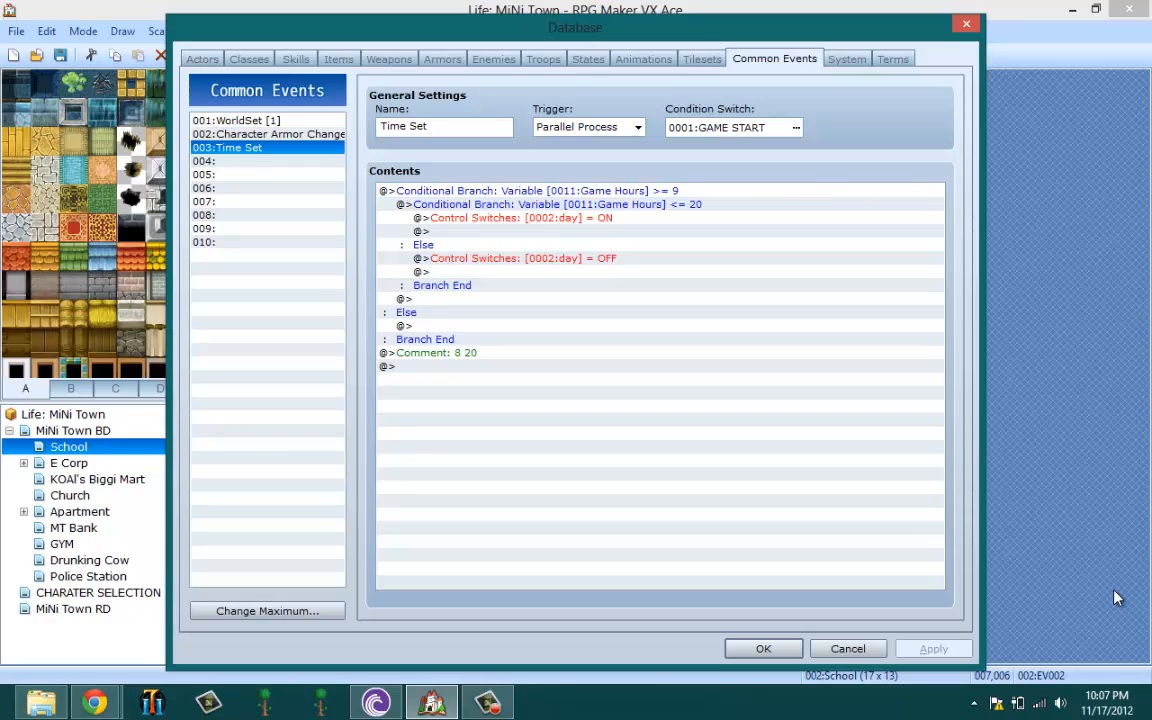
- Close the database, keeping its changes, and inspect the event beside the treasure chest on the School map
click(763, 648)
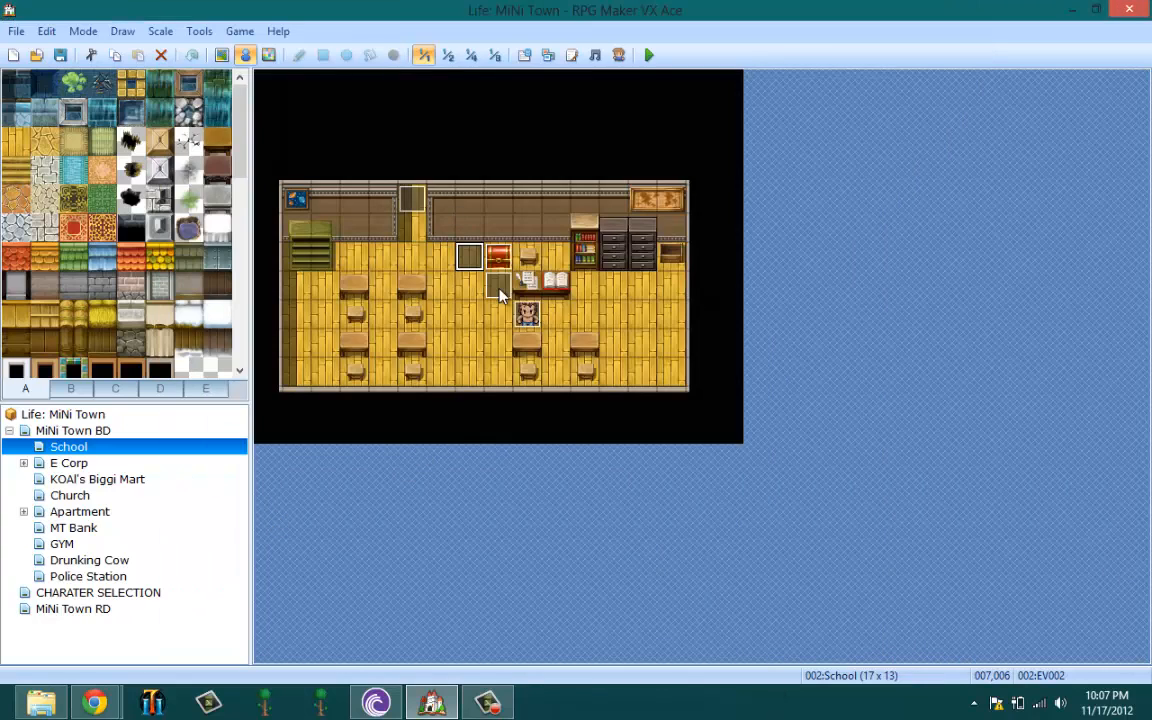
right_click(467, 258)
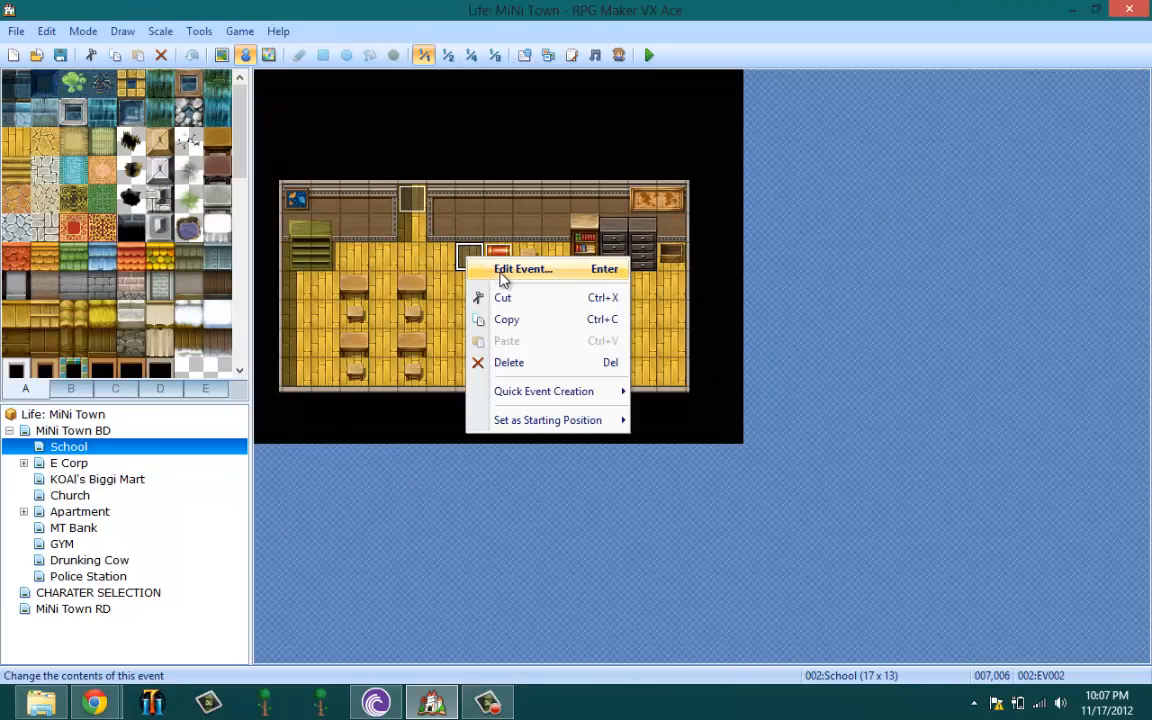
click(404, 257)
right_click(499, 260)
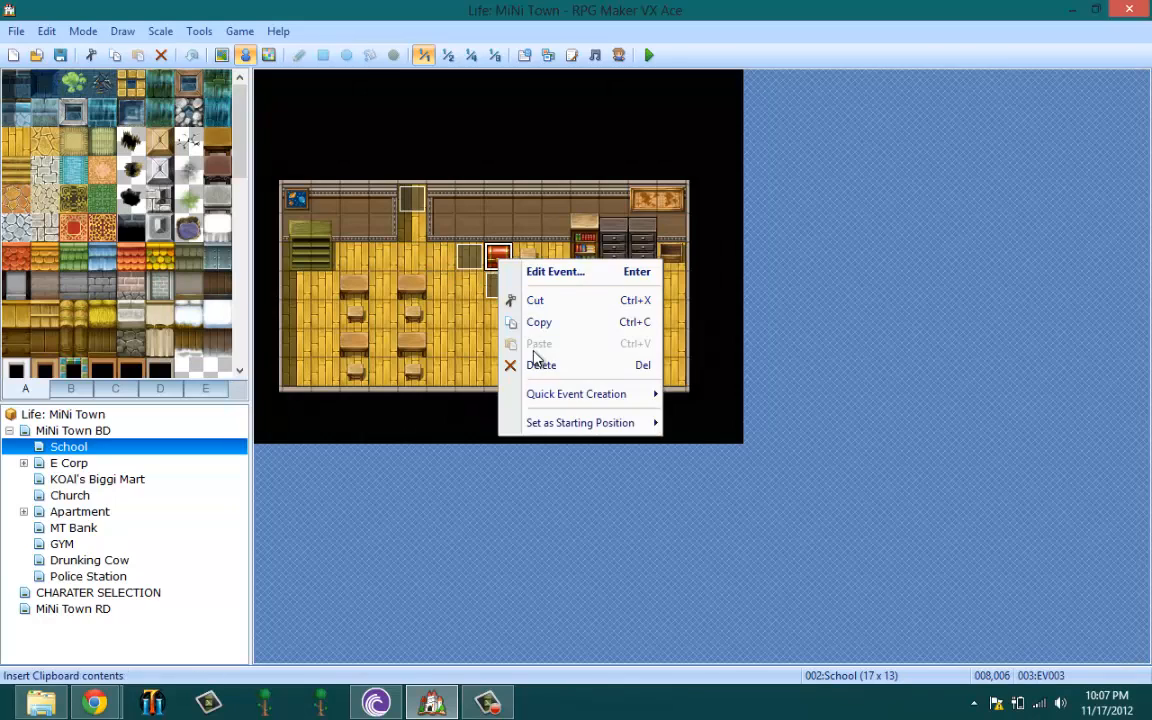
click(469, 258)
right_click(474, 258)
click(520, 269)
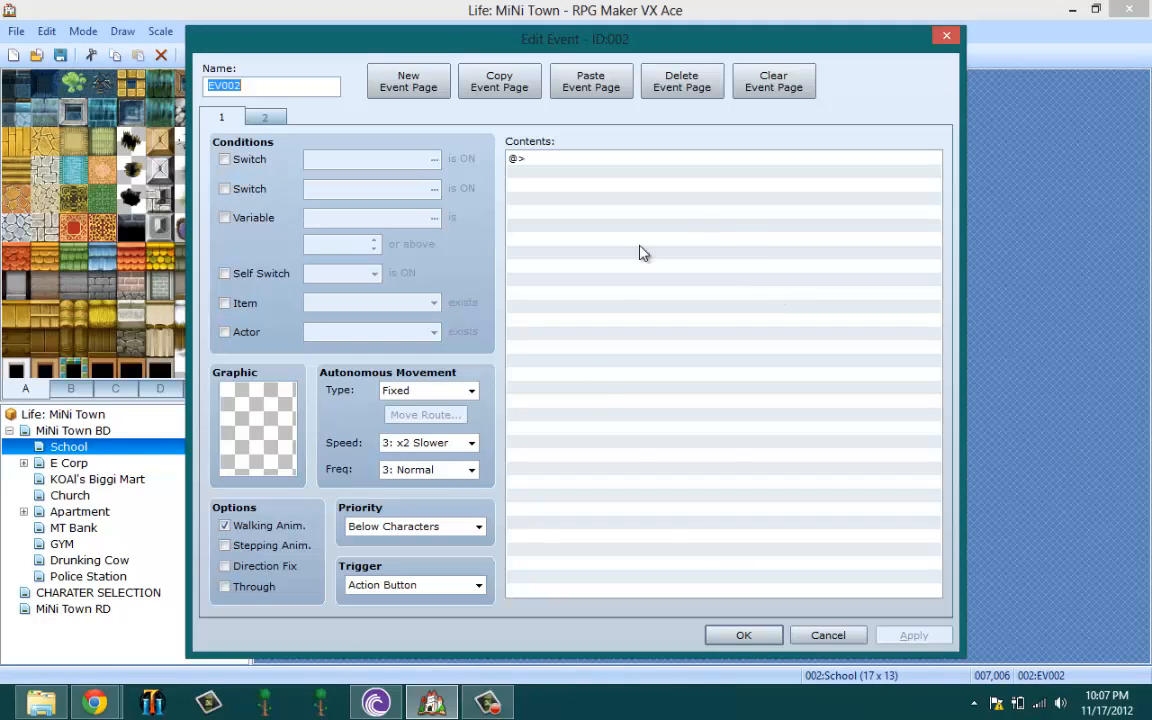
click(806, 632)
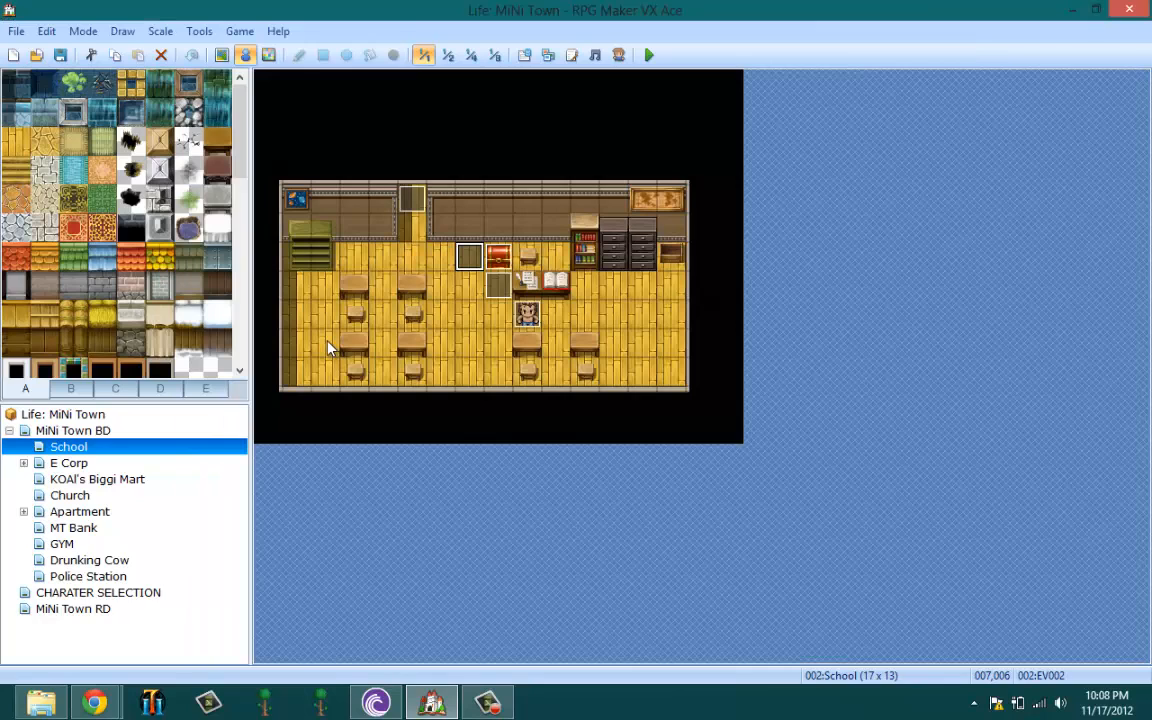
- Create a new event at (003,003) on the School map with the Parallel Process trigger and Below Characters priority
right_click(358, 177)
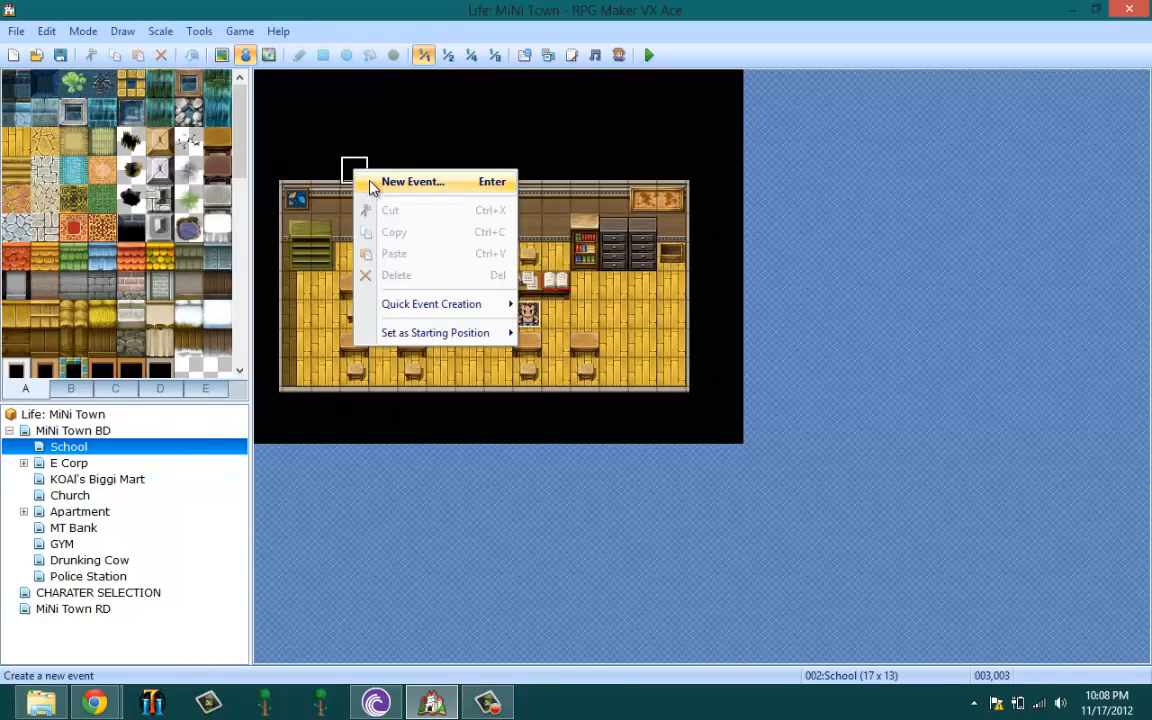
click(375, 182)
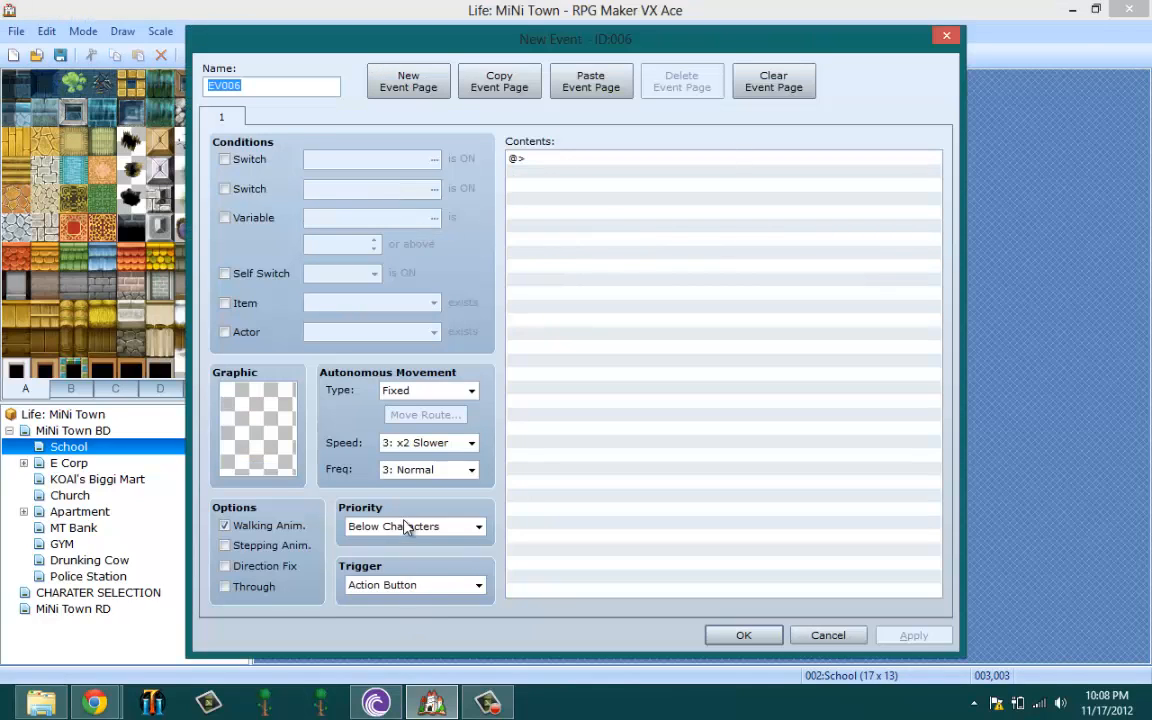
click(390, 585)
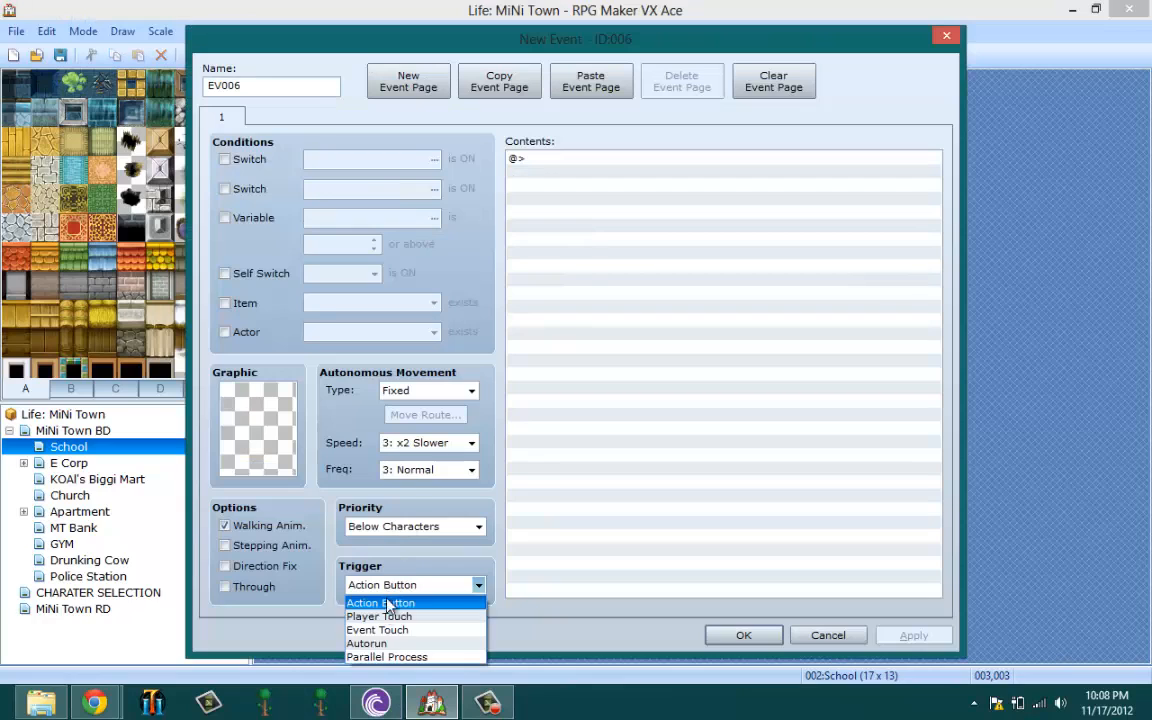
click(375, 657)
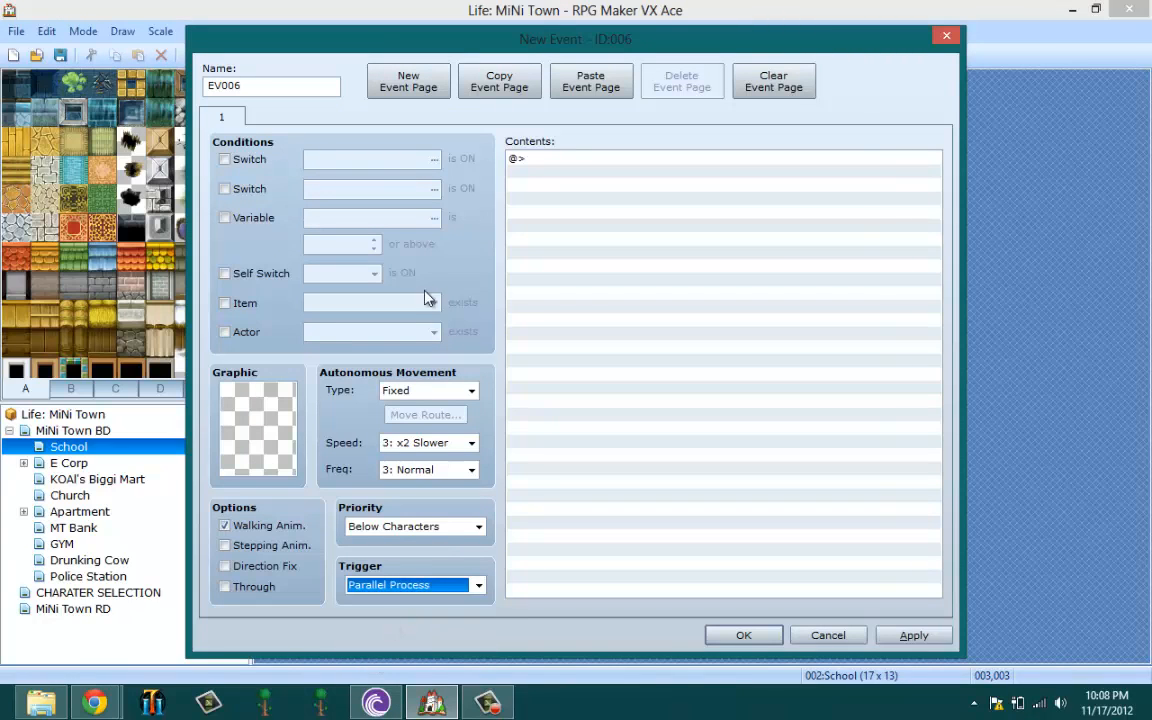
click(376, 527)
click(391, 544)
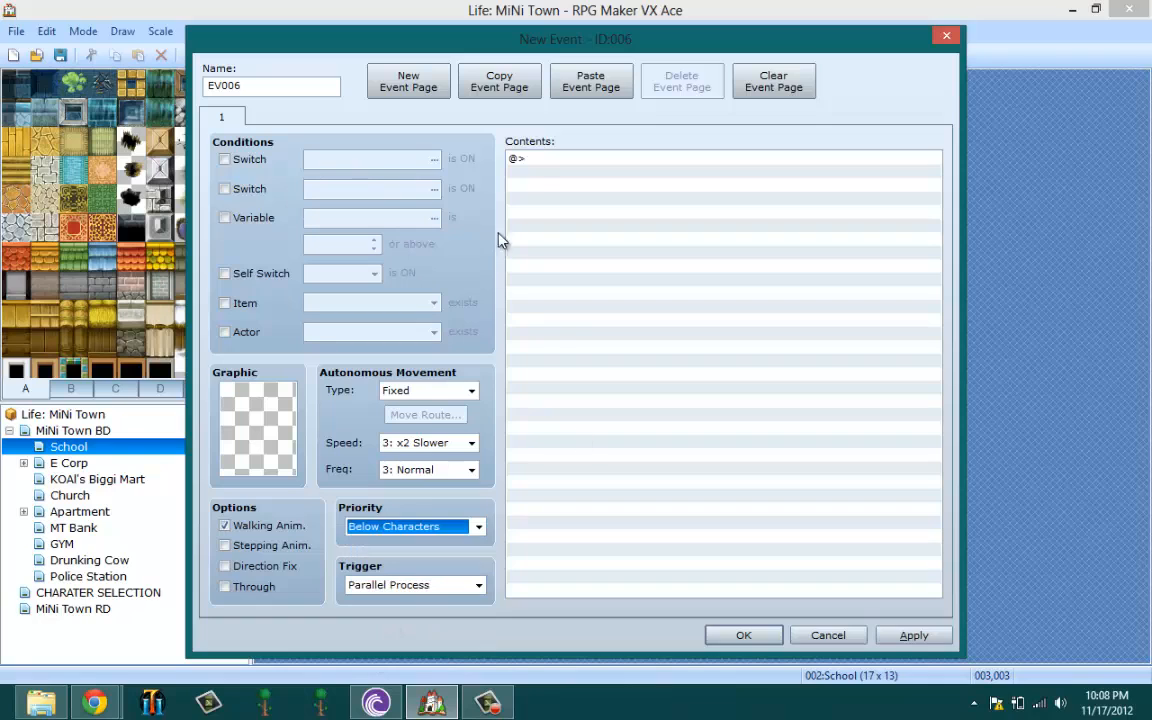
click(534, 162)
right_click(534, 163)
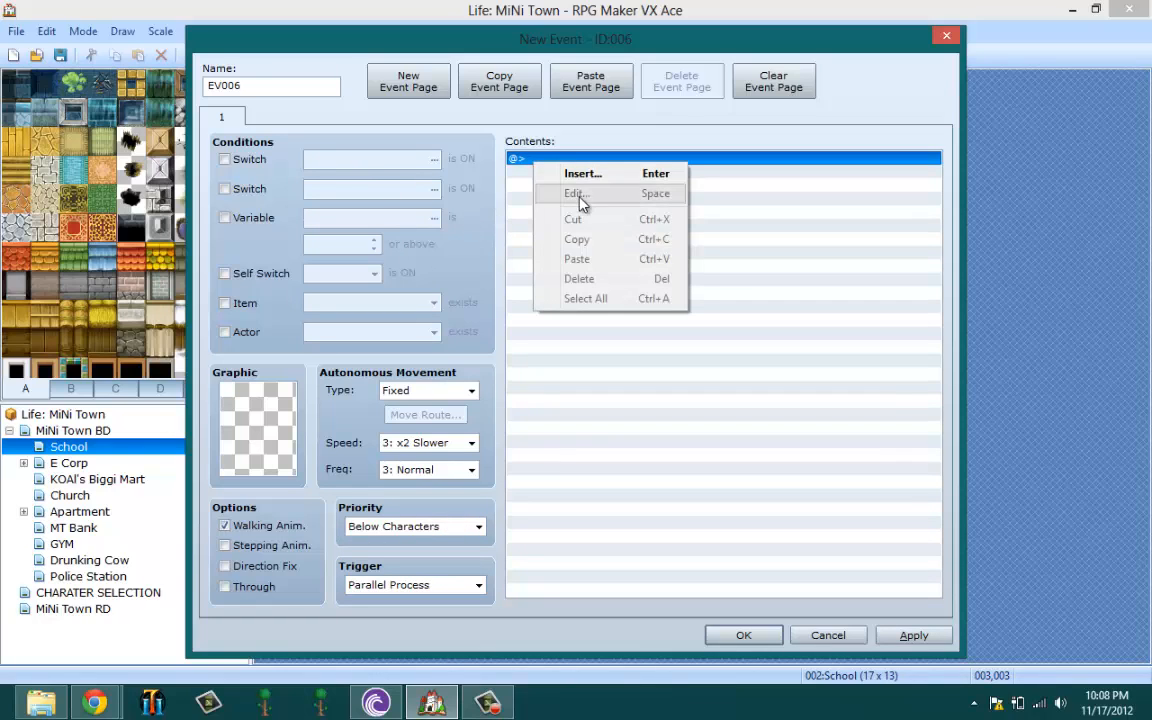
click(494, 84)
click(590, 82)
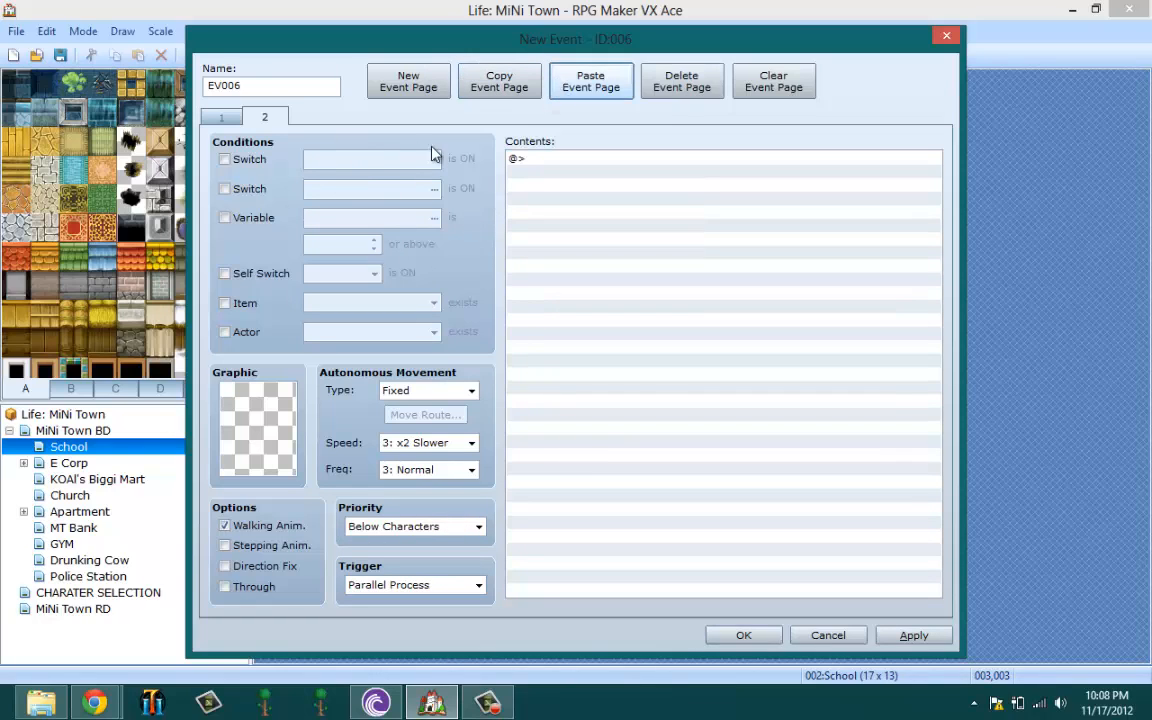
click(700, 100)
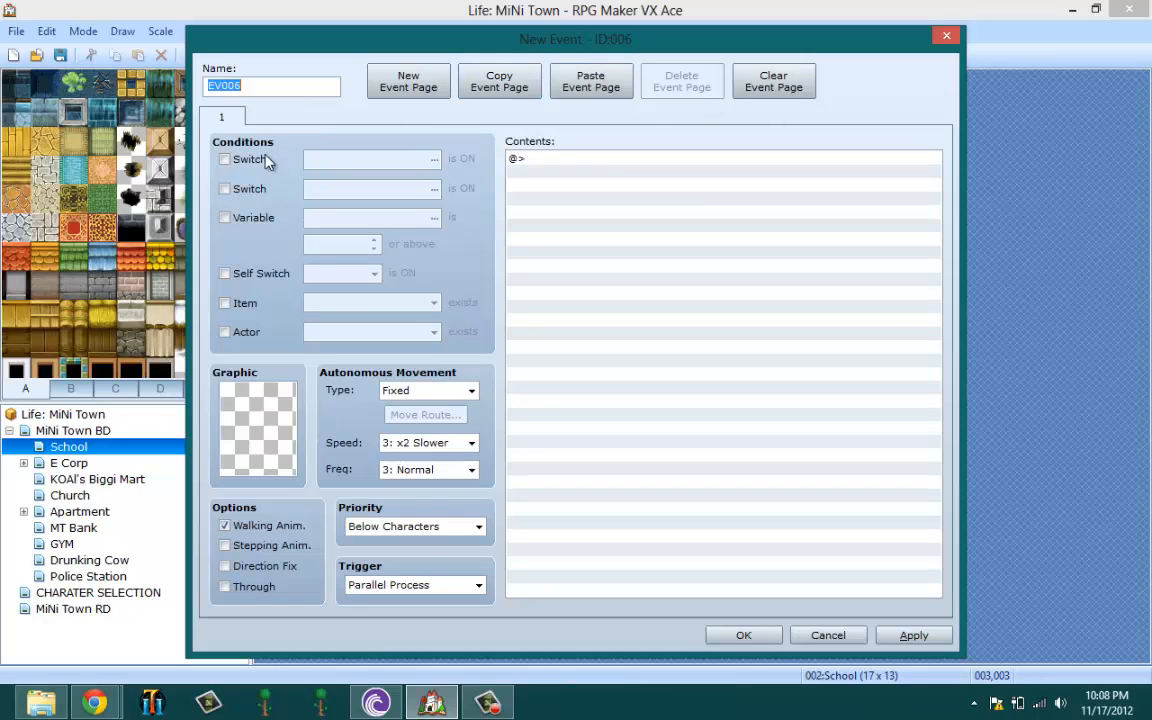
click(224, 159)
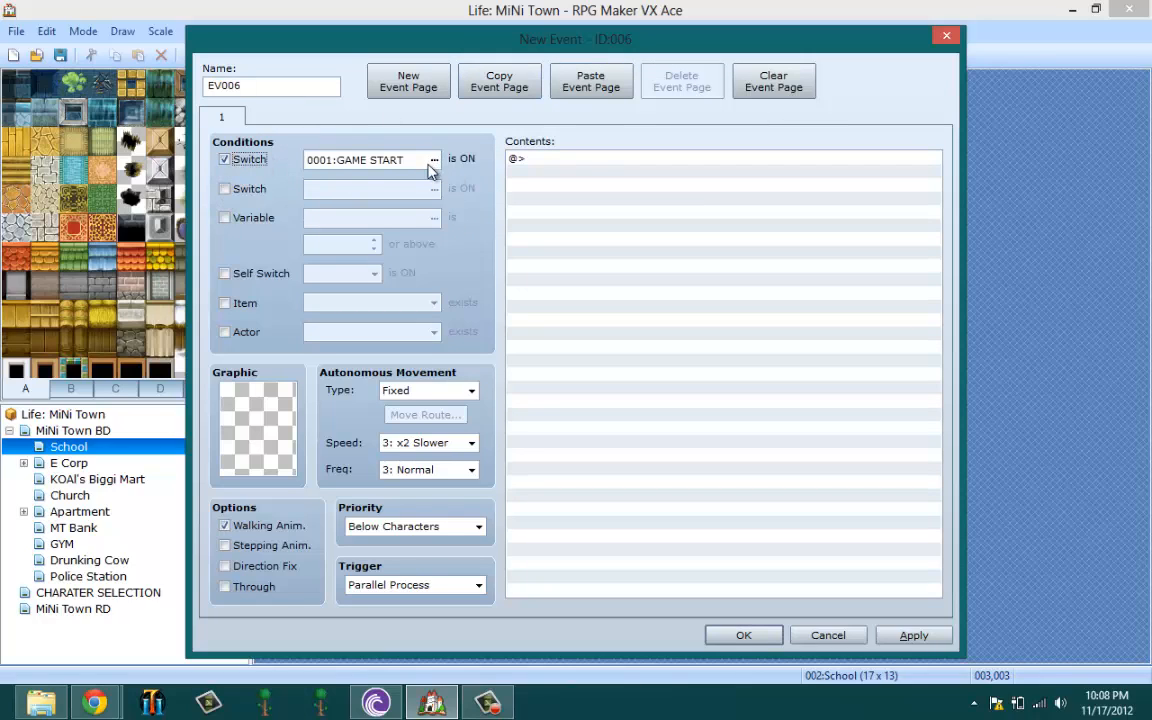
click(225, 160)
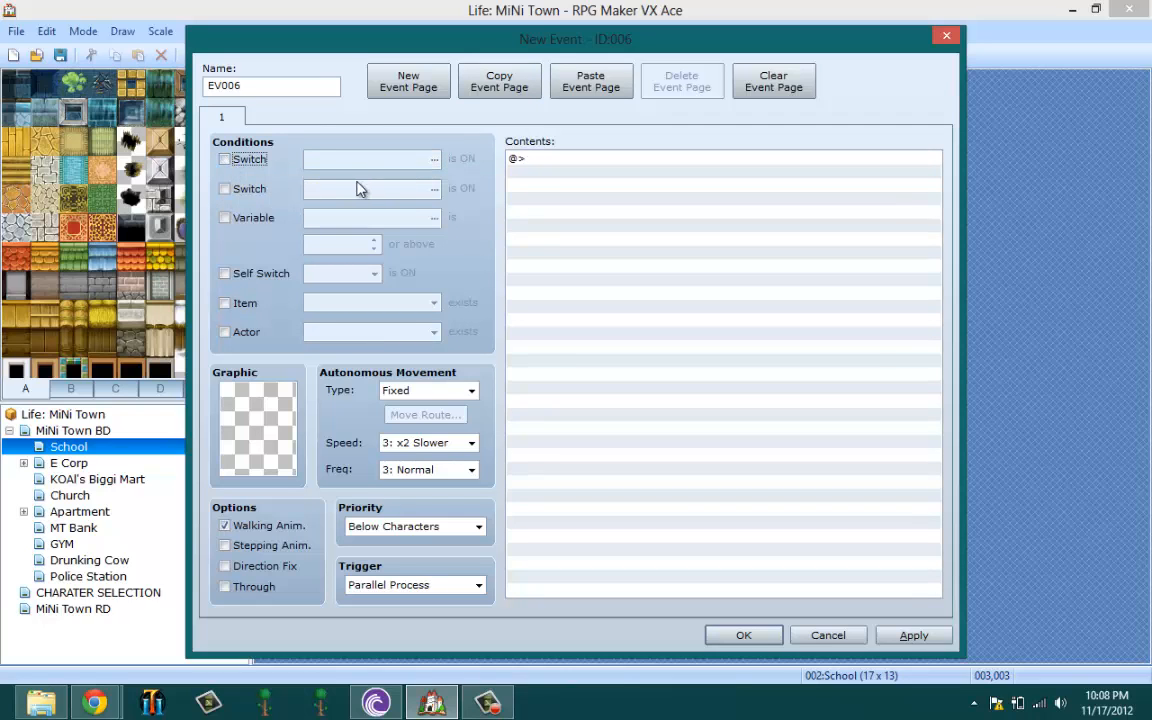
- Begin inserting a Conditional Branch command in the new event's contents
right_click(553, 160)
click(632, 175)
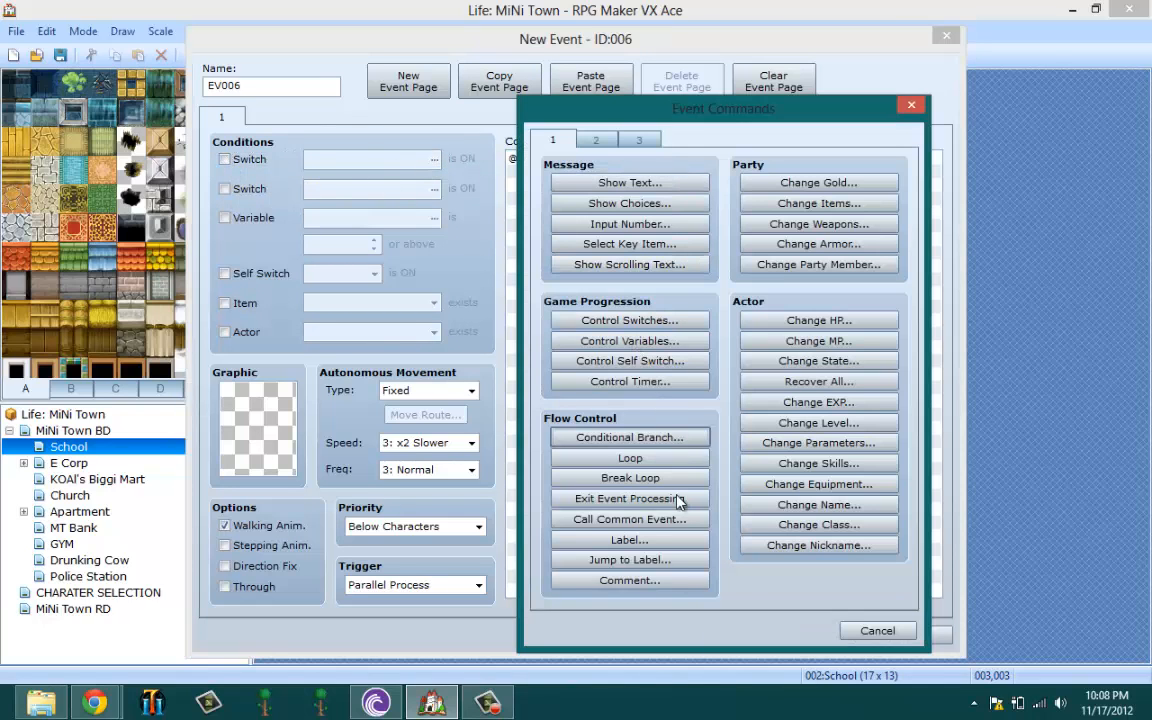
click(612, 437)
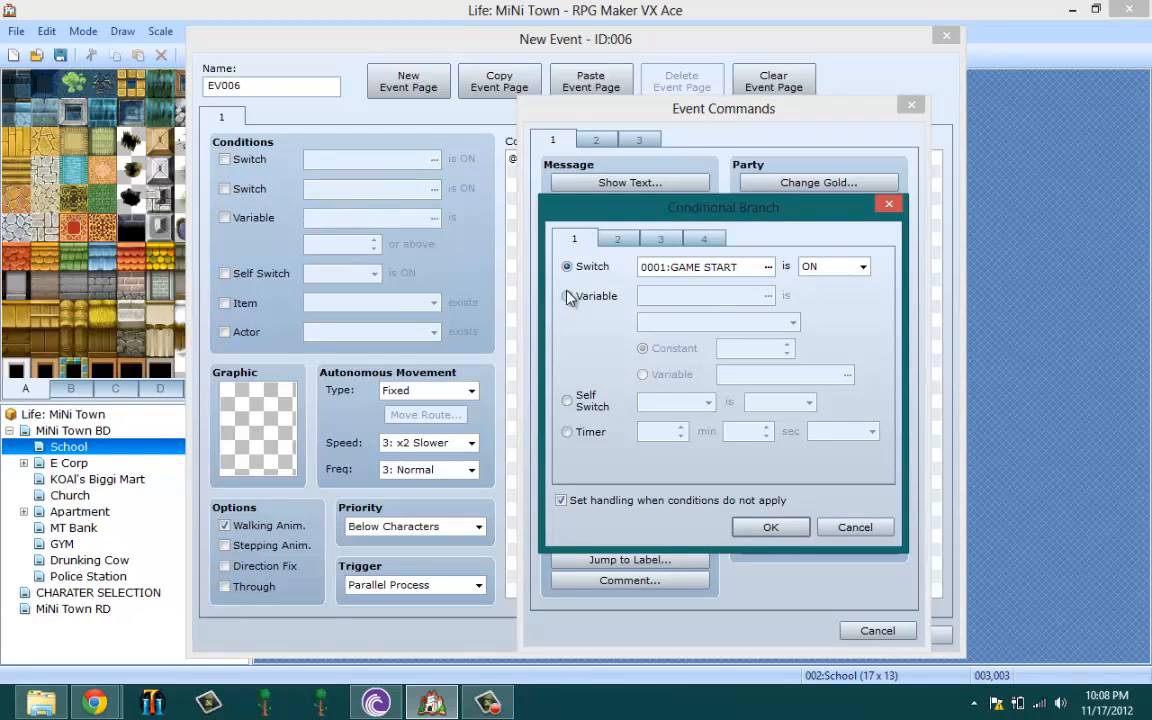
click(567, 296)
click(768, 296)
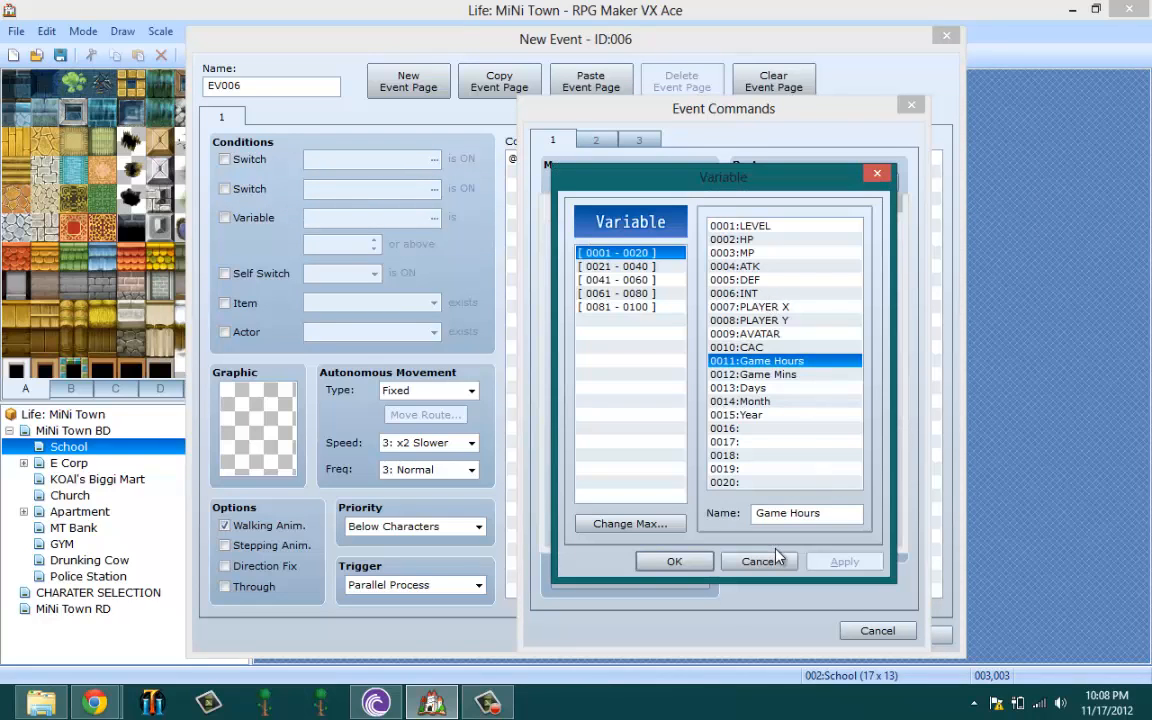
click(762, 561)
click(567, 267)
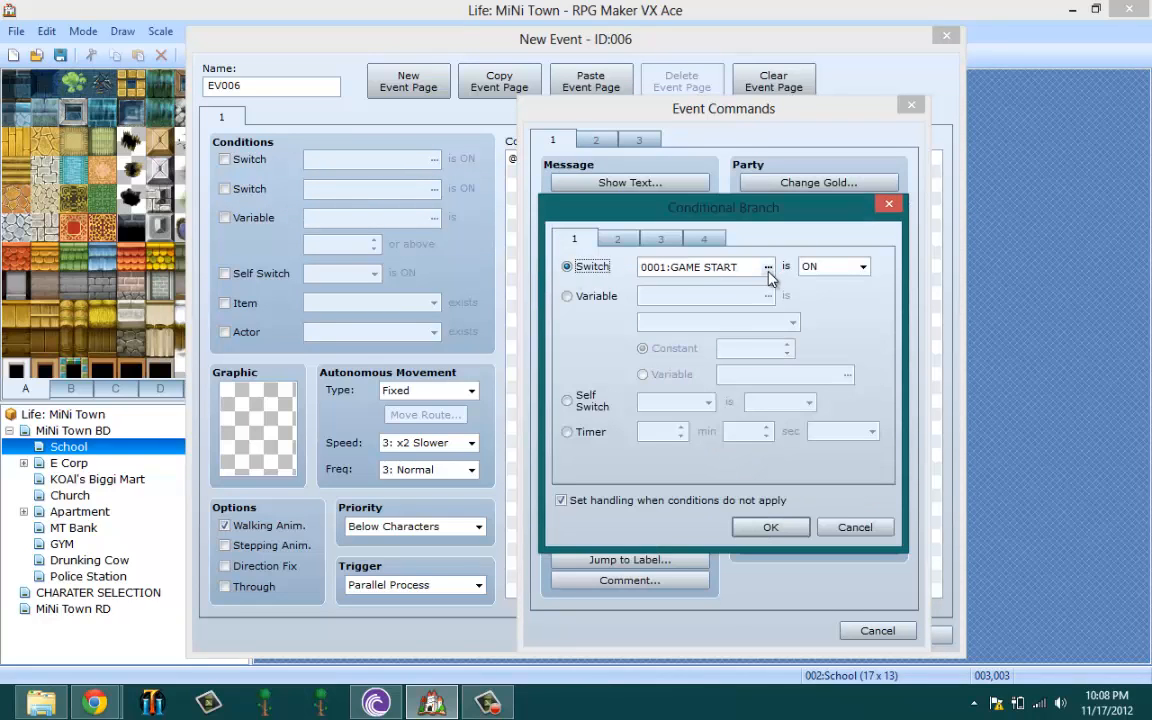
- Set the conditional branch to check that switch 0002:day is OFF and add it to the event
click(768, 267)
click(765, 237)
click(673, 560)
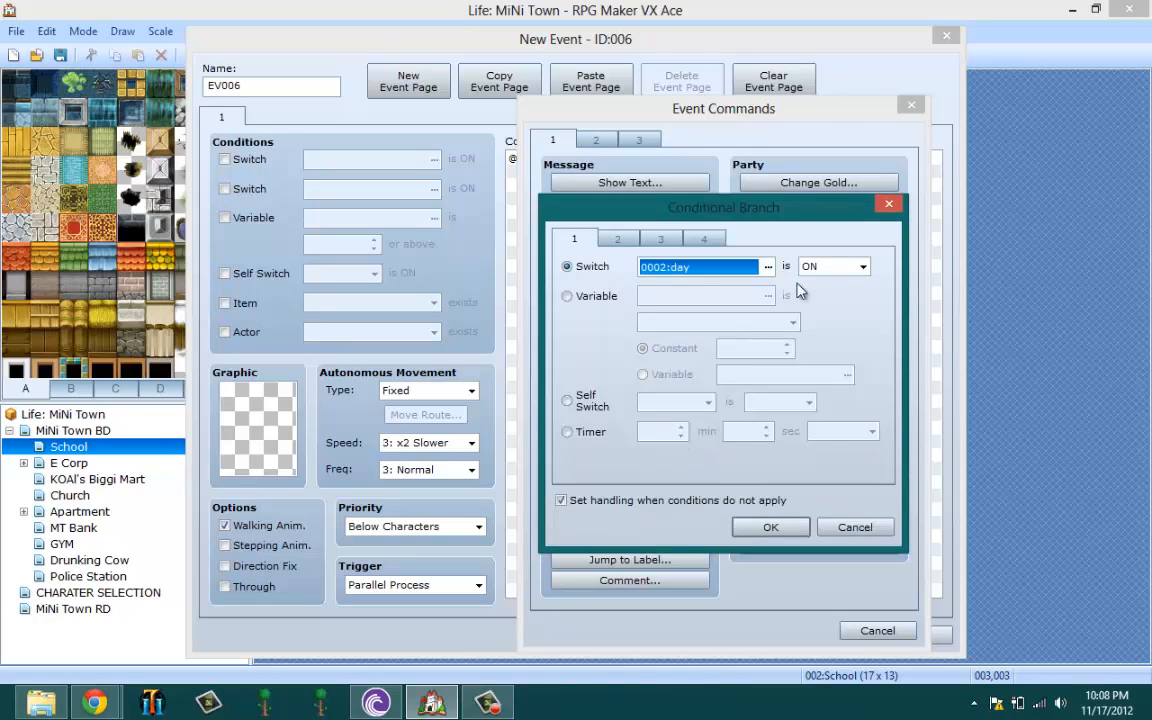
click(835, 266)
click(817, 298)
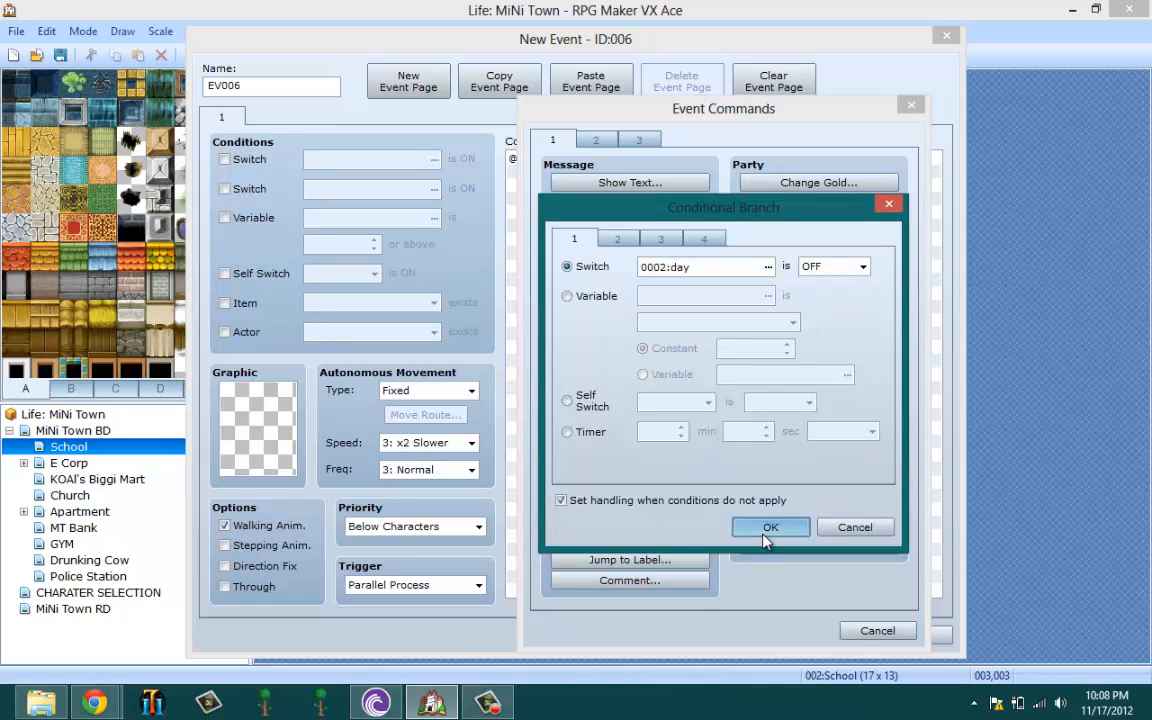
click(766, 540)
- Insert a Transfer Player command inside the day-OFF branch, sending the player to MiNi Town BD at (007,004)
right_click(661, 177)
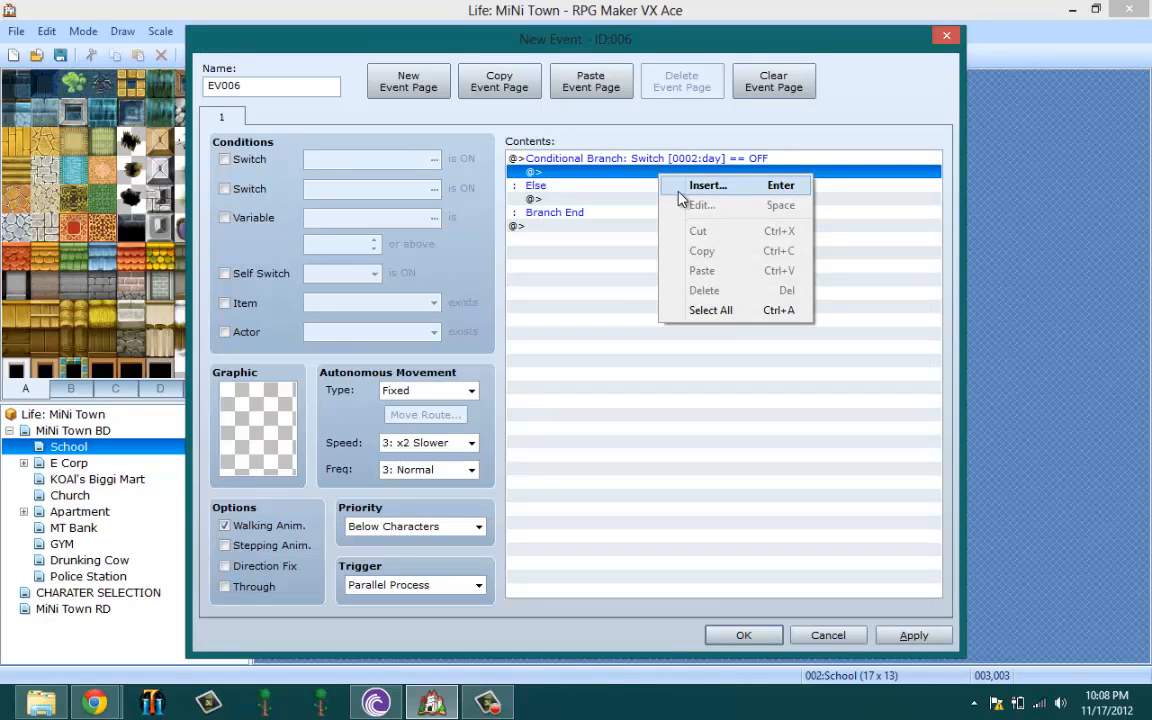
click(700, 186)
click(600, 141)
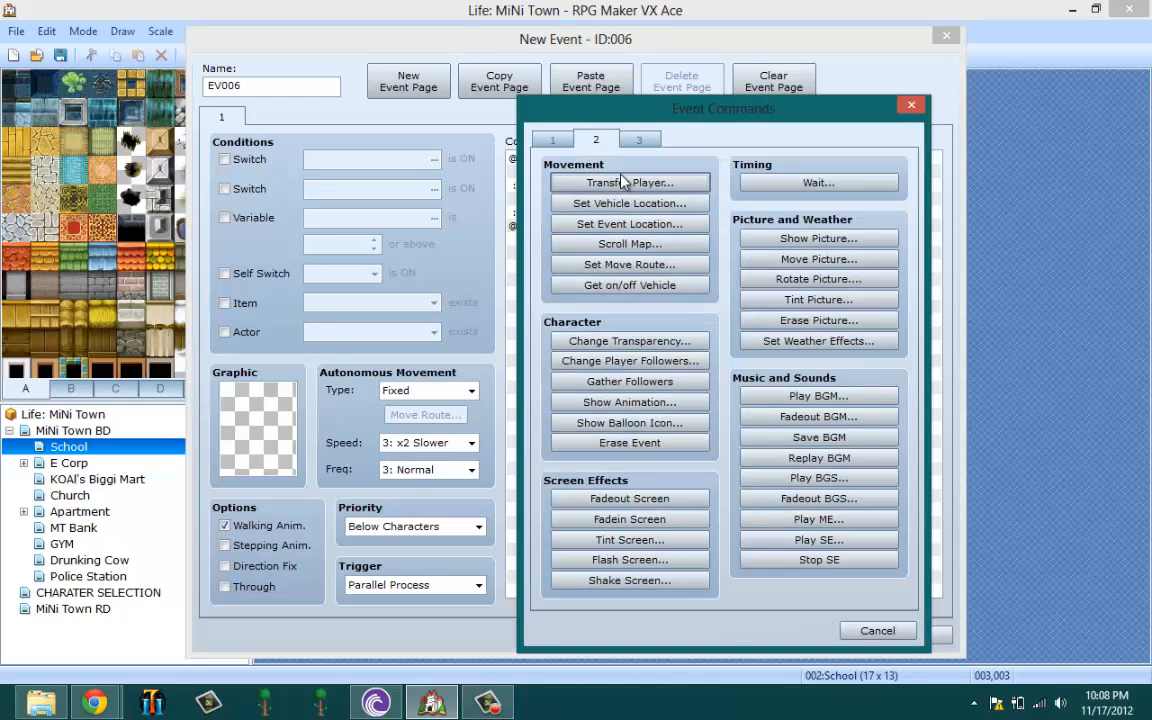
click(625, 182)
click(826, 314)
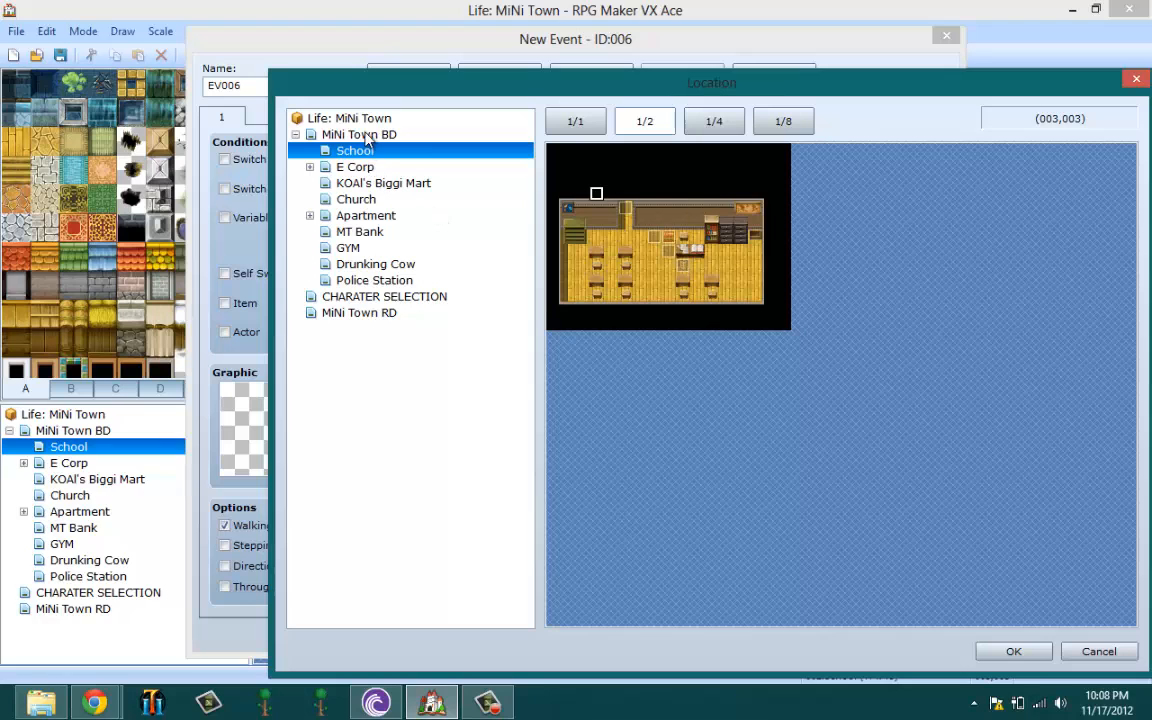
click(362, 135)
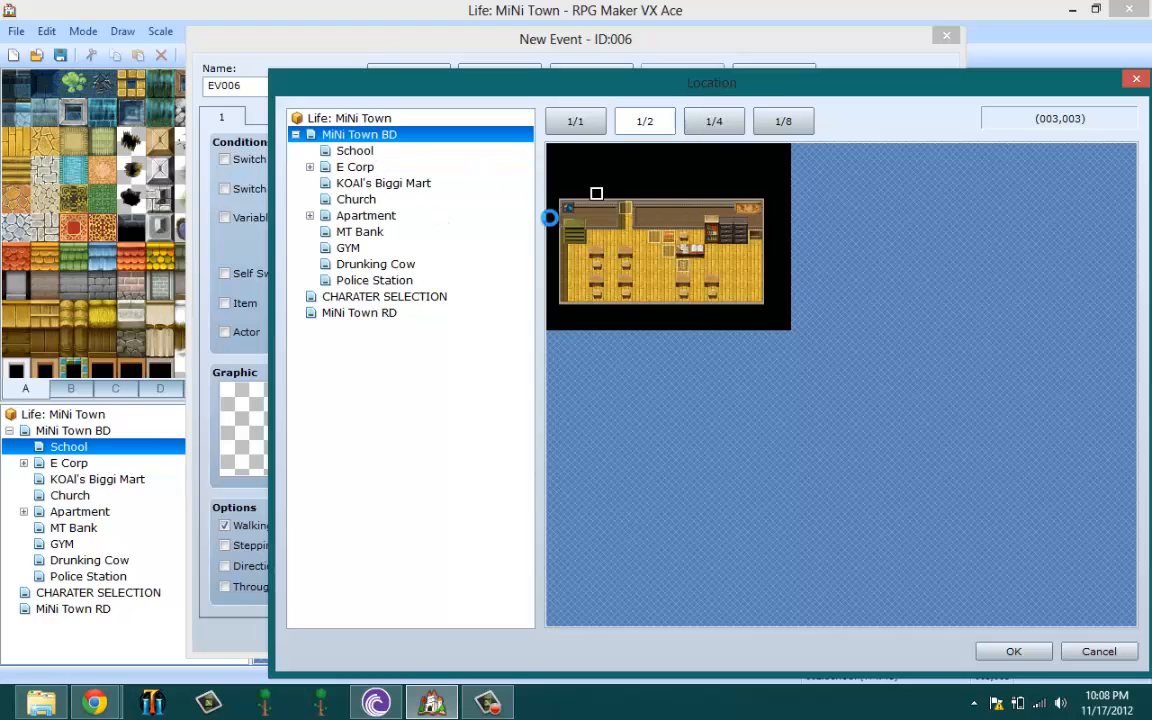
click(658, 211)
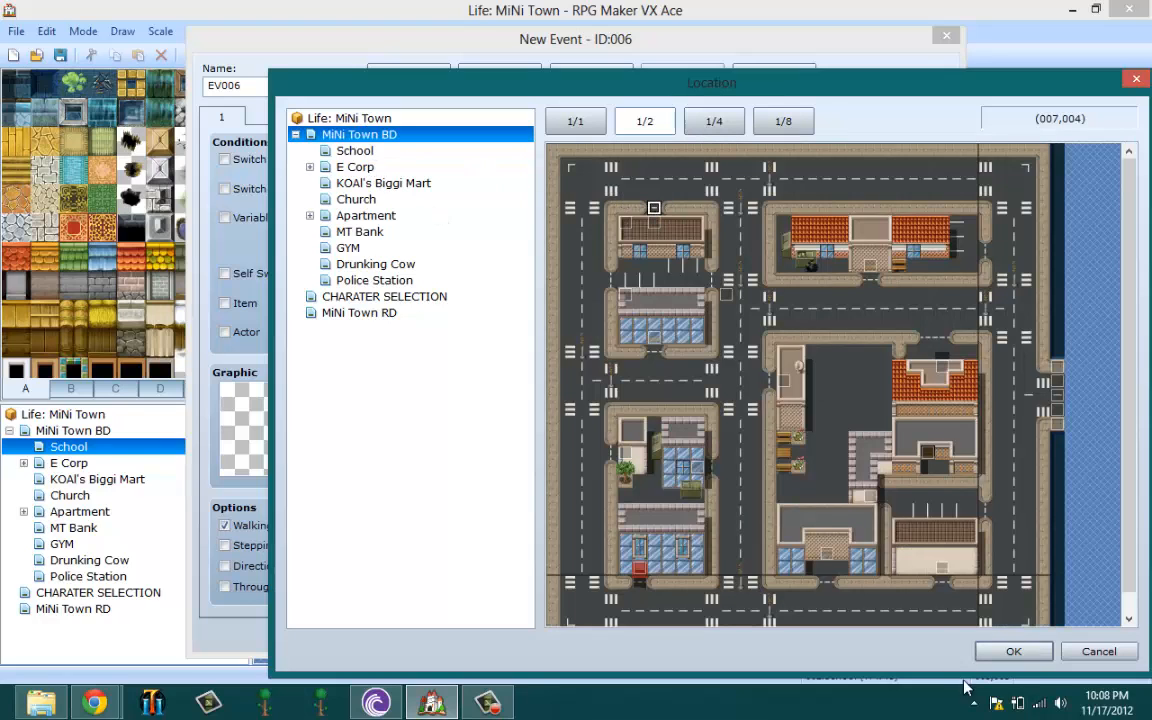
click(1013, 651)
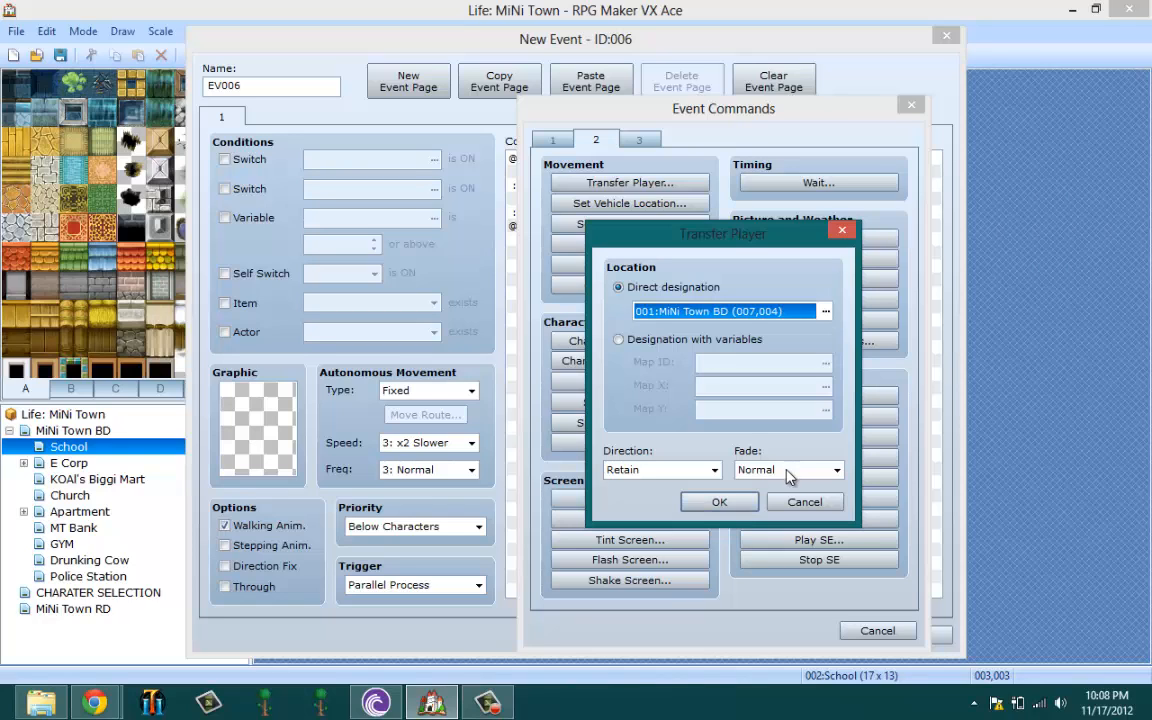
click(719, 501)
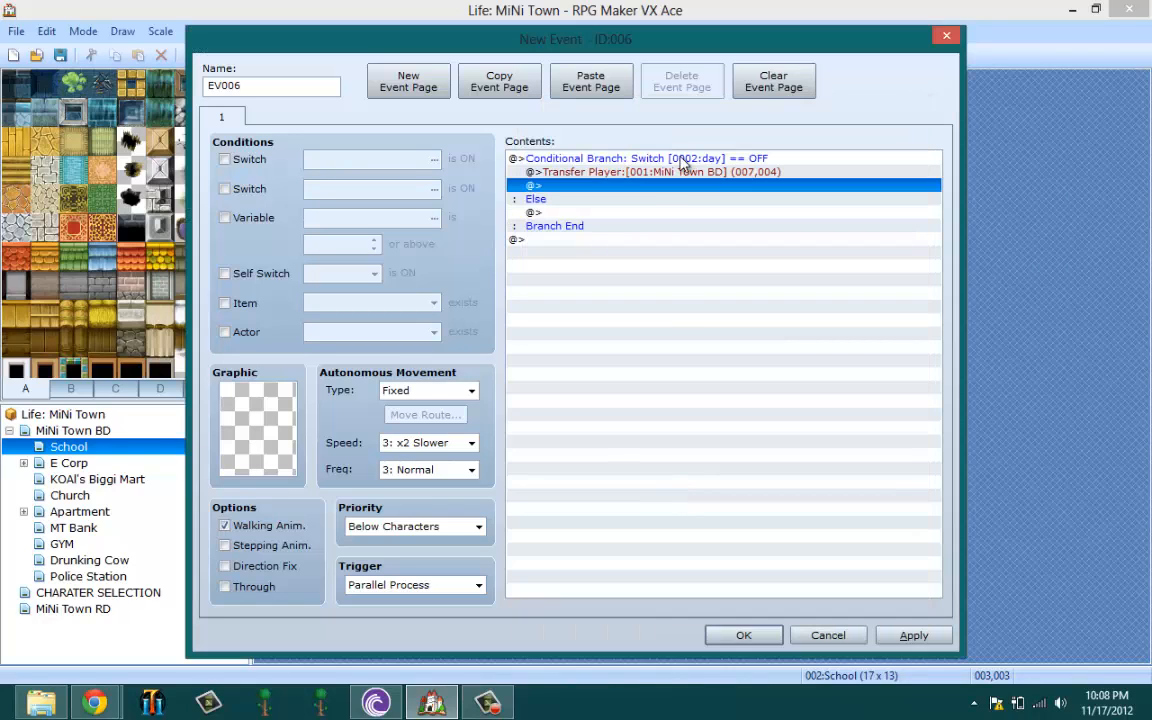
- Set the Transfer Player command's direction to Up and save the new event
click(648, 174)
right_click(738, 172)
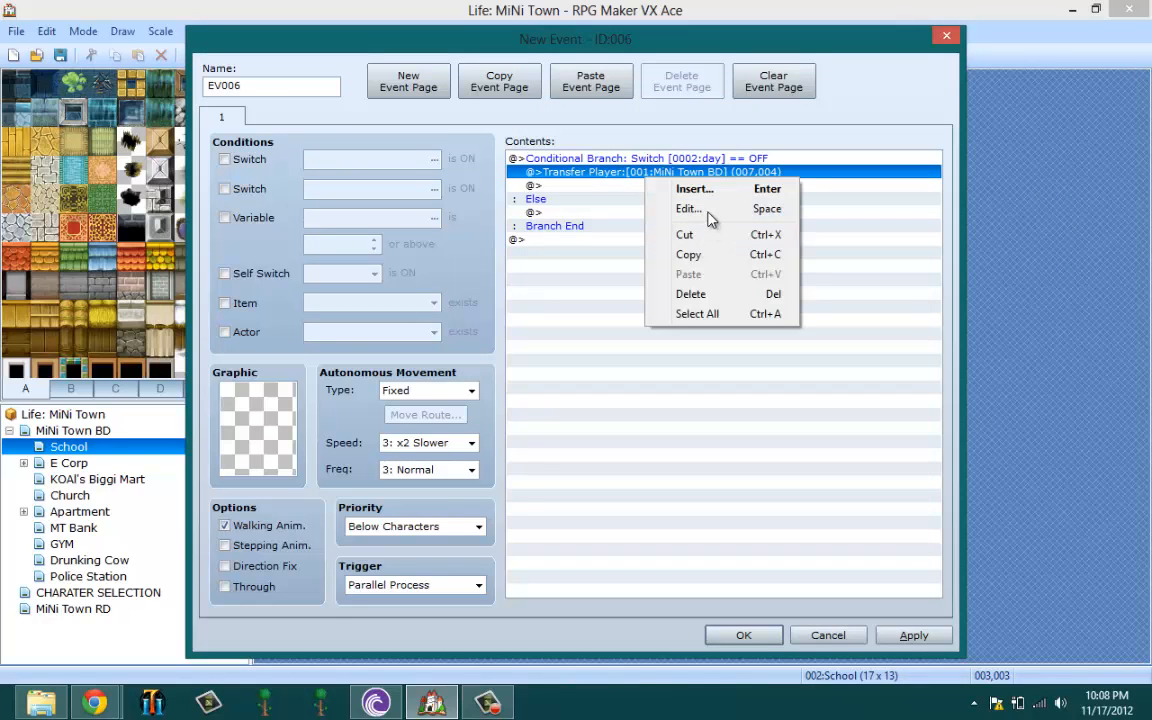
click(766, 208)
click(660, 469)
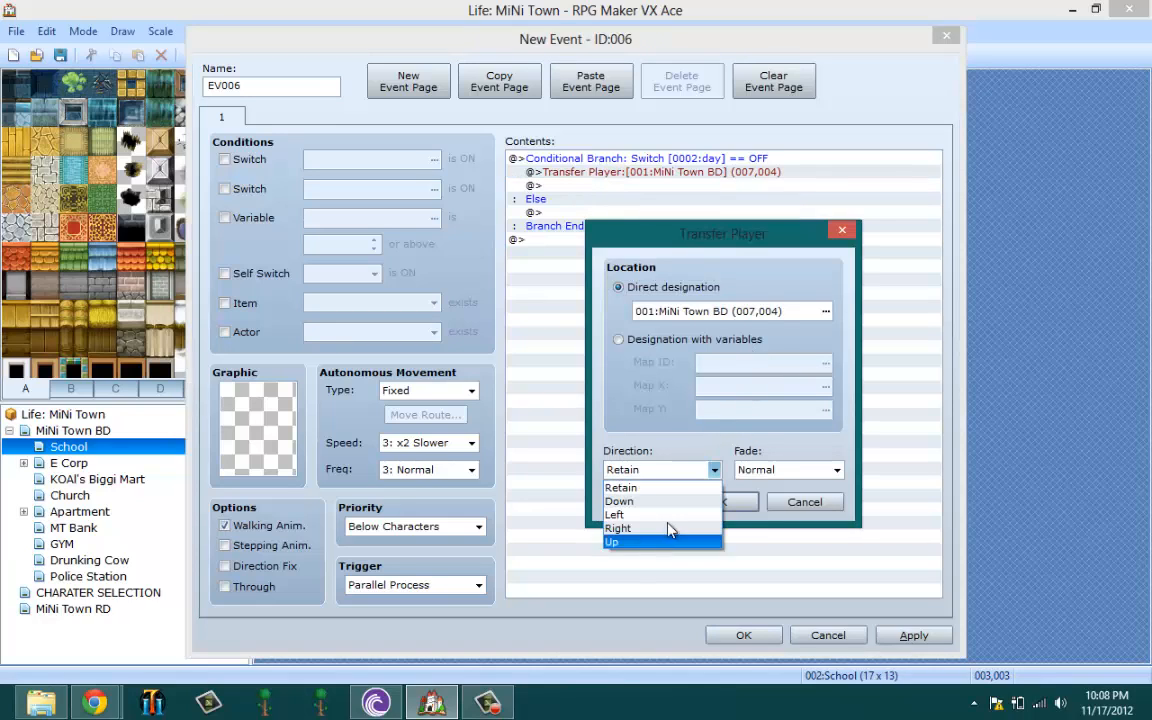
click(668, 543)
click(717, 502)
click(913, 635)
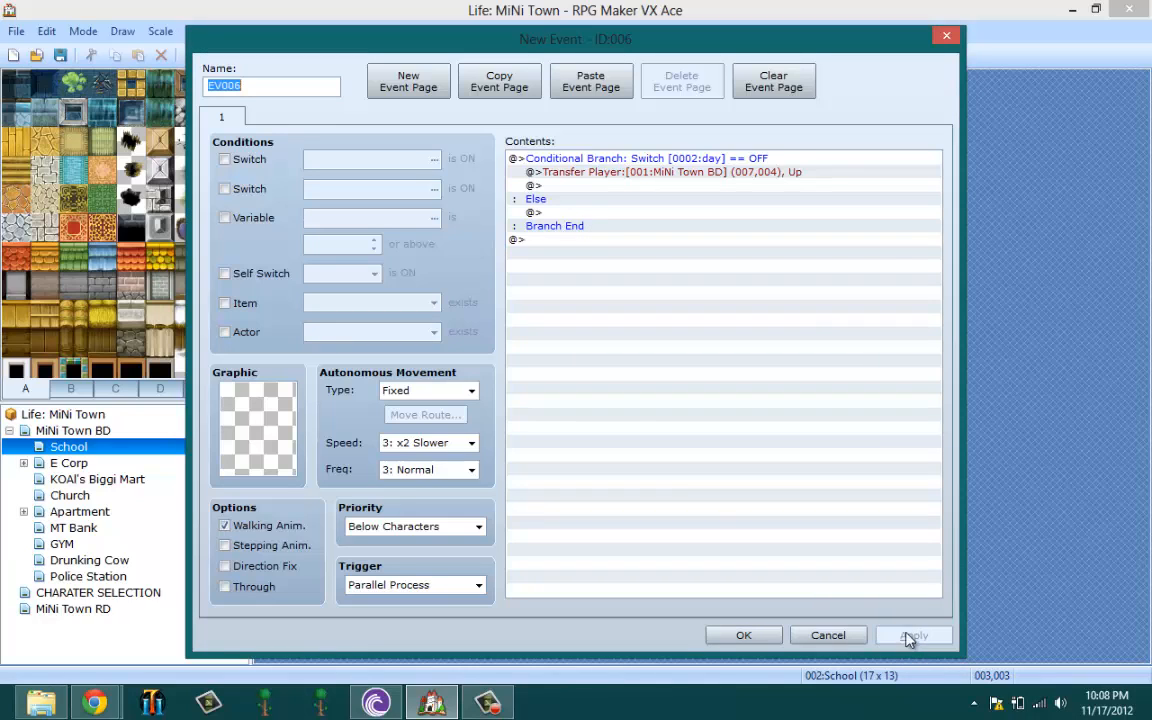
key(Return)
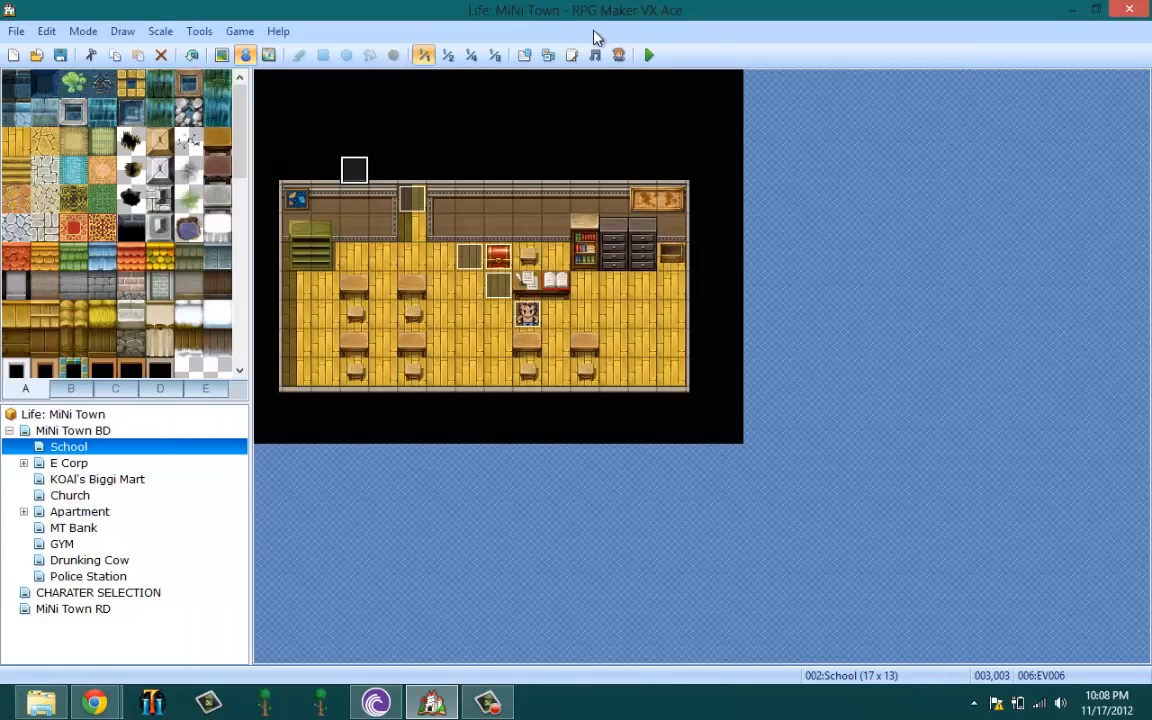
- Start a playtest, saving the project changes, and enter the game from the title screen
click(647, 55)
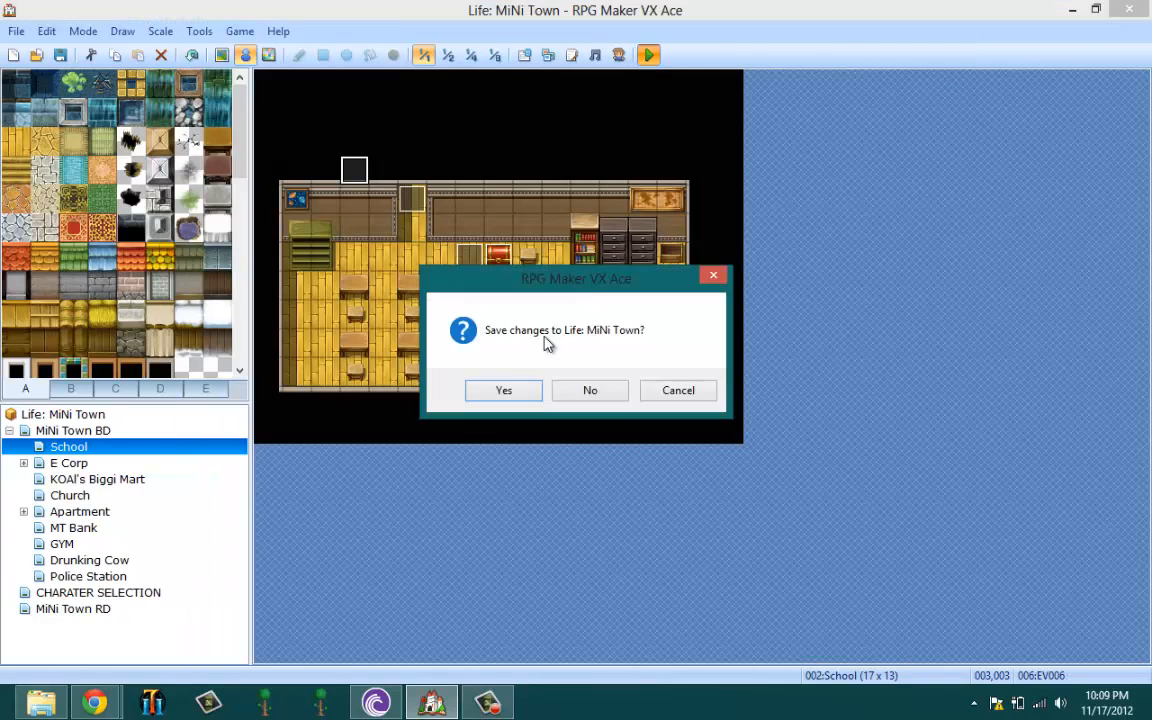
click(505, 391)
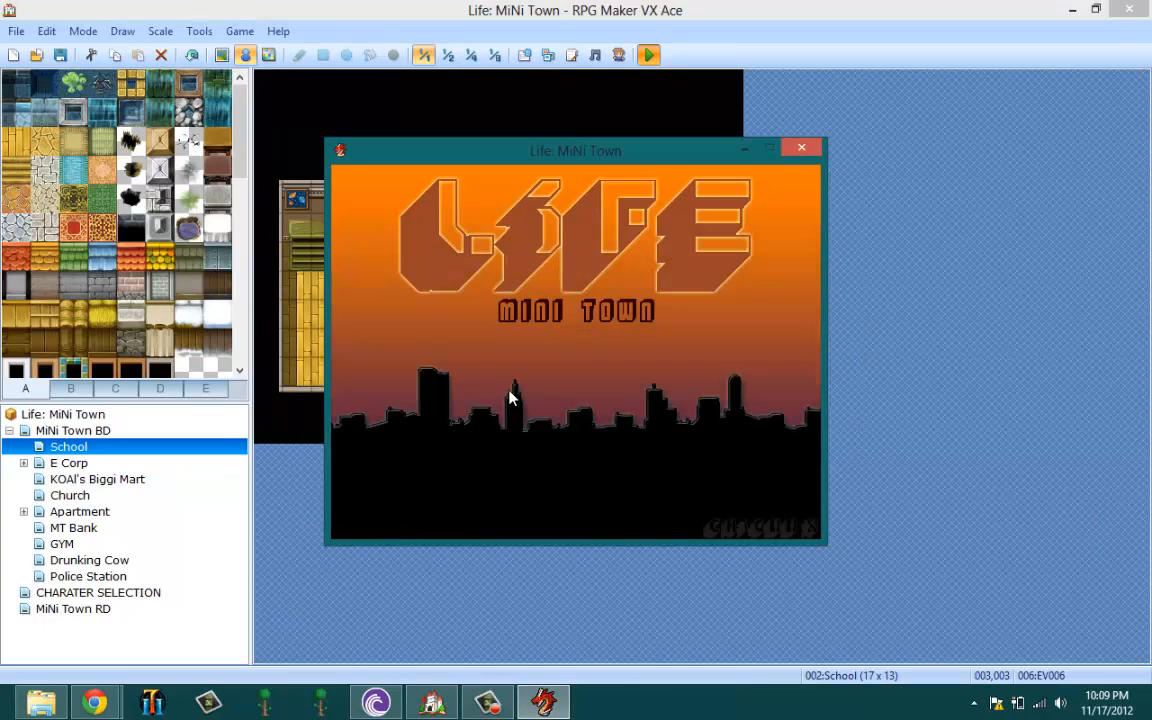
key(Return)
key(Return)
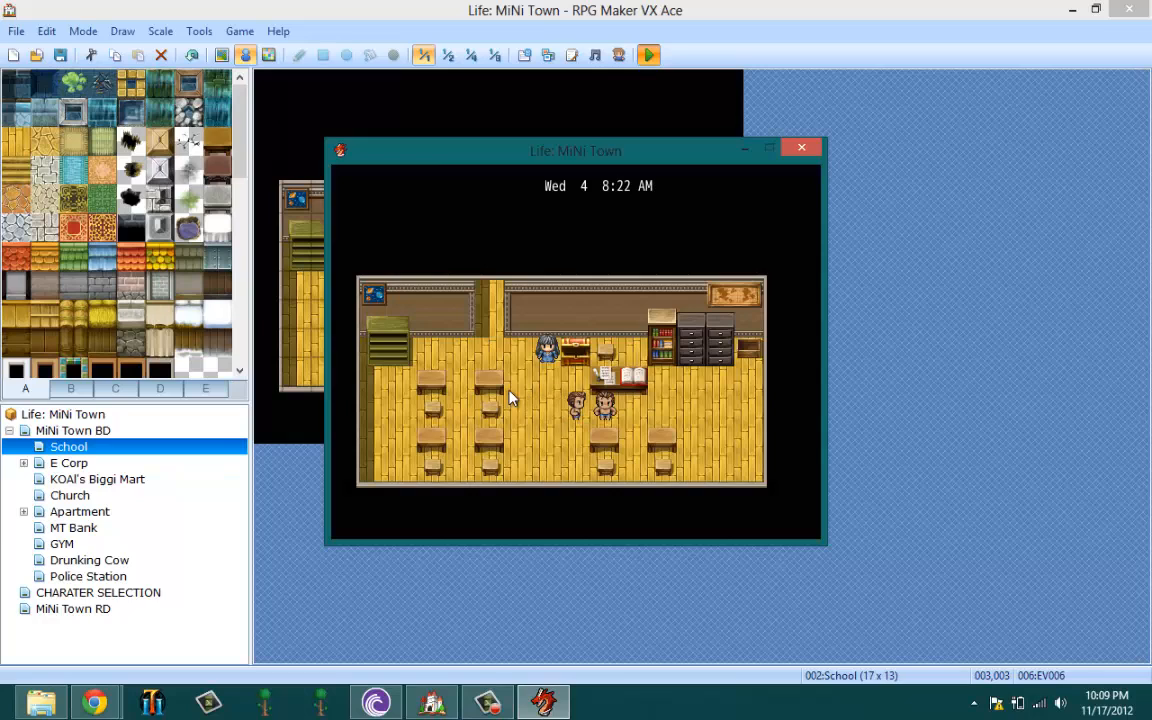
- Talk to the man below the teacher's desk repeatedly to advance the game clock hour by hour until the night transfer triggers
key(Return)
key(Return)
key(Return)
key(Return)
key(Return)
key(Return)
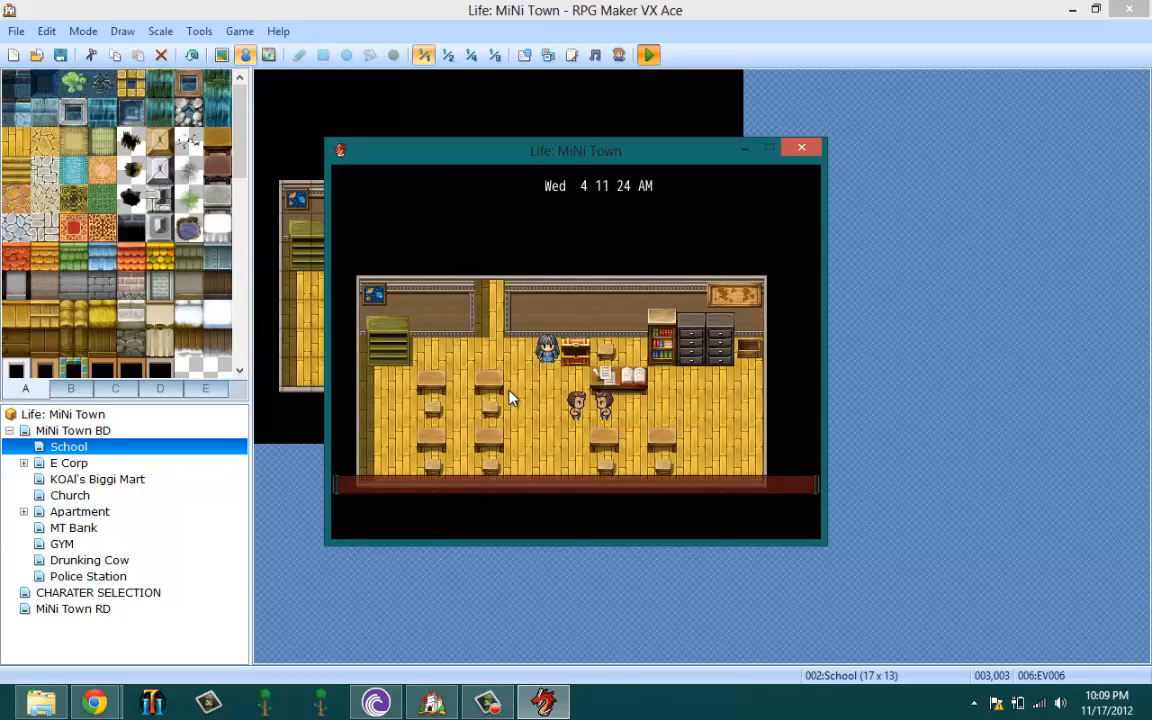
key(Return)
key(Return)
key(Return)
key(Return)
key(Return)
key(Return)
key(Return)
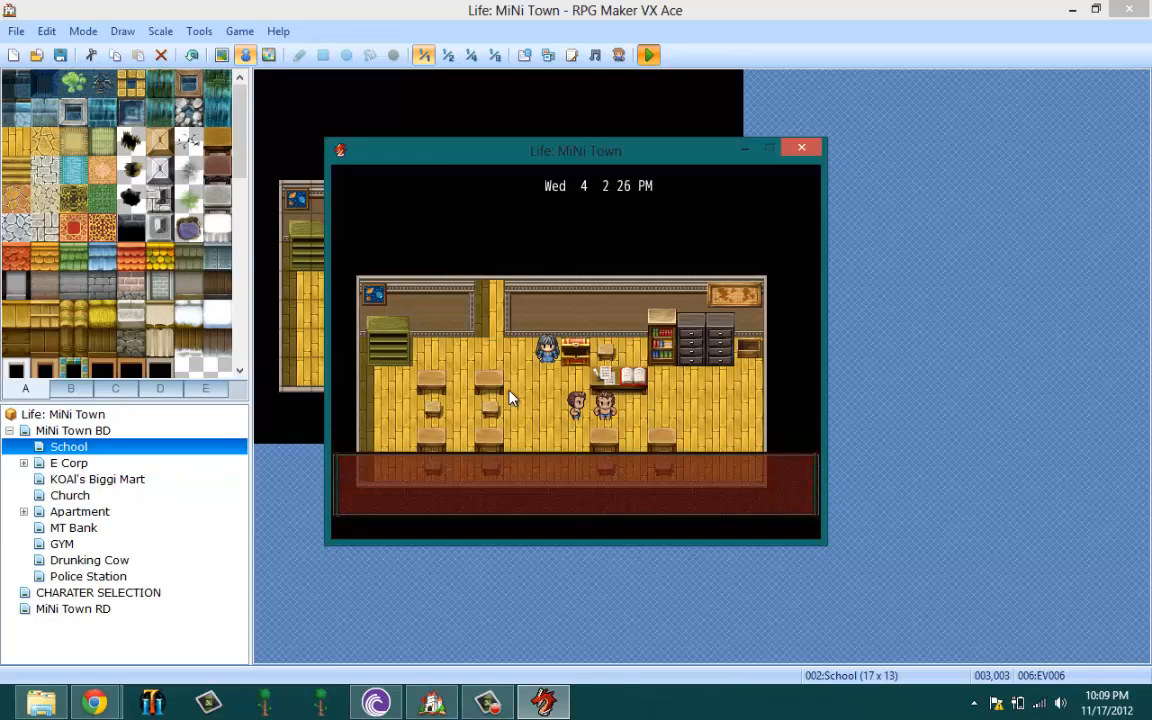
key(Return)
key(Return)
key(Return)
key(Return)
key(Return)
key(Return)
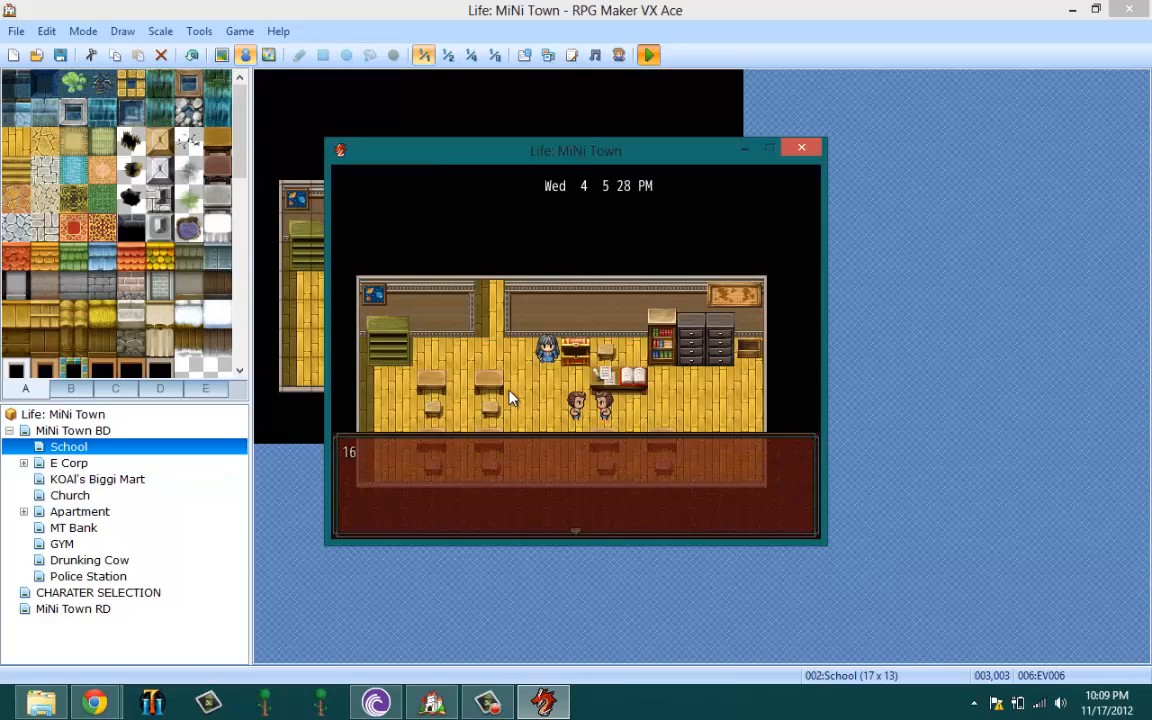
key(Return)
key(Return)
key(Return)
key(Return)
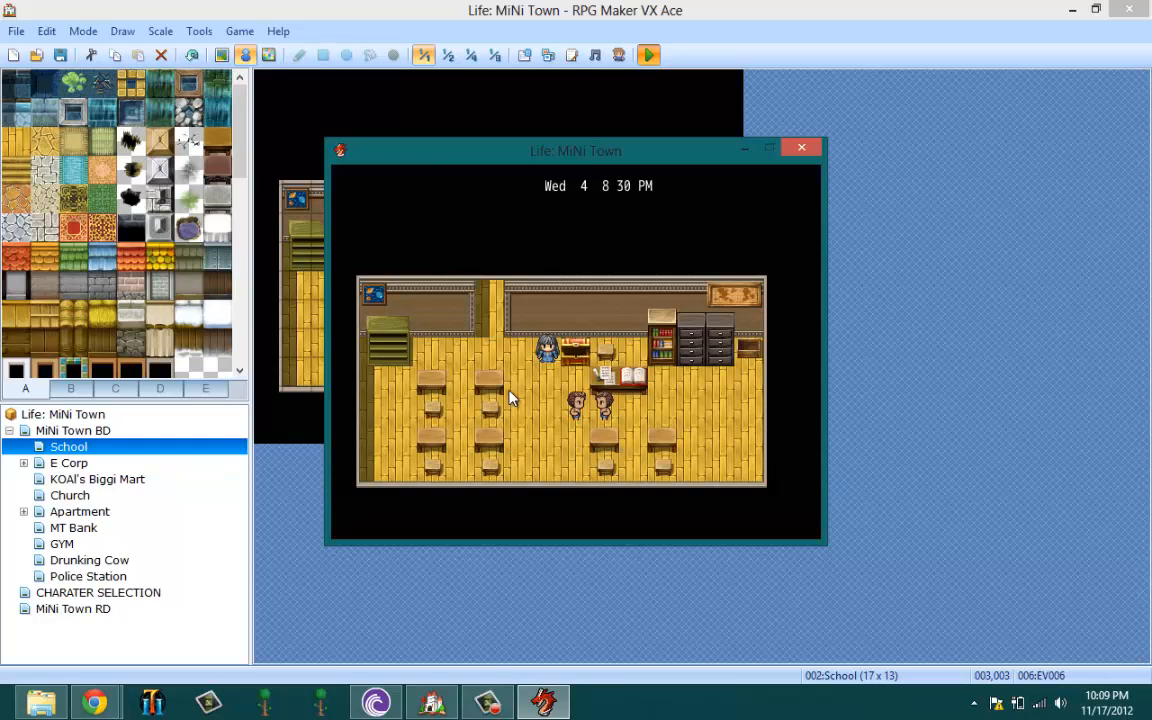
key(Return)
key(Return)
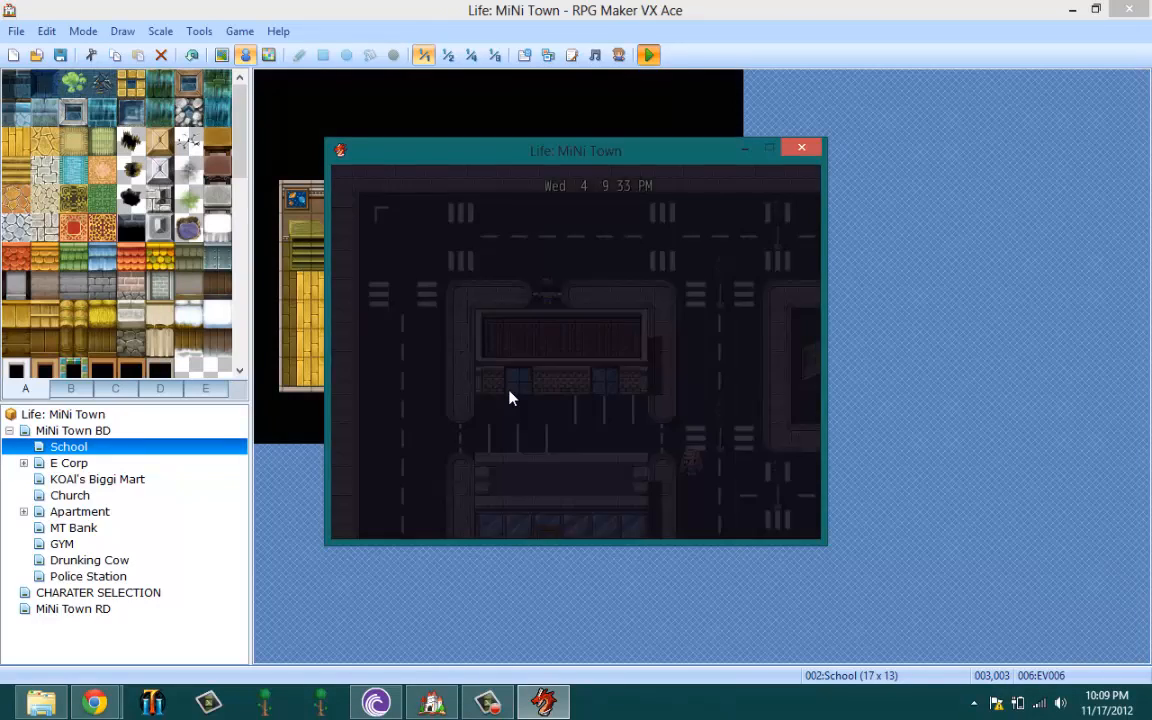
- Walk the player around MiNi Town BD to the gap in the wall behind the school and try to enter it at night
key(Up)
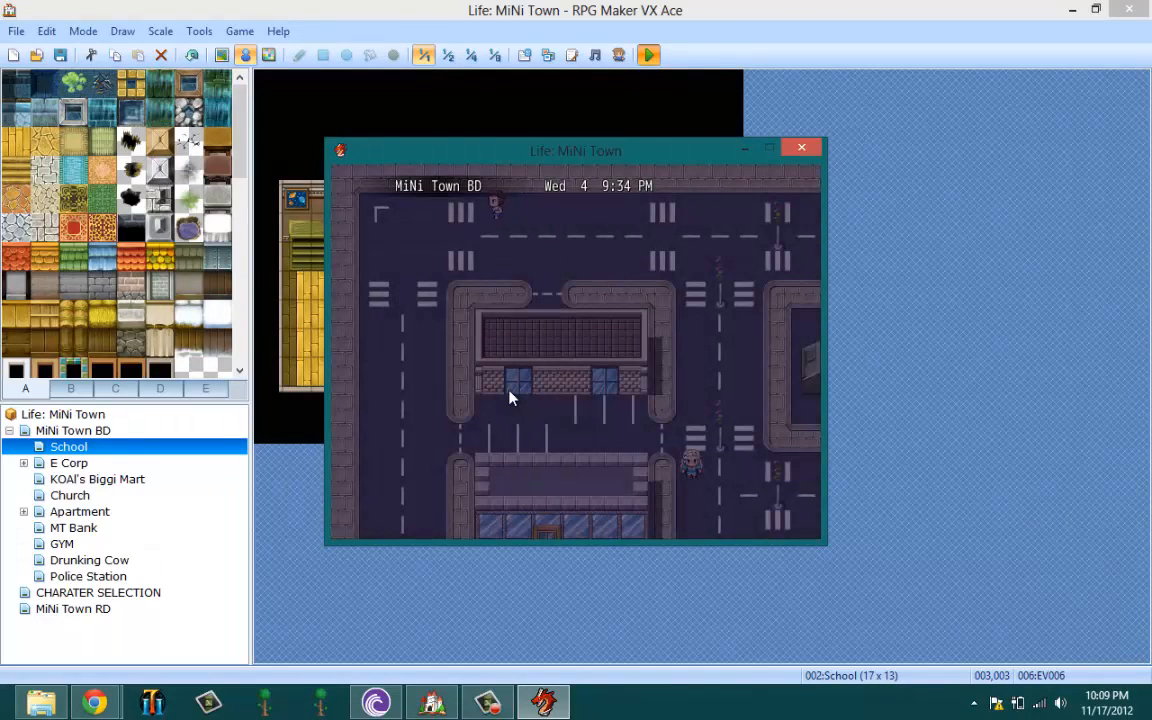
key(Left)
key(Right)
key(Down)
key(Left)
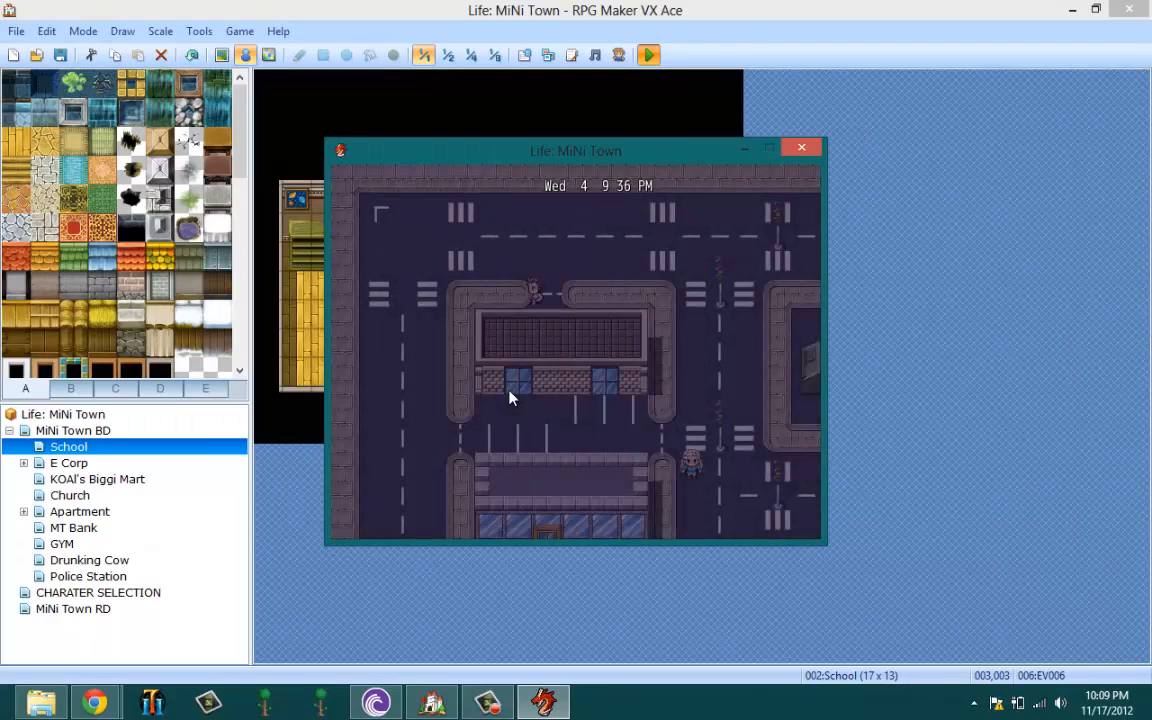
key(Right)
key(Down)
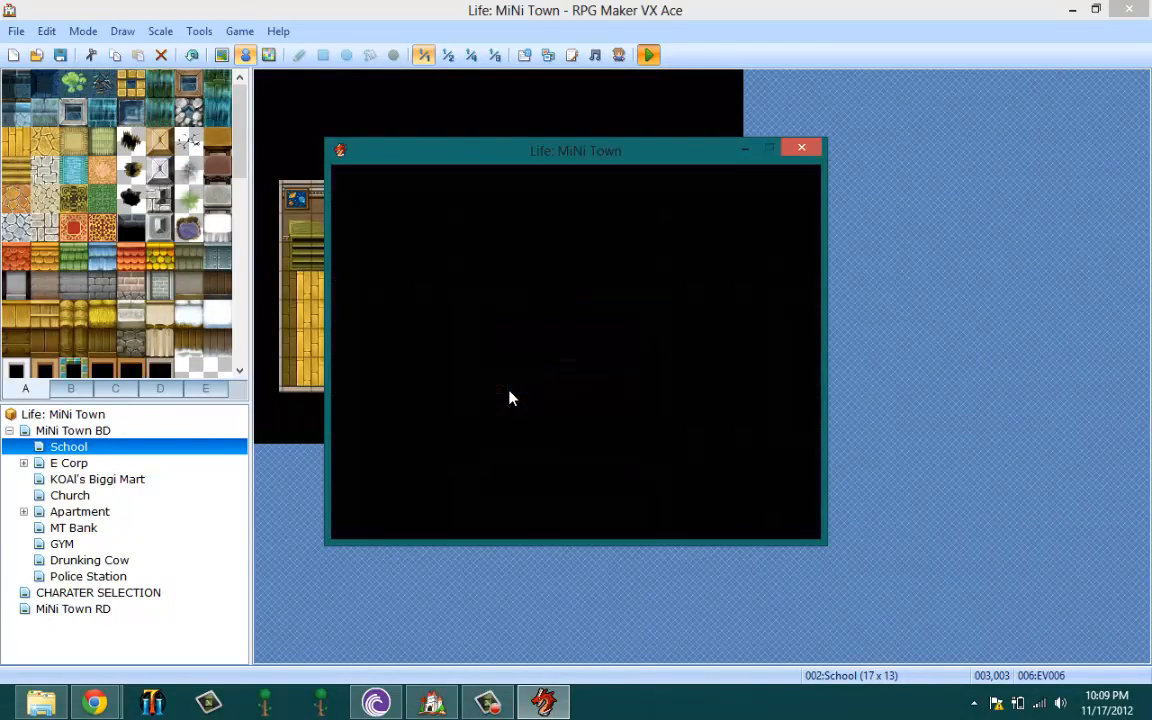
- Test re-entering the school from MiNi Town BD several more times at night, and end the playtest
key(Up)
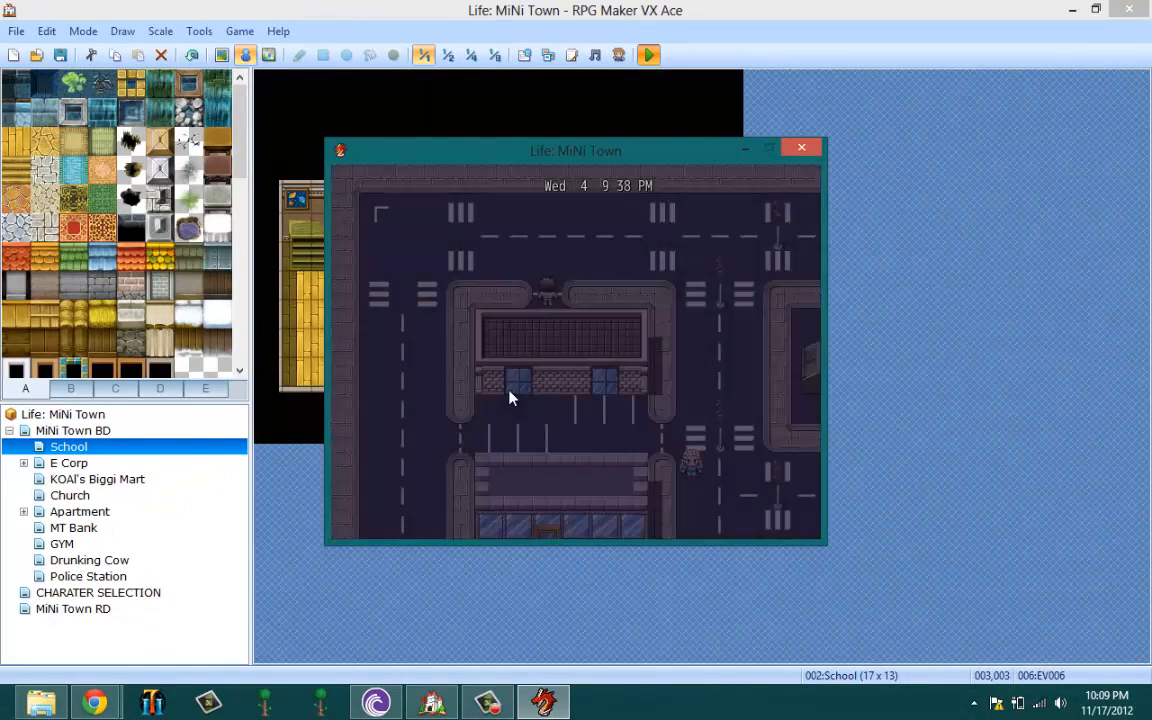
key(Down)
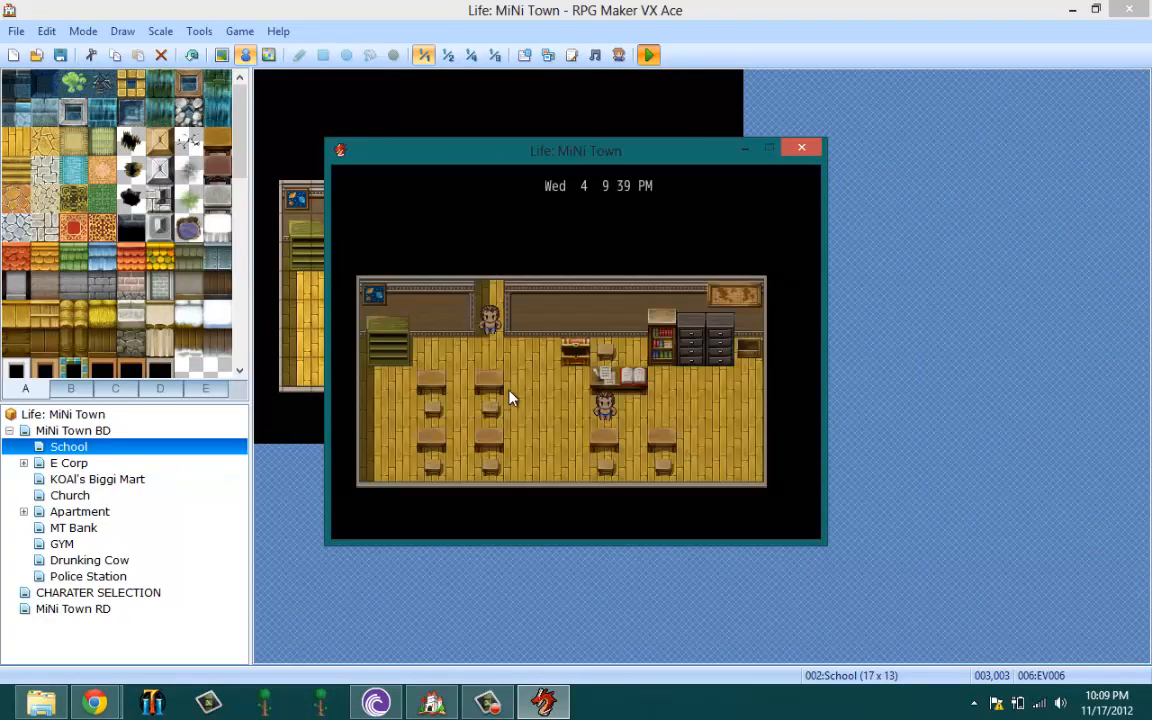
key(Up)
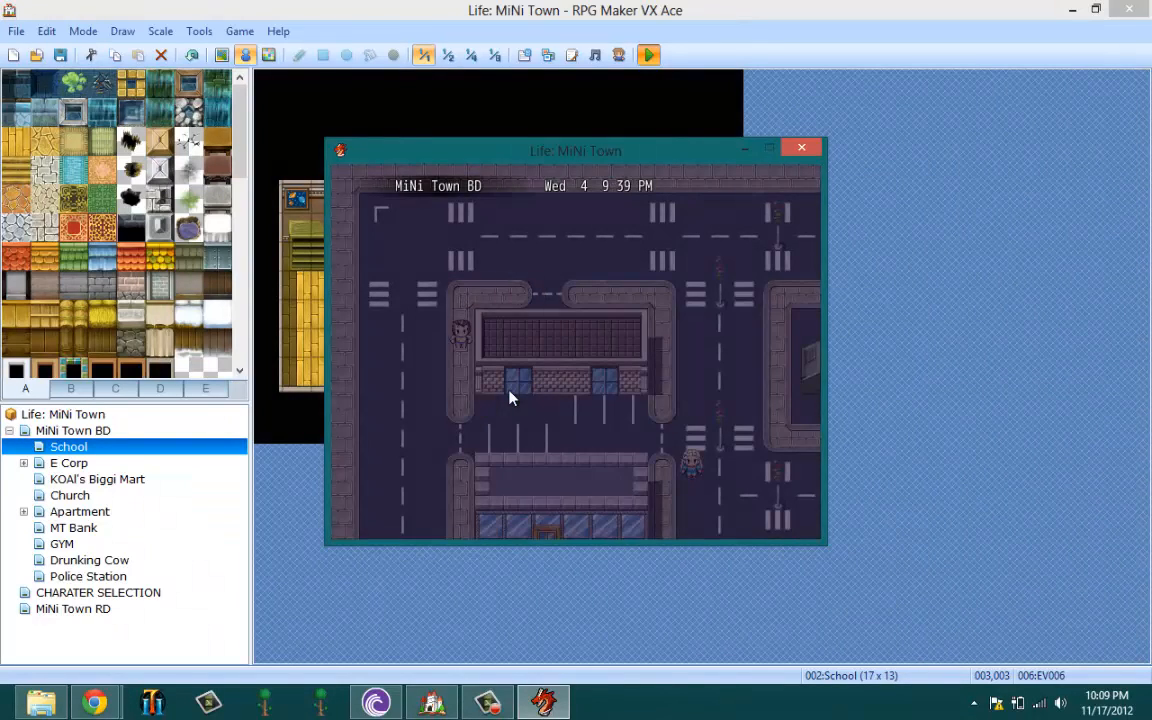
key(Down)
key(Up)
key(Right)
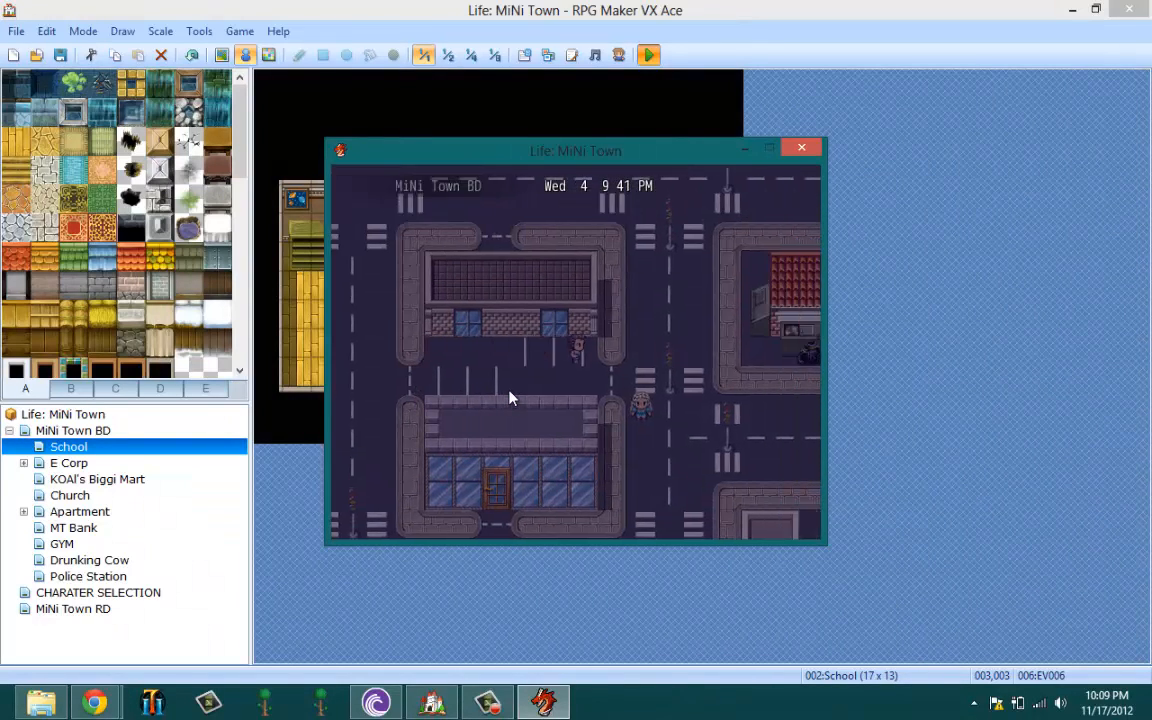
key(Left)
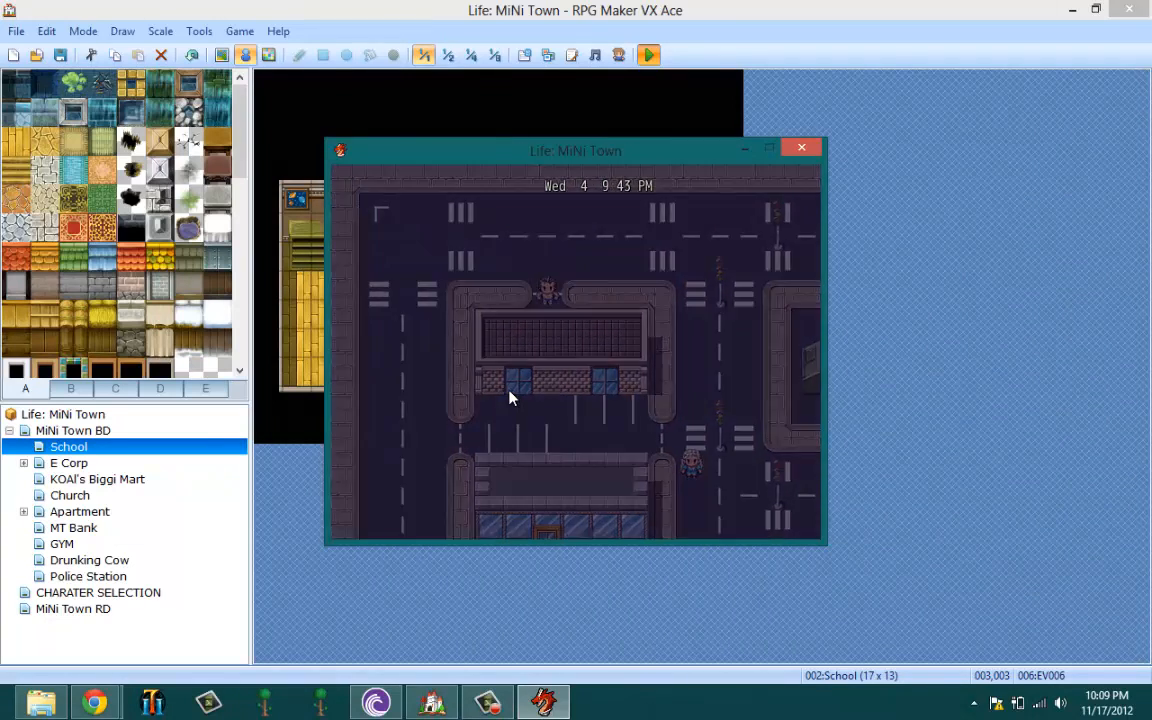
key(Up)
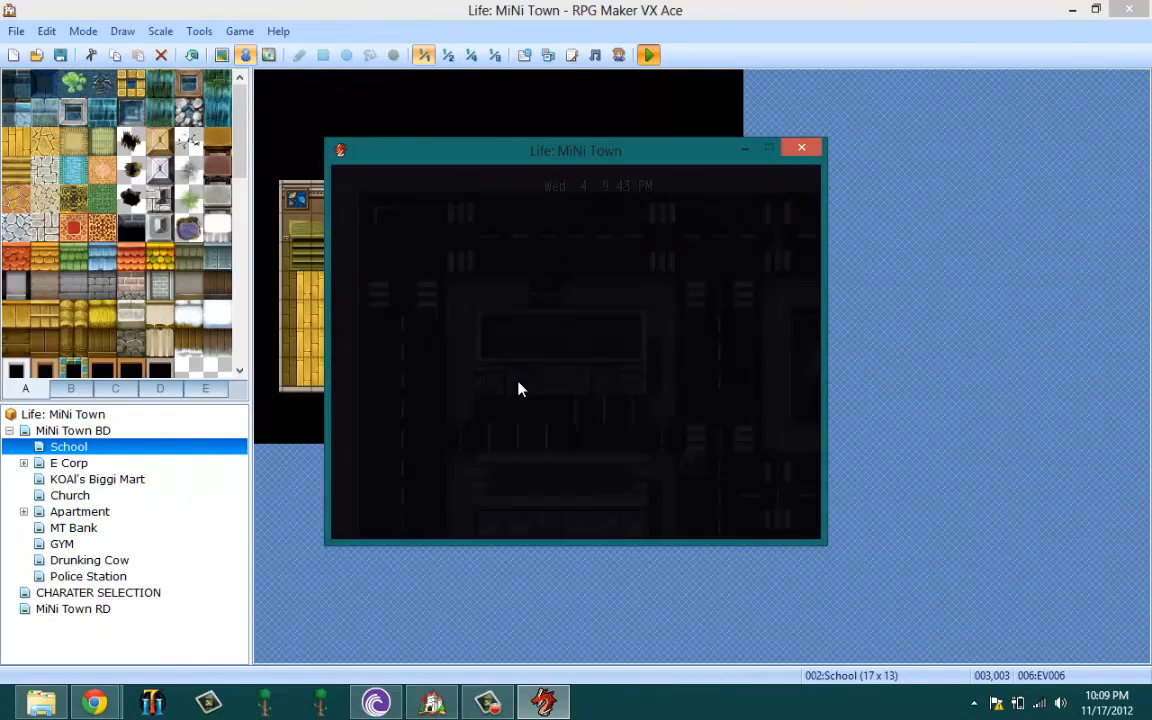
click(806, 150)
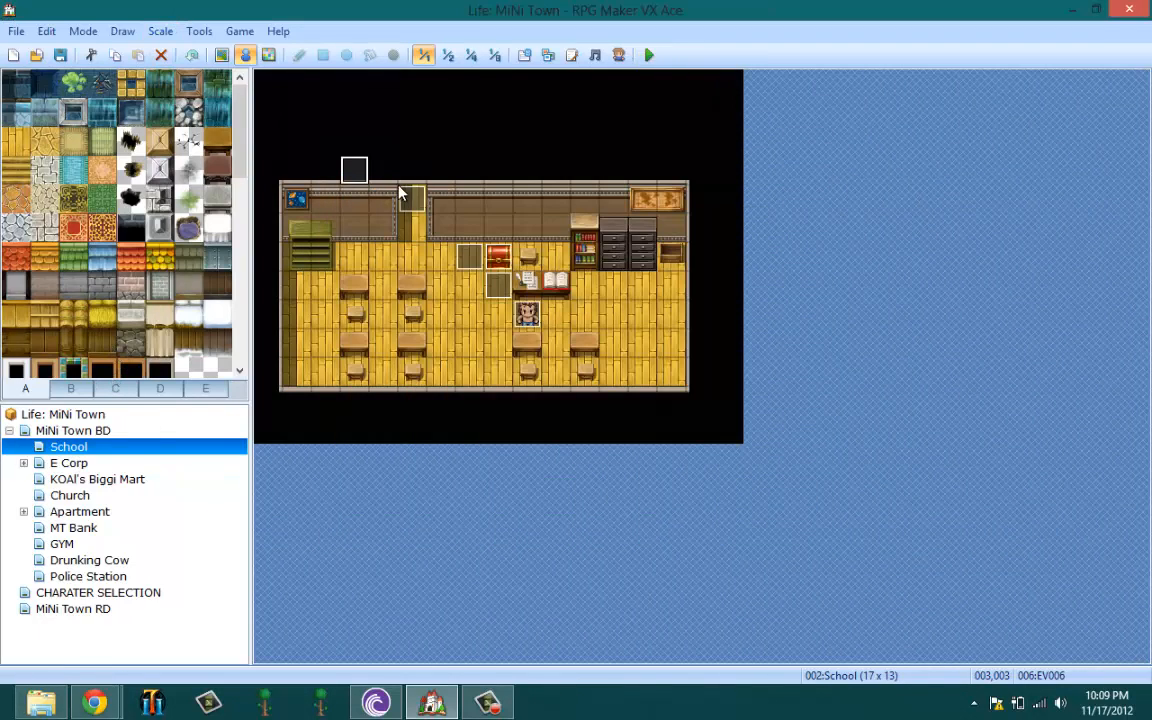
- Examine the Game Hours conditional branches in the Time Set common event and close the database
click(199, 31)
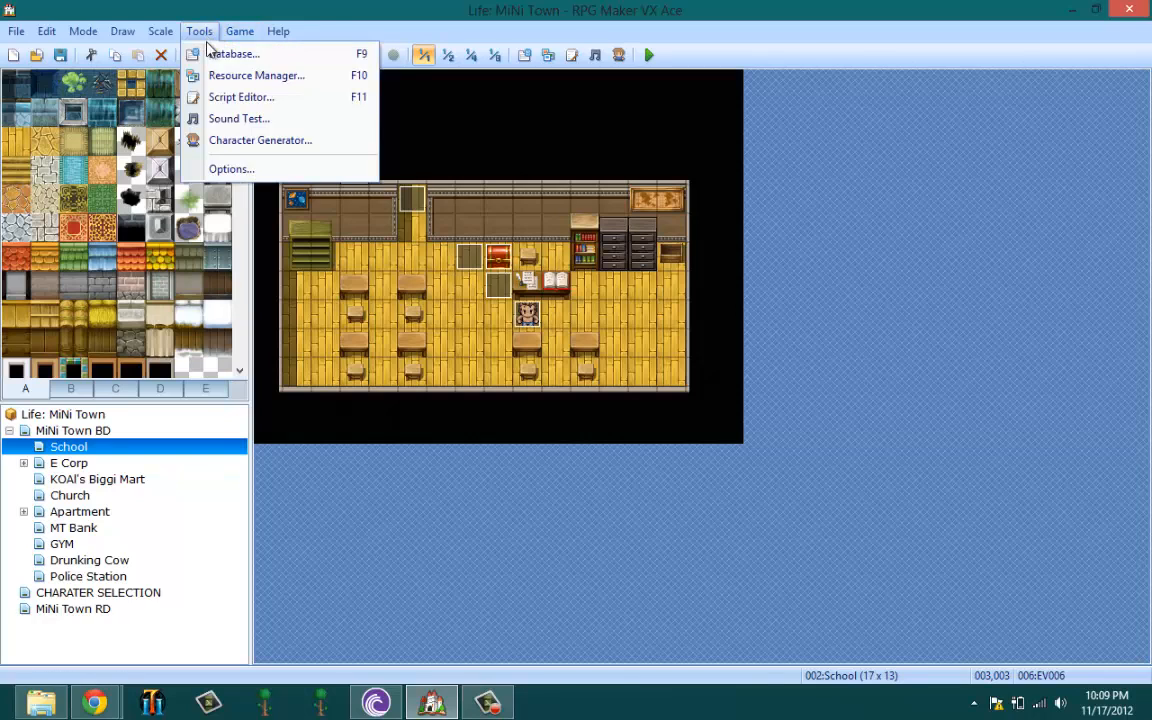
click(225, 51)
click(662, 190)
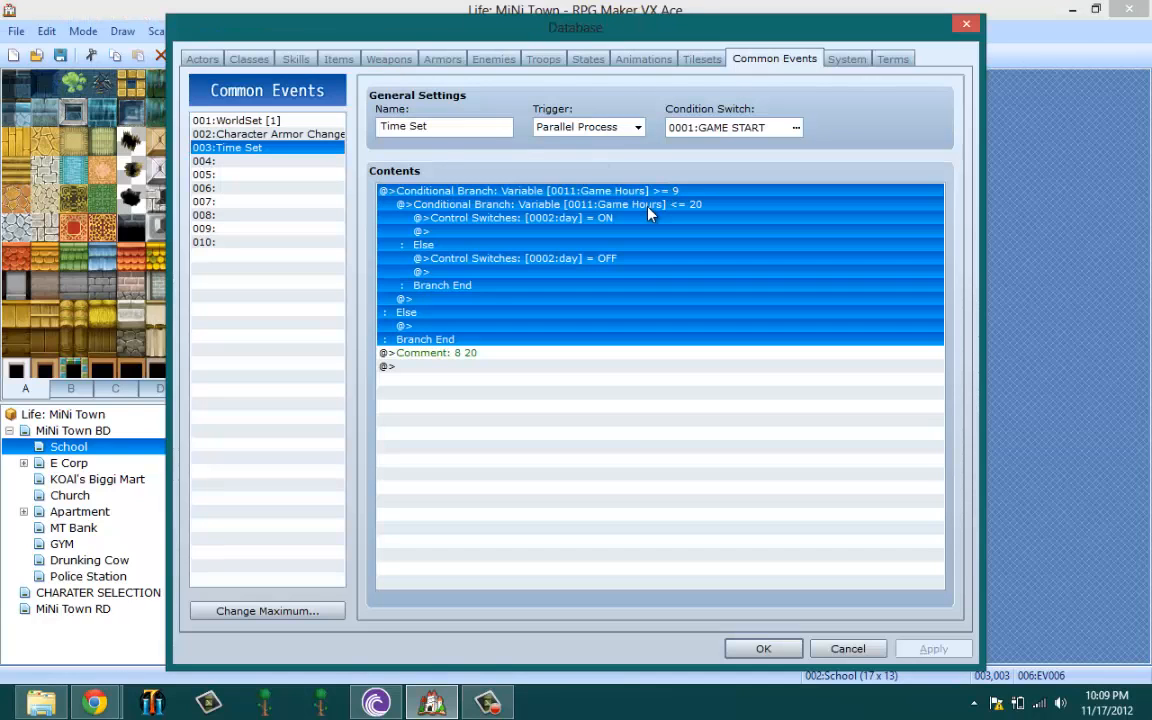
click(648, 206)
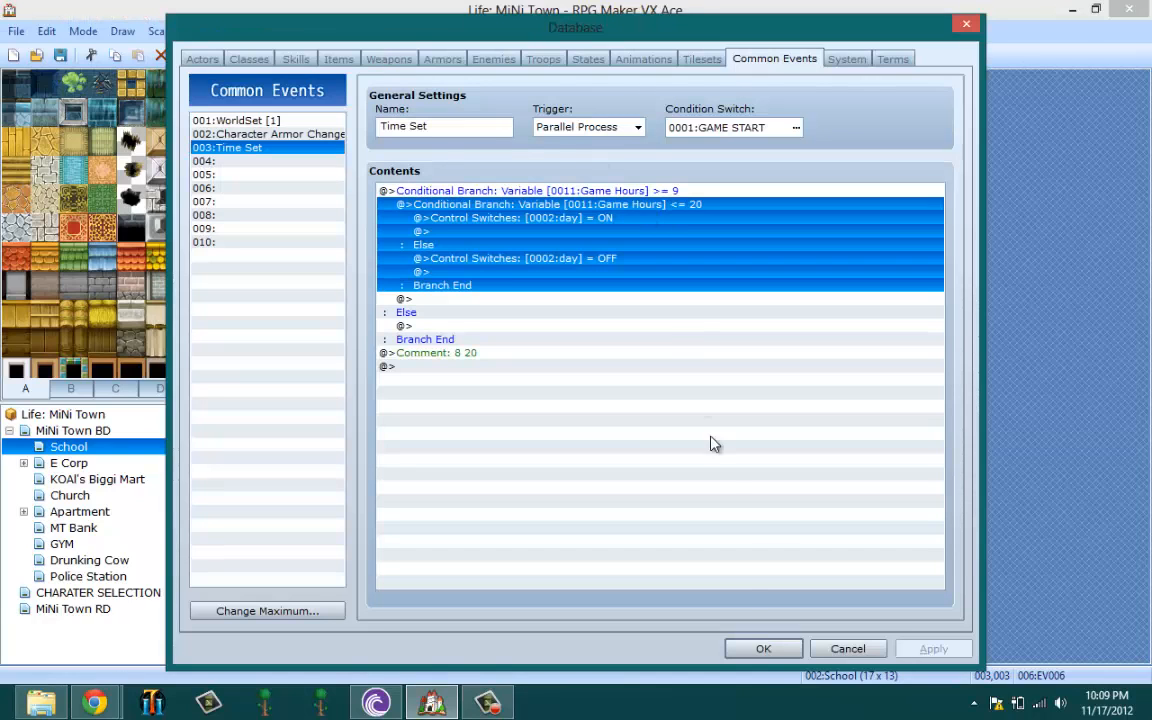
click(760, 649)
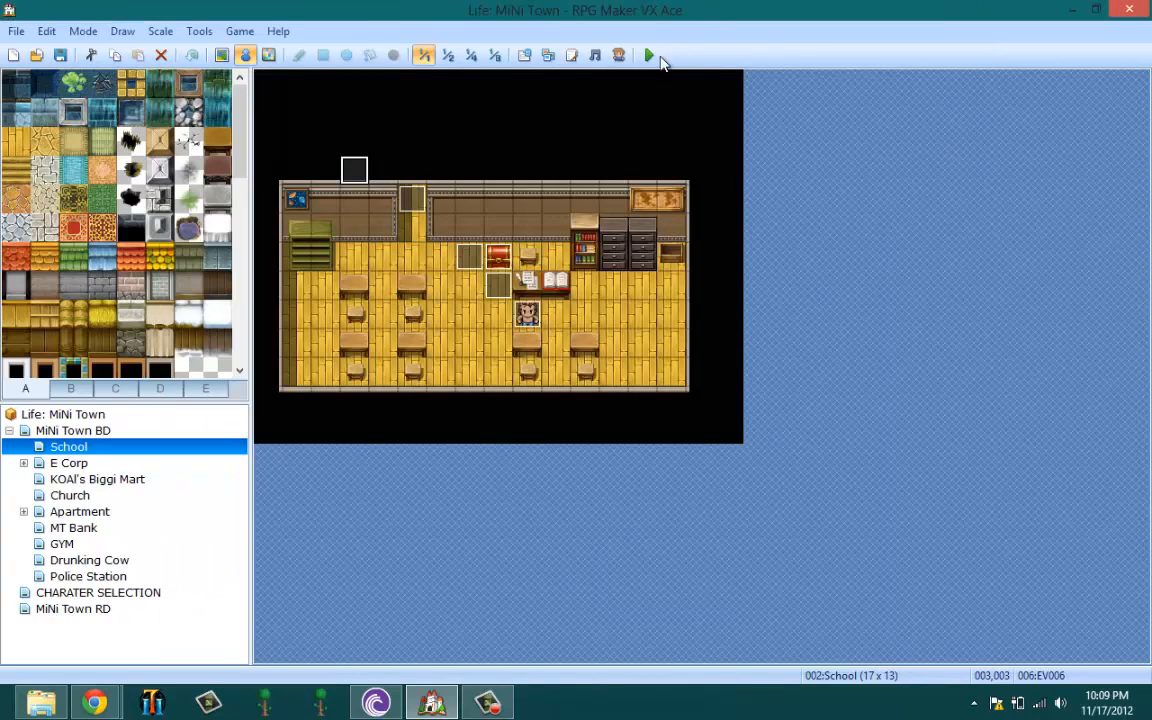
- Run a brief playtest, saving the project changes and entering the School map from the title screen, and close it
click(649, 57)
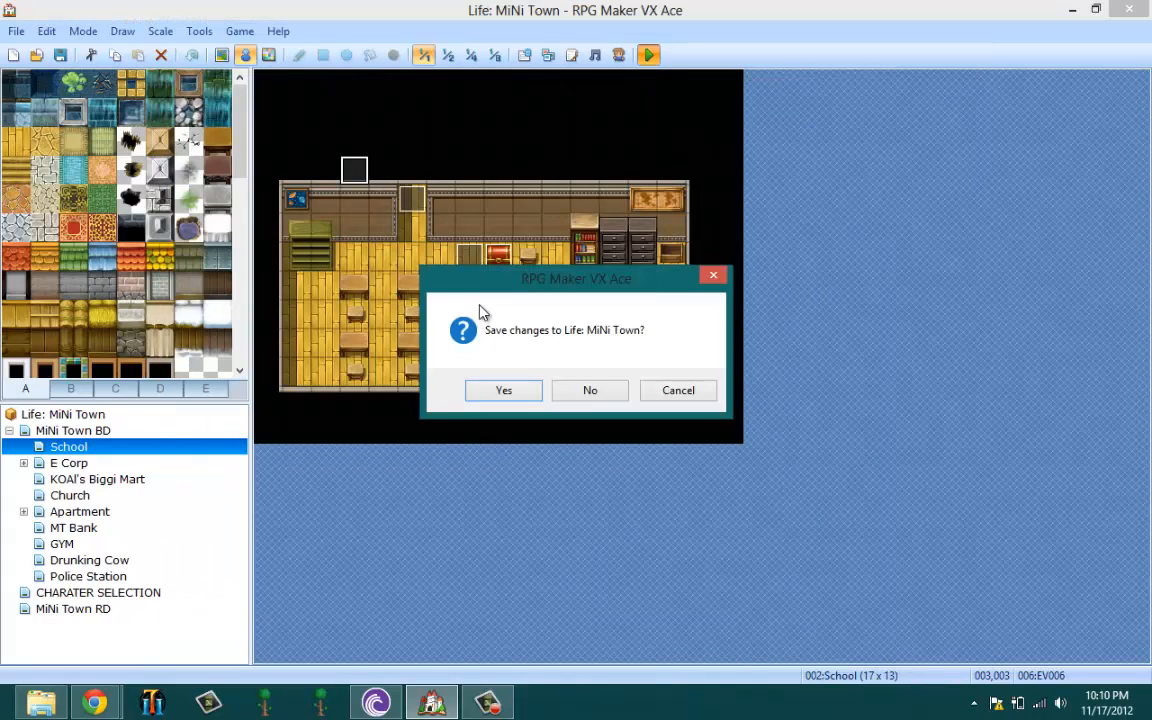
click(476, 397)
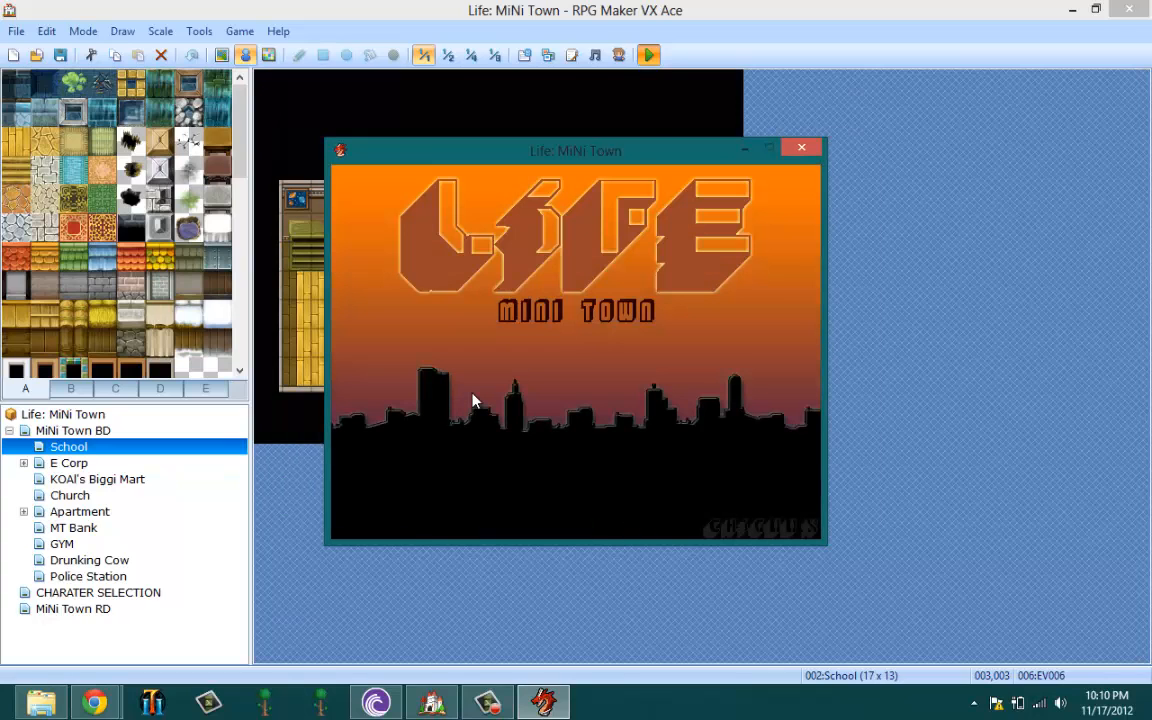
key(Return)
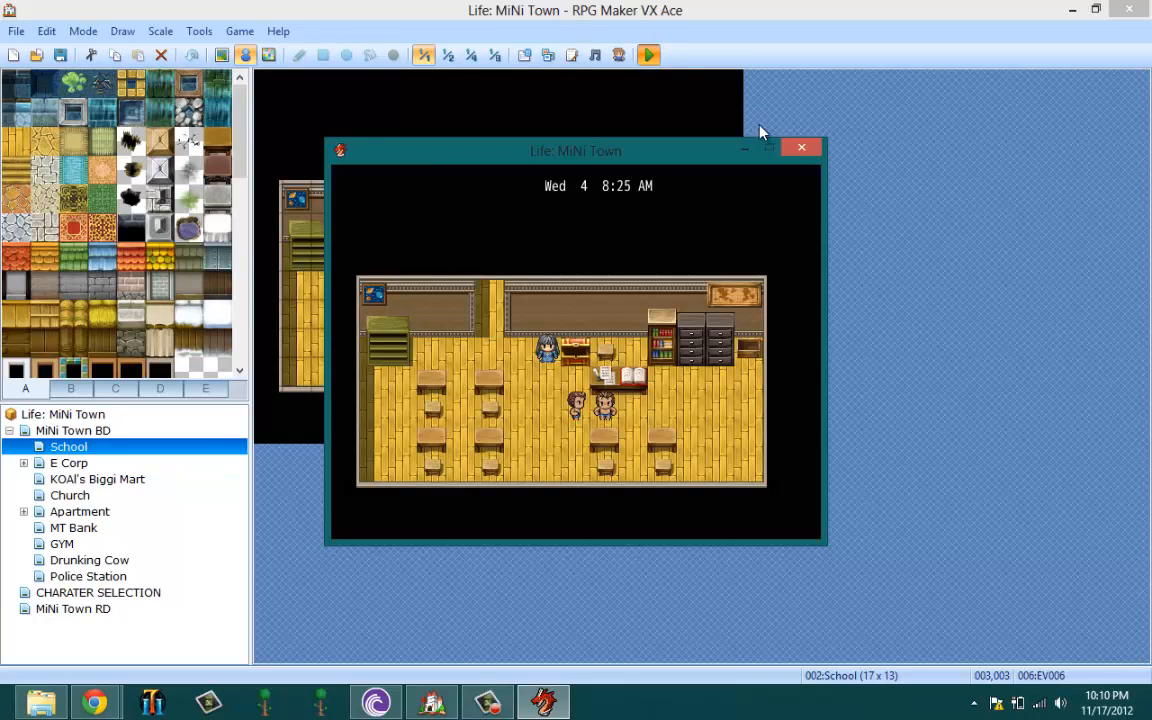
click(801, 148)
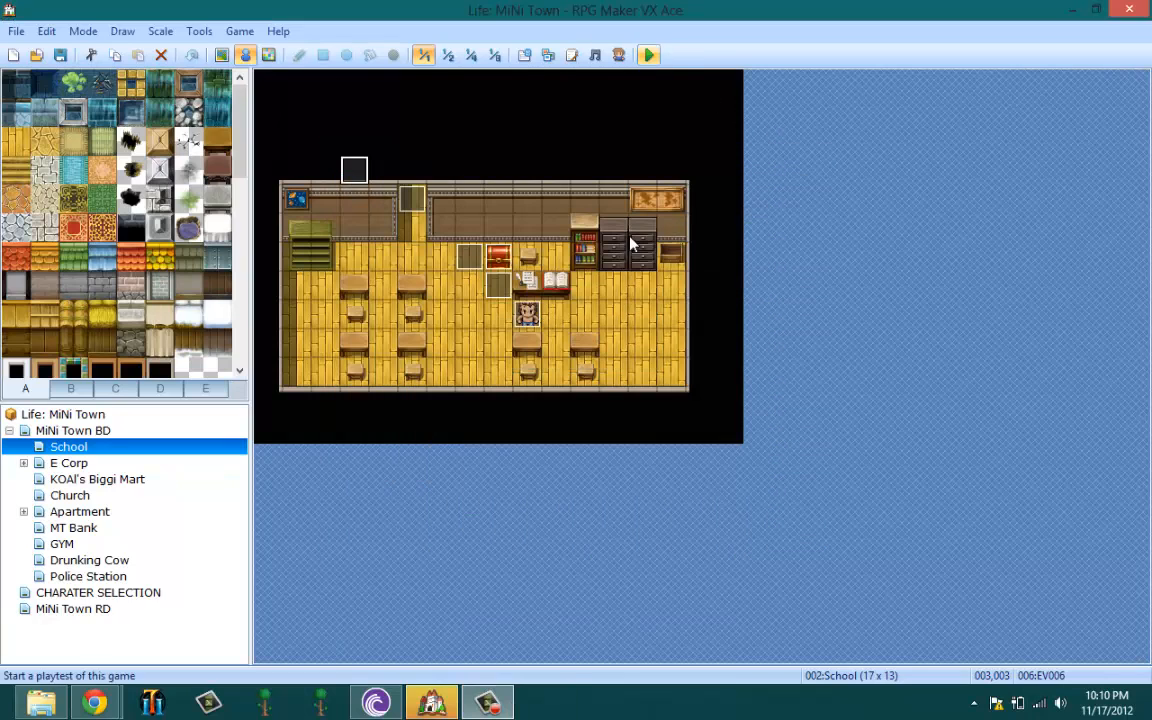
- Open the Show Text command in event EV005 below the teacher's desk and copy its \v[11] code
right_click(521, 322)
click(551, 335)
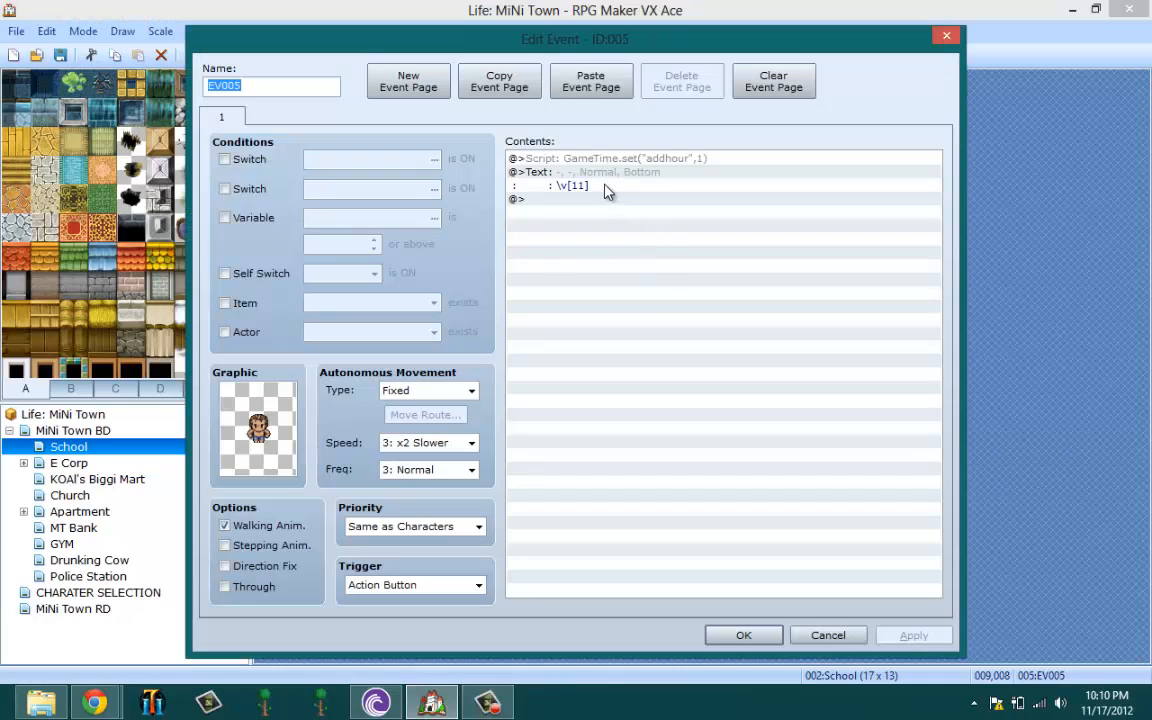
click(607, 187)
right_click(607, 176)
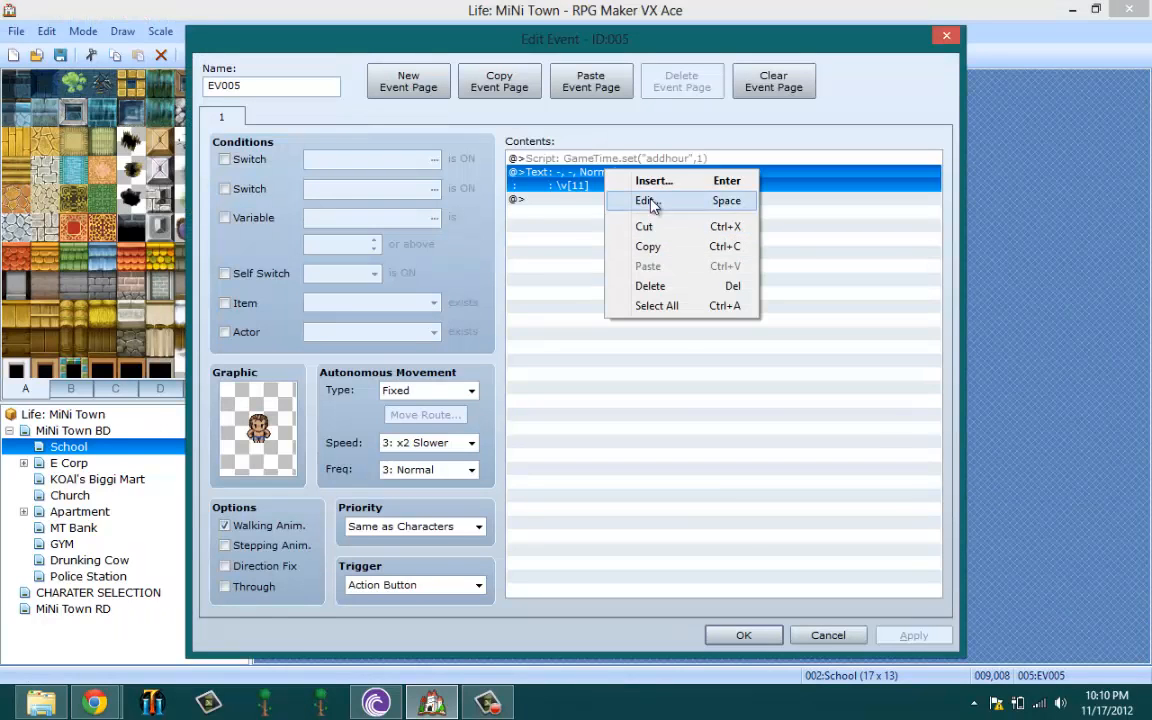
click(646, 199)
drag(640, 326, 603, 326)
right_click(610, 330)
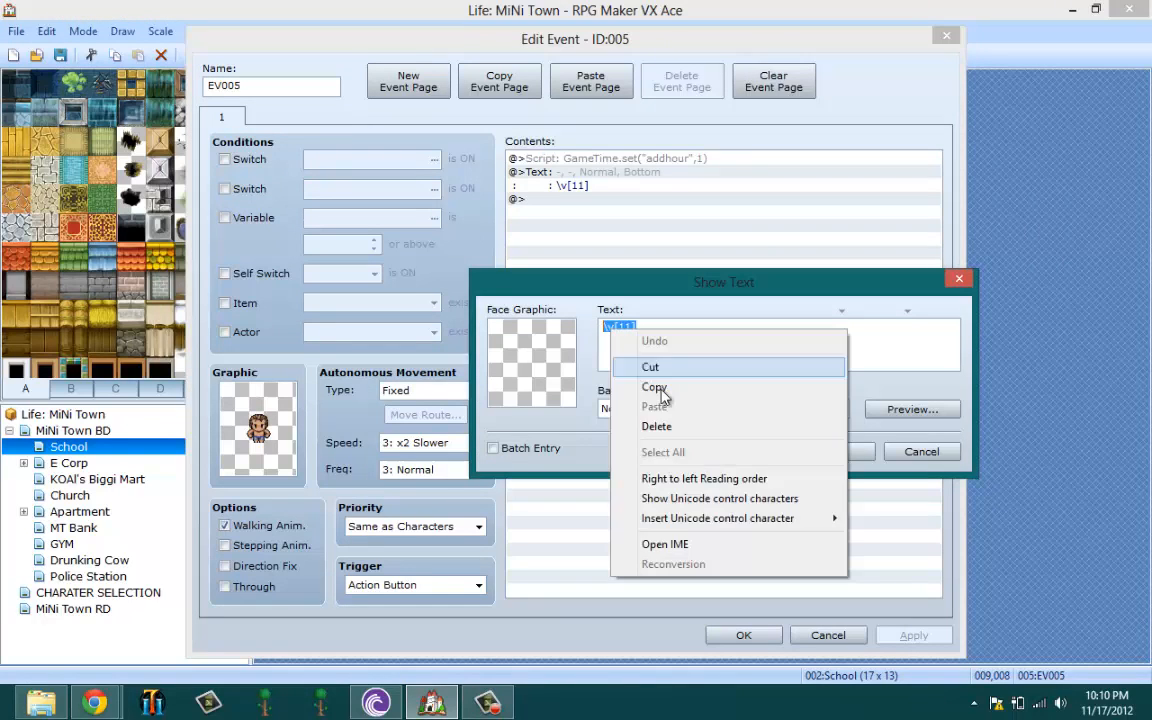
click(655, 387)
- Add \s[2] as a second line of the message and save the event
click(653, 340)
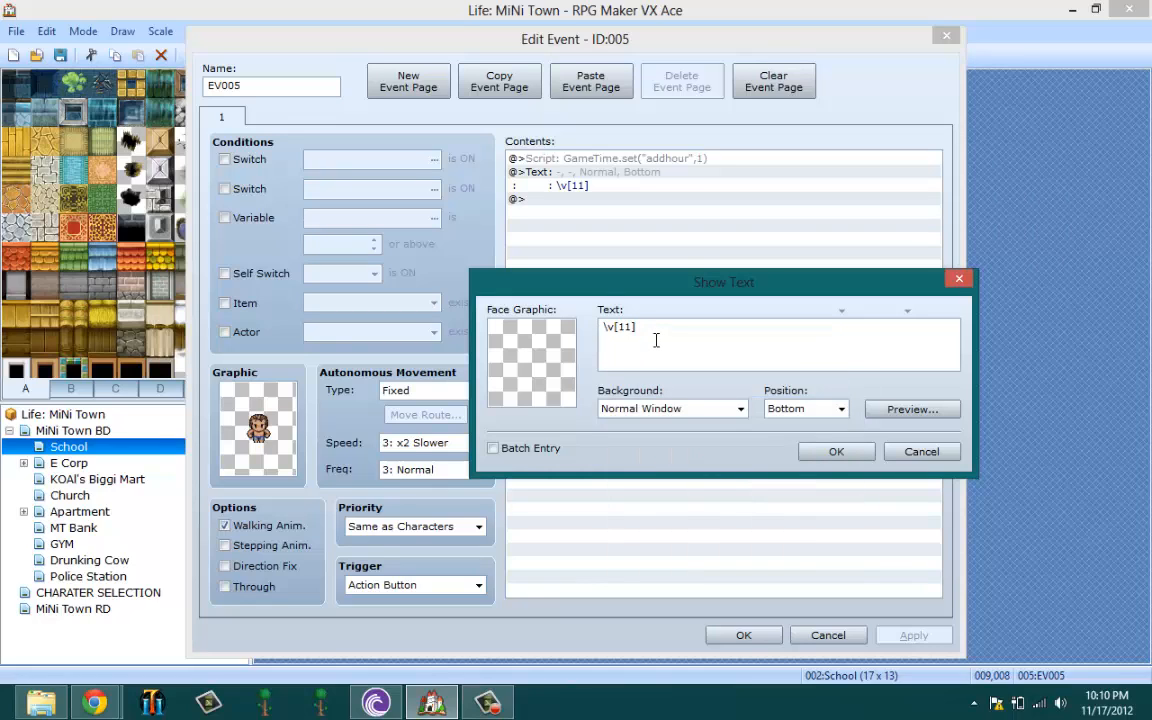
key(Return)
key(ctrl+v)
key(BackSpace)
key(BackSpace)
key(BackSpace)
key(BackSpace)
text(S)
key(BackSpace)
text(s)
click(836, 451)
click(743, 635)
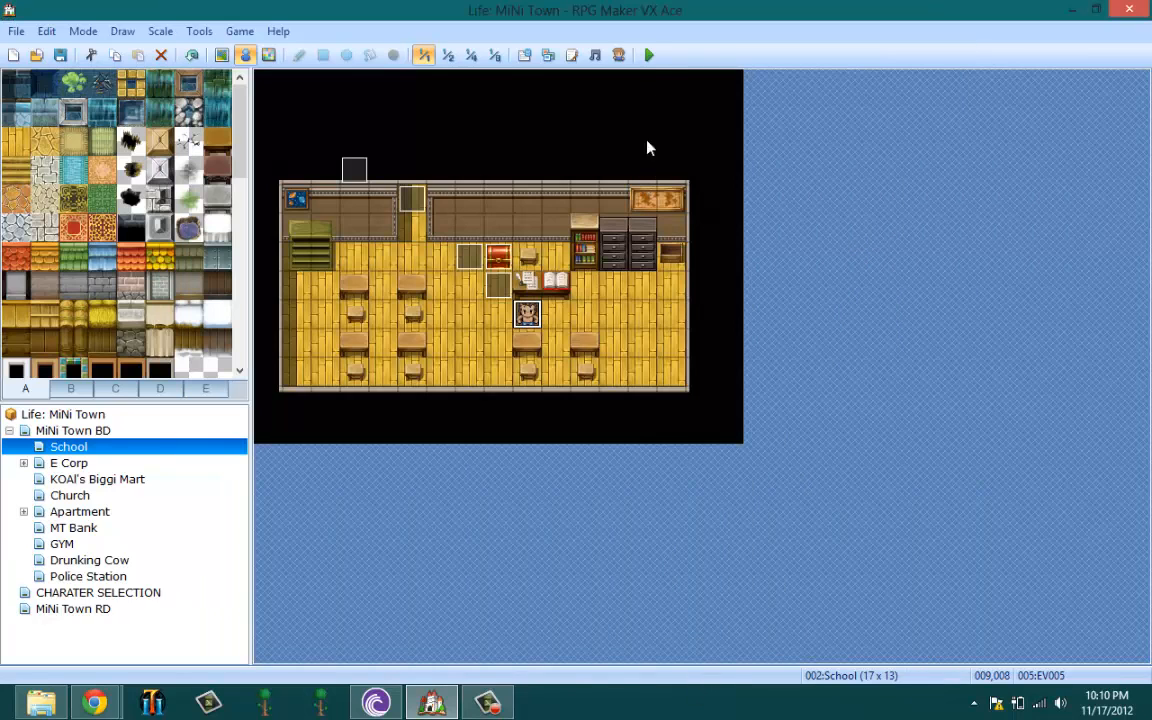
- Playtest the edited message event, saving the project changes and entering the game from the title screen, and close the playtest
click(649, 55)
click(525, 387)
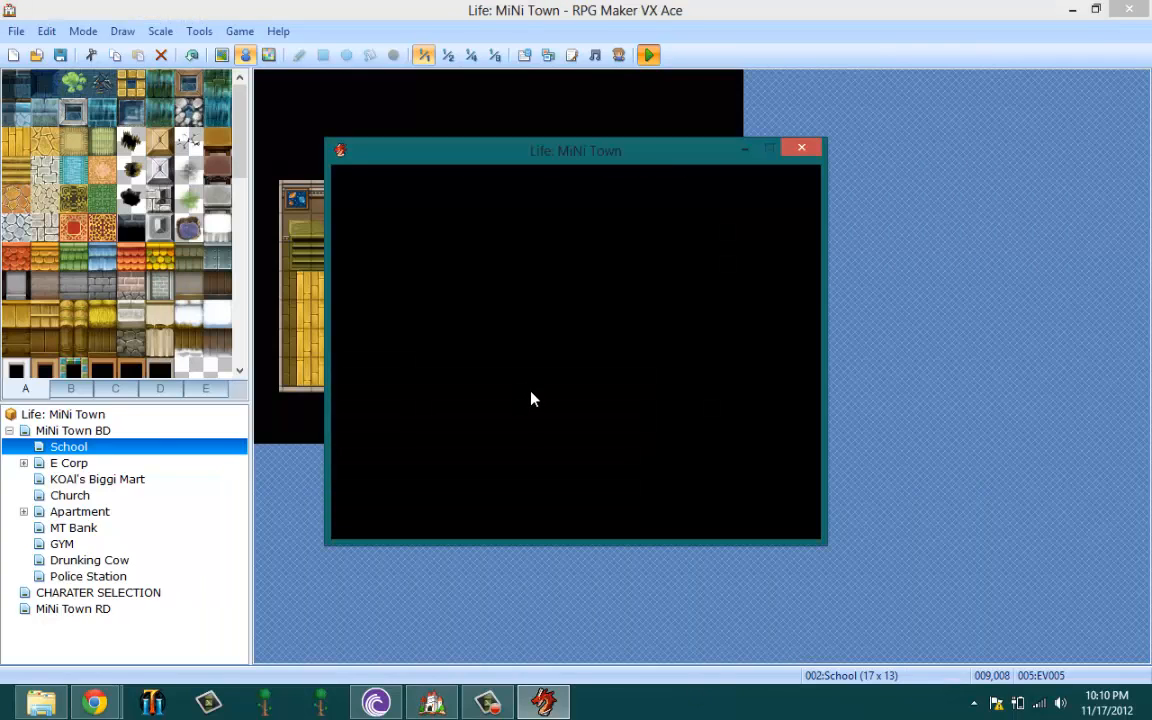
key(Return)
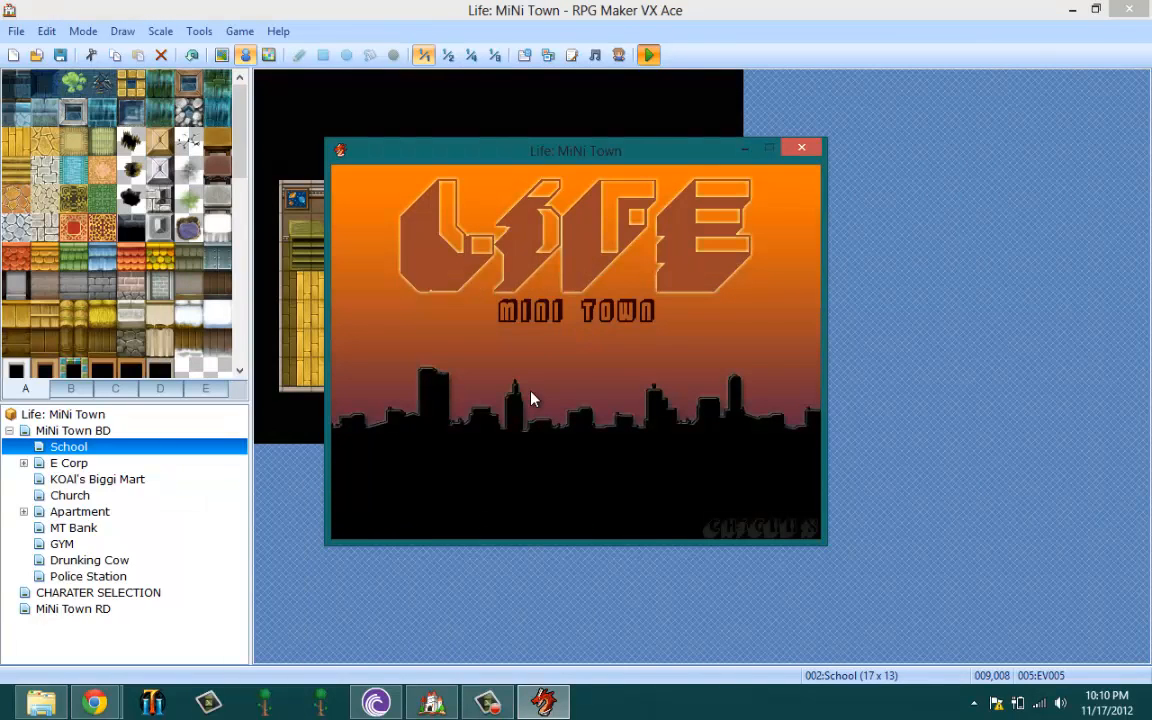
key(Return)
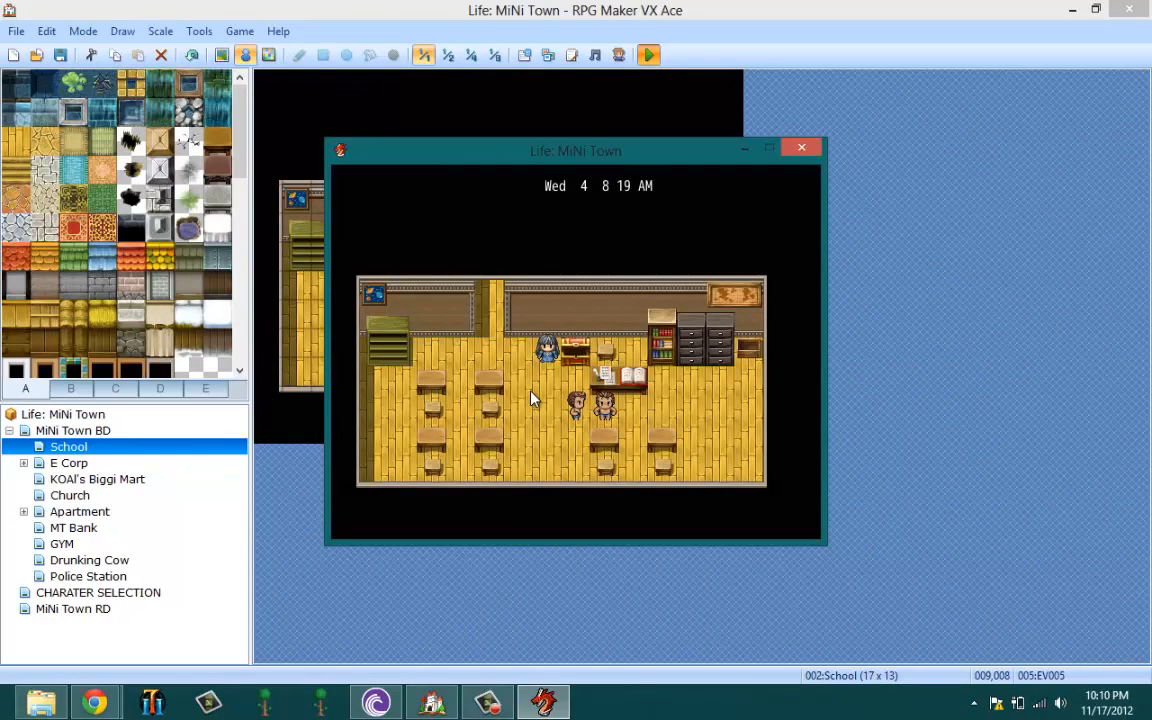
click(801, 147)
- Cut the GameTime.set("addhour",1) script command from event EV005, leaving only its message, and save the event
right_click(529, 309)
click(575, 314)
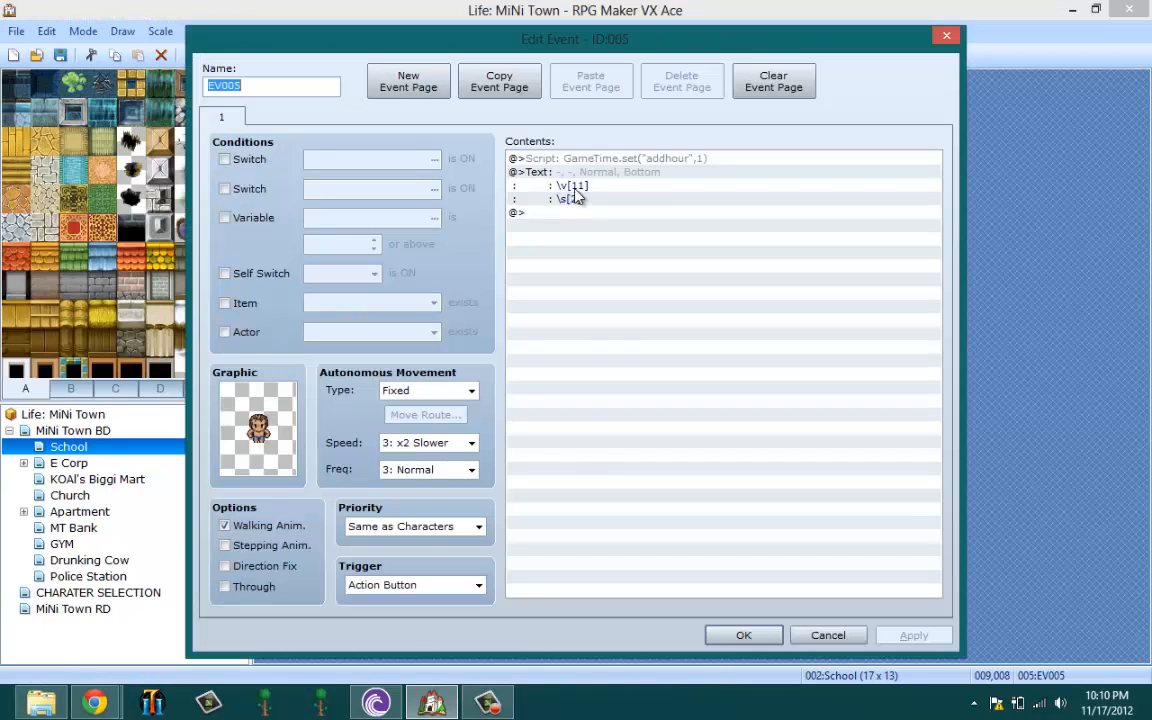
click(590, 159)
right_click(590, 162)
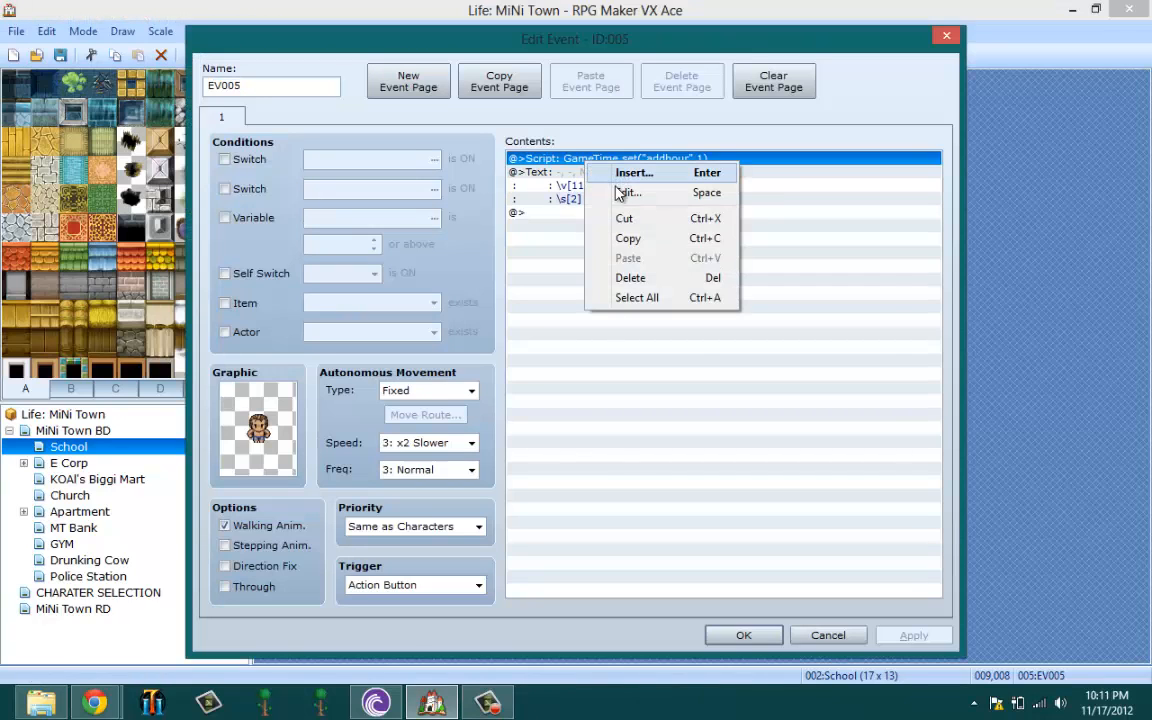
click(626, 192)
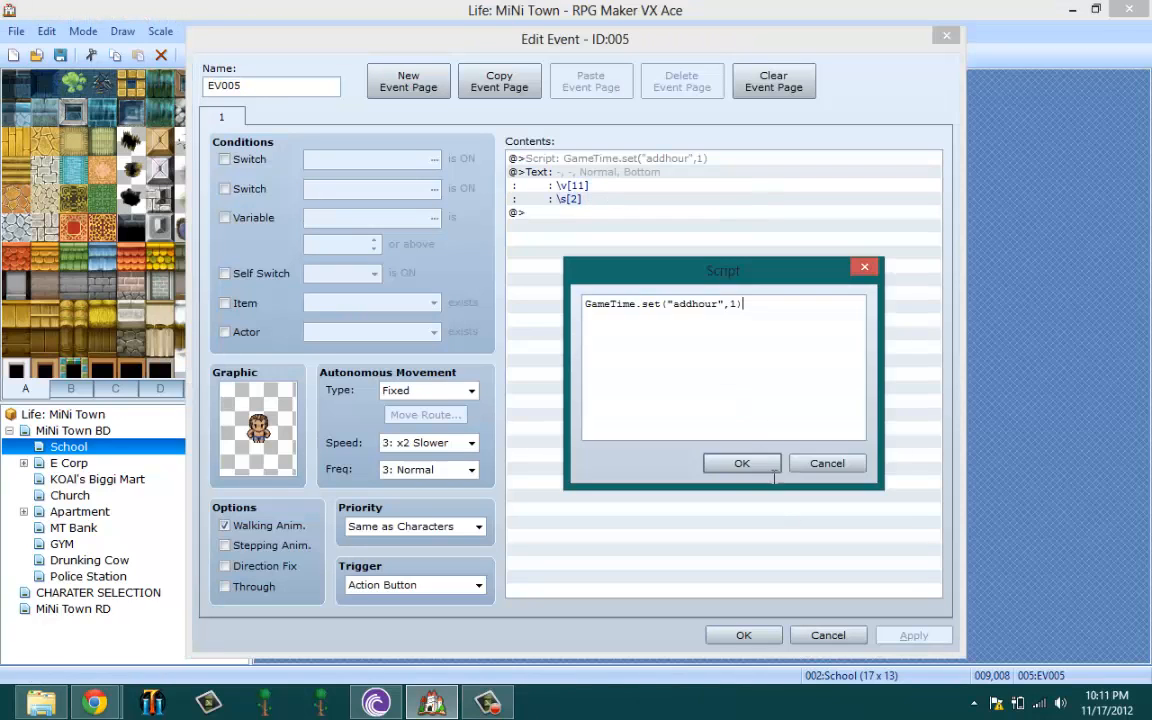
click(825, 462)
right_click(658, 163)
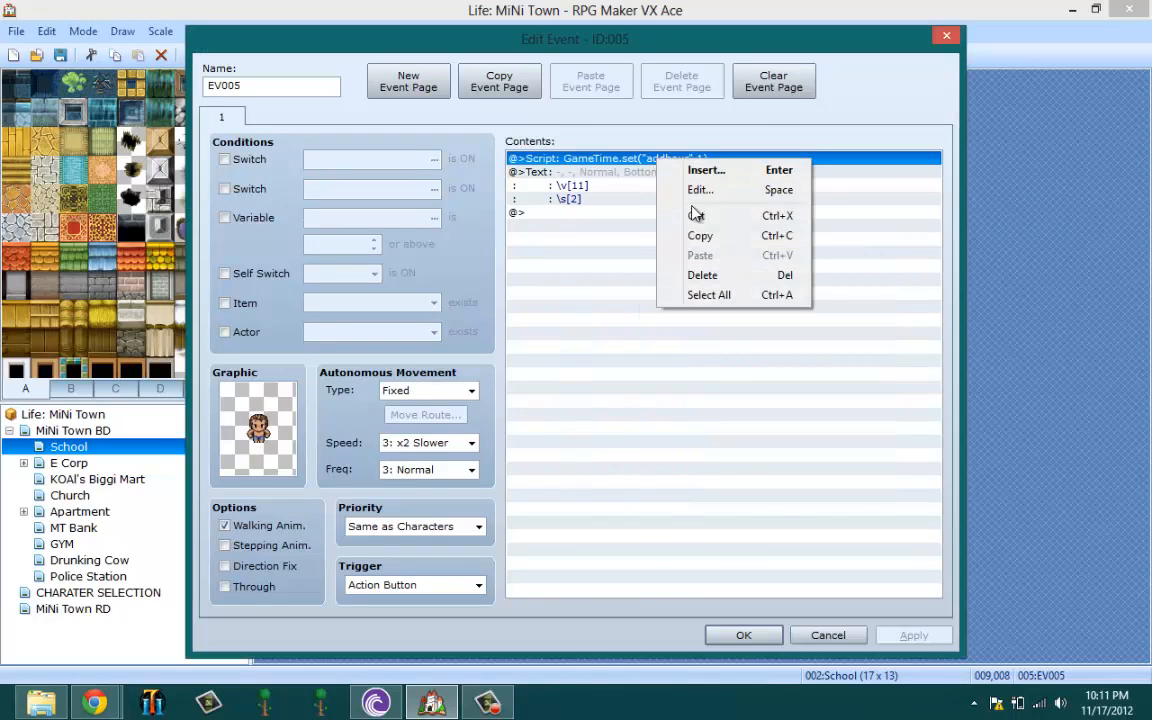
click(695, 218)
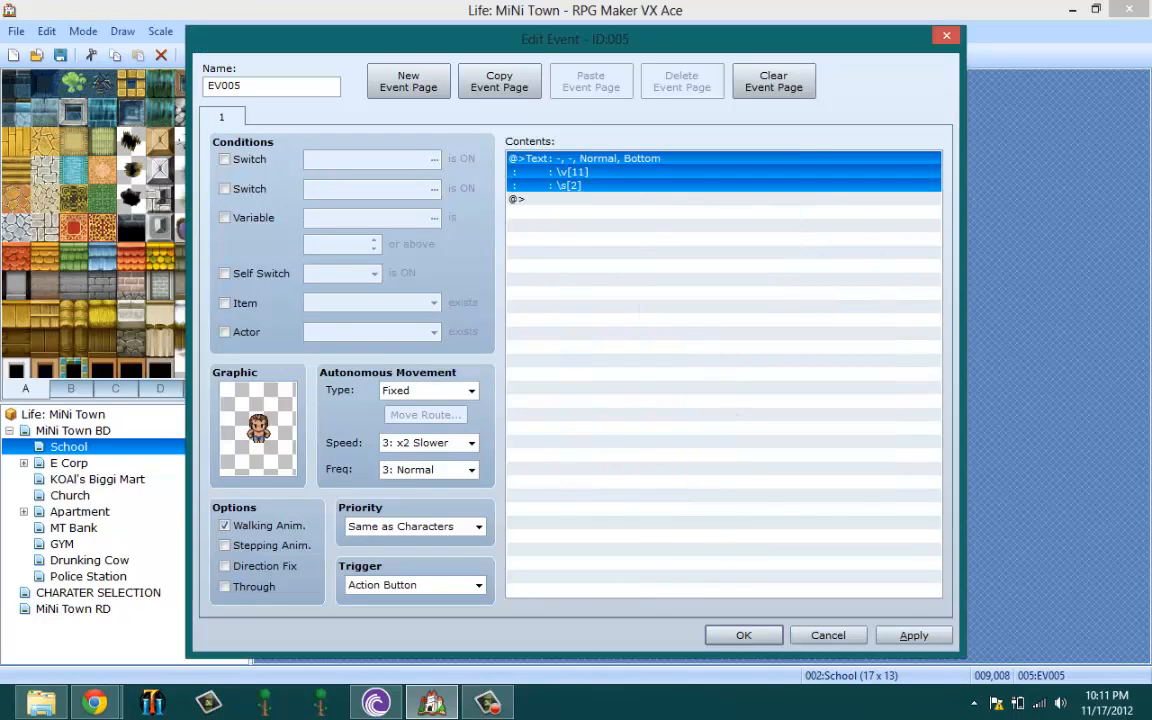
click(738, 640)
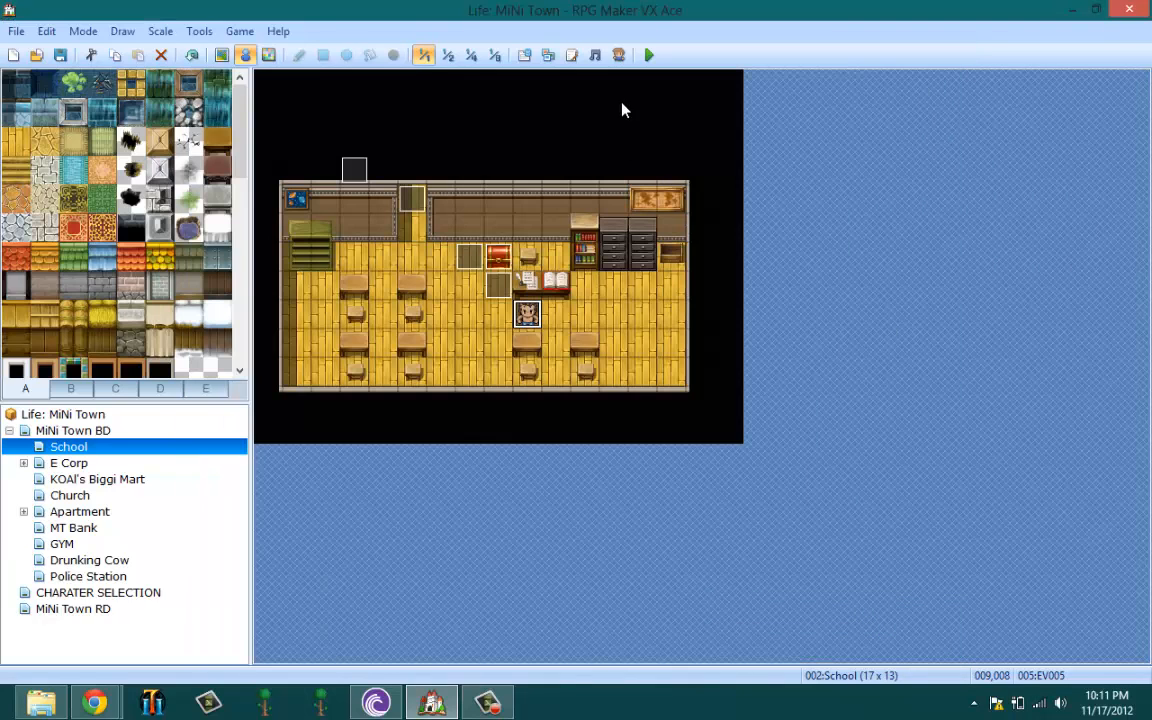
- Playtest the event without the script, saving the project changes, talk to the character until the message shows, and close the playtest
click(648, 56)
click(504, 391)
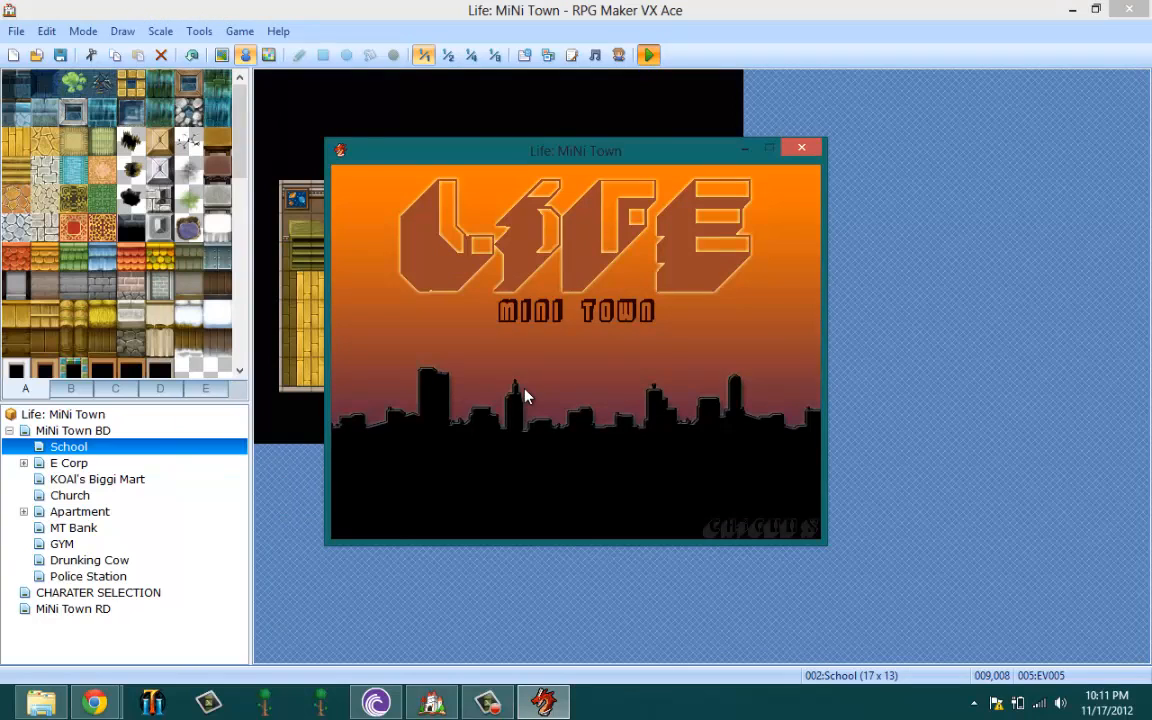
key(Return)
key(Return)
key(Return)
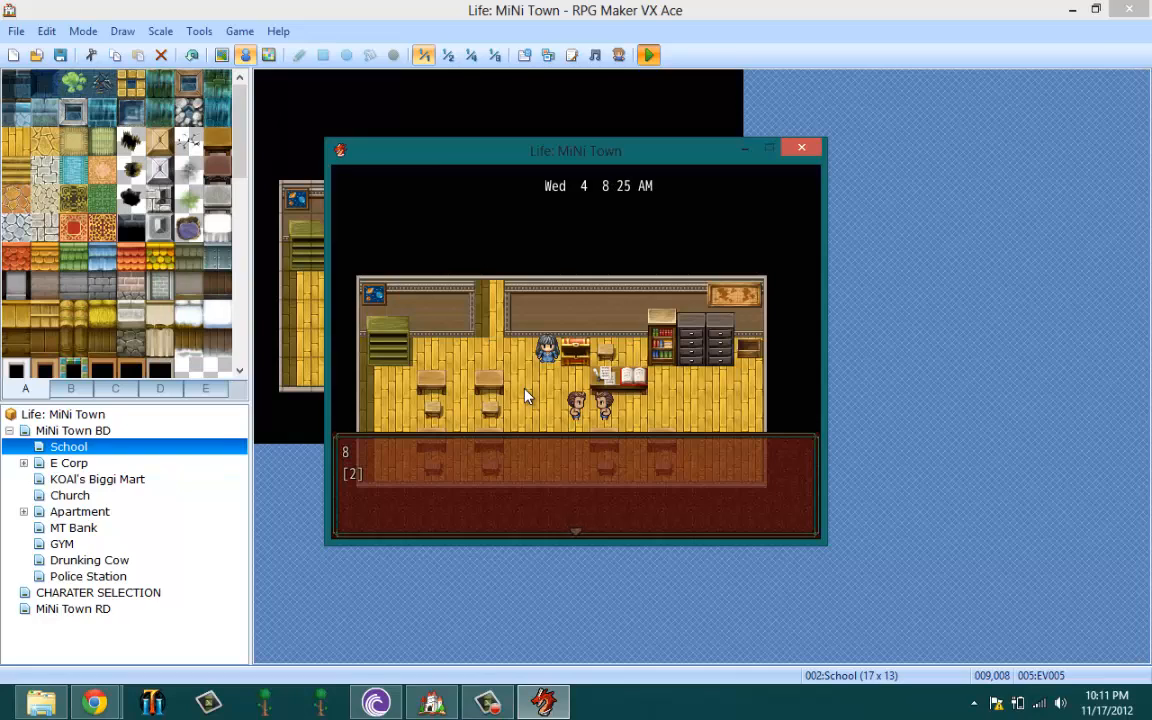
click(801, 148)
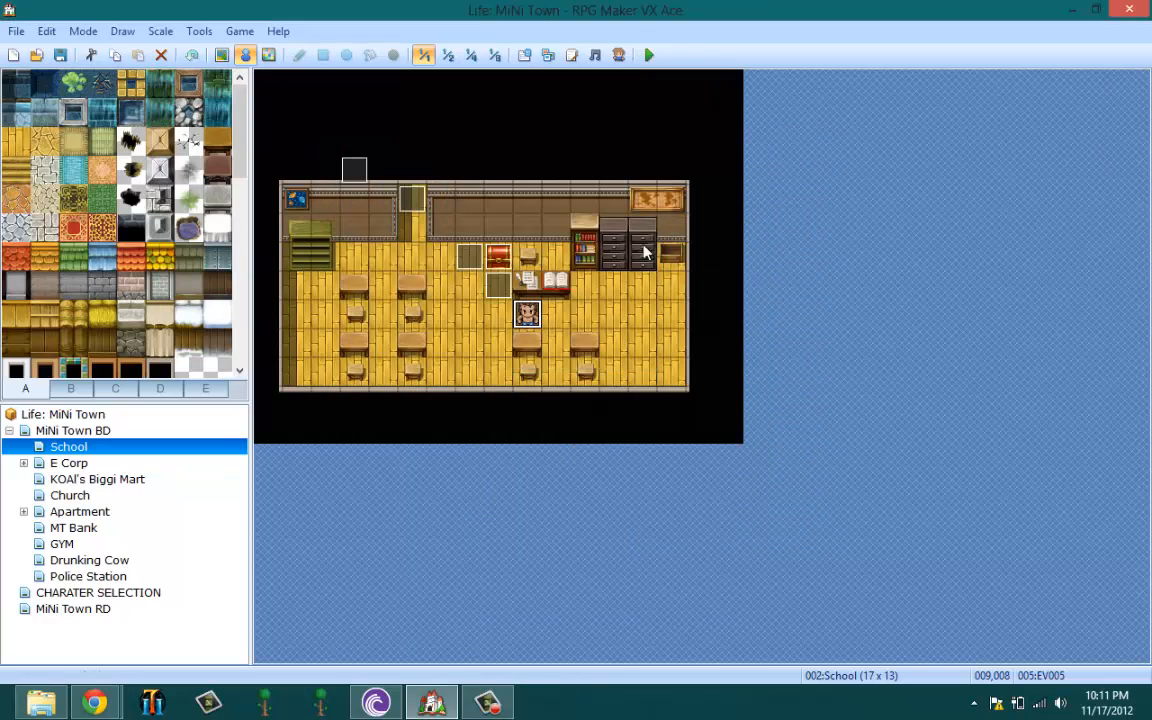
- Reopen event EV005 and check the day switch's number in the switch condition list, leaving the condition disabled
right_click(530, 320)
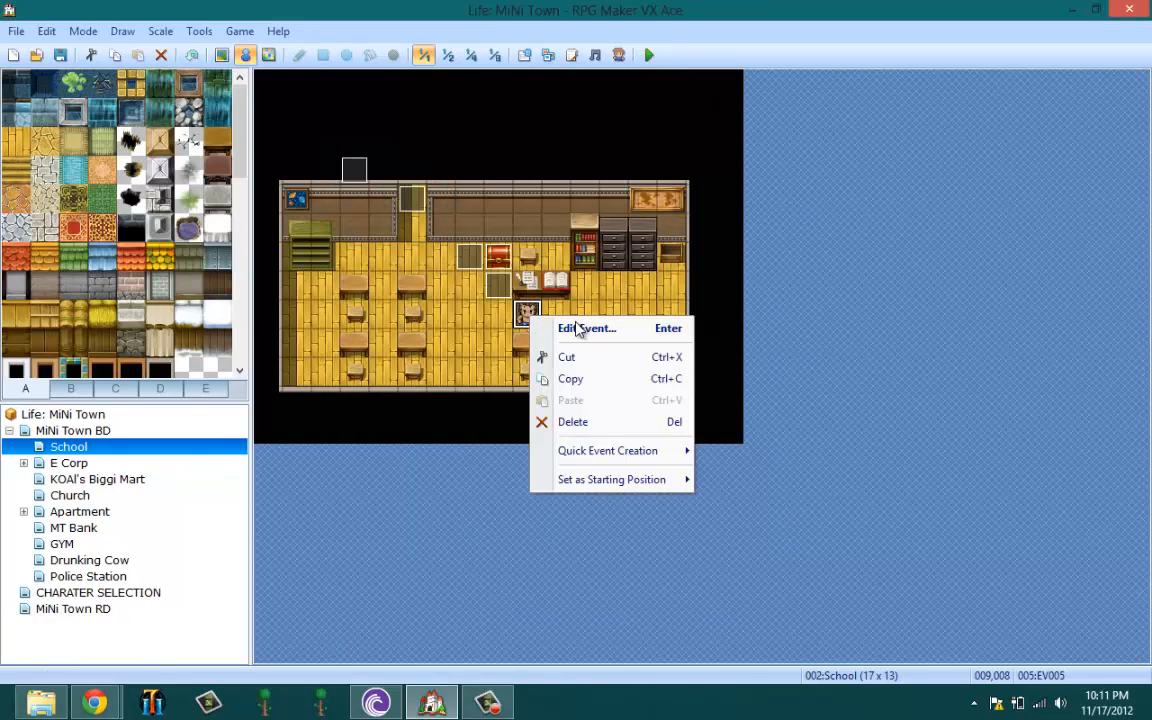
click(572, 327)
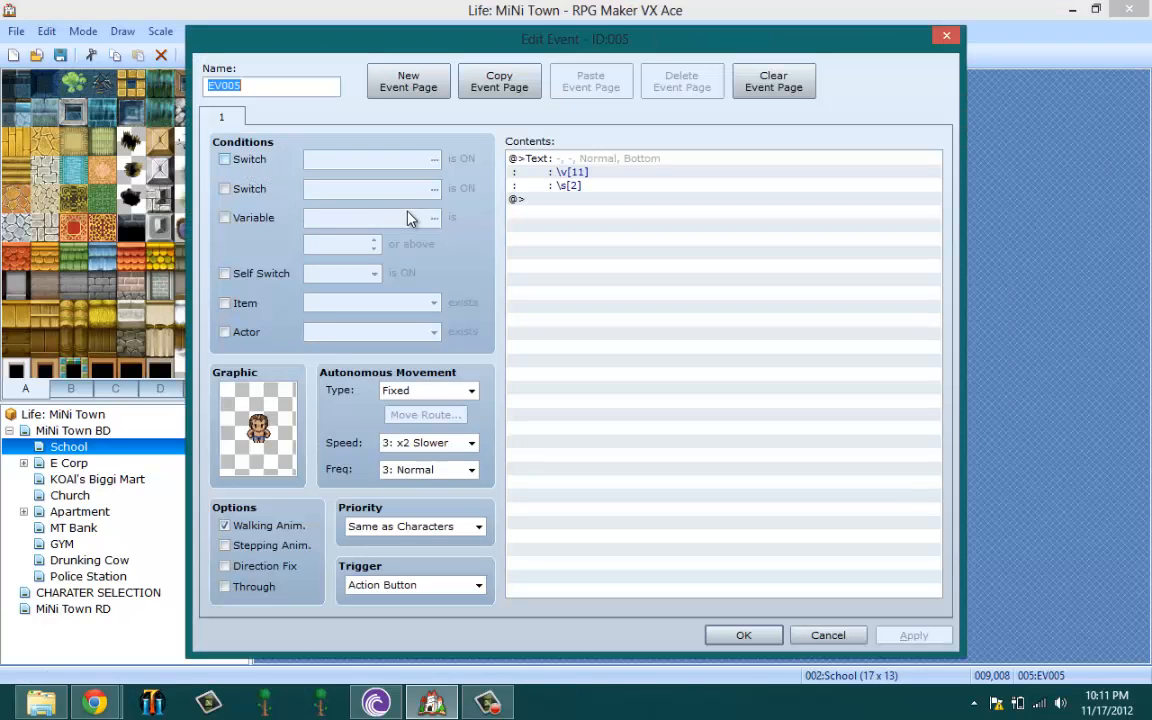
click(571, 188)
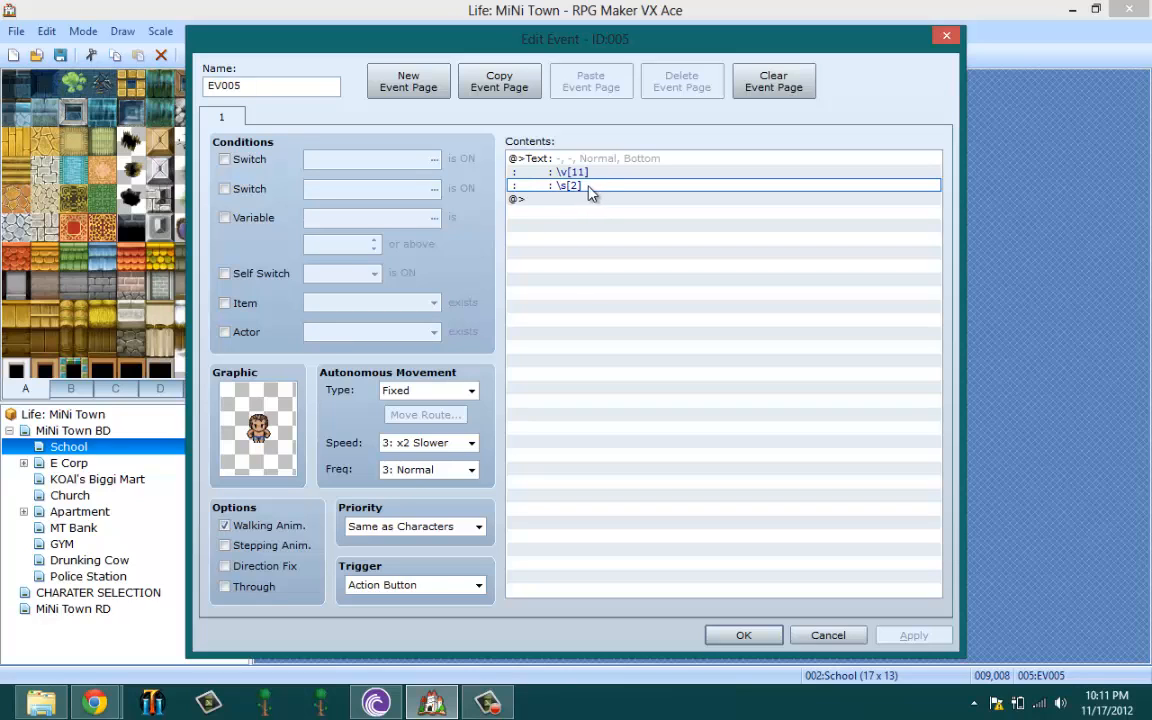
click(225, 189)
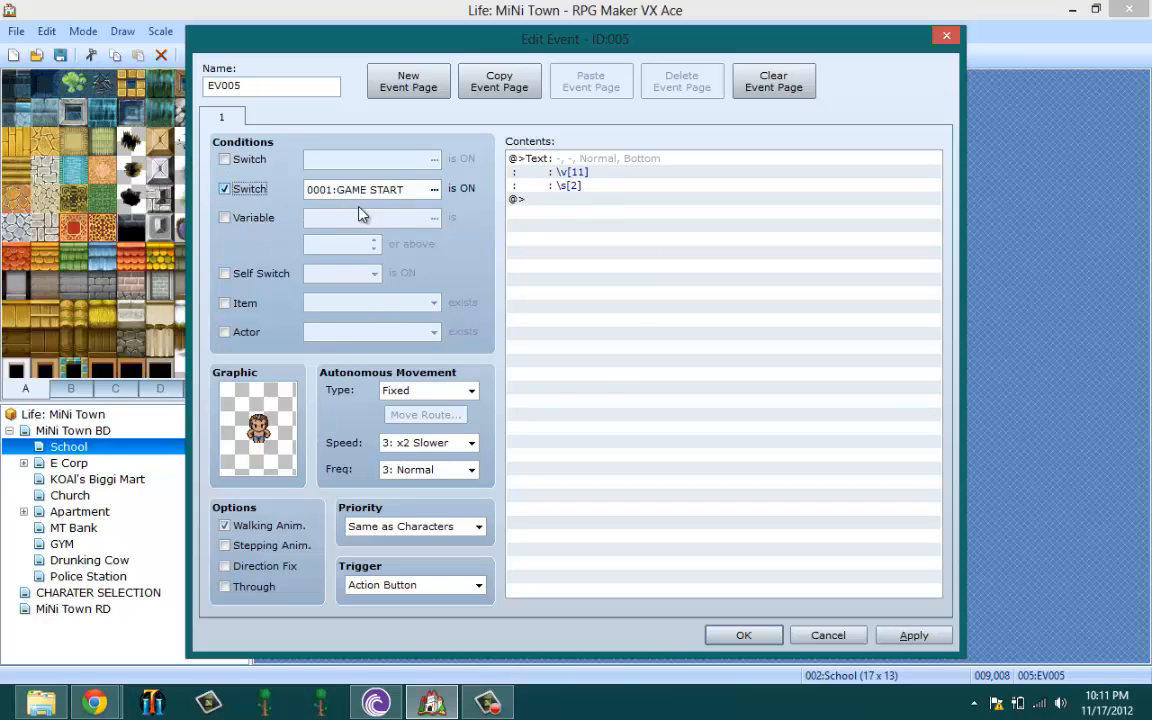
click(390, 189)
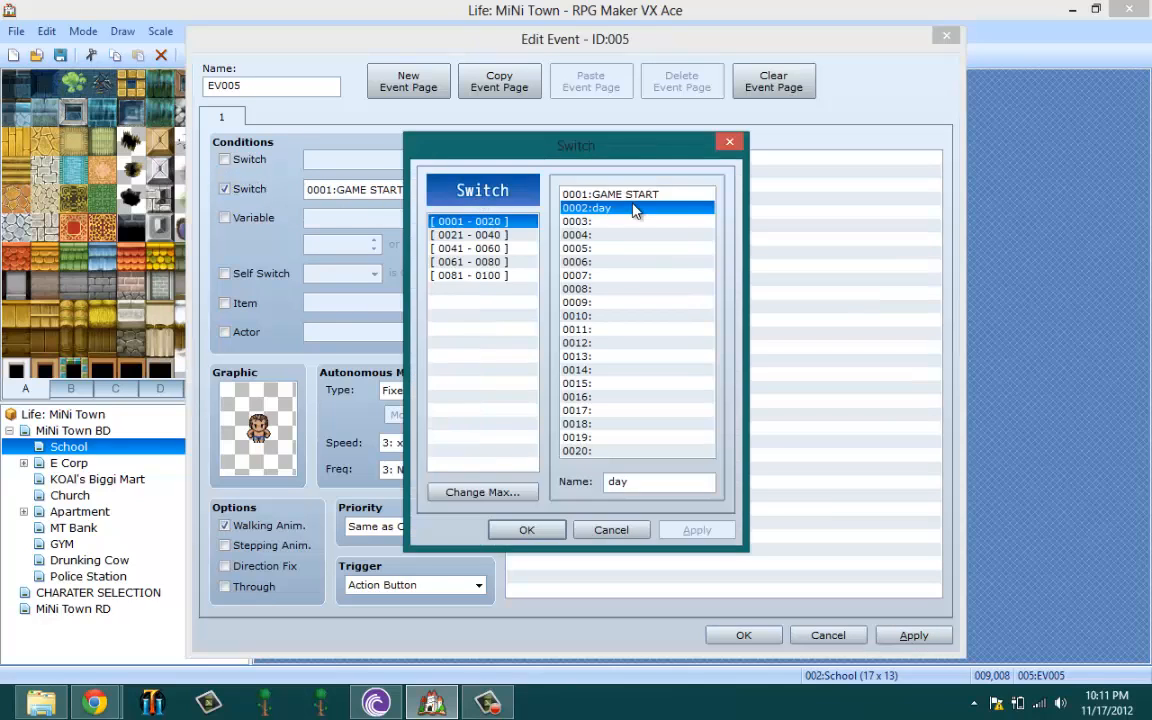
click(611, 530)
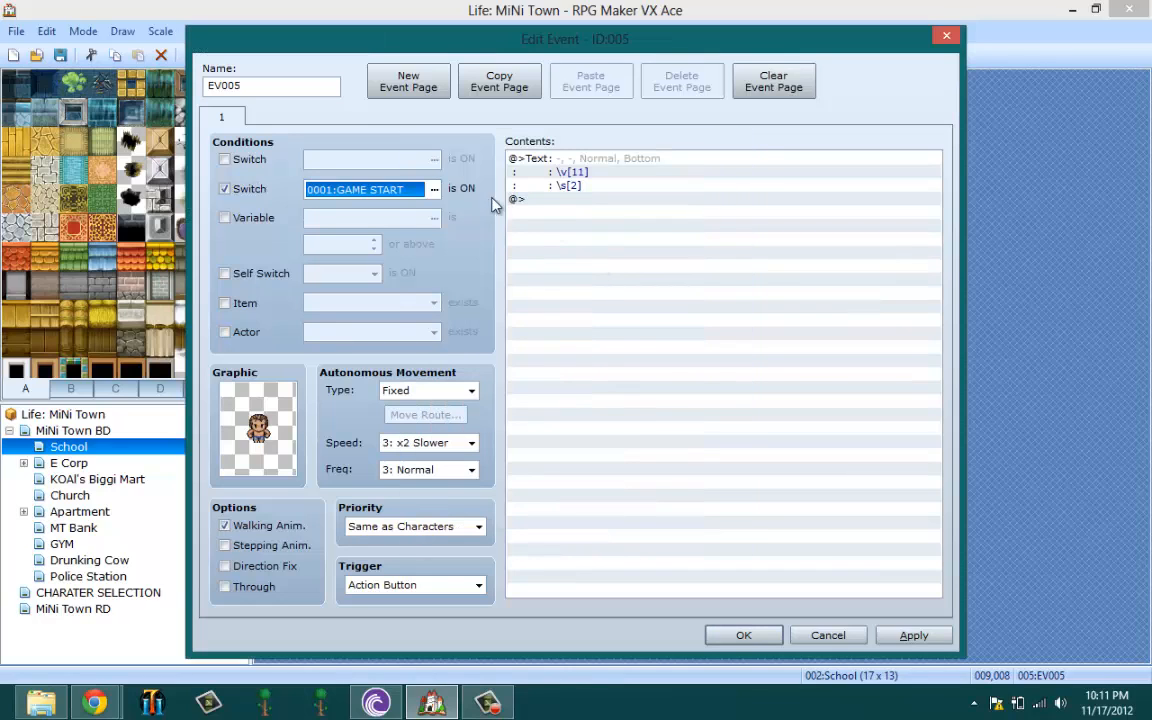
click(236, 192)
- Open the Show Text command and read the list of available control characters, closing it without changes
click(560, 199)
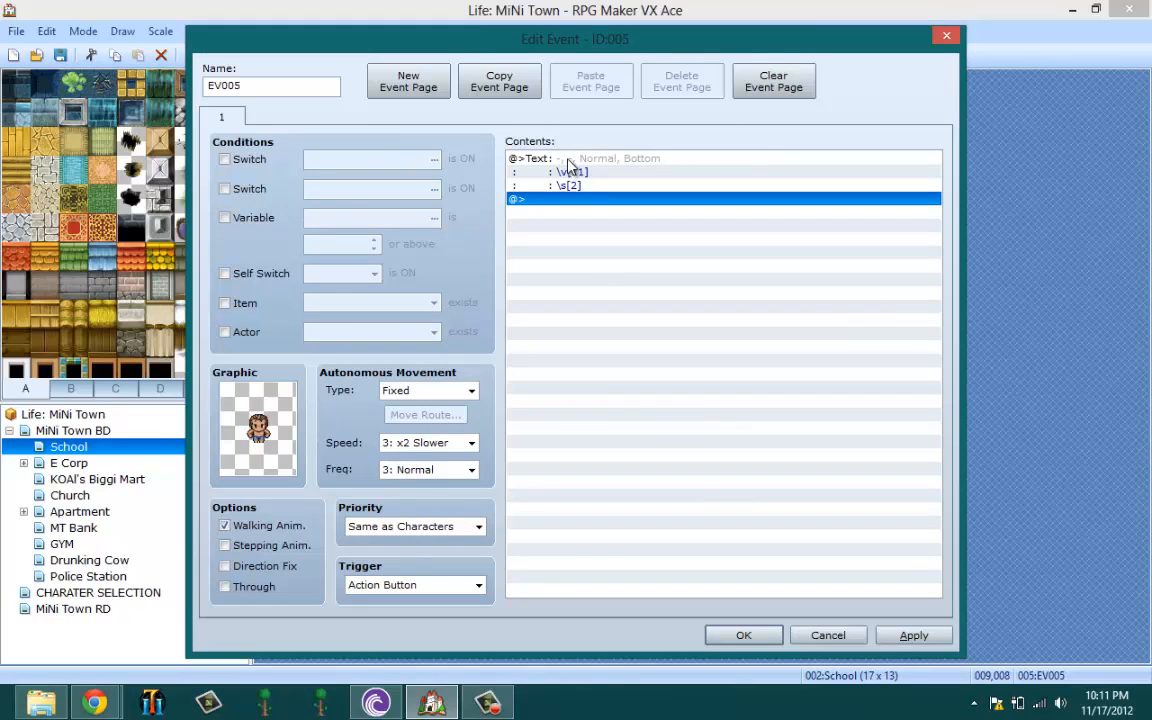
click(567, 163)
right_click(567, 164)
click(593, 188)
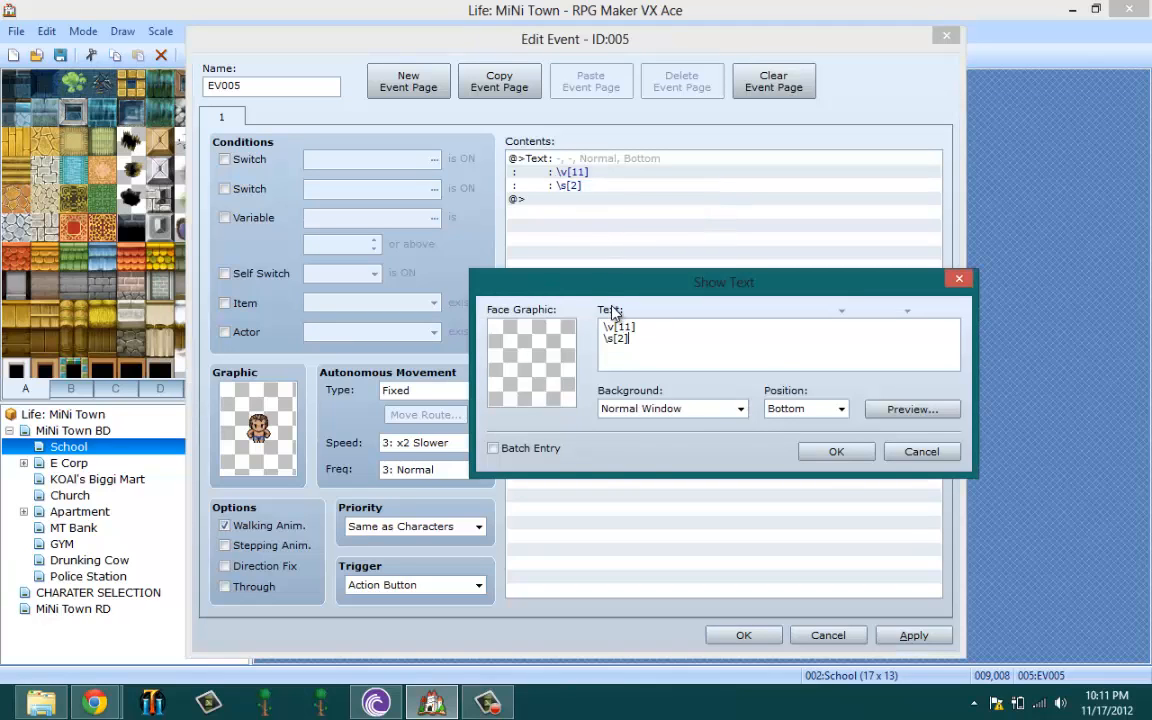
mouse_move(613, 313)
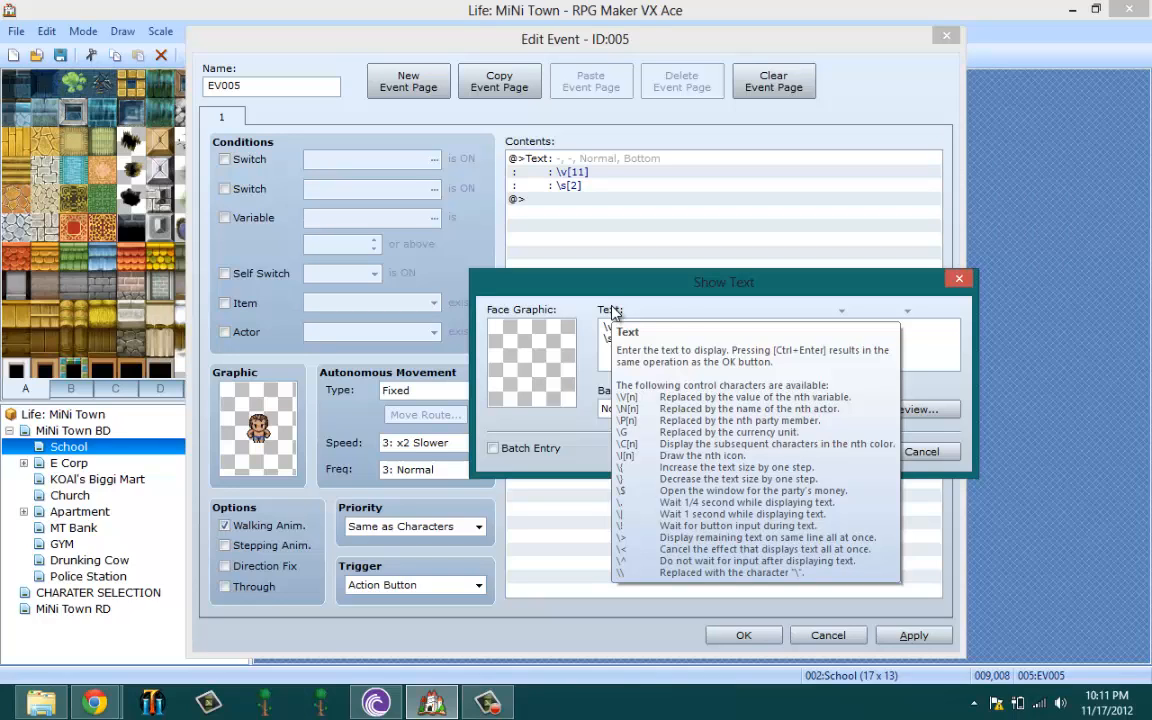
click(921, 452)
- Delete the message from event EV005, paste the cut script command in its place, and save the event
key(Delete)
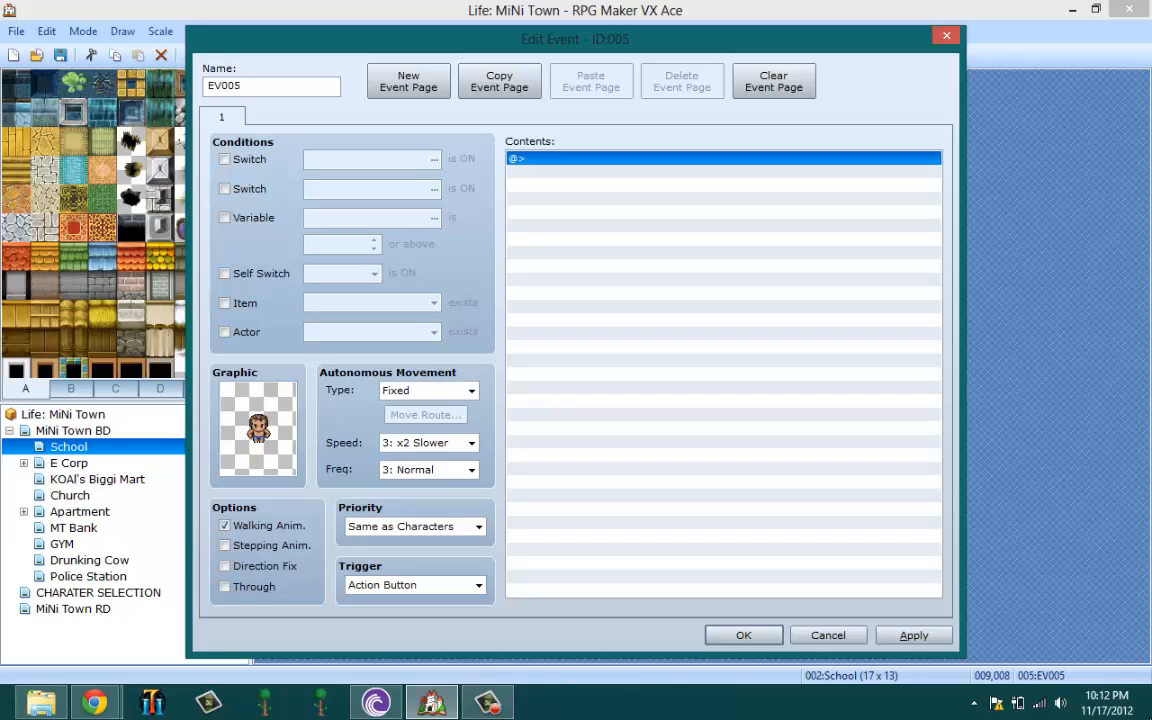
right_click(619, 172)
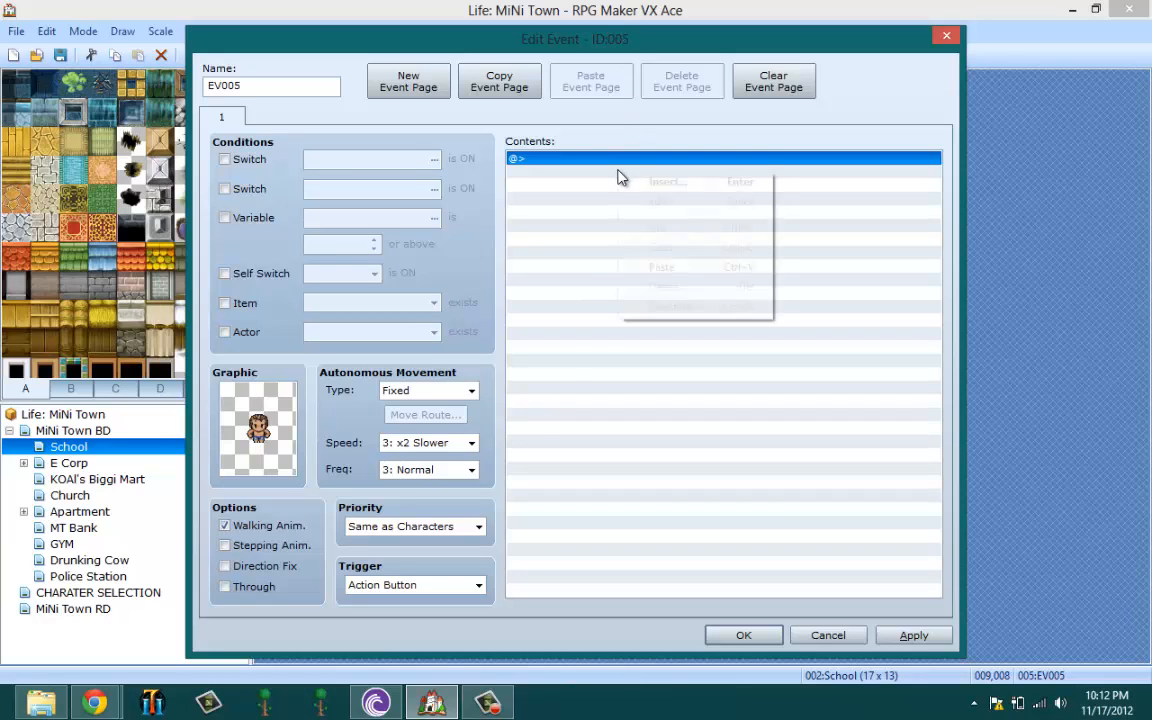
click(895, 588)
right_click(740, 406)
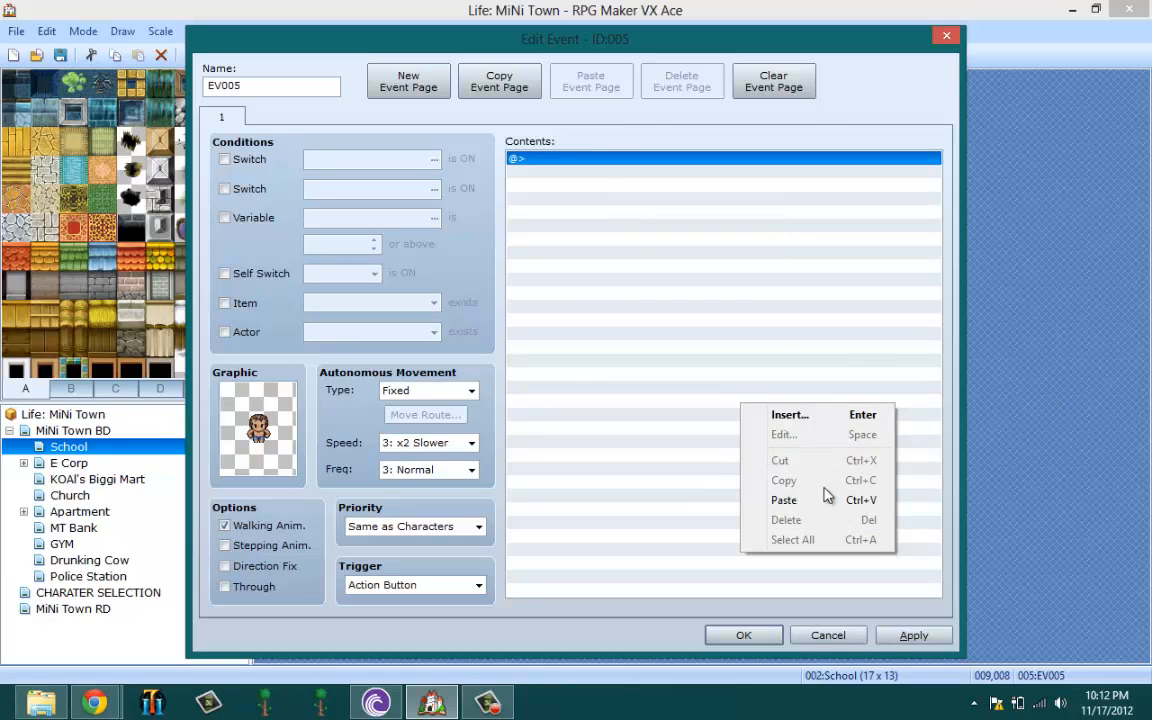
click(827, 498)
click(748, 635)
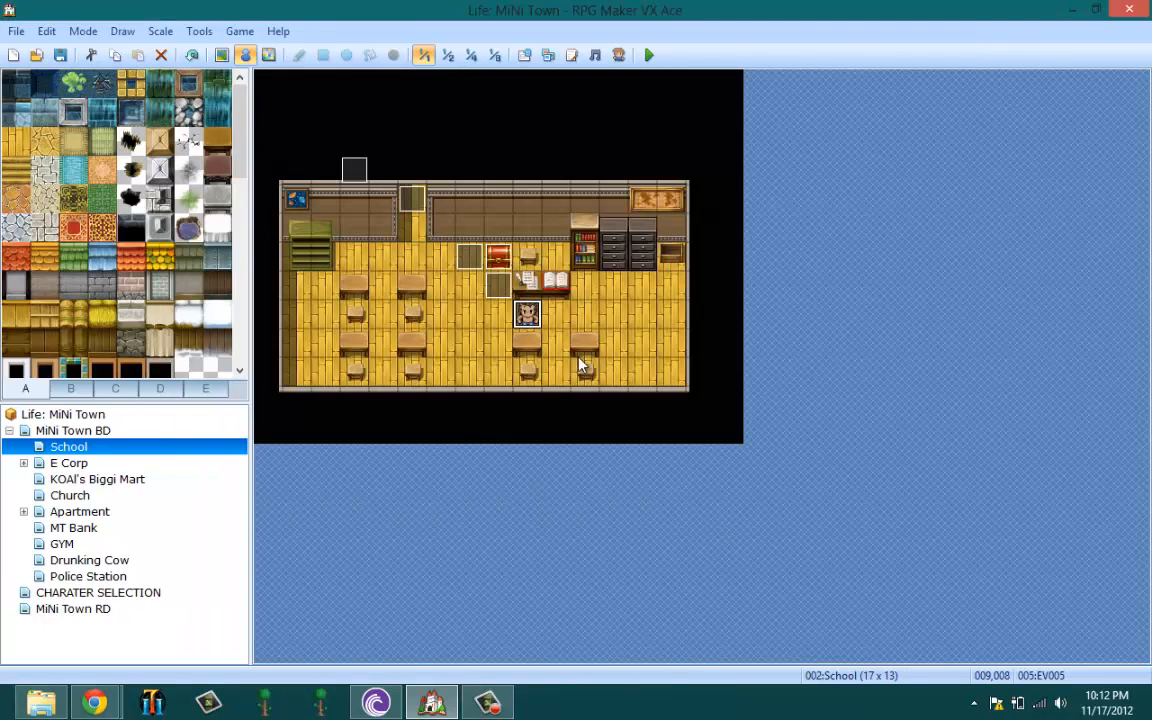
- Delete event EV005, the treasure chest event and the event just below the chest from the School map
drag(525, 314, 613, 314)
right_click(610, 312)
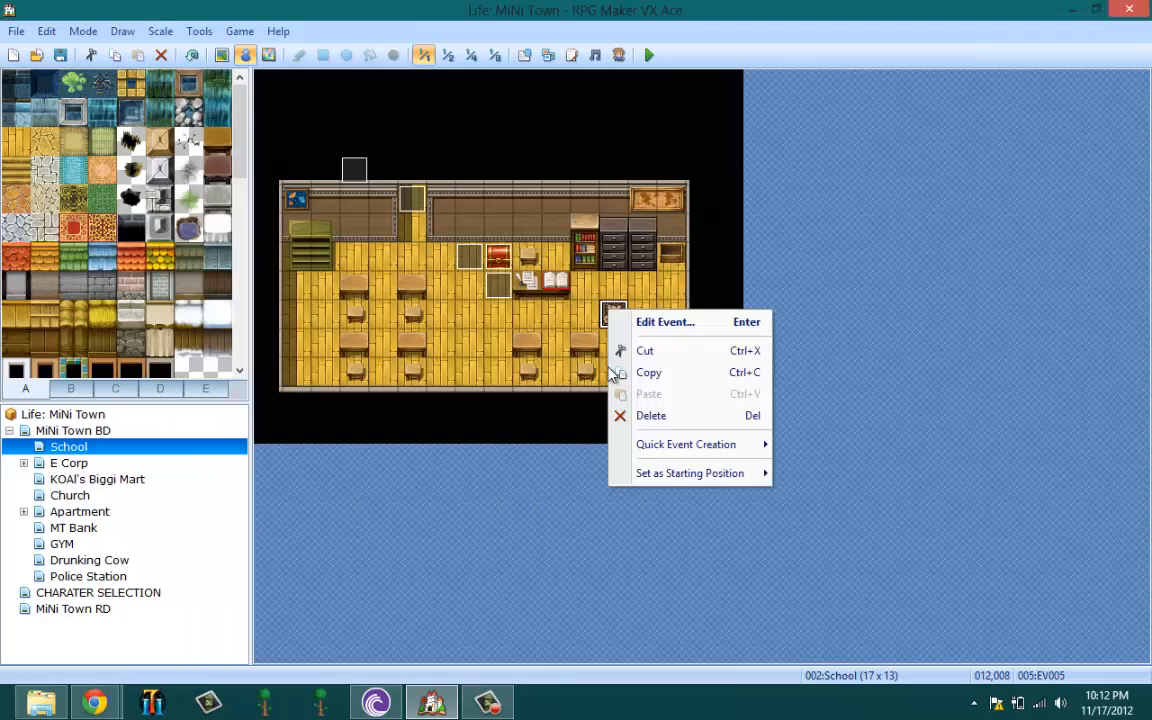
click(626, 416)
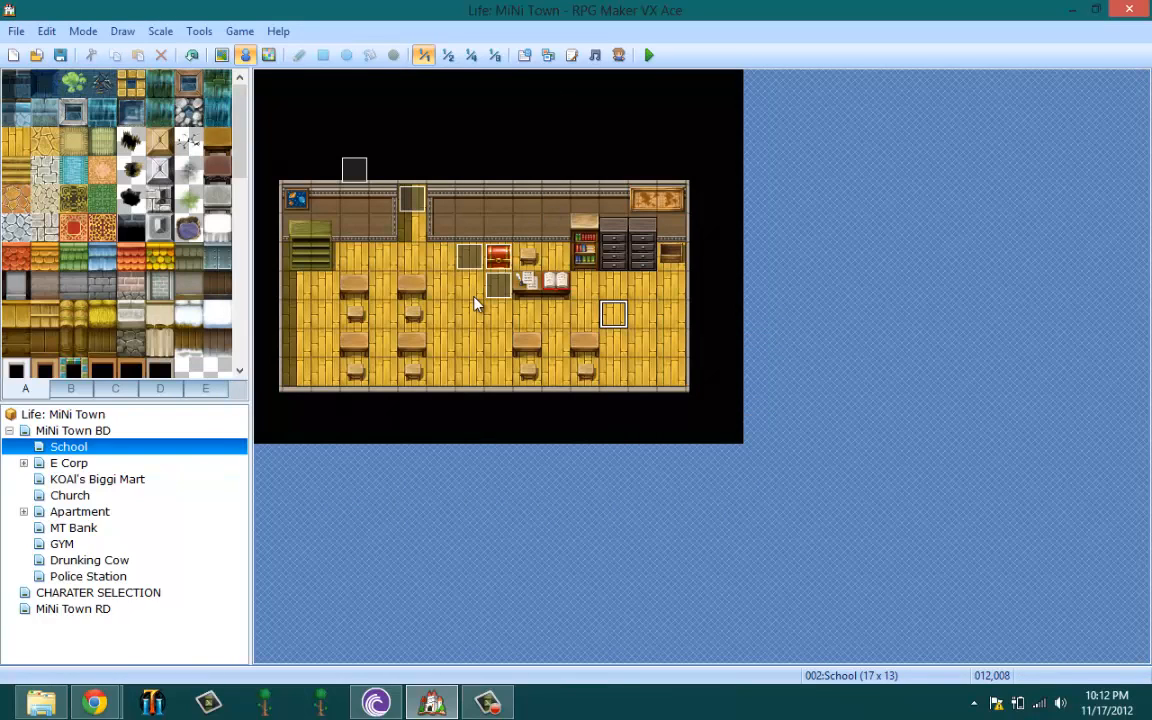
right_click(505, 260)
click(532, 368)
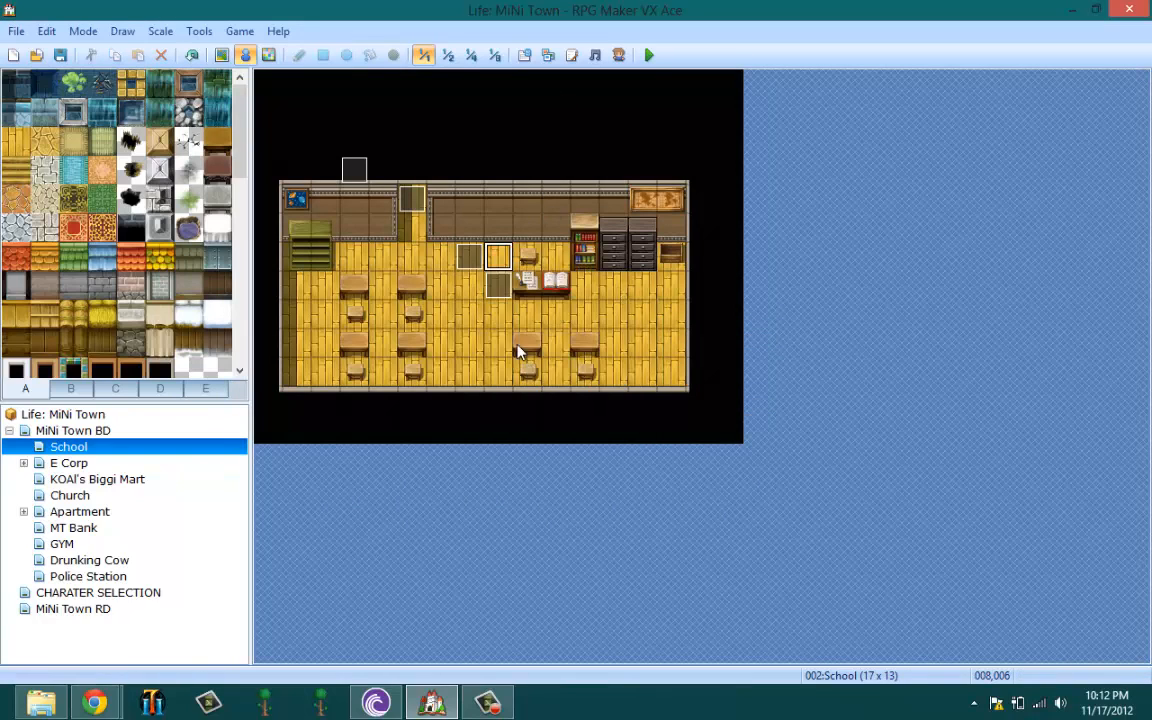
right_click(500, 288)
click(535, 391)
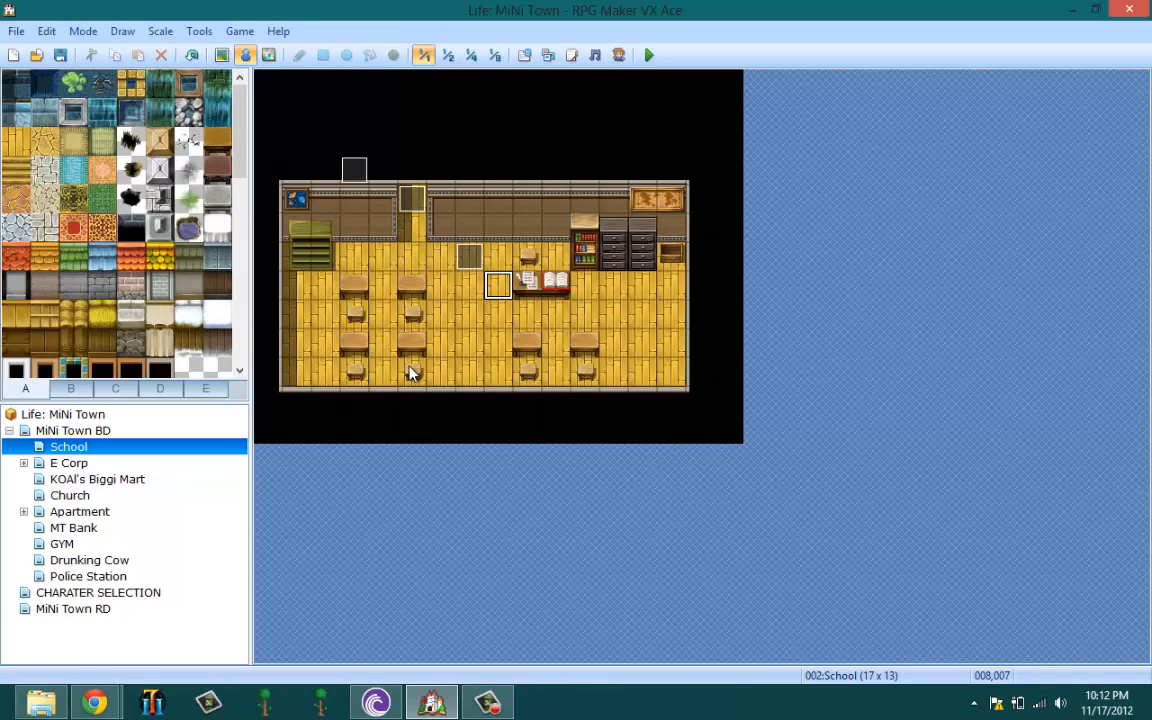
click(488, 703)
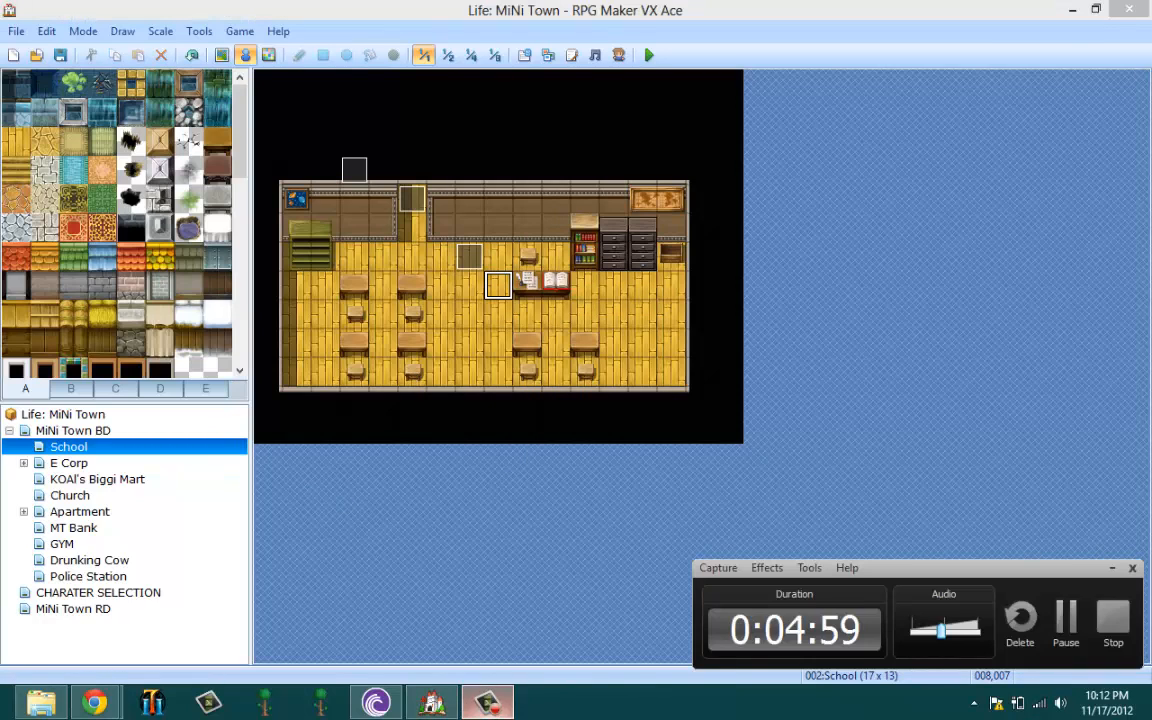
click(1111, 570)
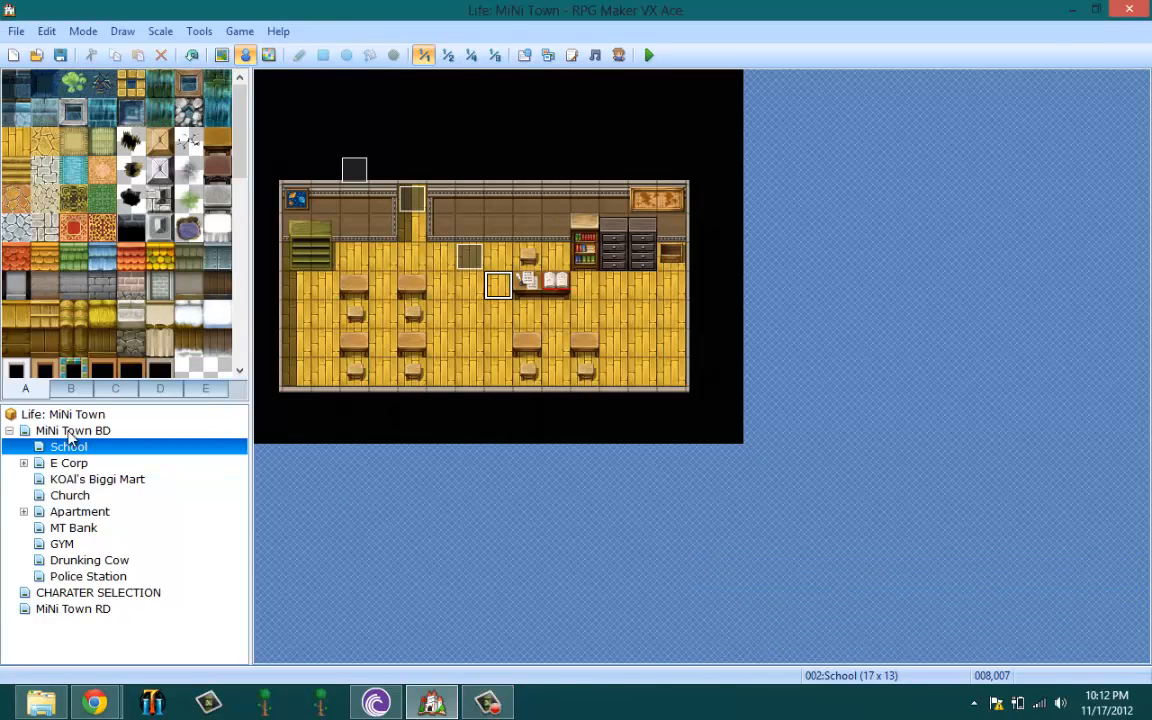
- Look through the E Corp, KOAl's Biggi Mart and Church maps, opening and cancelling a new event behind the church altar
click(133, 466)
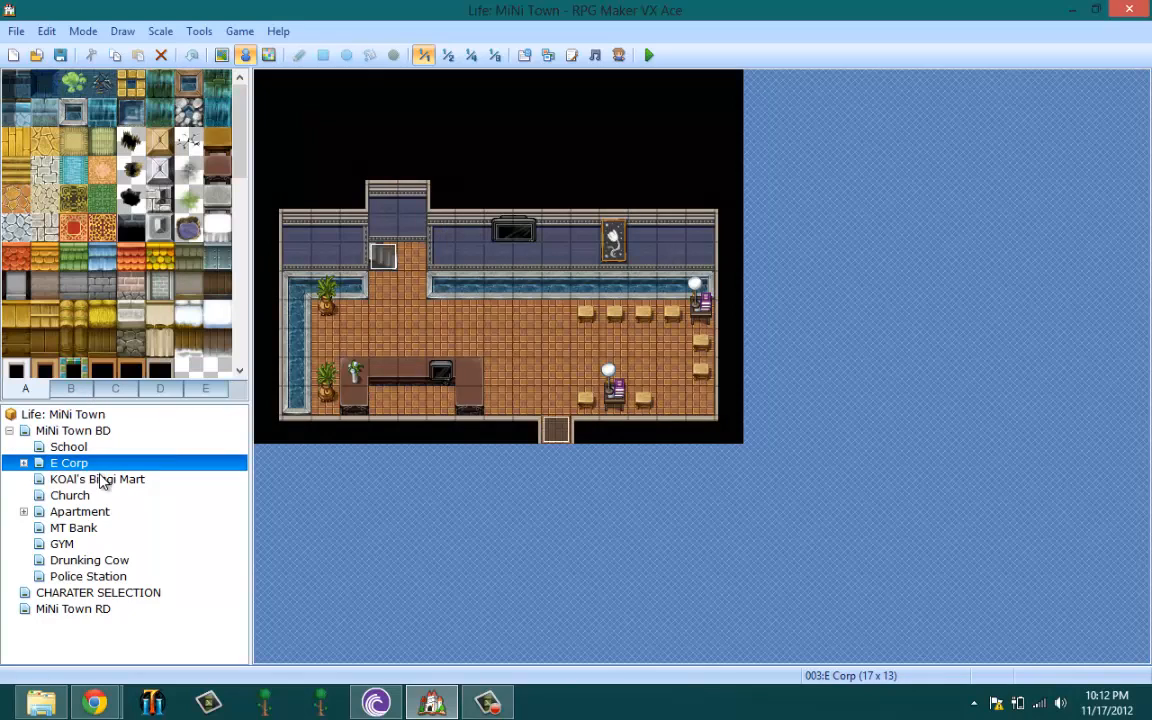
click(101, 480)
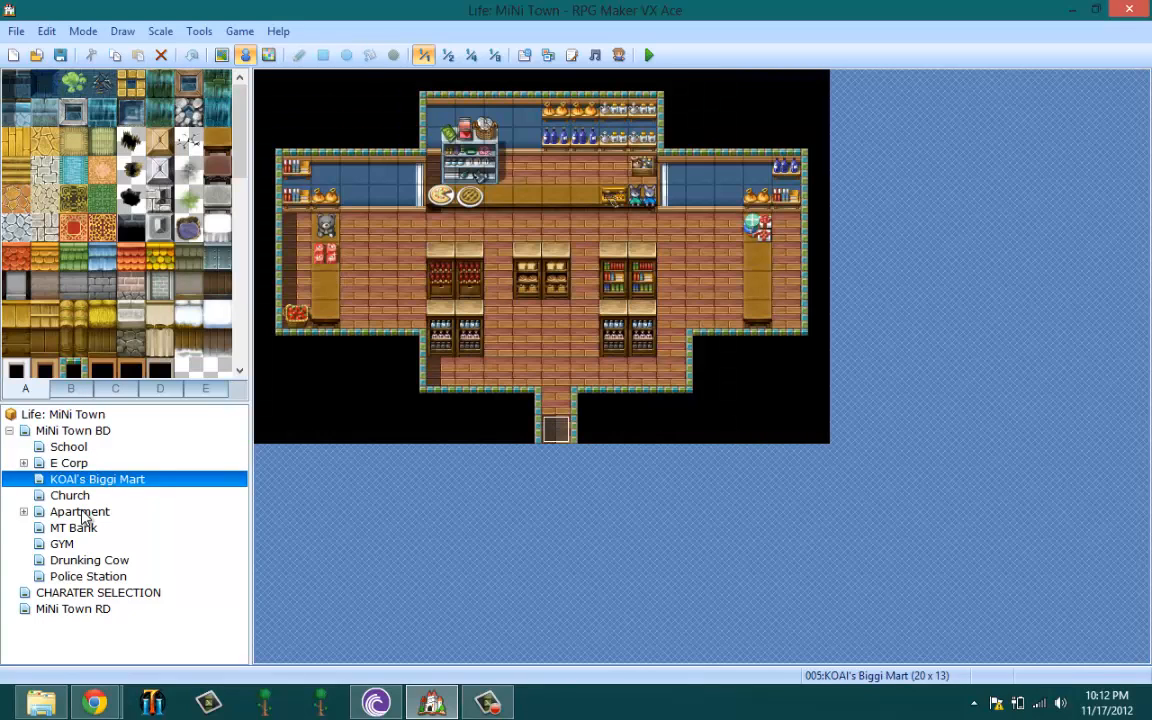
click(72, 496)
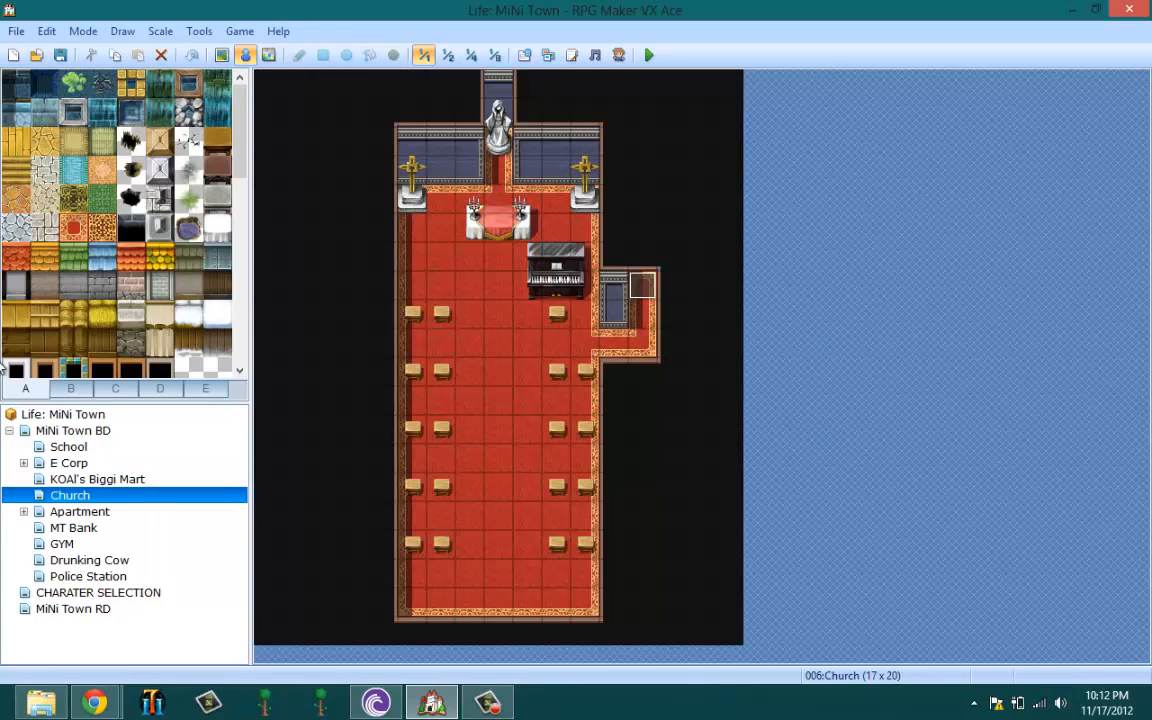
right_click(494, 193)
click(525, 200)
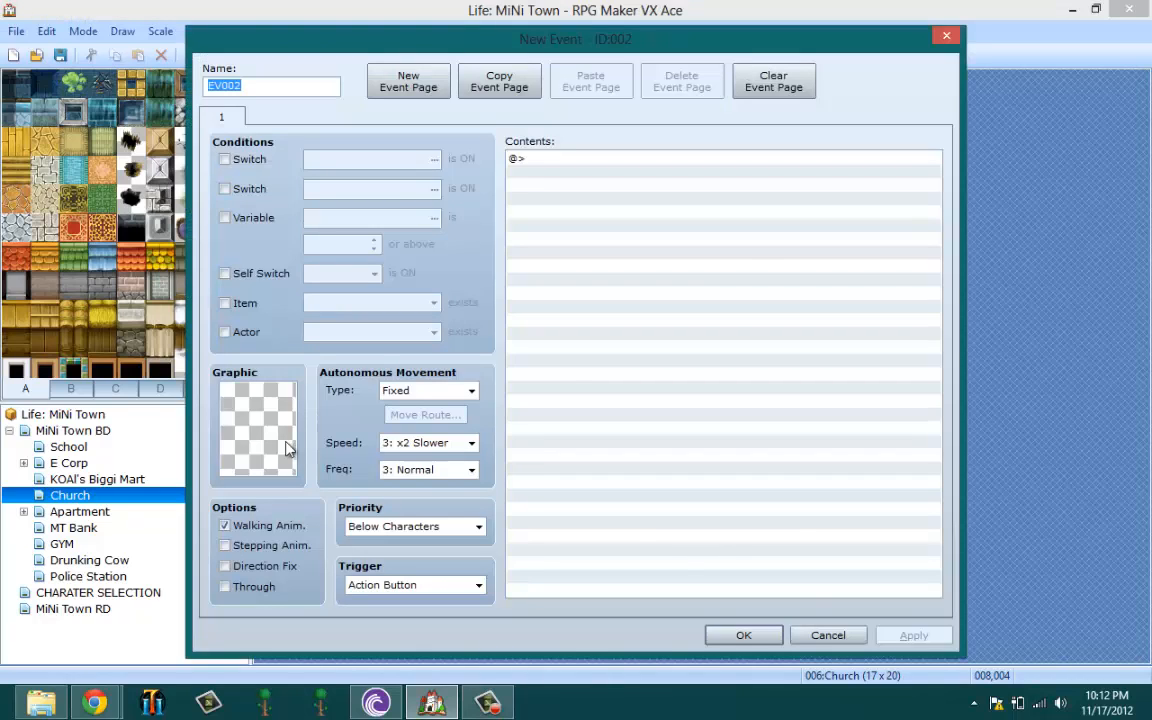
click(826, 634)
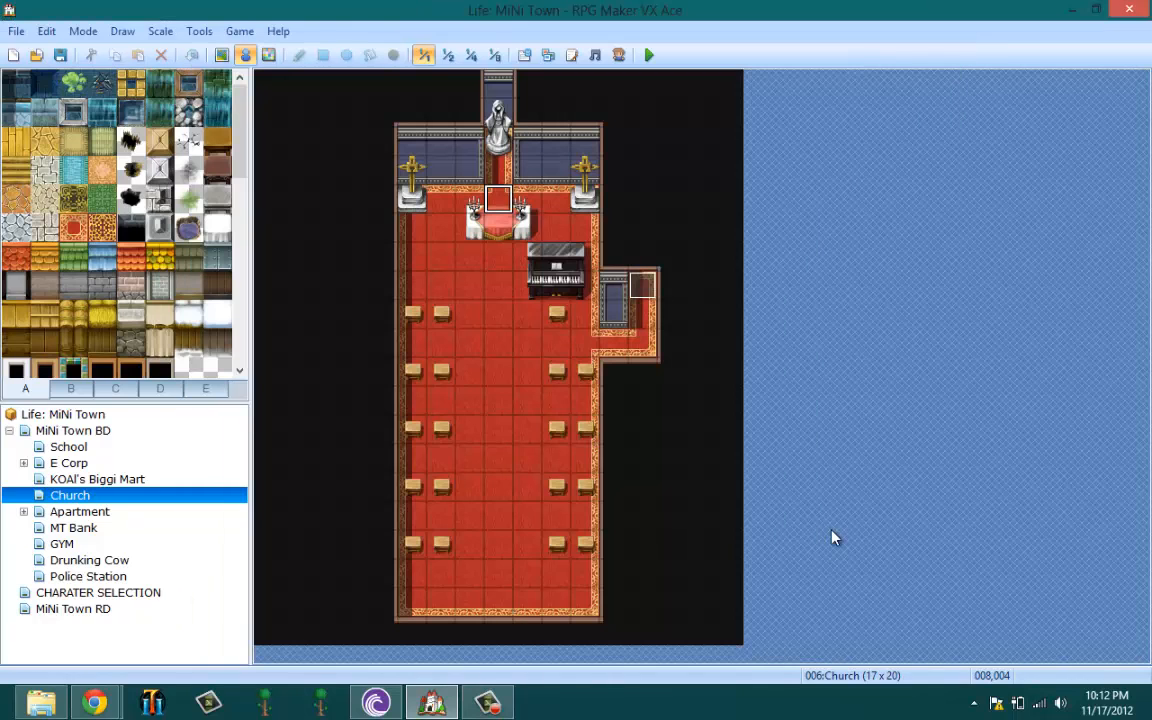
- Return to the School map and copy event EV002 at tile 007,006
click(66, 446)
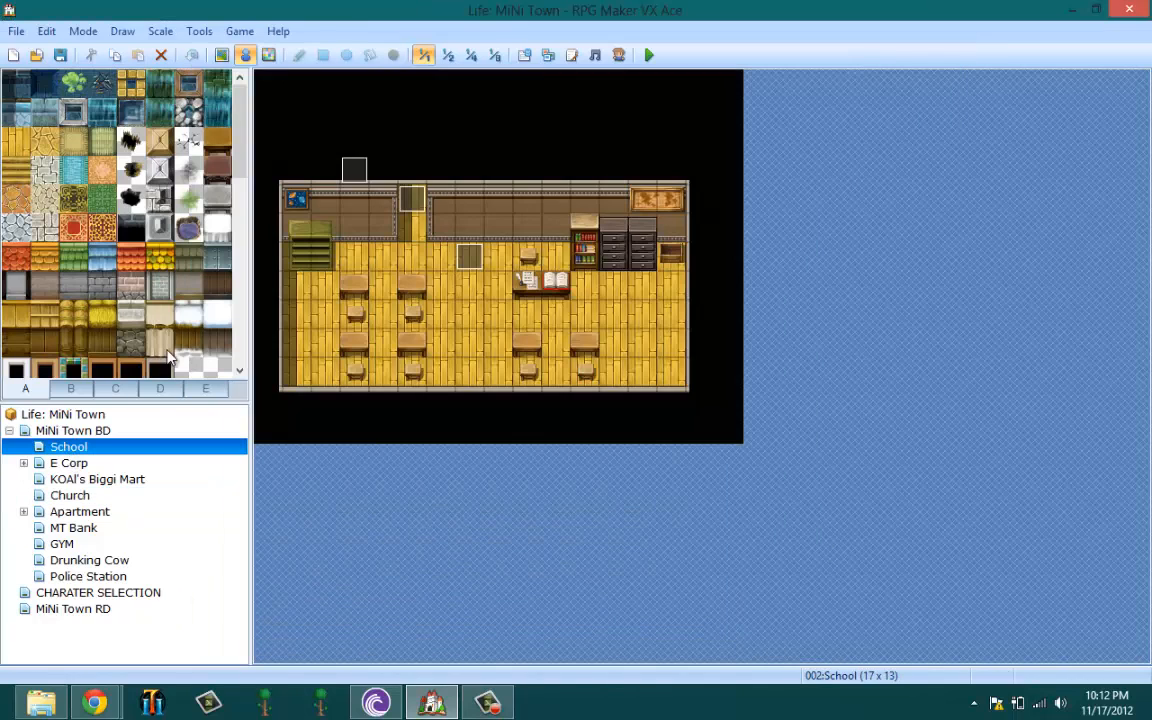
right_click(452, 259)
click(469, 251)
right_click(469, 248)
click(568, 320)
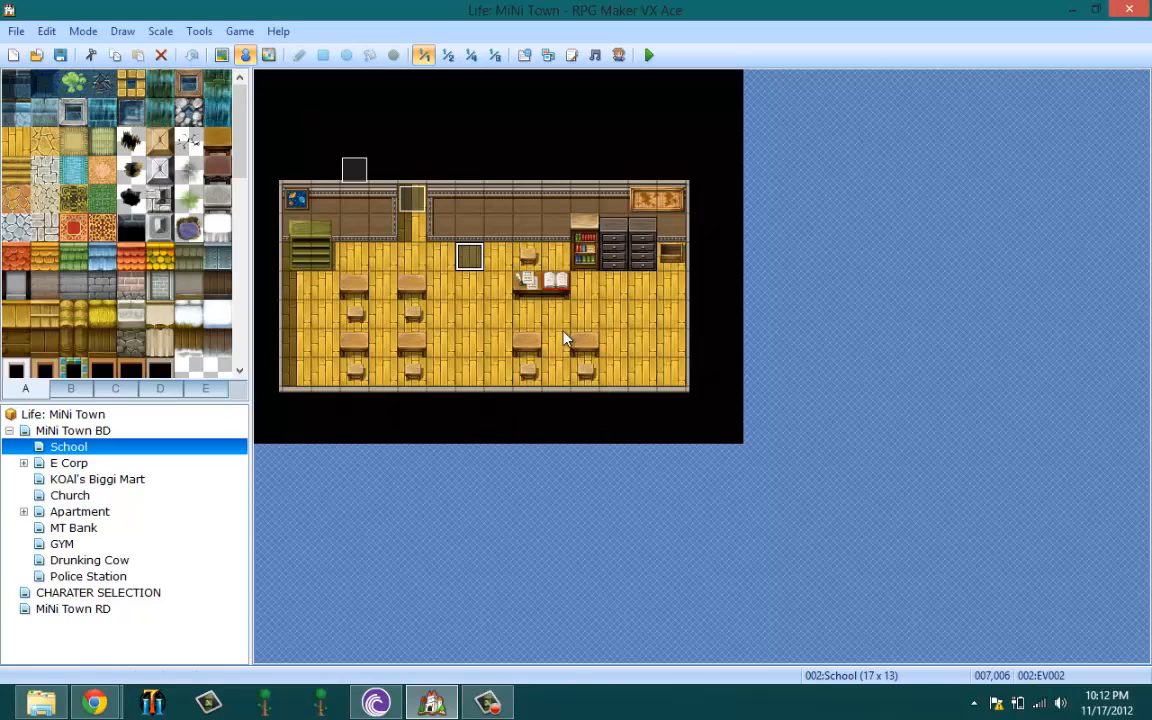
- Paste the copied School event onto the Church map at tile 008,004, behind the altar
click(108, 512)
click(97, 527)
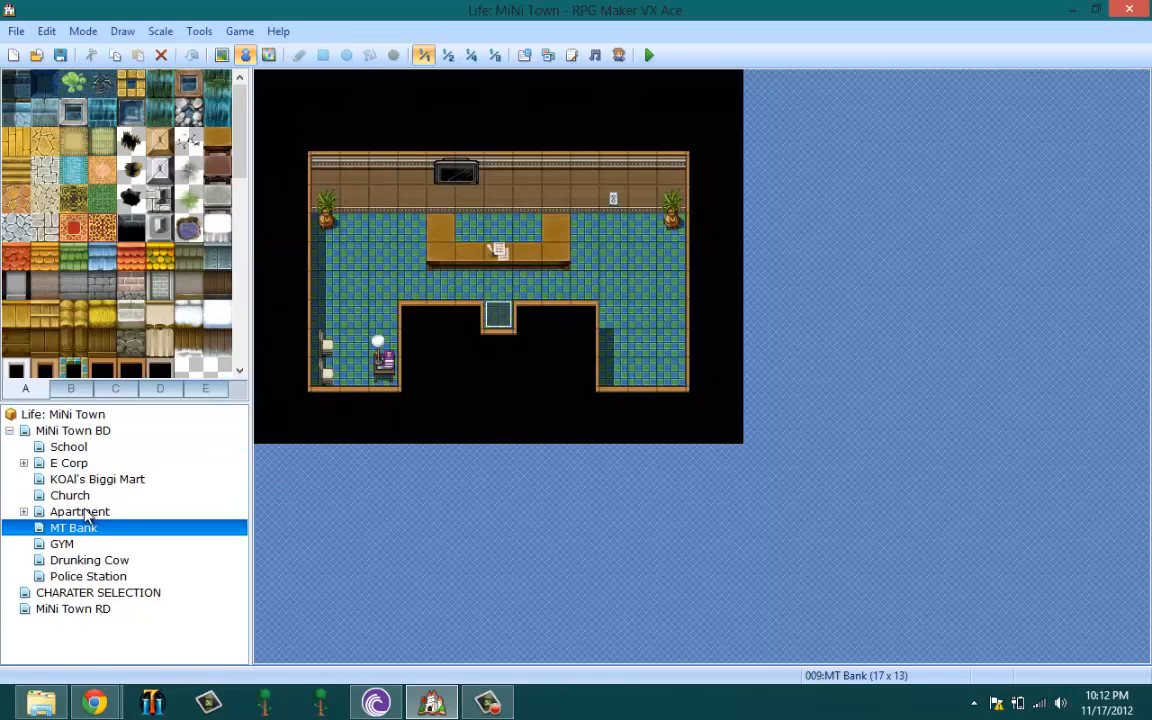
click(72, 495)
right_click(508, 198)
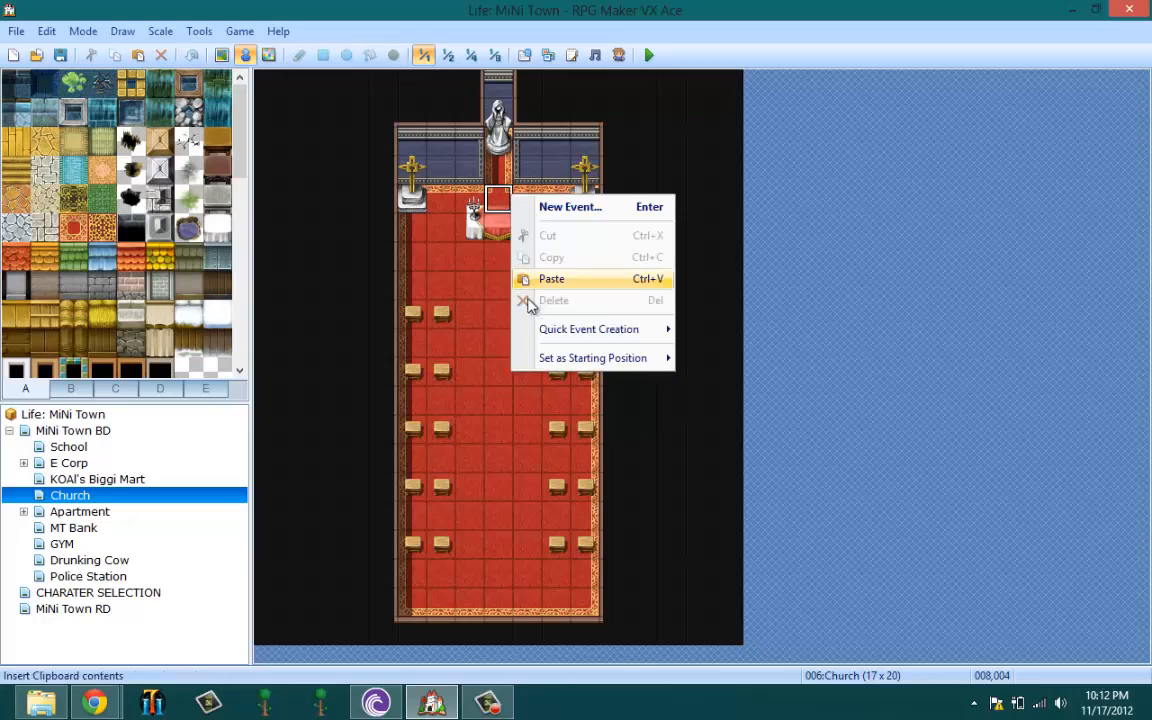
click(545, 279)
right_click(489, 193)
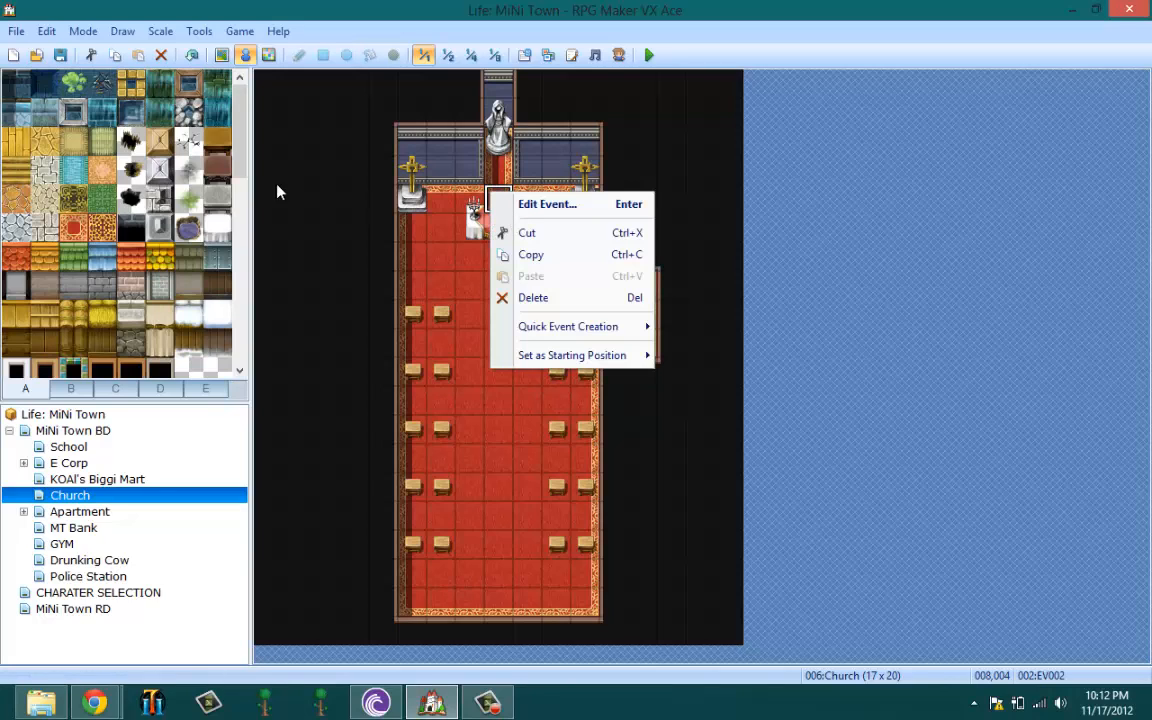
click(545, 205)
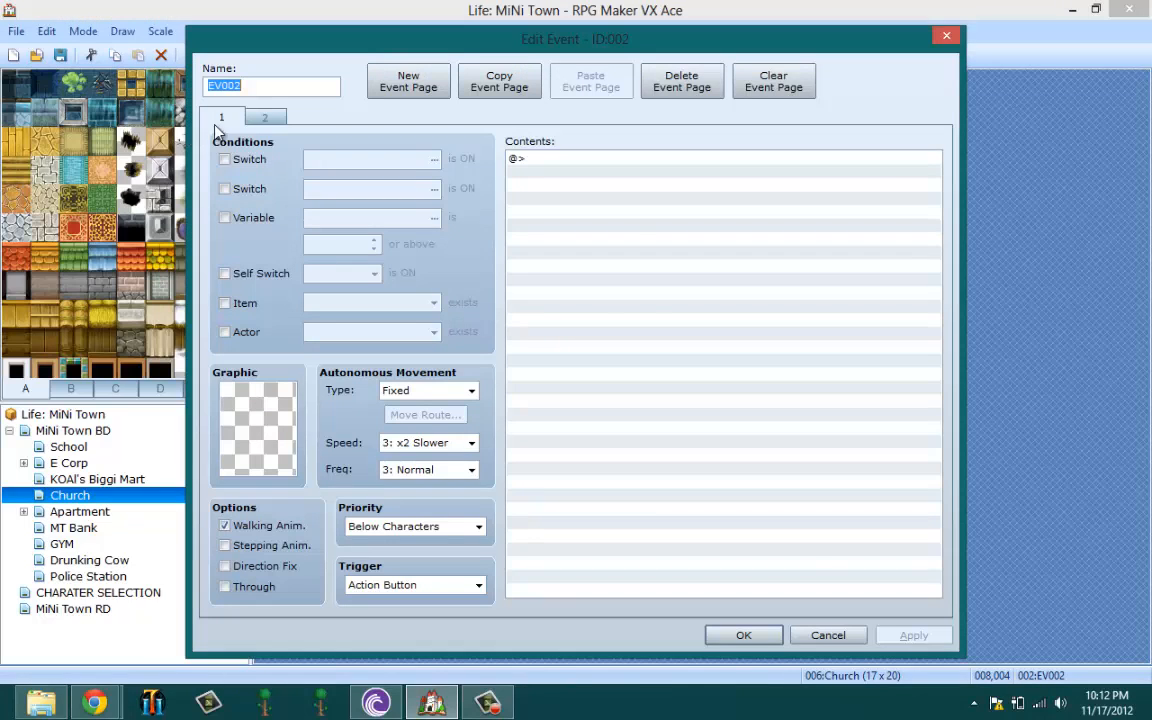
click(262, 118)
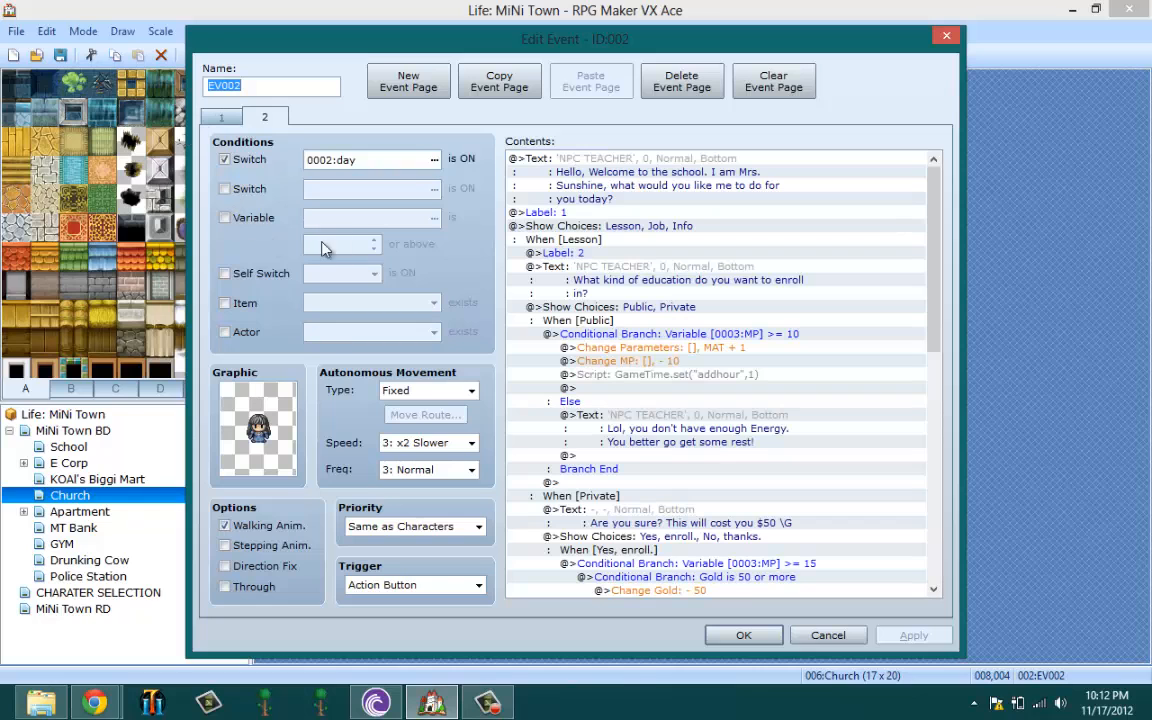
double_click(255, 403)
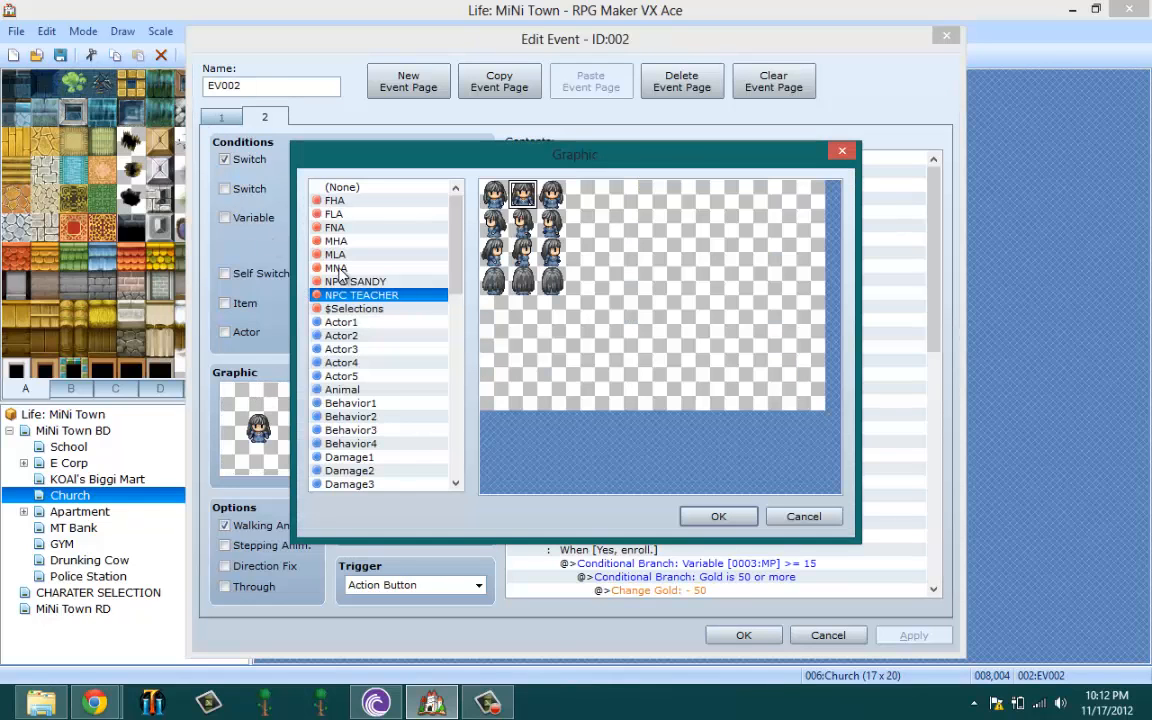
click(340, 322)
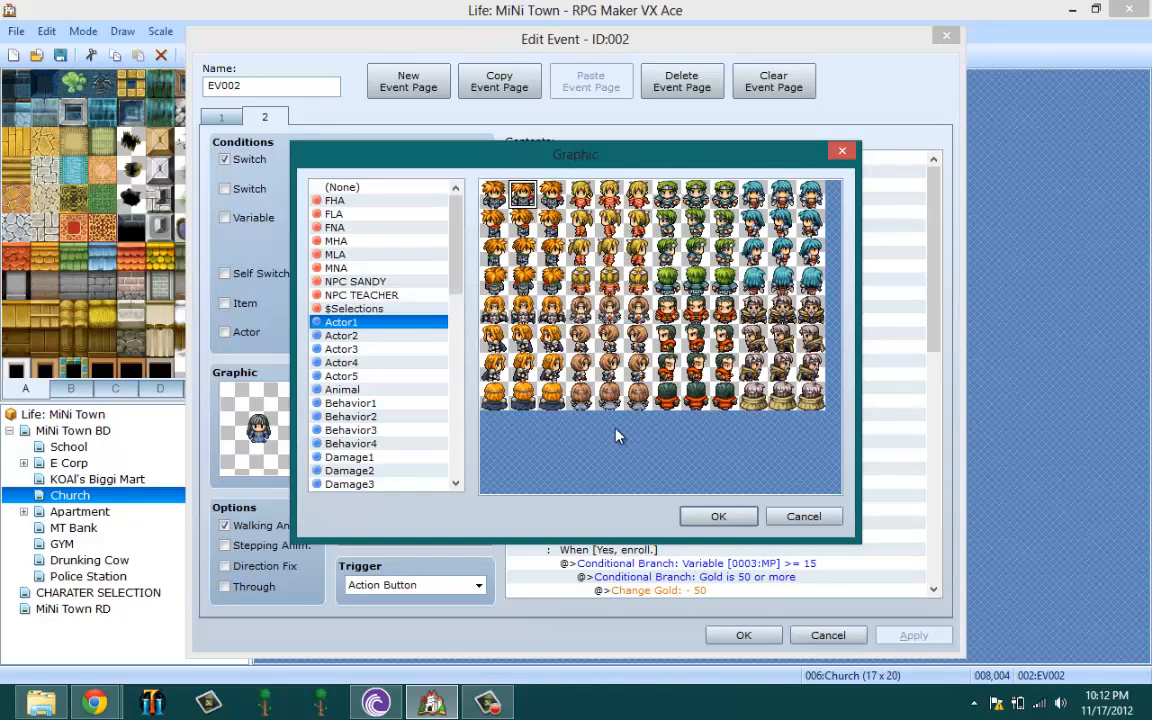
click(801, 514)
click(744, 636)
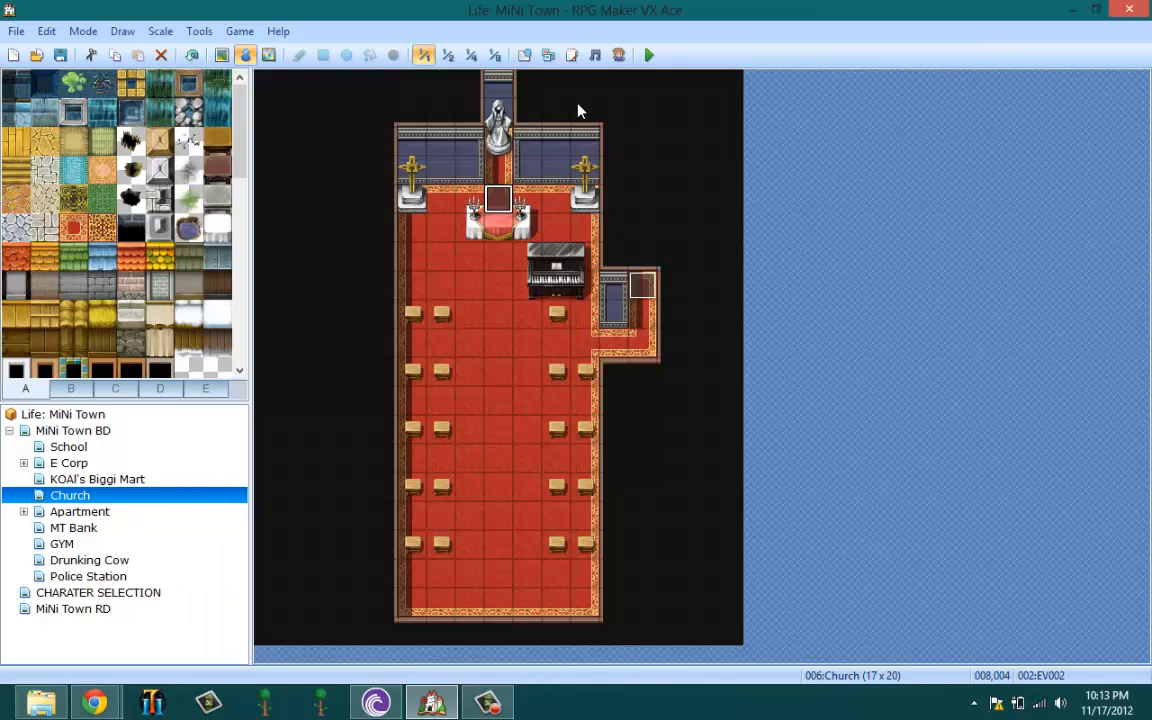
- Open the Character Generator and generate several random female characters
click(595, 55)
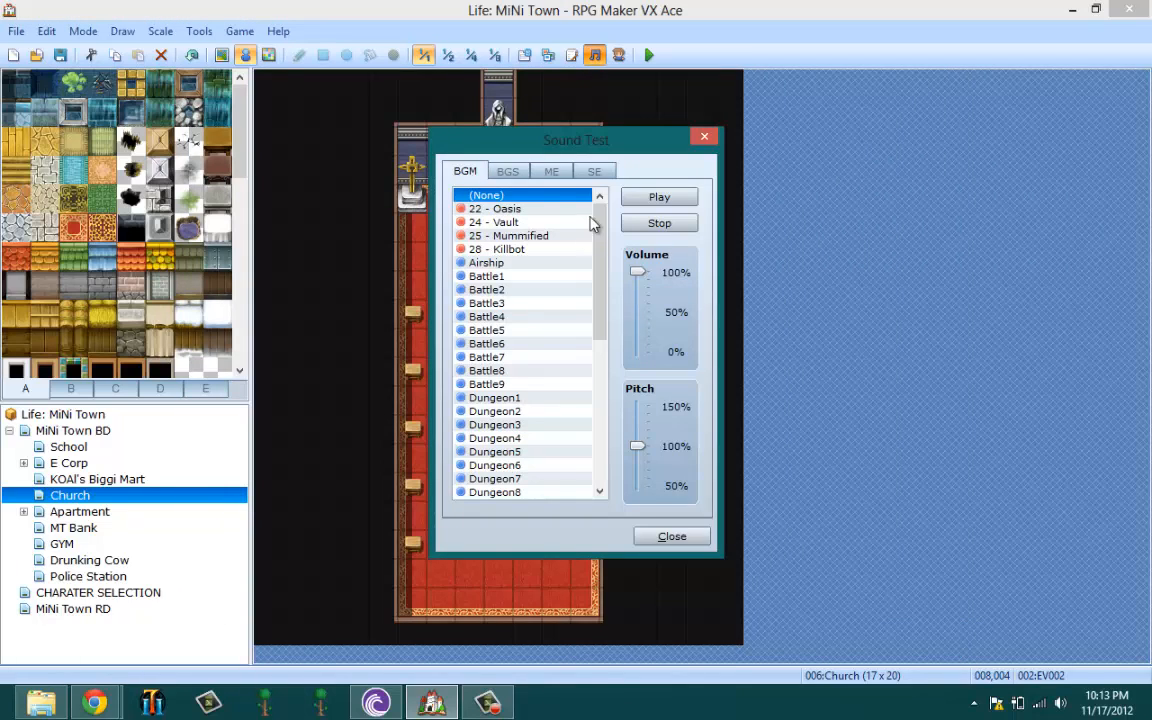
click(704, 136)
click(618, 55)
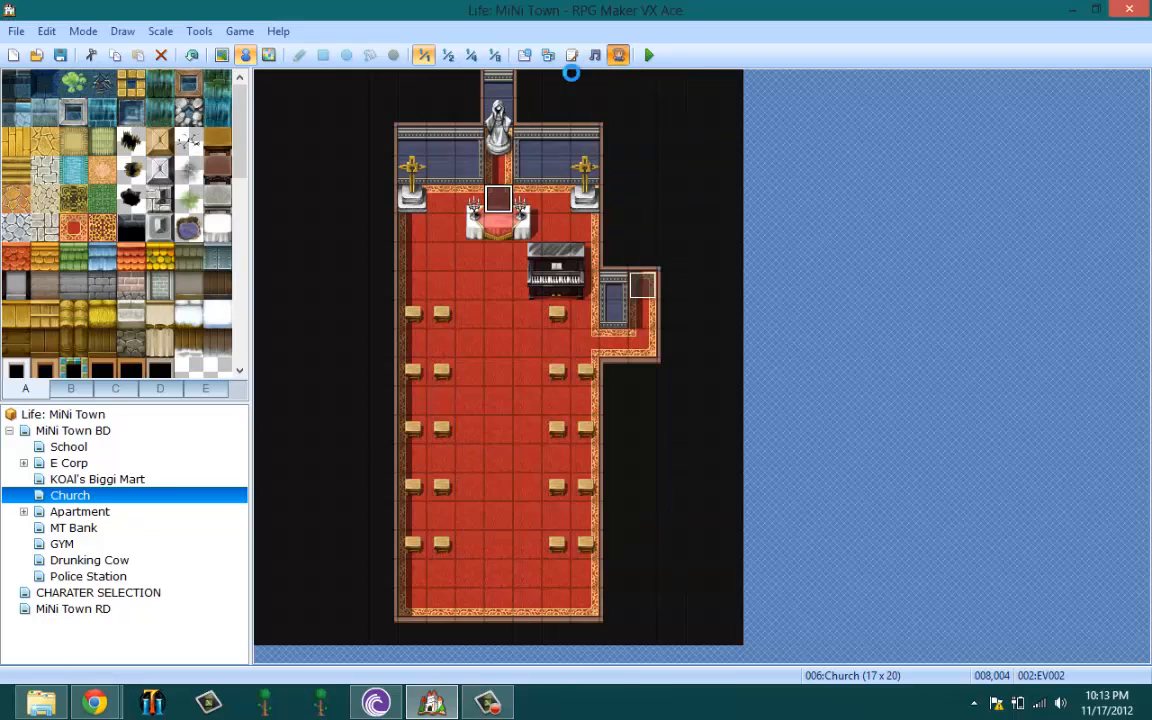
click(410, 166)
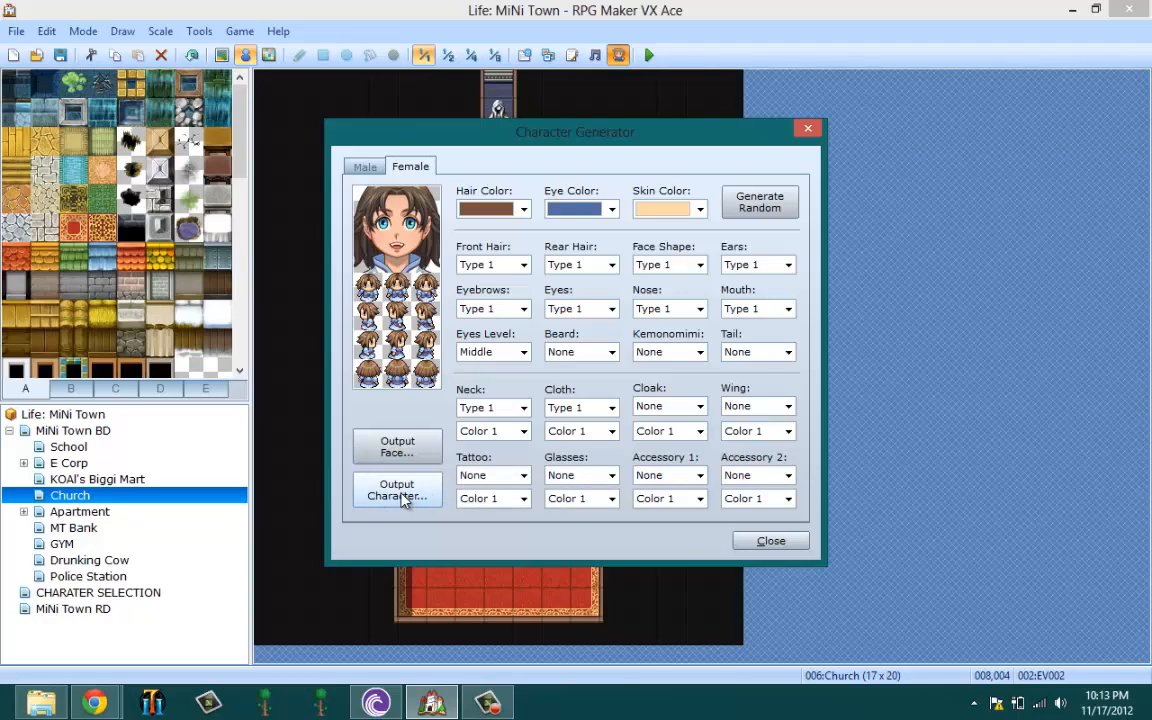
click(760, 203)
click(760, 205)
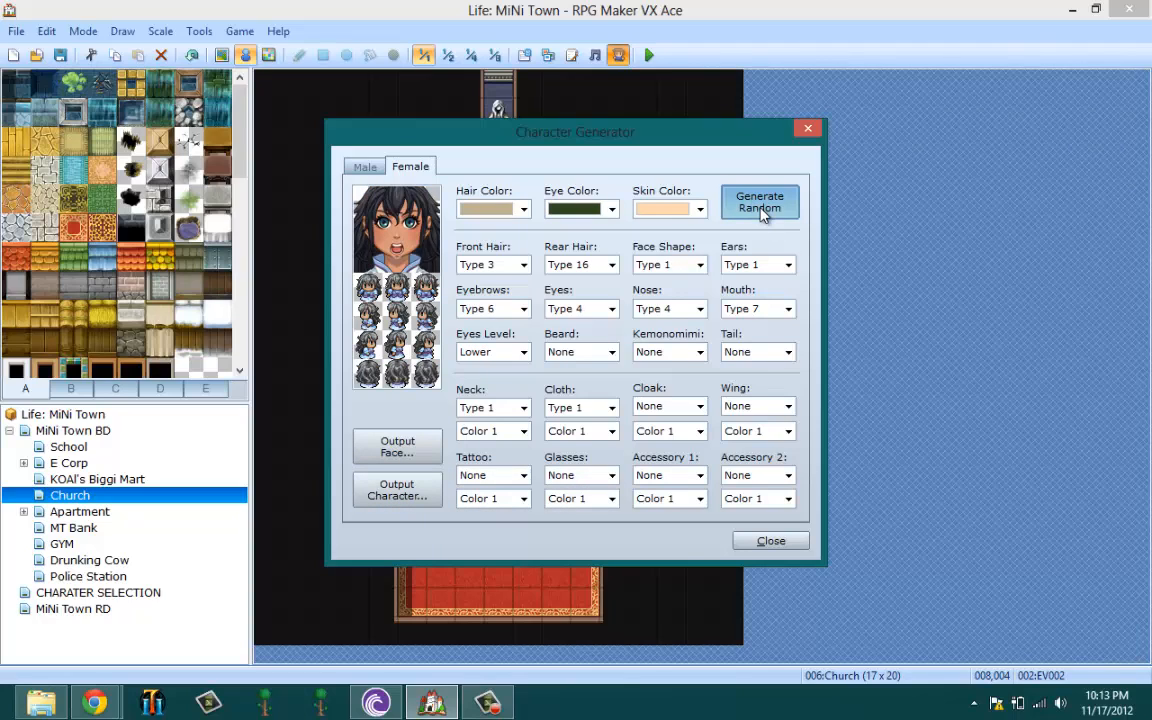
click(760, 205)
click(762, 210)
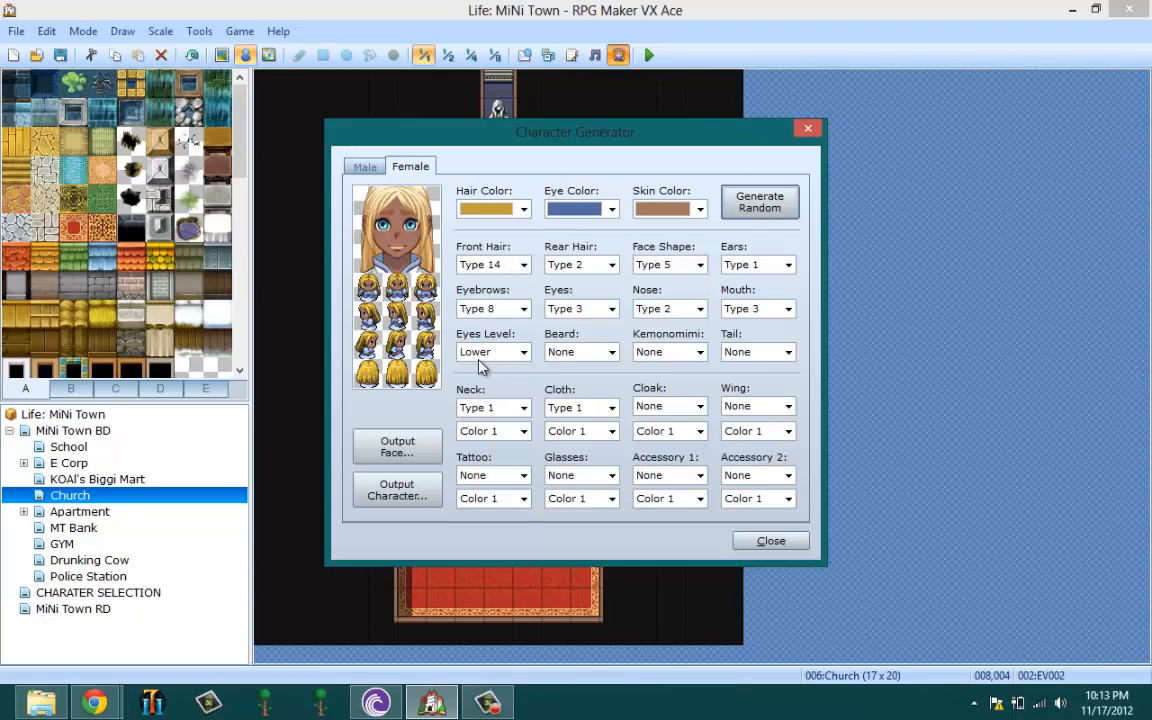
- Try out different neck and cloth types on the generated female character
click(474, 409)
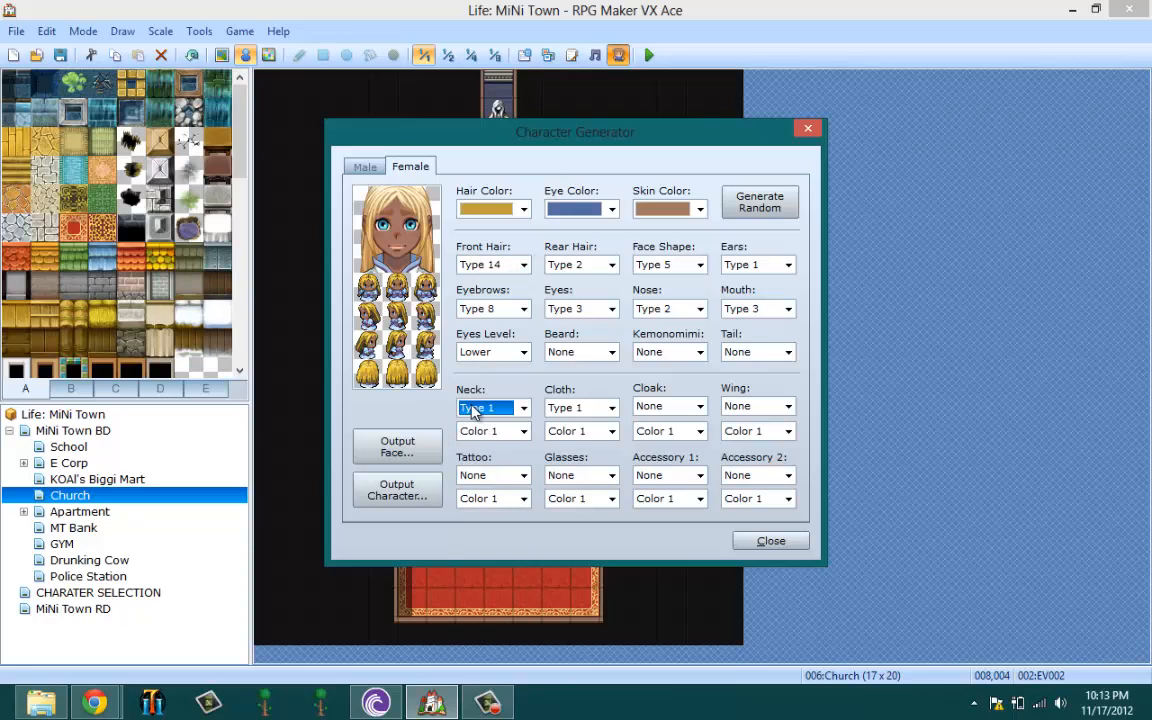
scroll(474, 409, down, 3)
scroll(474, 409, down, 2)
scroll(474, 412, up, 2)
scroll(474, 412, up, 4)
scroll(474, 412, down, 1)
click(562, 410)
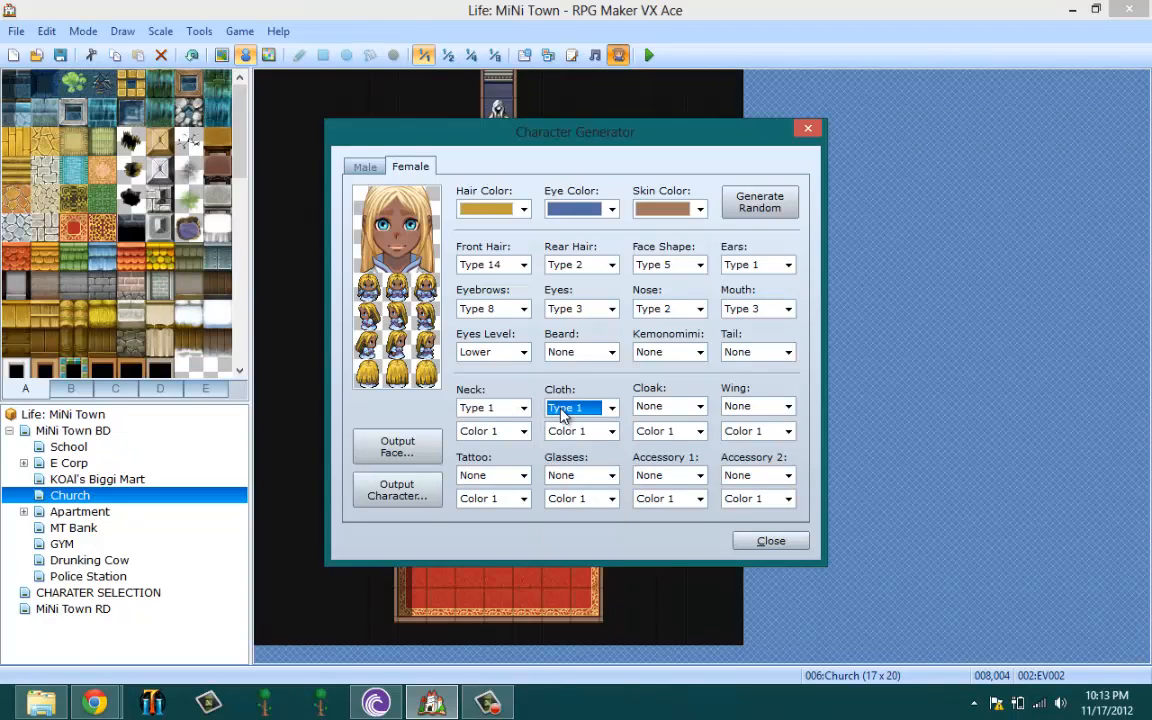
scroll(562, 416, down, 6)
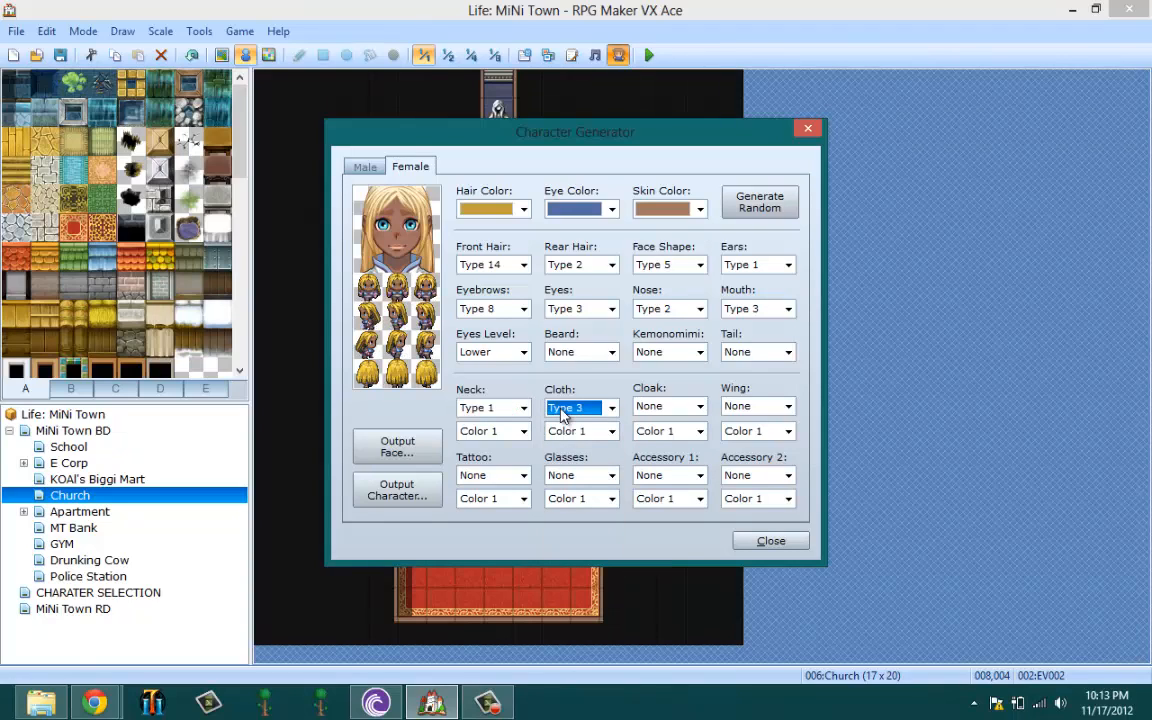
scroll(562, 416, down, 6)
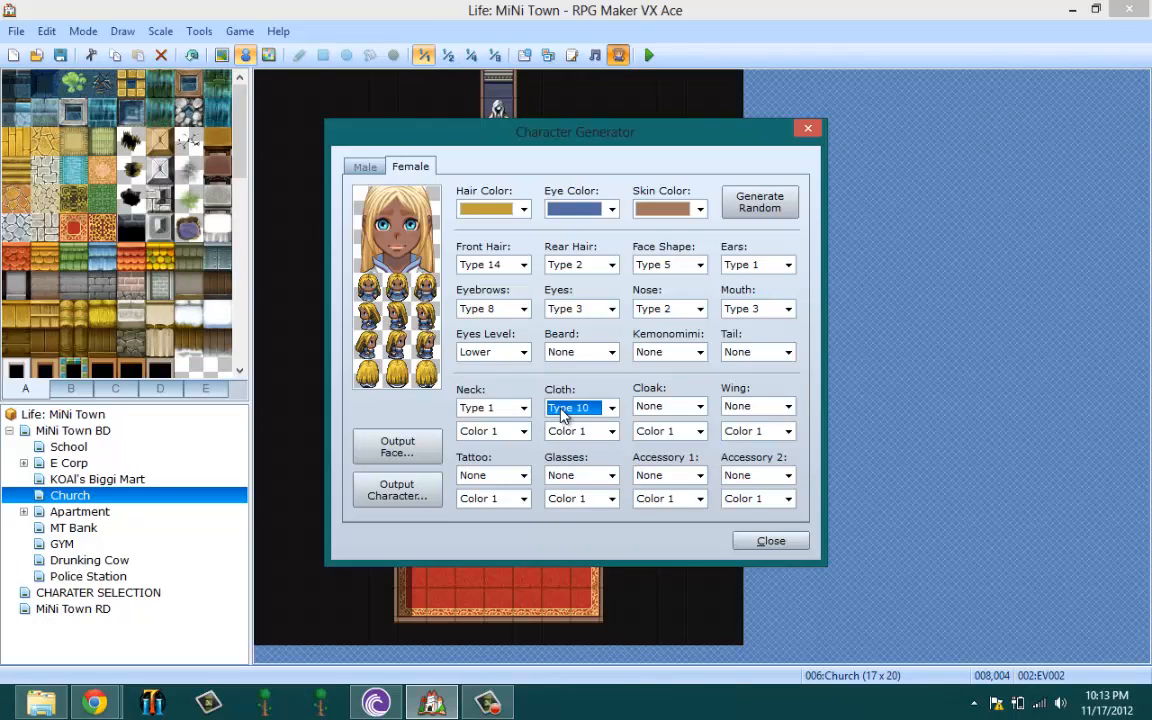
scroll(562, 416, up, 3)
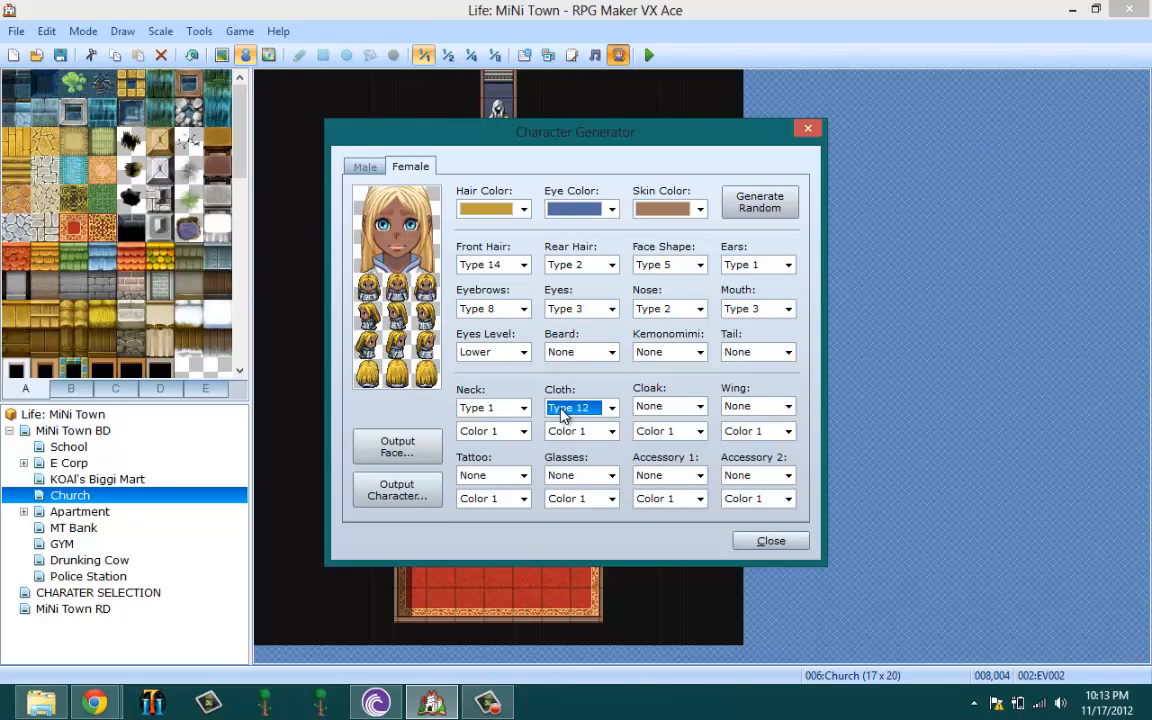
scroll(562, 416, down, 2)
- Switch to the male character and try out its cloth types, settling on Type 5
click(362, 166)
click(582, 409)
click(578, 420)
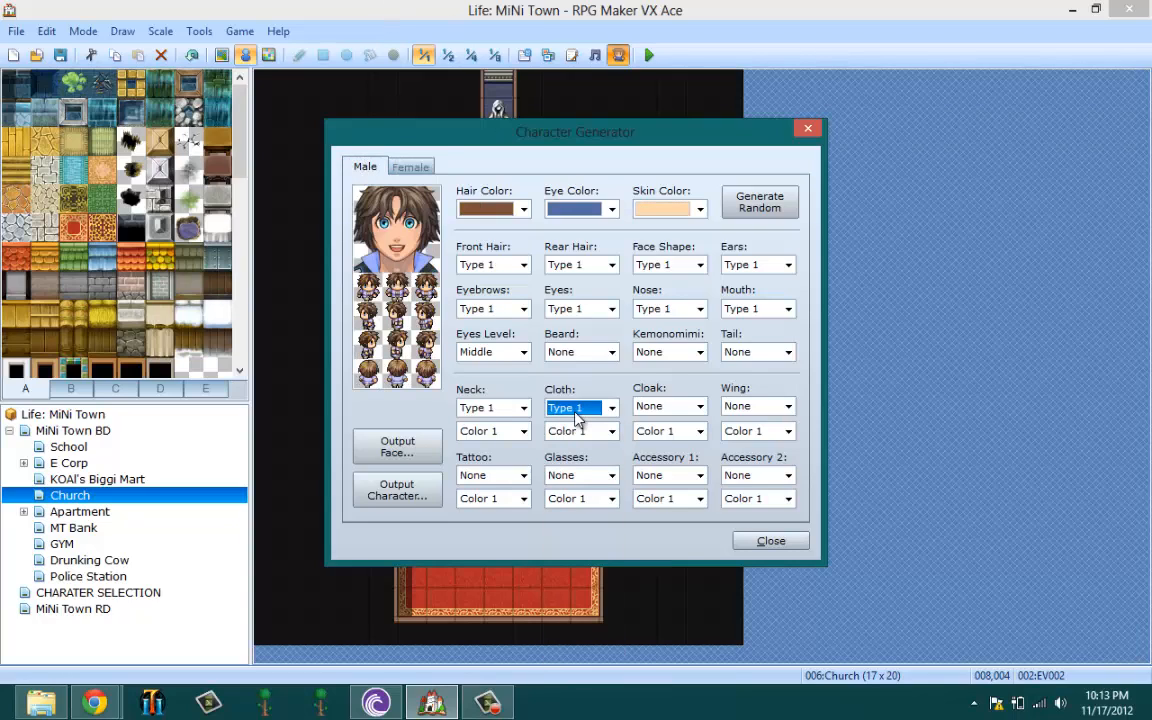
scroll(578, 420, down, 6)
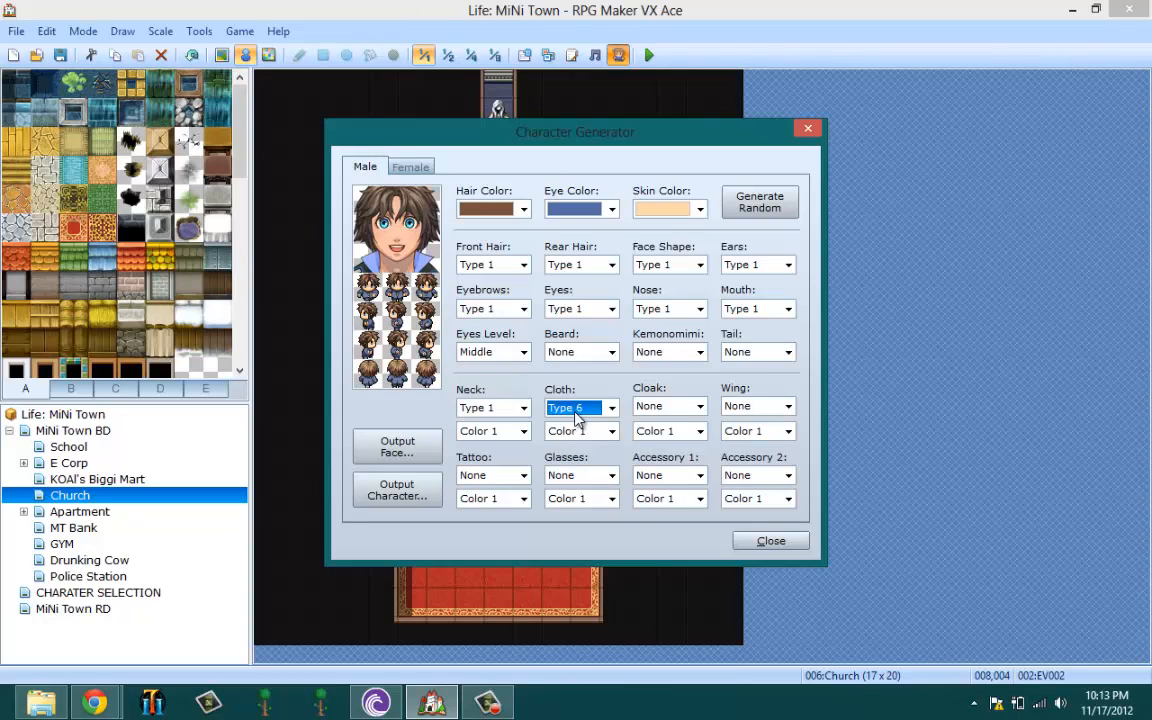
scroll(578, 420, down, 6)
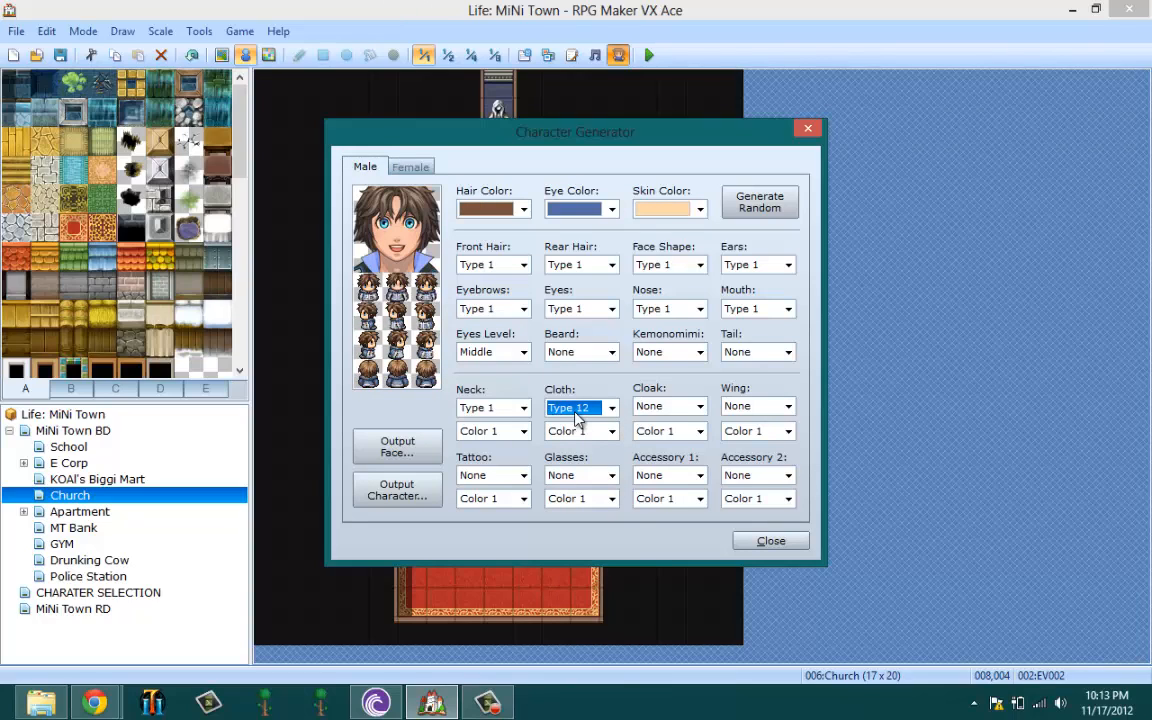
scroll(578, 420, down, 7)
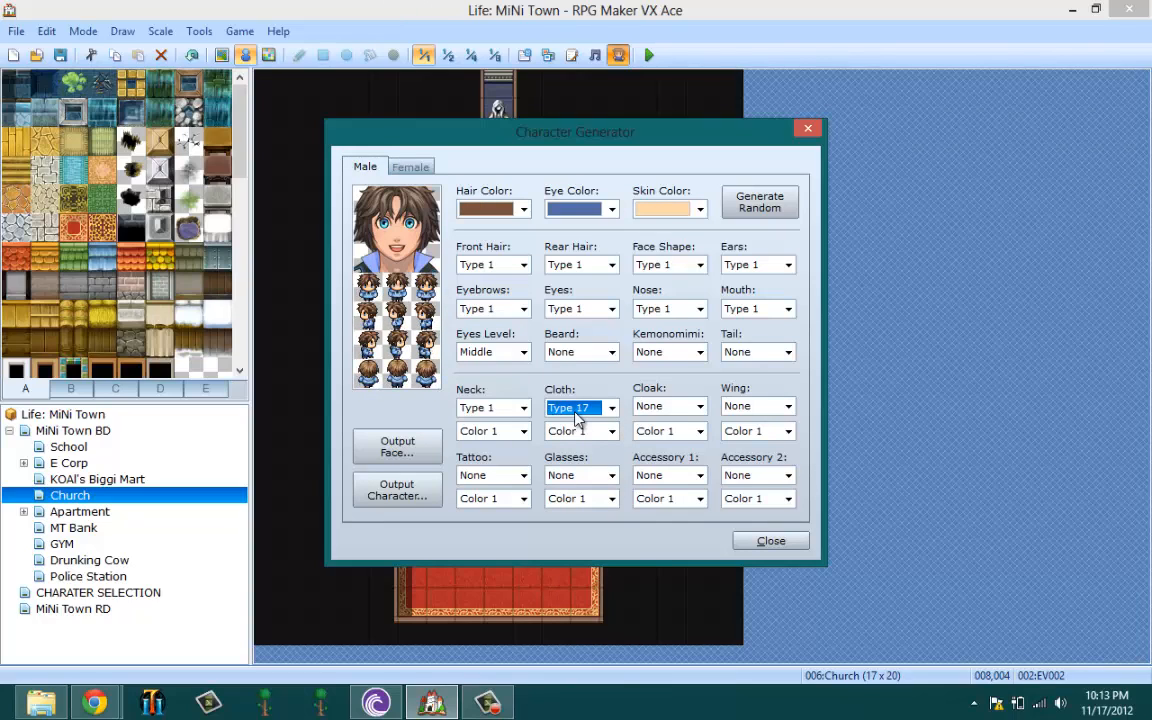
scroll(578, 420, up, 6)
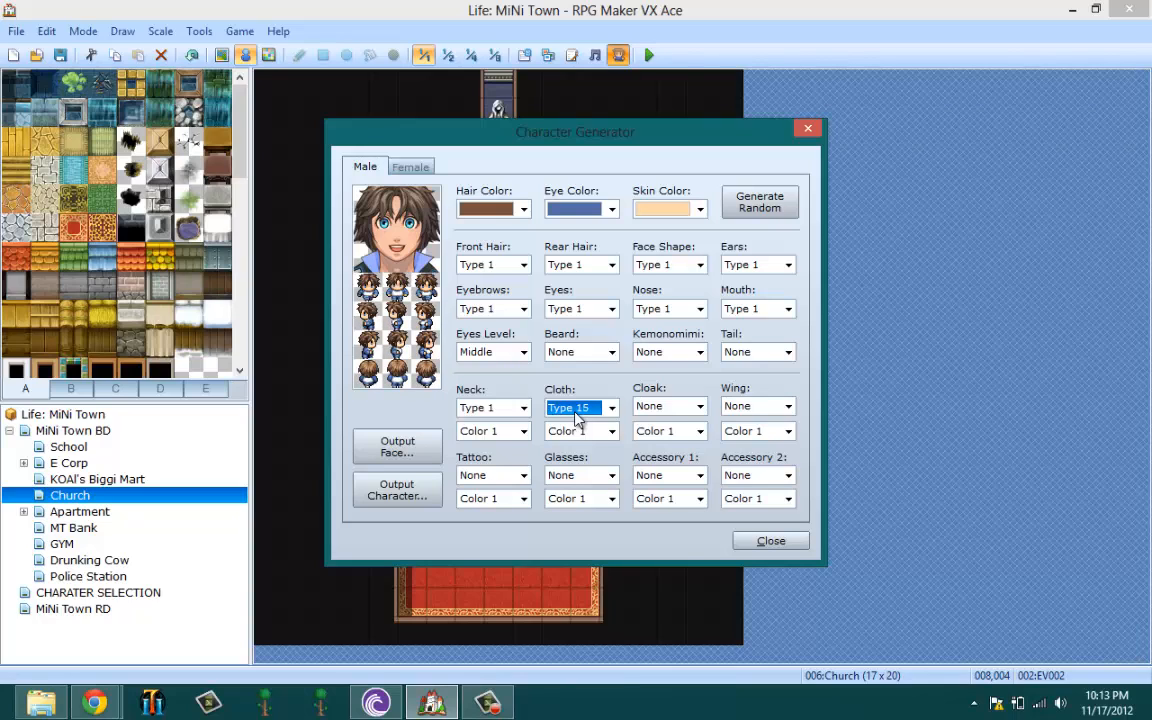
scroll(578, 420, up, 9)
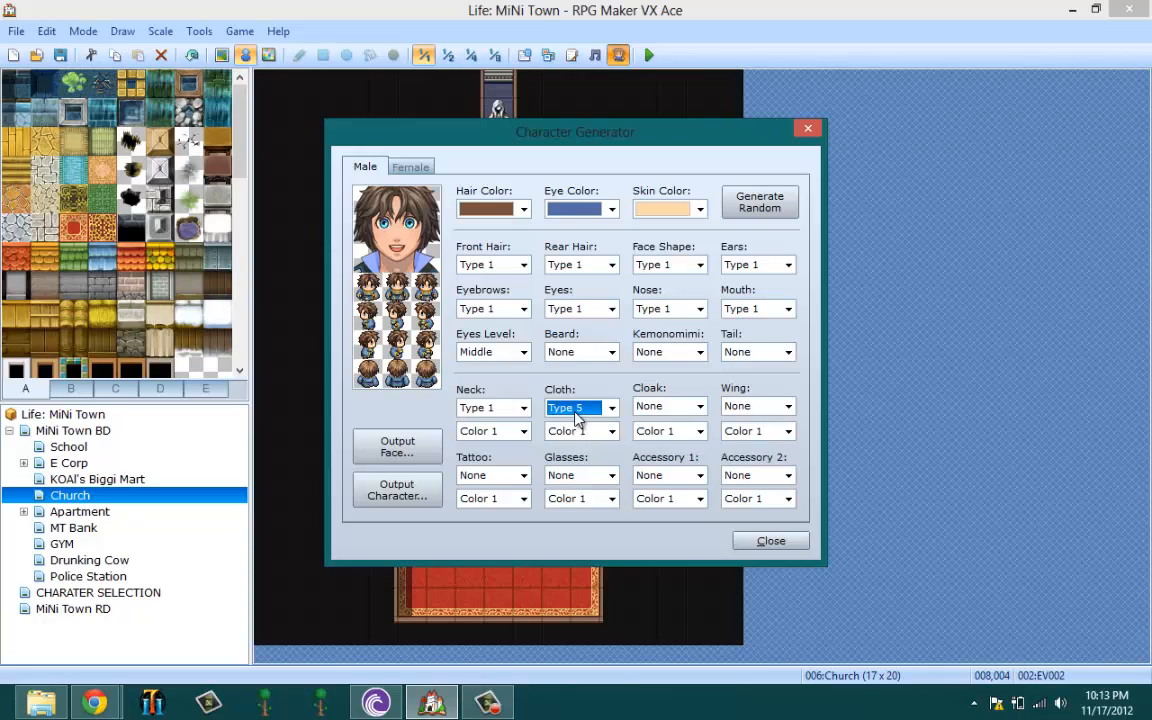
- Set the male character's neck to Type 4 and close the Character Generator without exporting anything
click(483, 407)
click(480, 409)
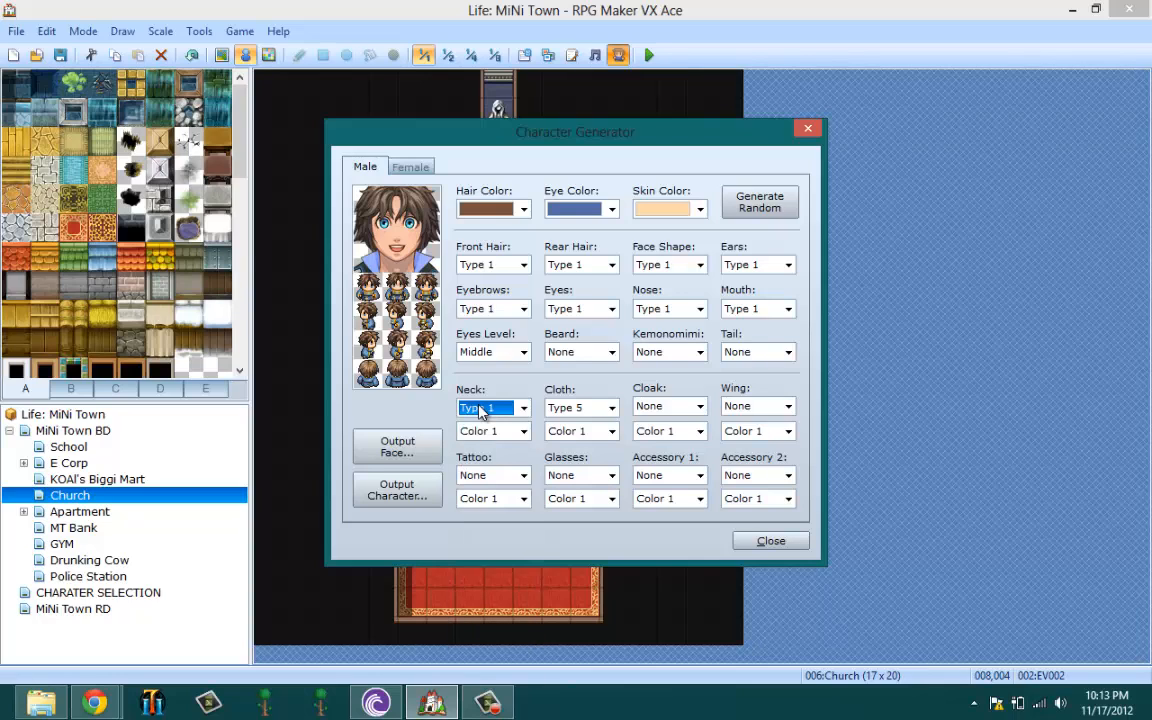
scroll(480, 409, down, 3)
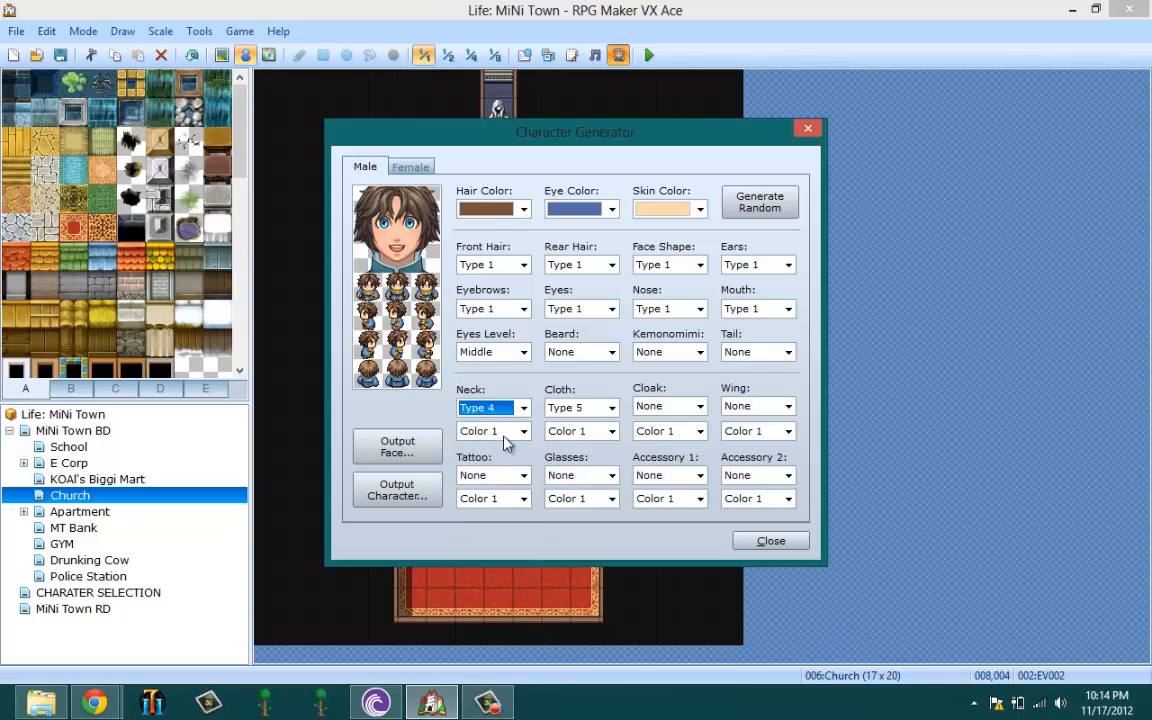
click(745, 541)
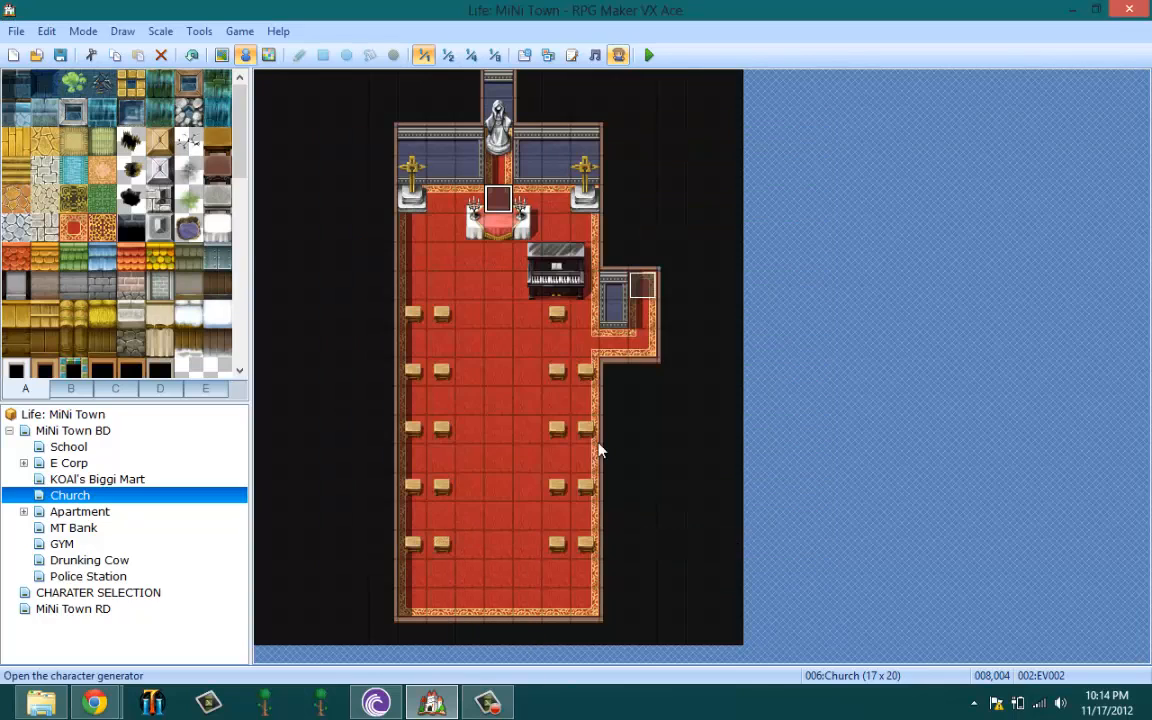
- Change the graphic on page 2 of the church altar event EV002 to the long-haired old man in the lower row of the Spiritual set
right_click(496, 208)
click(522, 217)
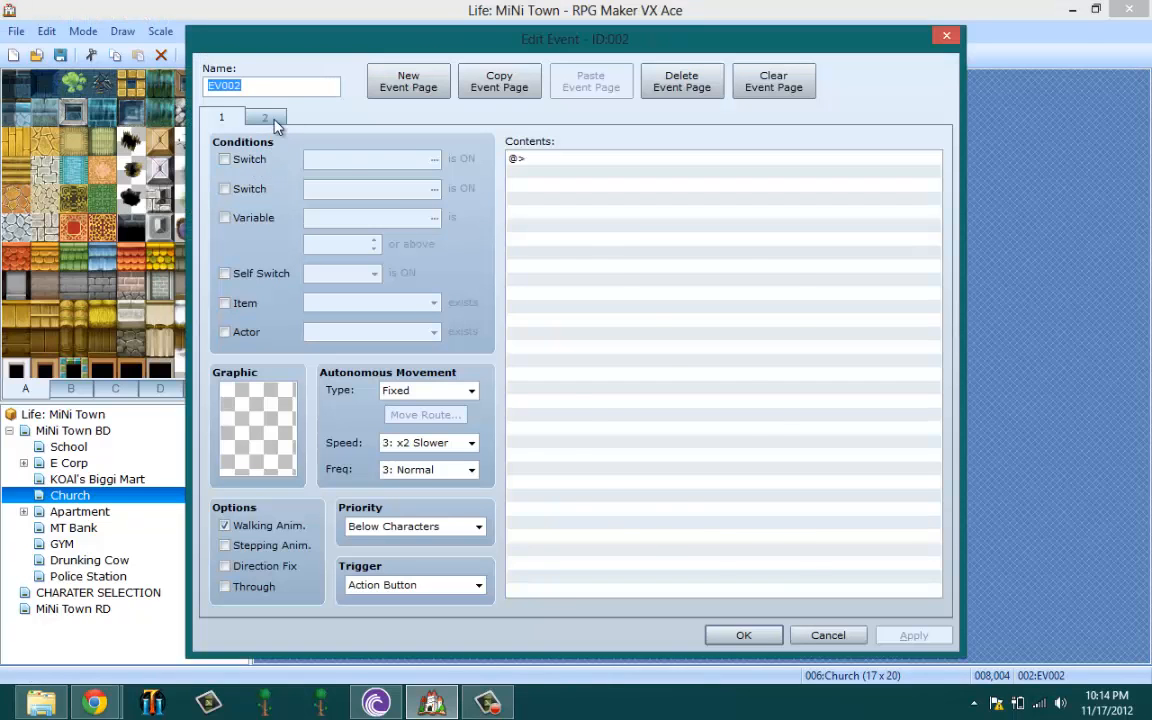
click(264, 118)
double_click(250, 408)
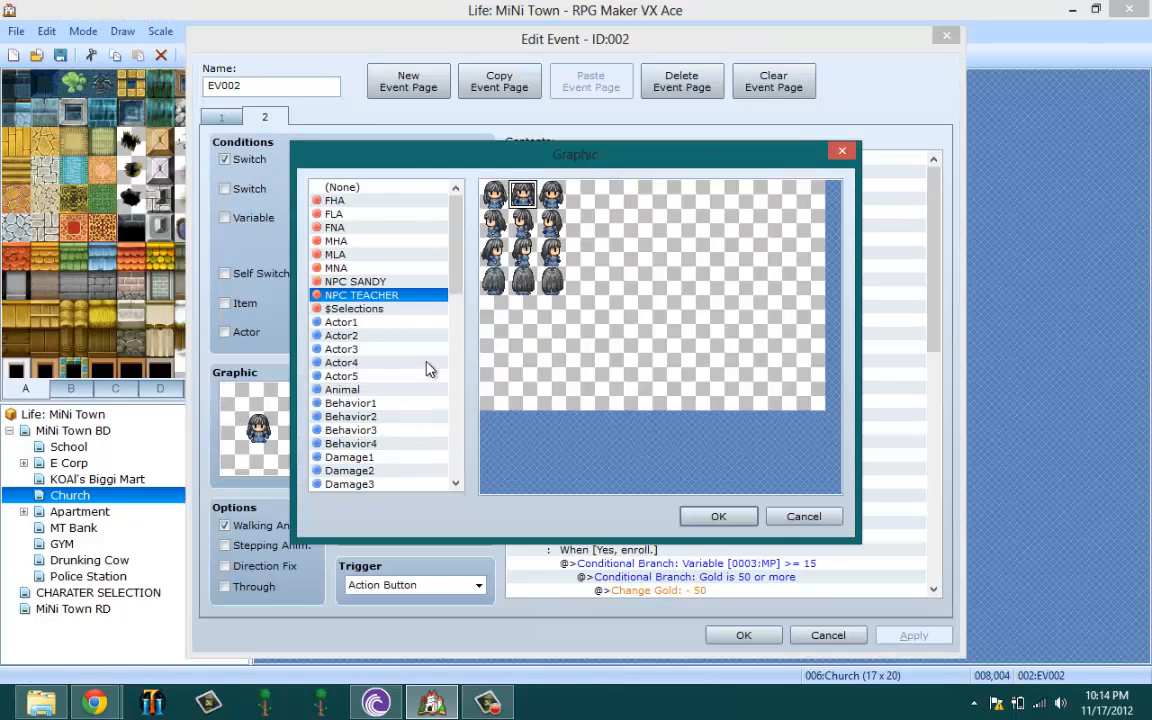
click(428, 362)
scroll(432, 373, down, 4)
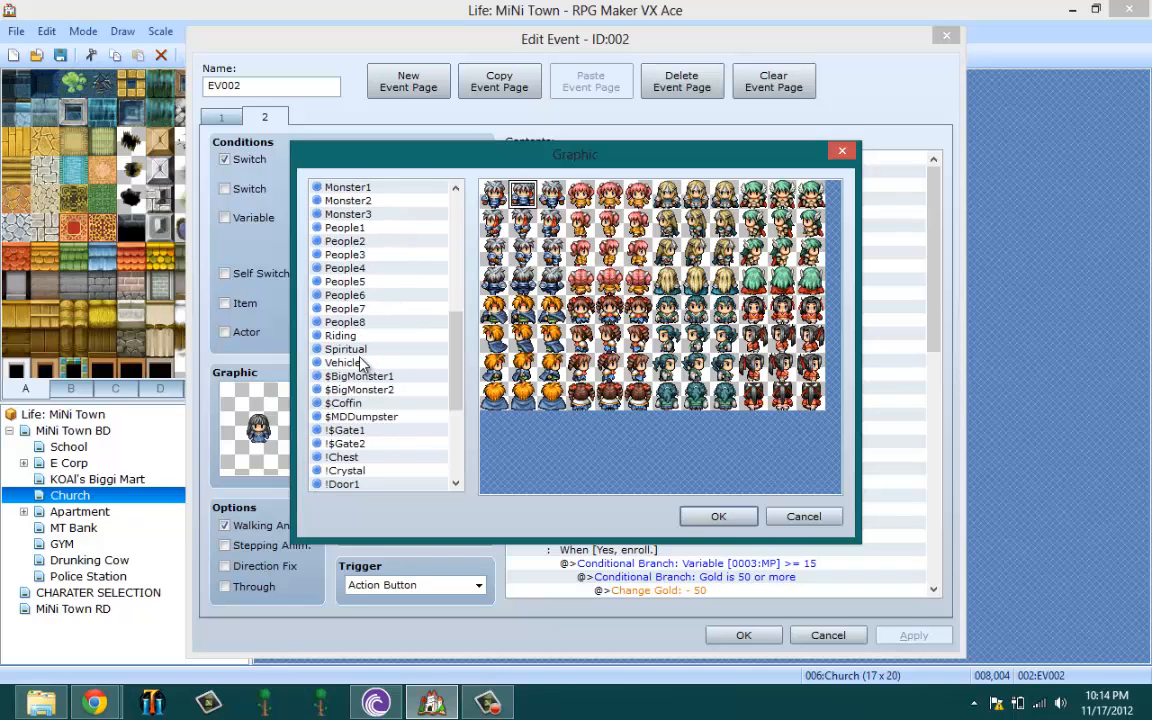
double_click(363, 362)
double_click(252, 440)
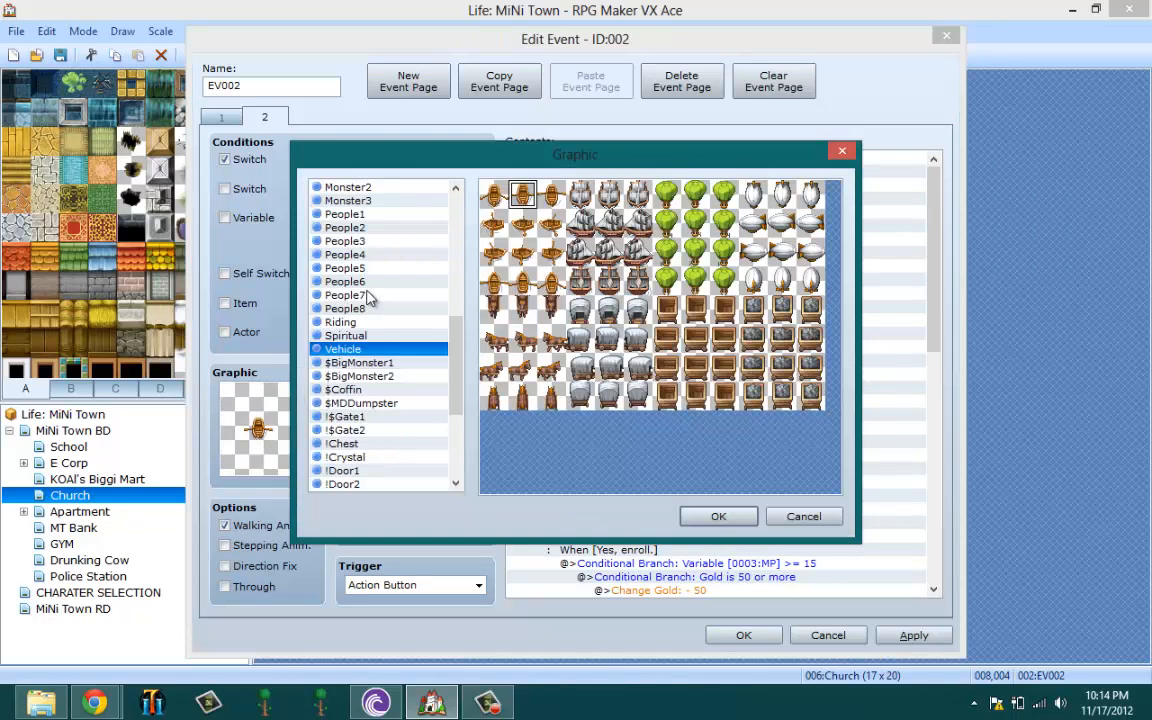
click(362, 336)
click(779, 311)
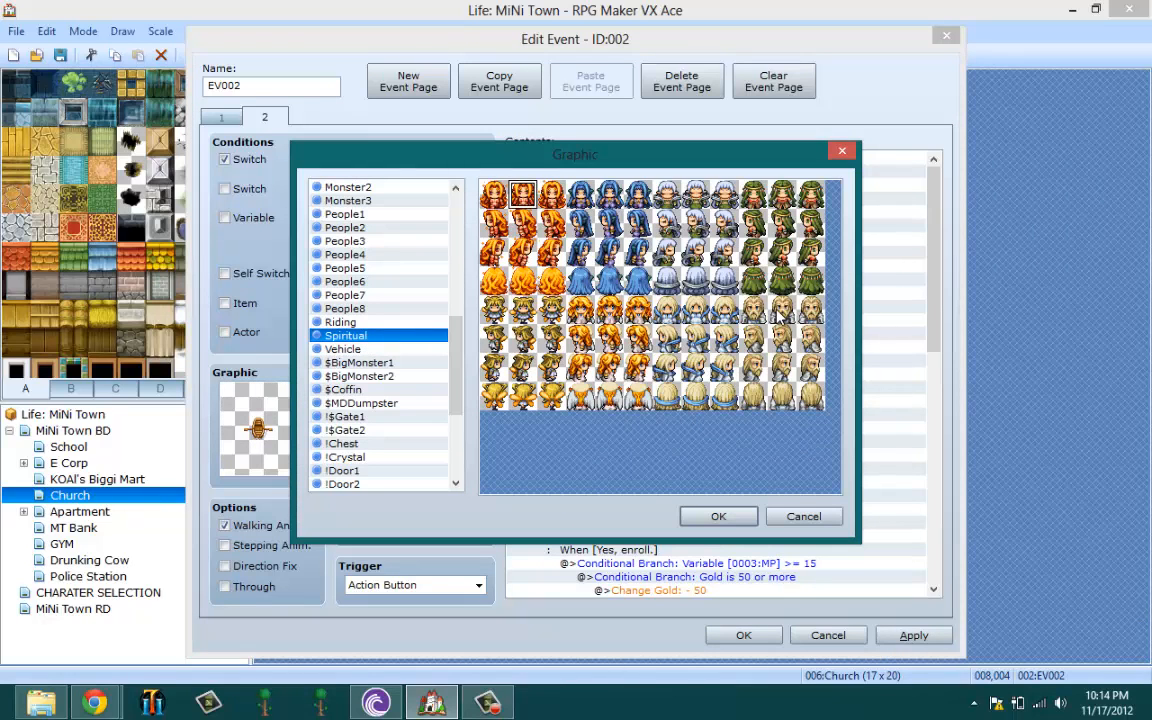
click(718, 516)
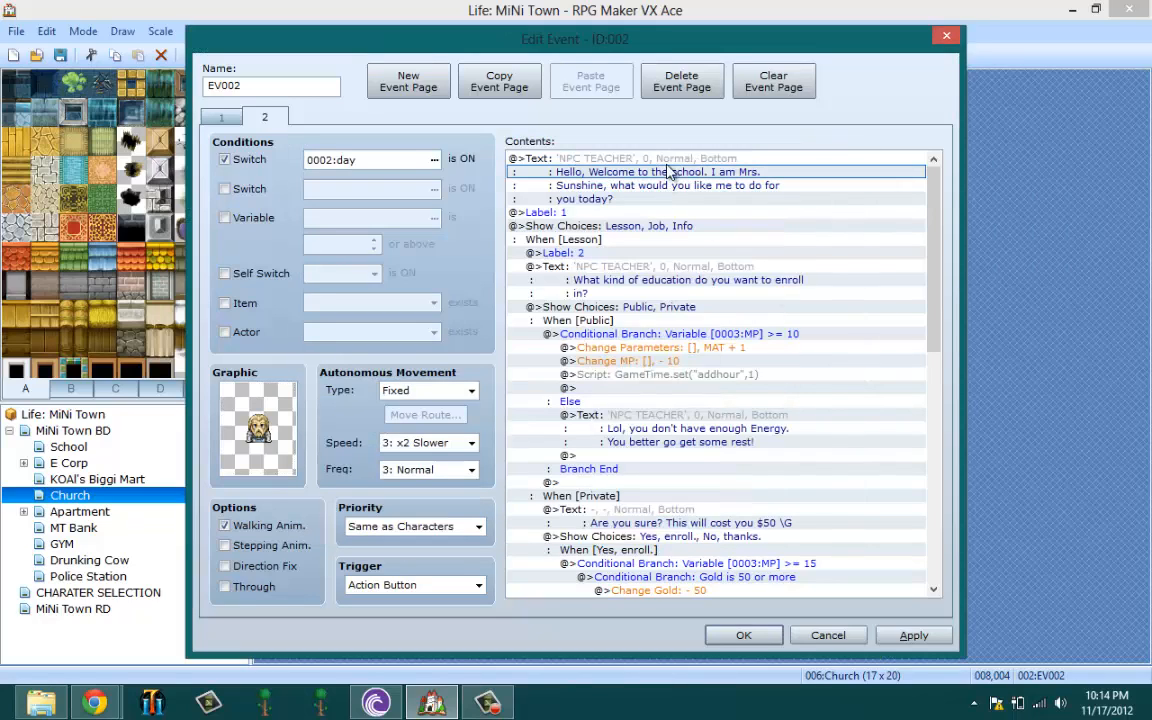
- Set the face graphic of the opening greeting text to the bearded old man in the Spiritual set
click(600, 160)
right_click(595, 188)
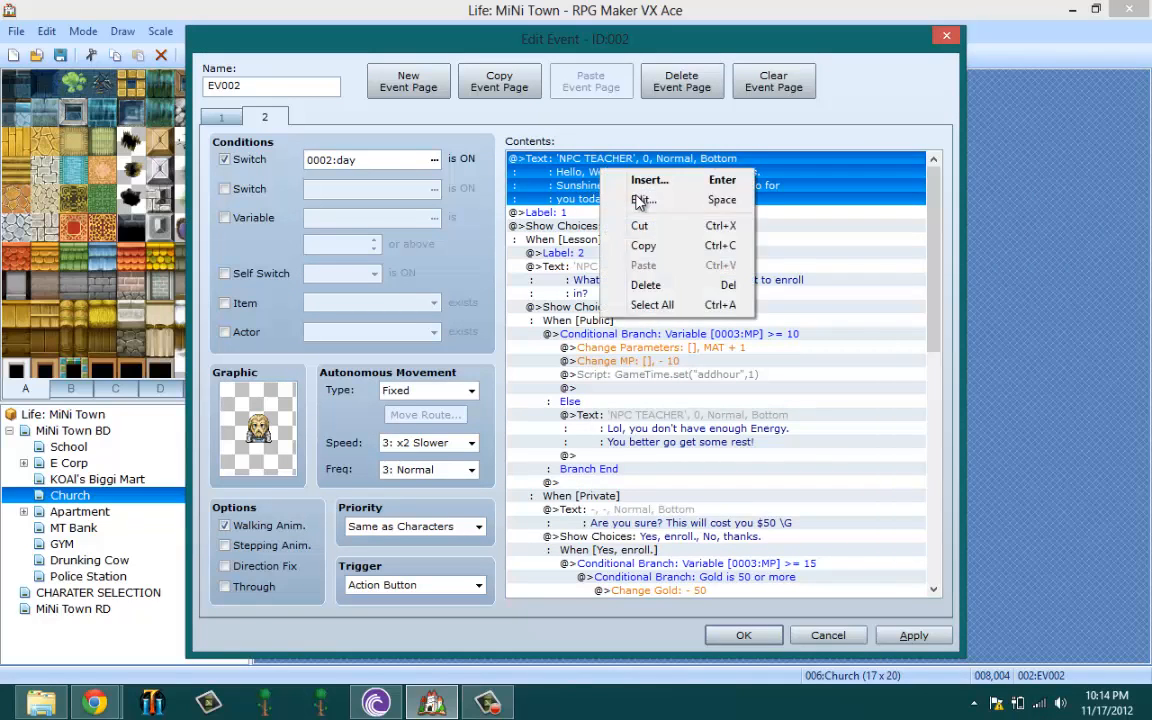
click(599, 198)
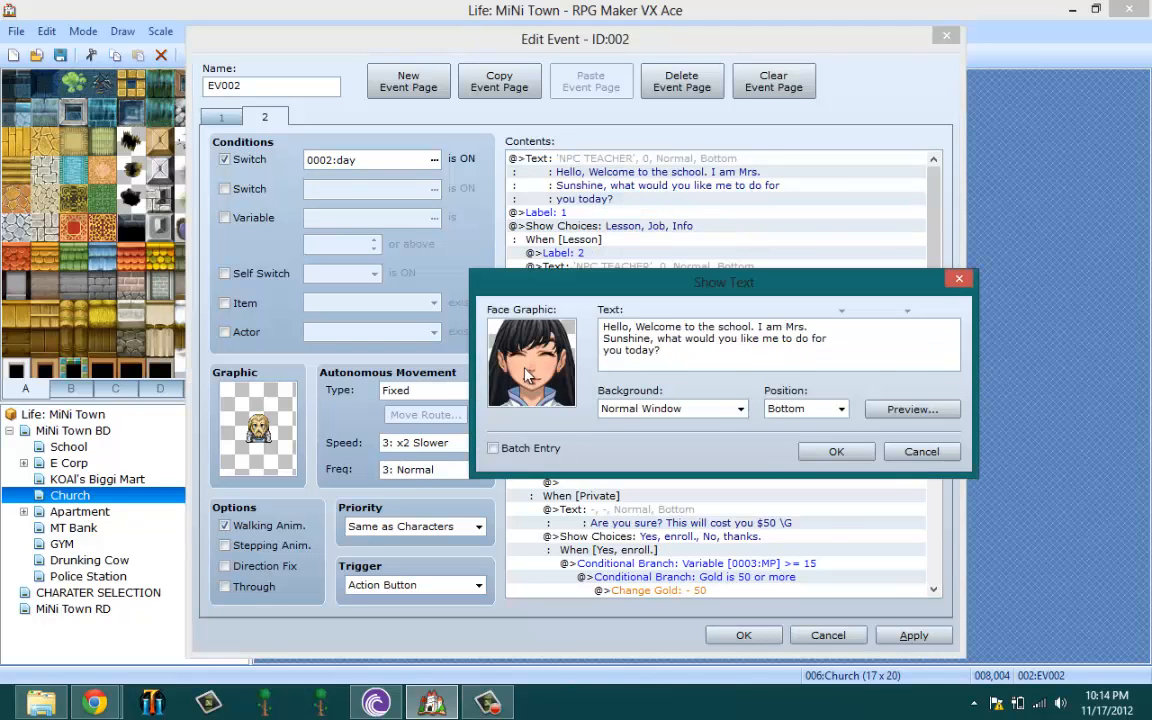
double_click(500, 345)
click(500, 488)
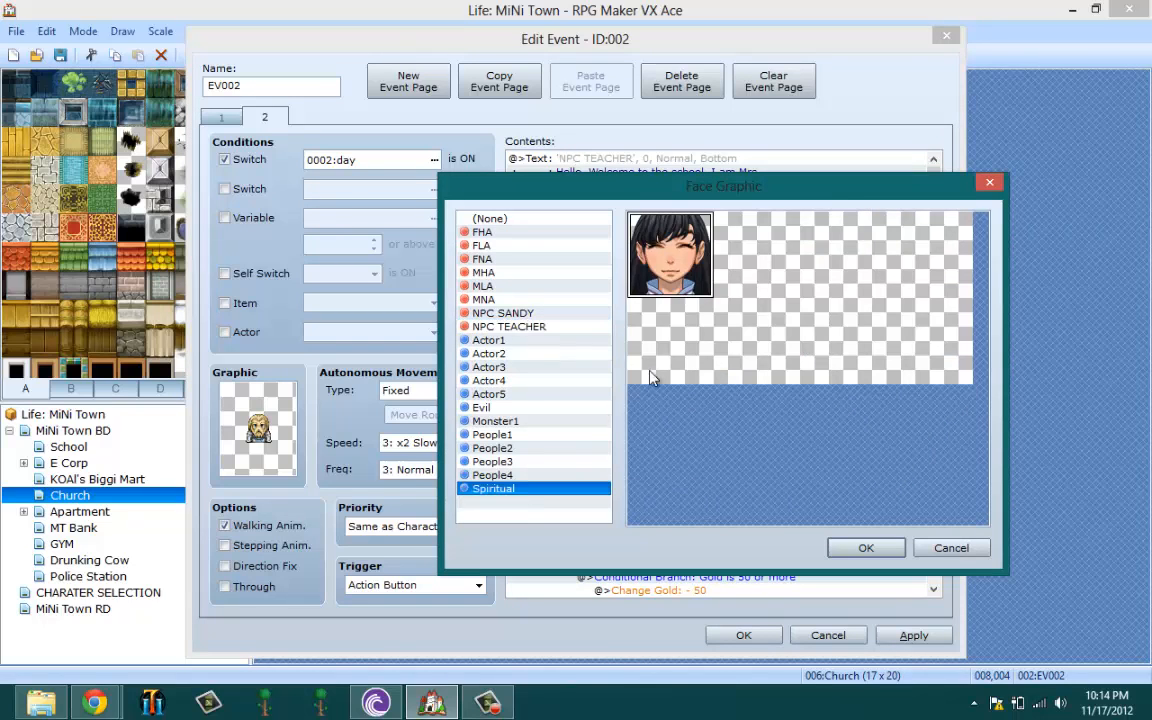
click(955, 345)
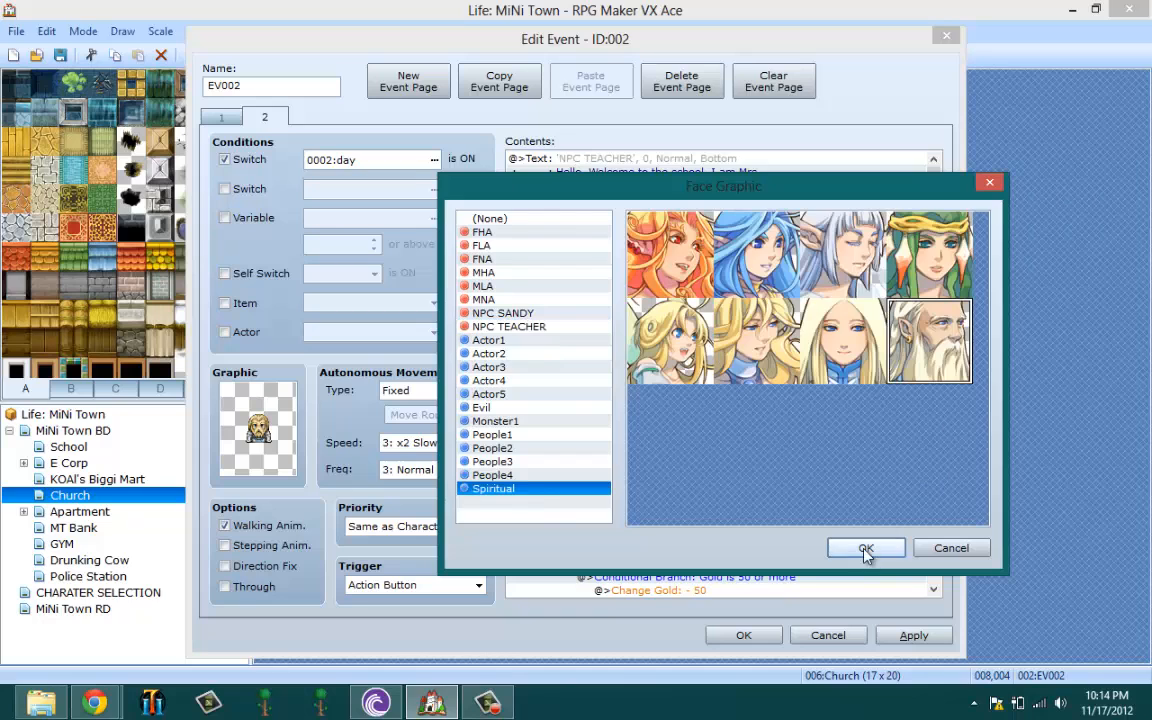
click(866, 548)
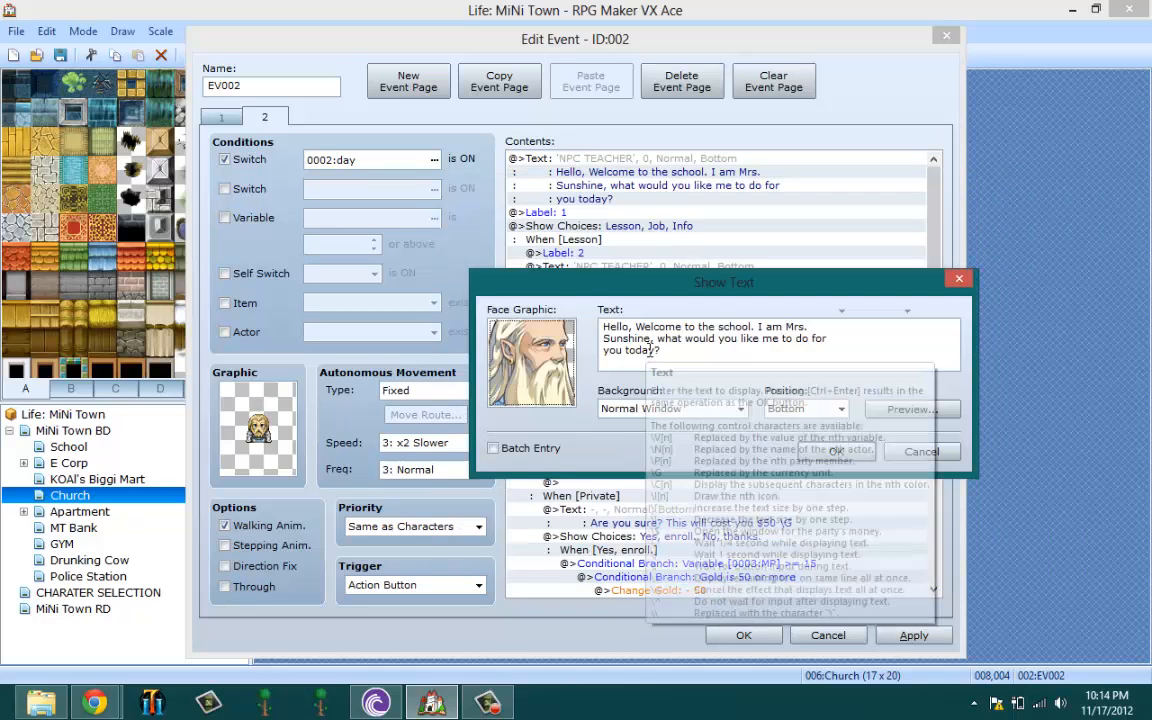
- Replace the greeting message with "How are you my son, how may I help you today?"
drag(657, 350, 603, 327)
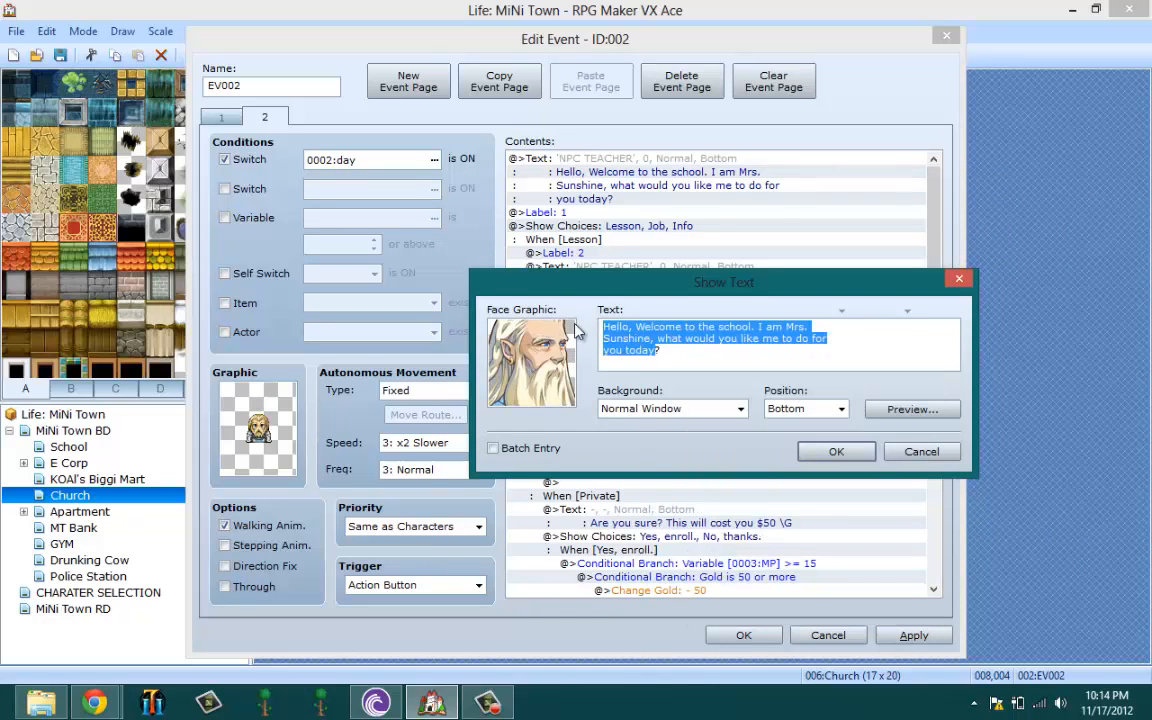
click(625, 327)
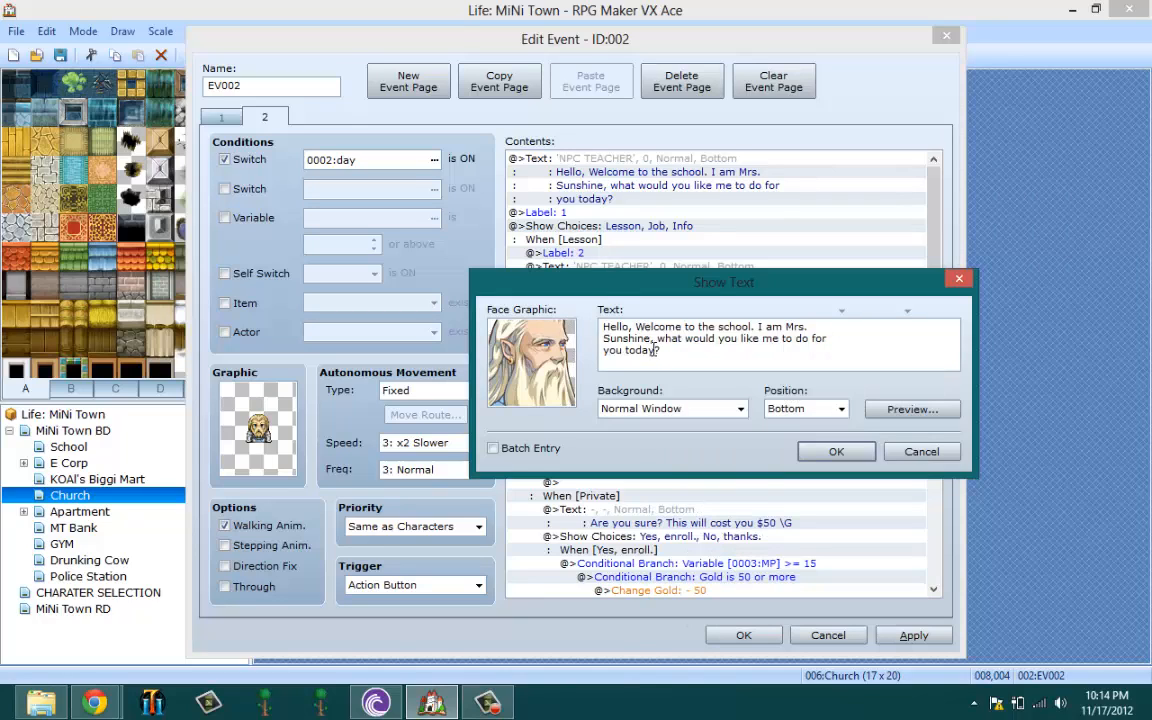
drag(656, 350, 637, 320)
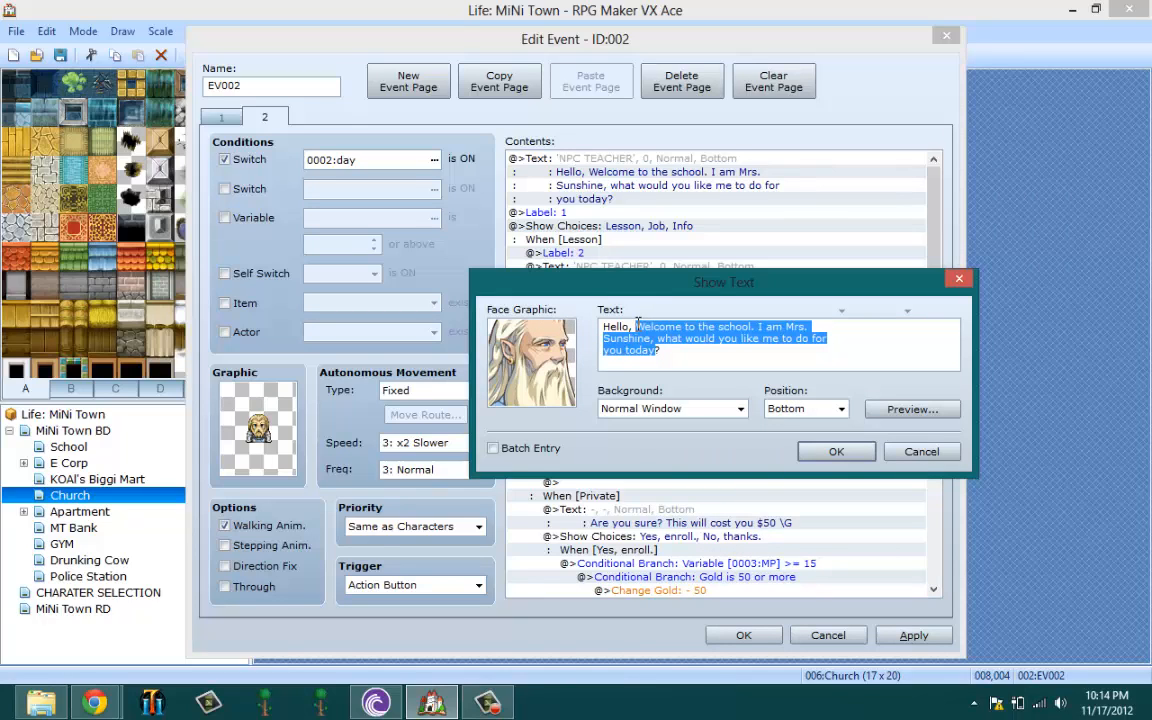
key(BackSpace)
key(BackSpace)
key(BackSpace)
key(BackSpace)
key(BackSpace)
key(BackSpace)
key(BackSpace)
key(BackSpace)
text(H)
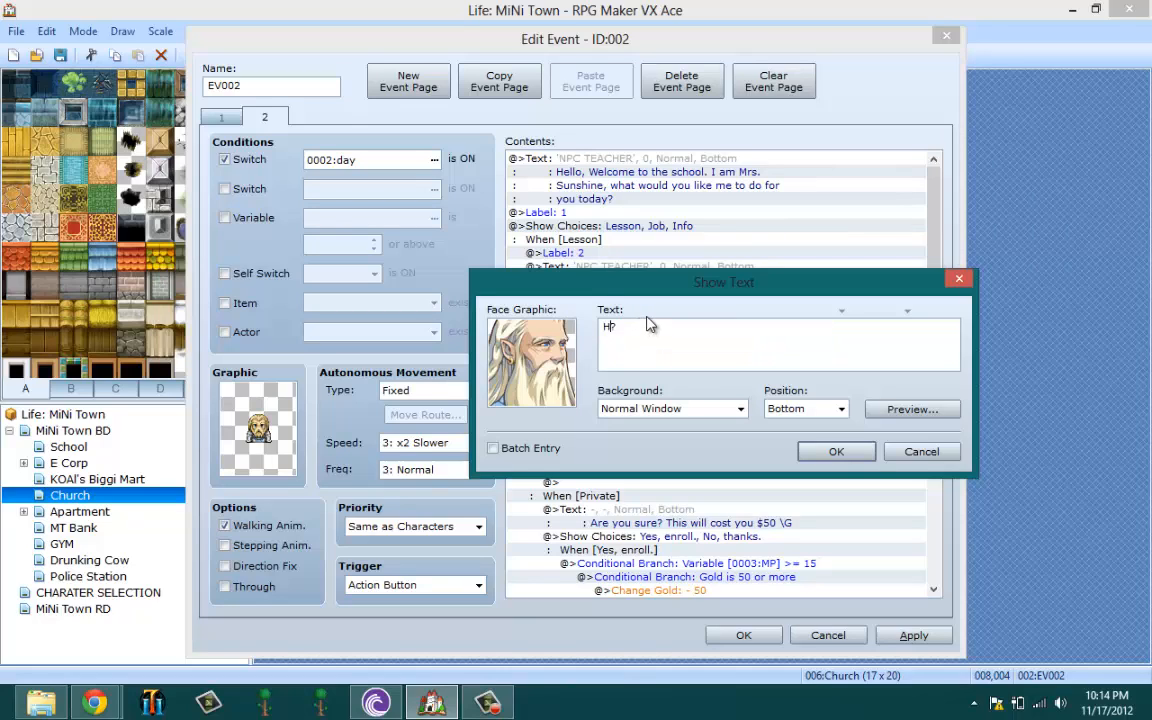
text(ow are you my son, who)
key(BackSpace)
key(BackSpace)
key(BackSpace)
text(how ma)
key(BackSpace)
key(BackSpace)
key(BackSpace)
text(I help you)
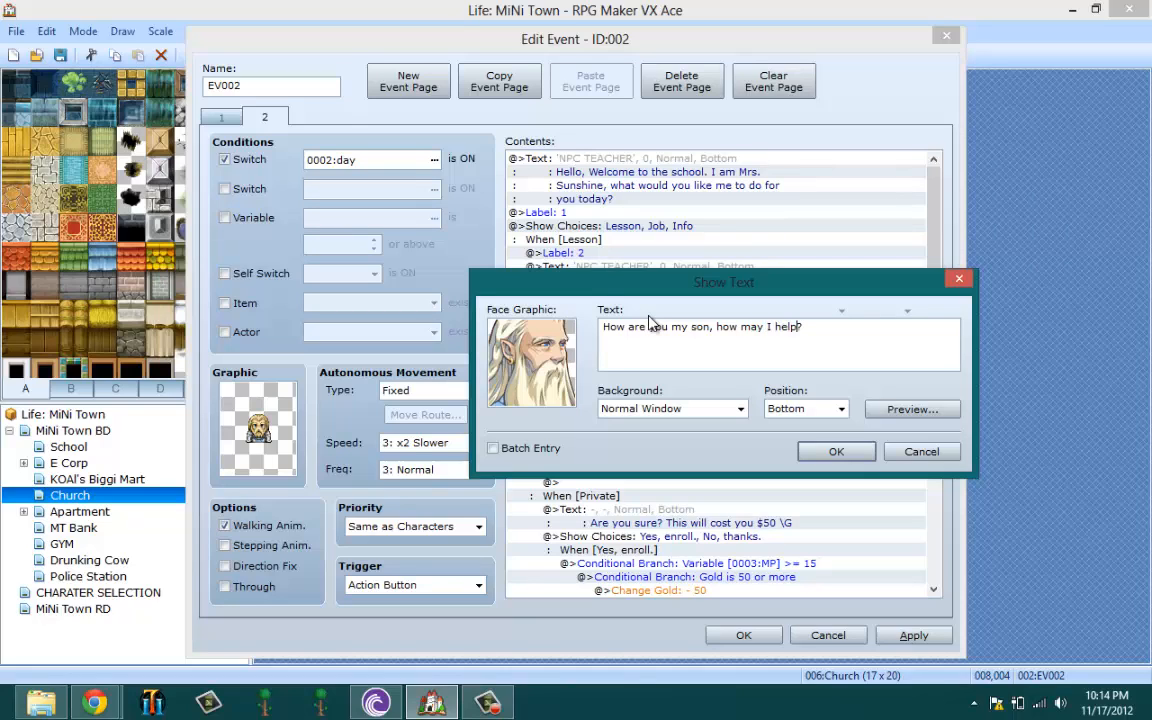
text( to)
key(BackSpace)
key(BackSpace)
text(oday)
click(830, 451)
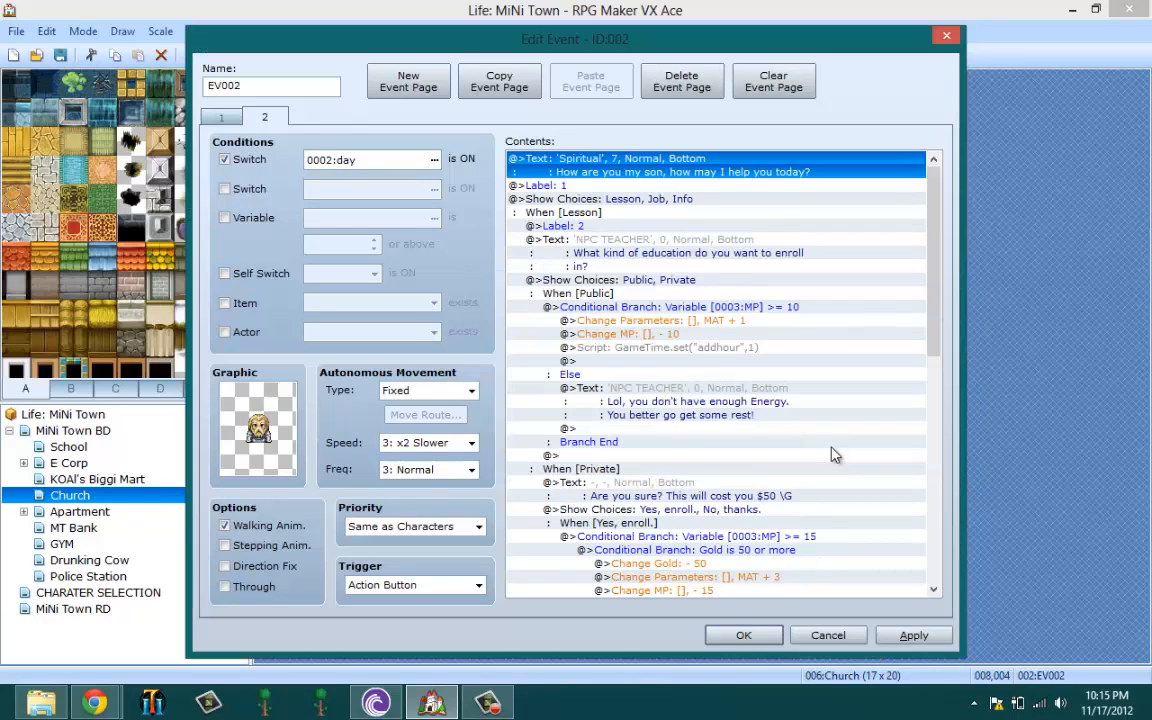
- Change the first Show Choices command to offer only "Community Service" and "Info", clearing the third choice
click(577, 196)
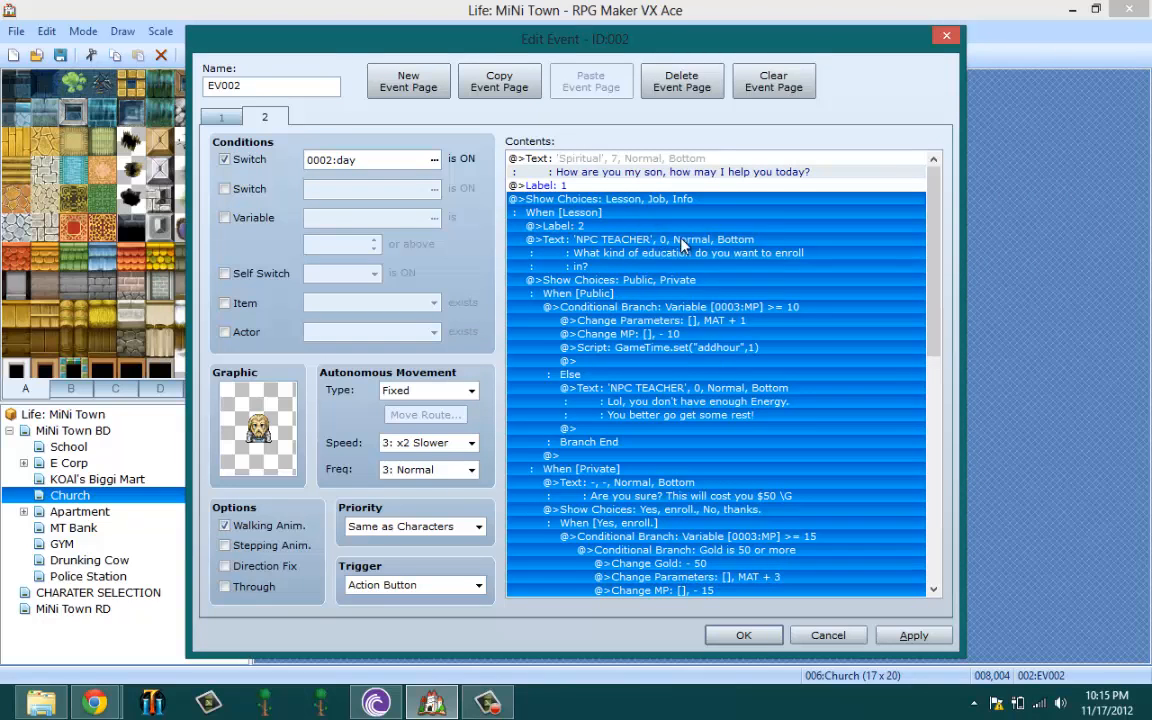
right_click(645, 217)
click(710, 248)
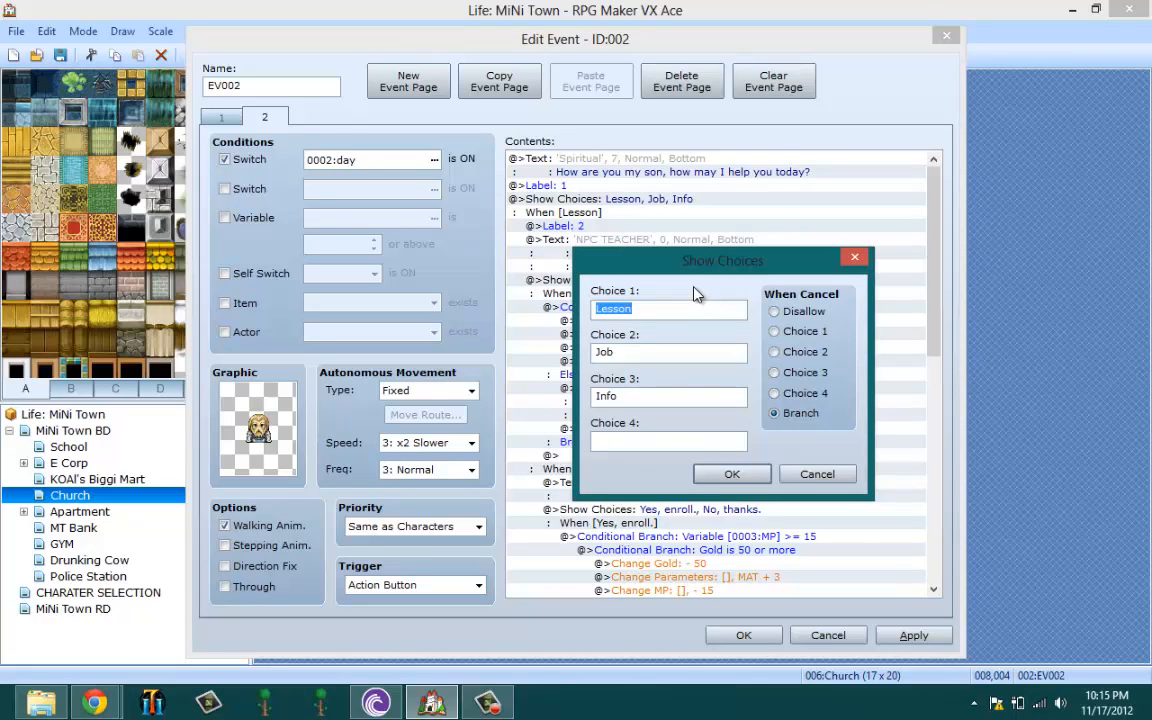
text(Community Service)
click(699, 350)
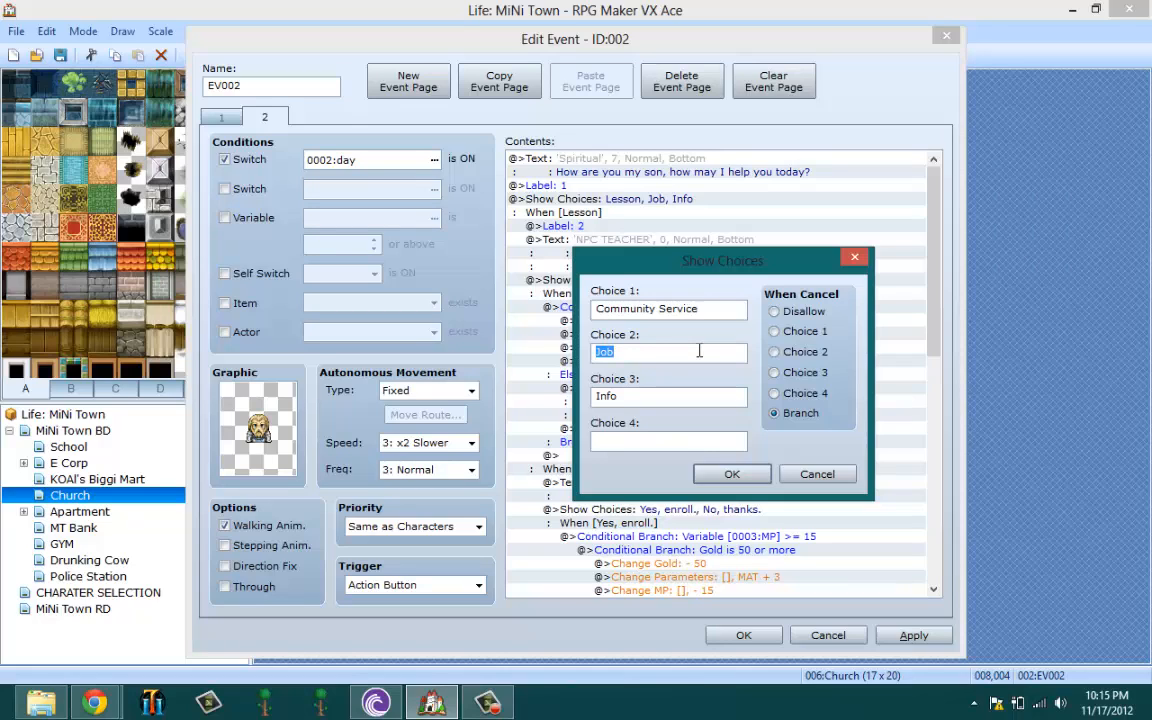
text(Info)
click(671, 403)
key(BackSpace)
click(731, 474)
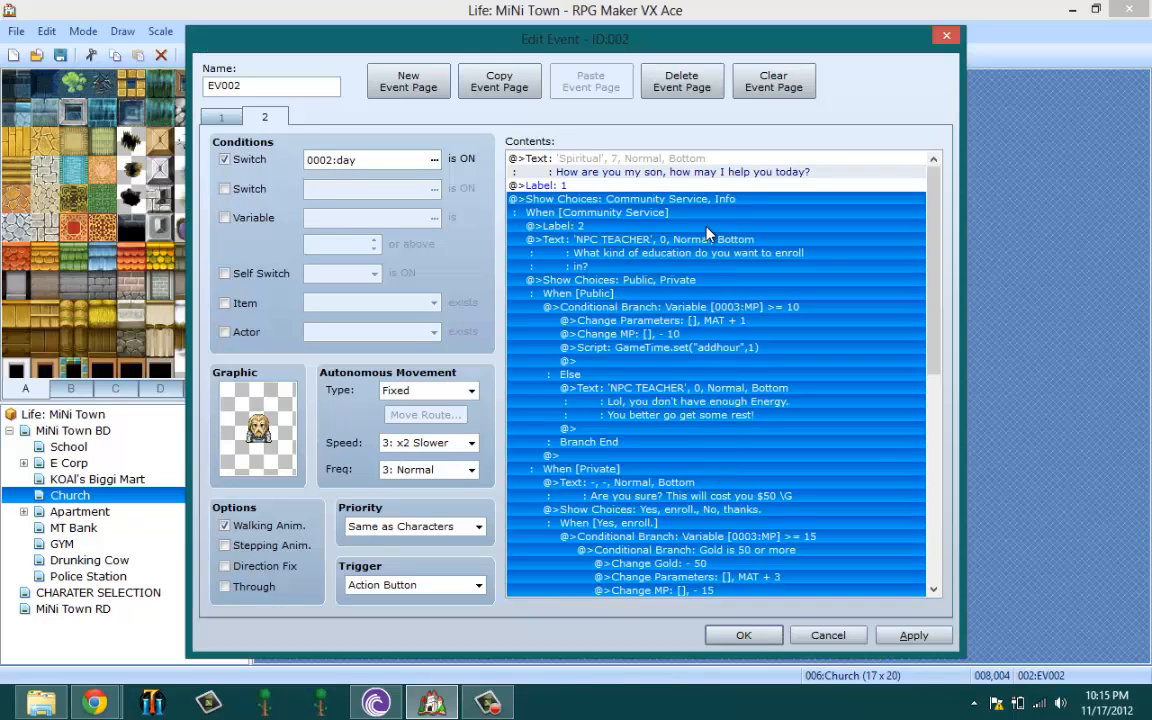
- Cut the whole Public/Private choices block out of the Community Service branch
click(700, 227)
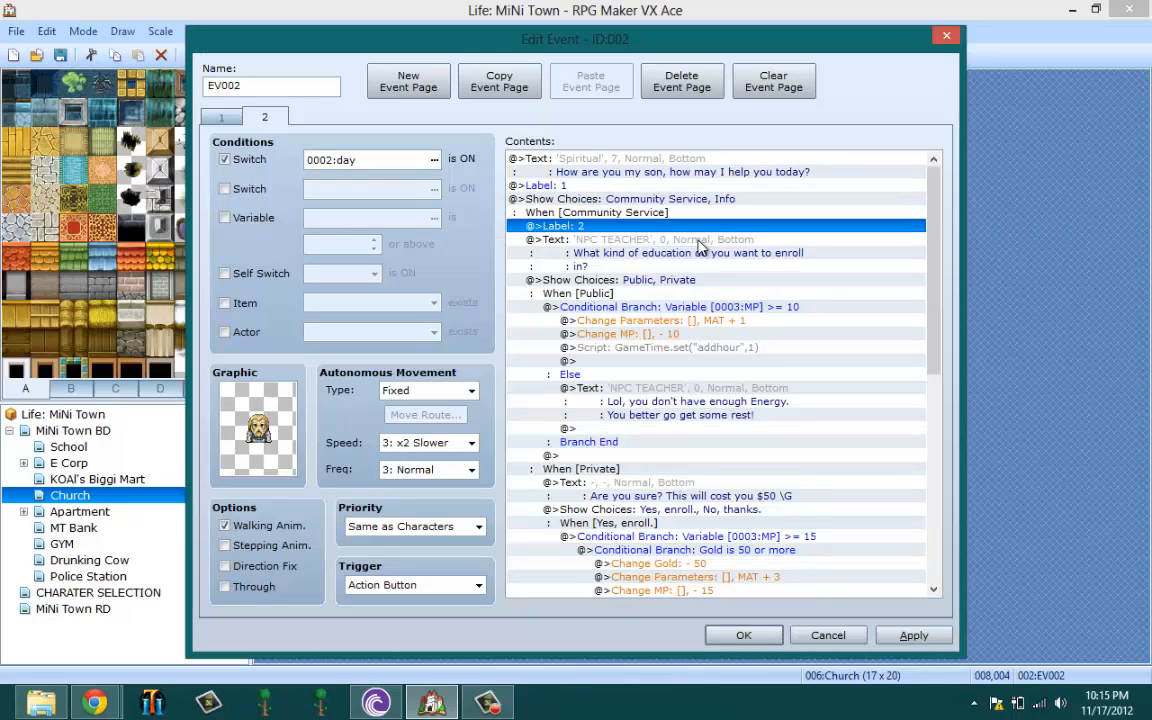
click(664, 252)
right_click(658, 252)
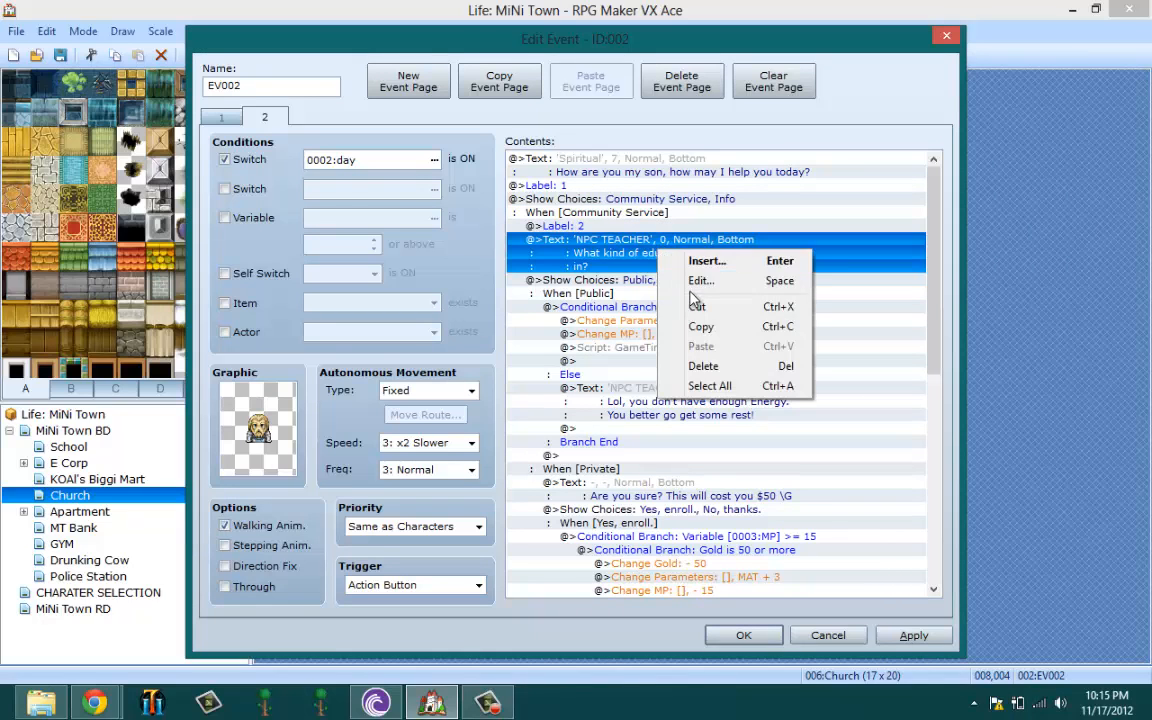
click(590, 307)
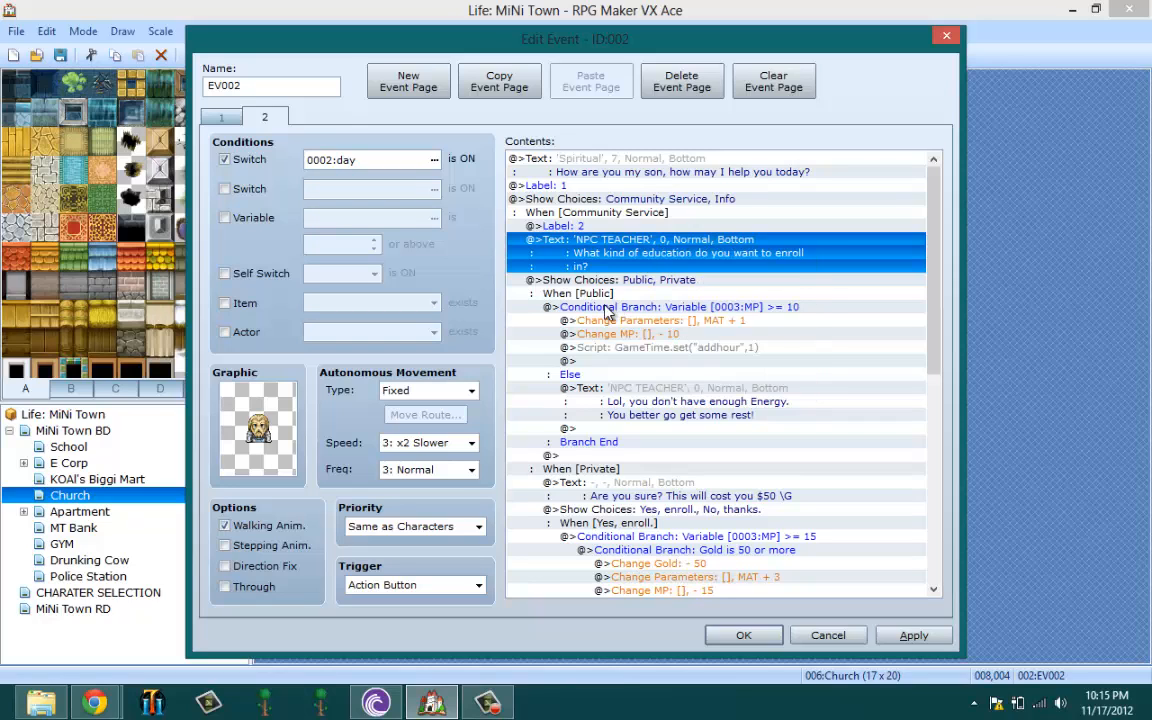
click(668, 282)
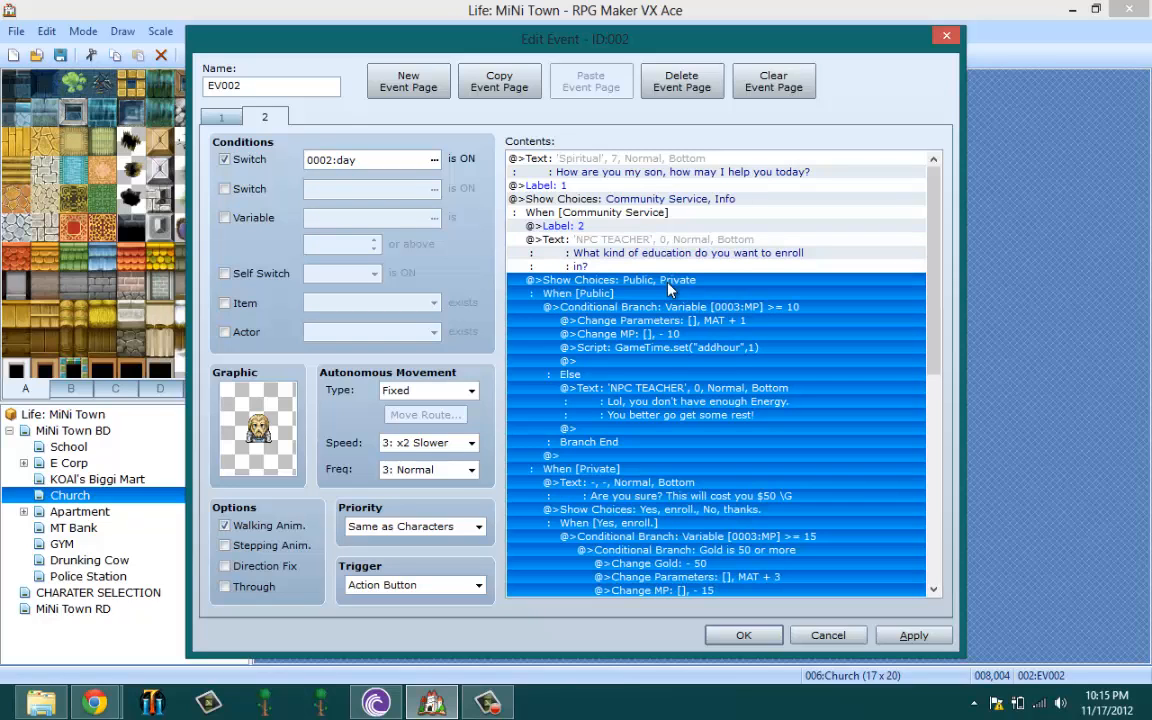
right_click(648, 306)
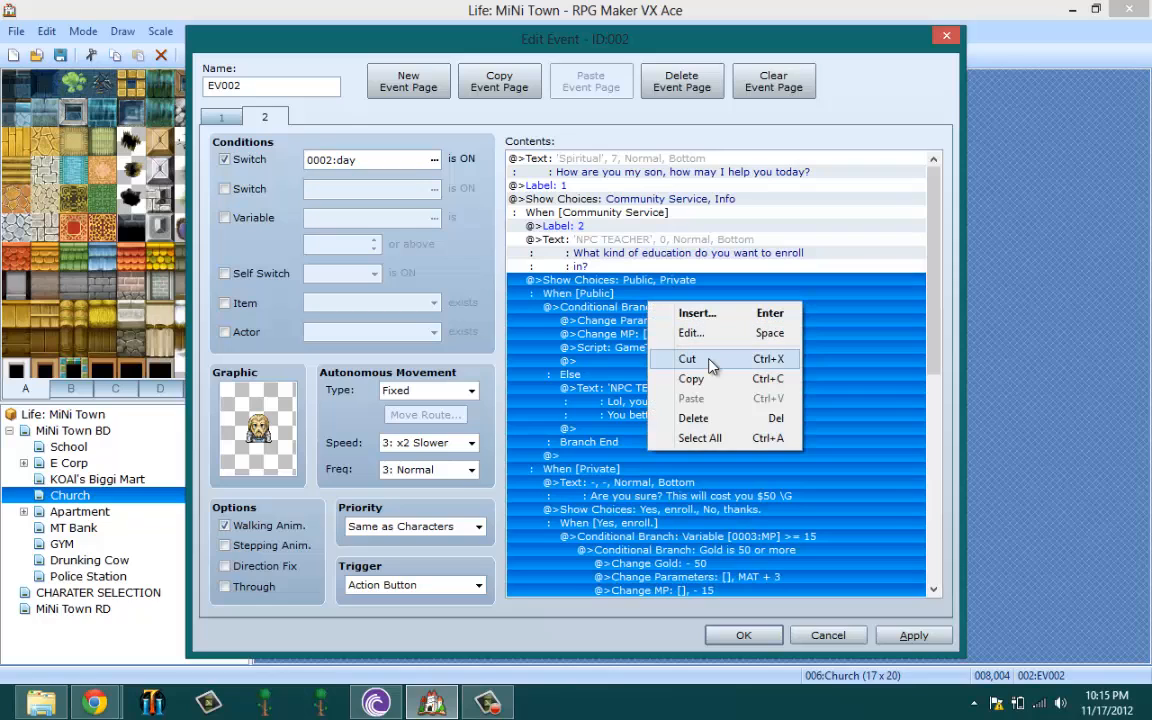
click(710, 360)
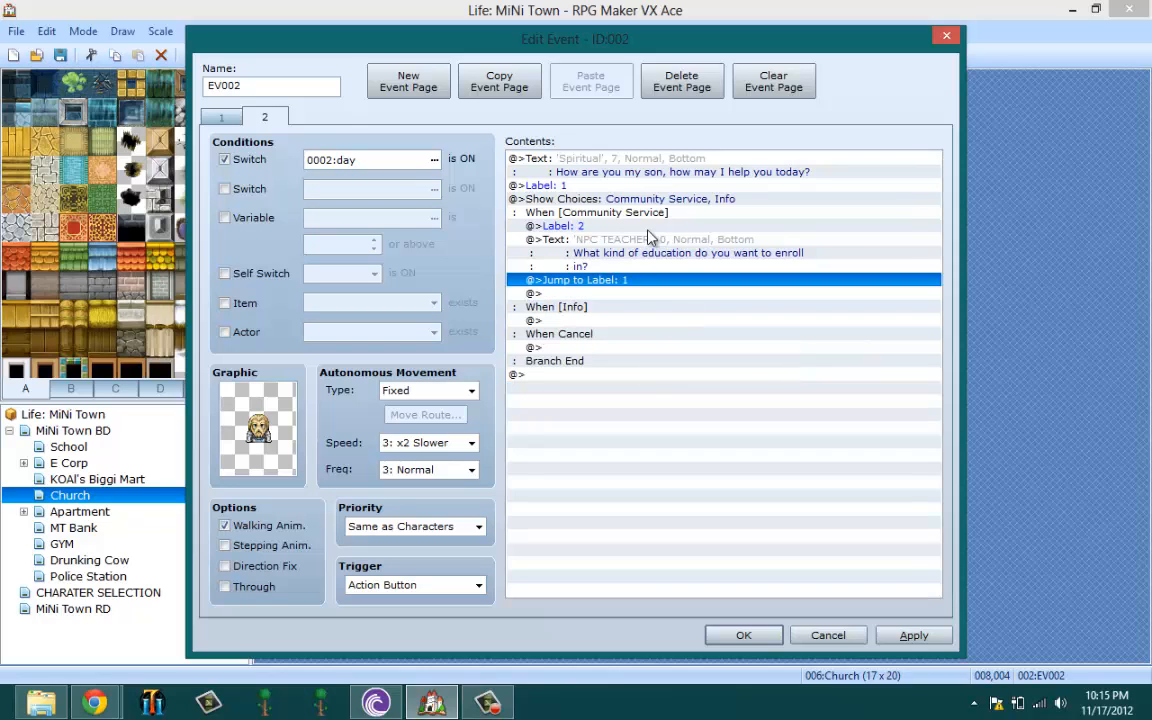
- Set the face graphic of the education question in the Community Service branch to the bearded old man in the Spiritual set
right_click(656, 259)
click(660, 273)
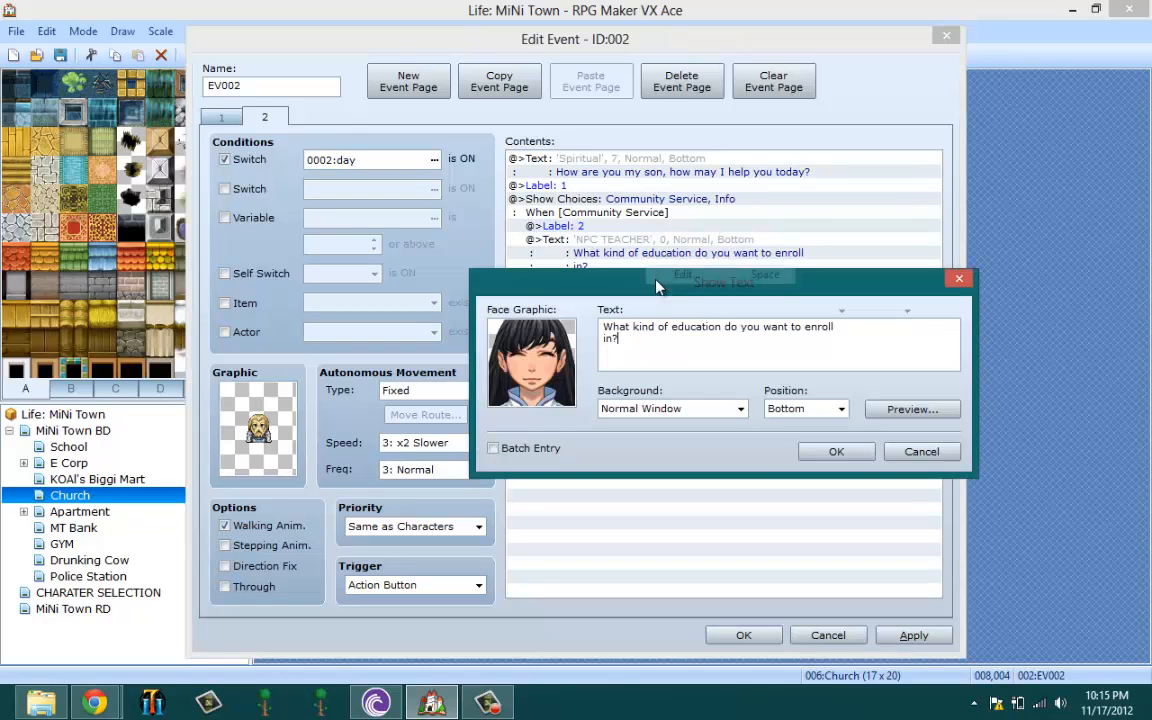
key(ctrl+a)
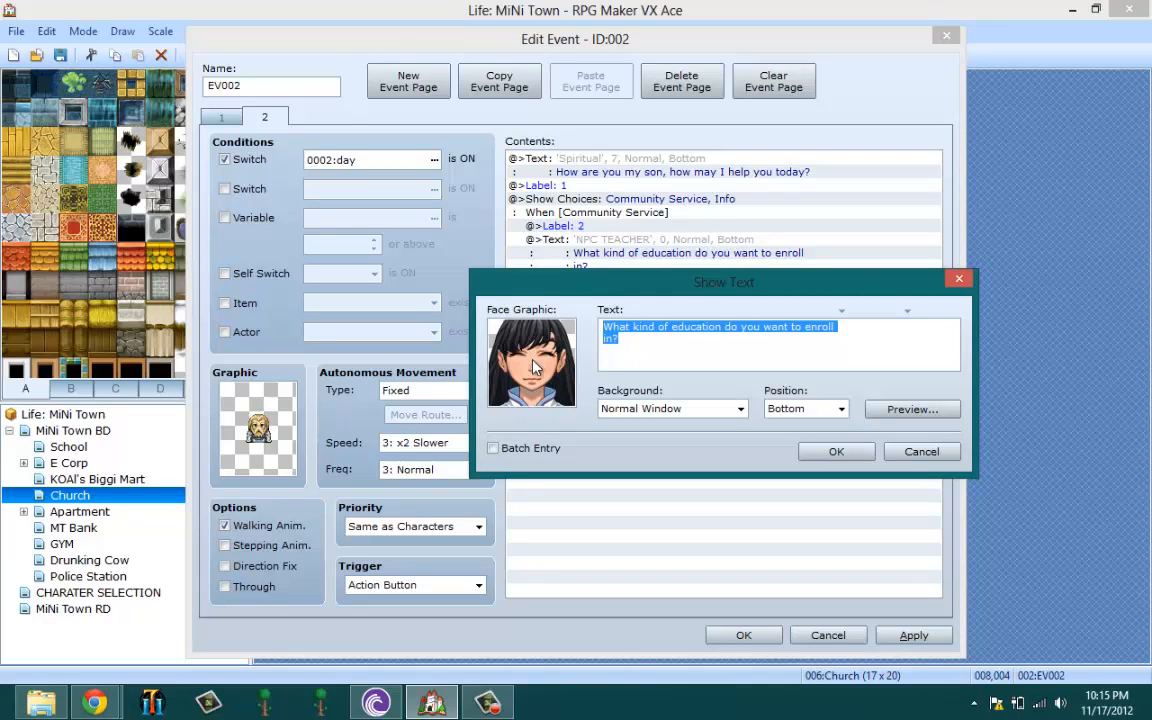
double_click(490, 325)
click(500, 313)
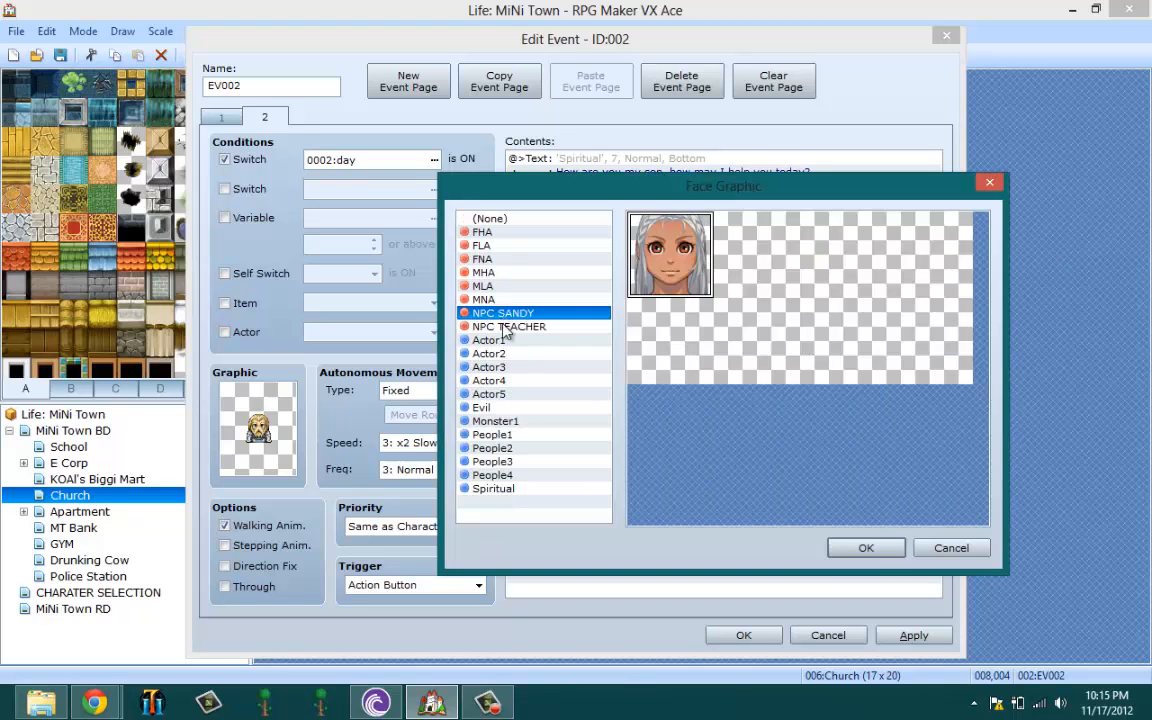
click(492, 475)
click(493, 488)
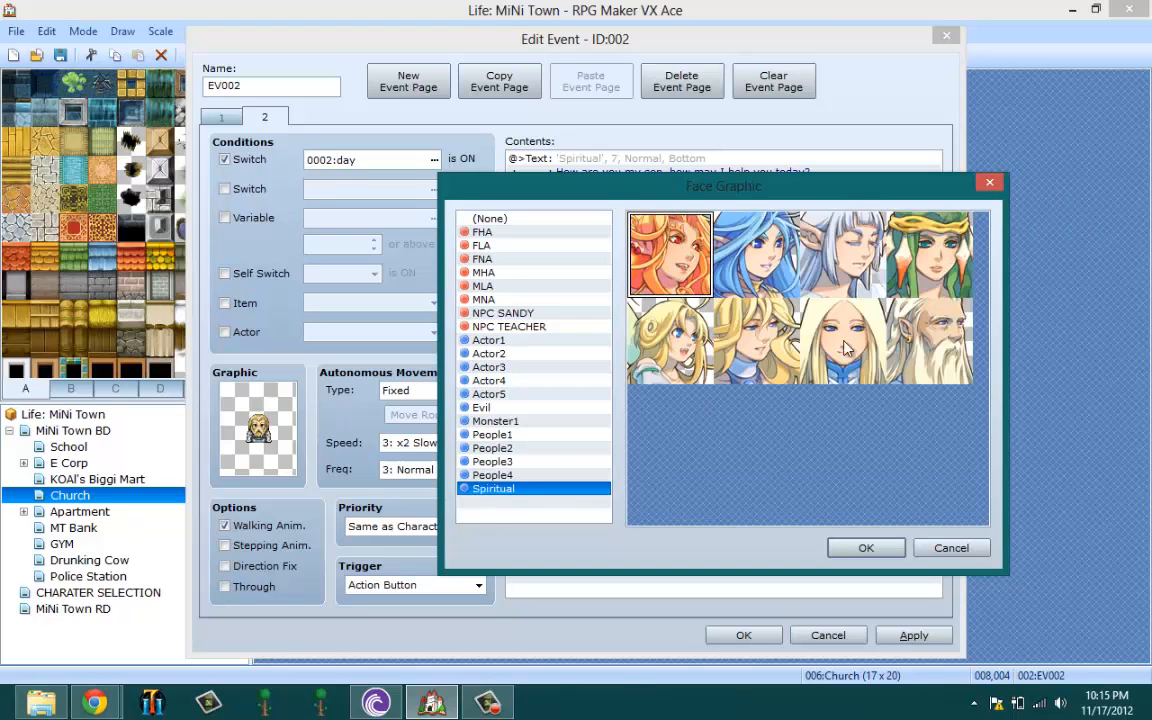
click(929, 341)
click(868, 548)
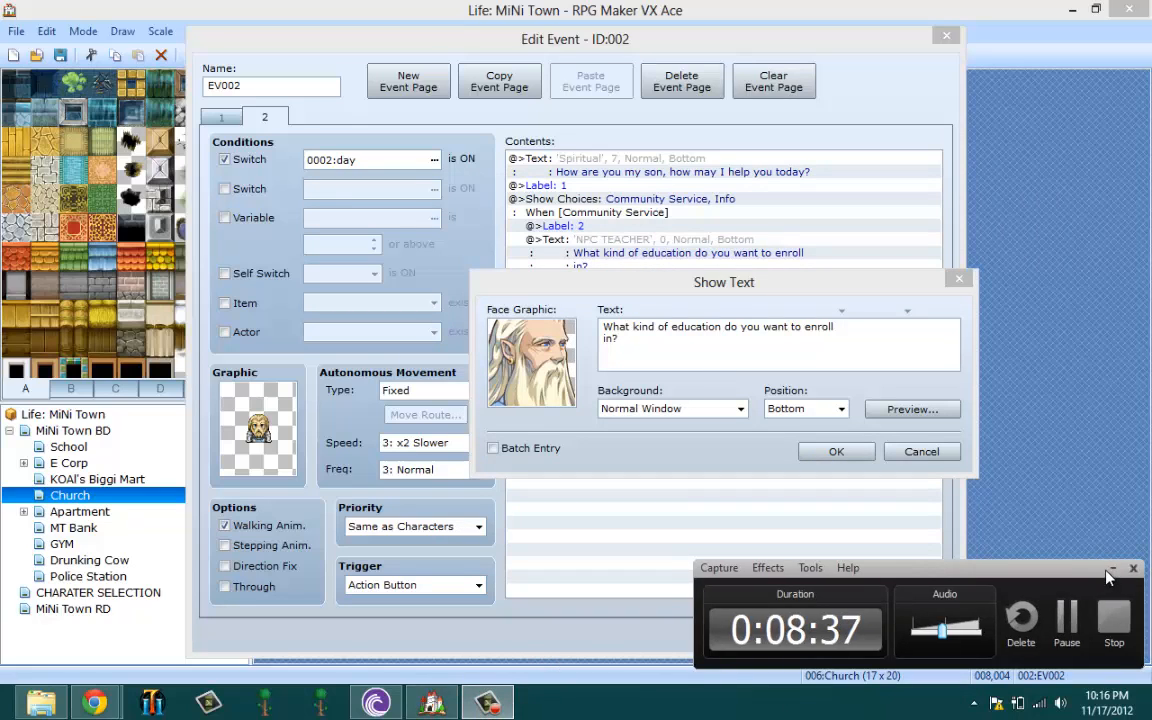
- Replace the Community Service branch's message with "I'll see what we have left for you to do."
click(1112, 568)
drag(634, 342, 200, 209)
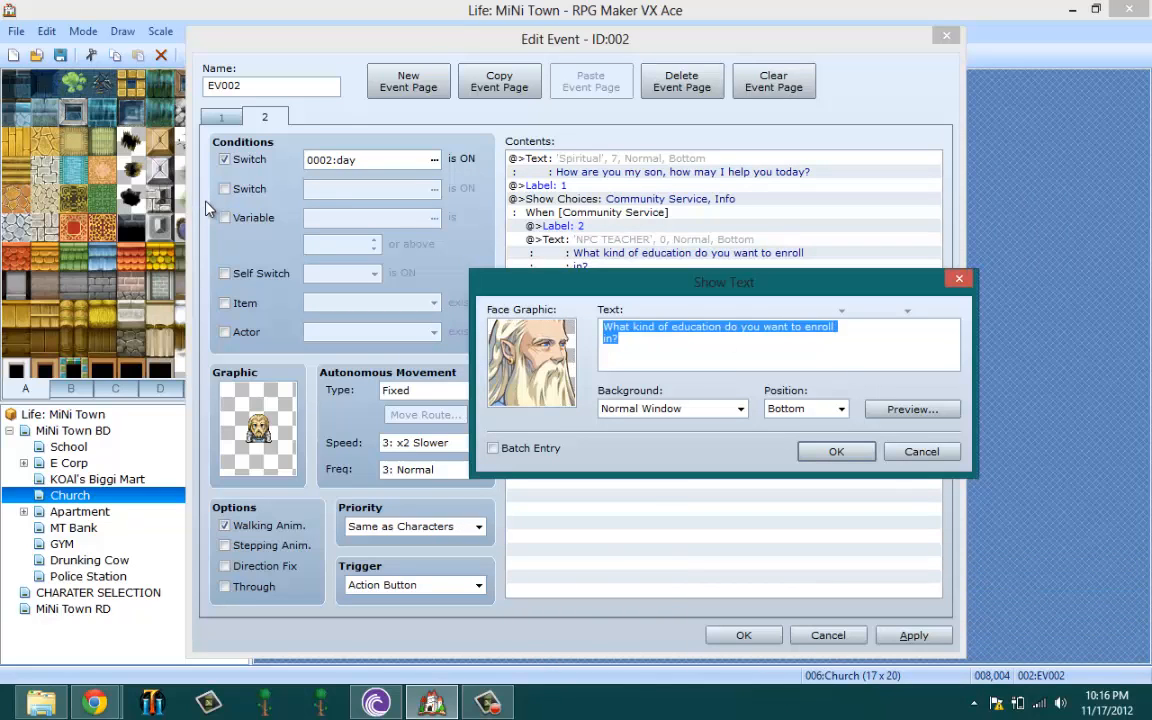
text(I)
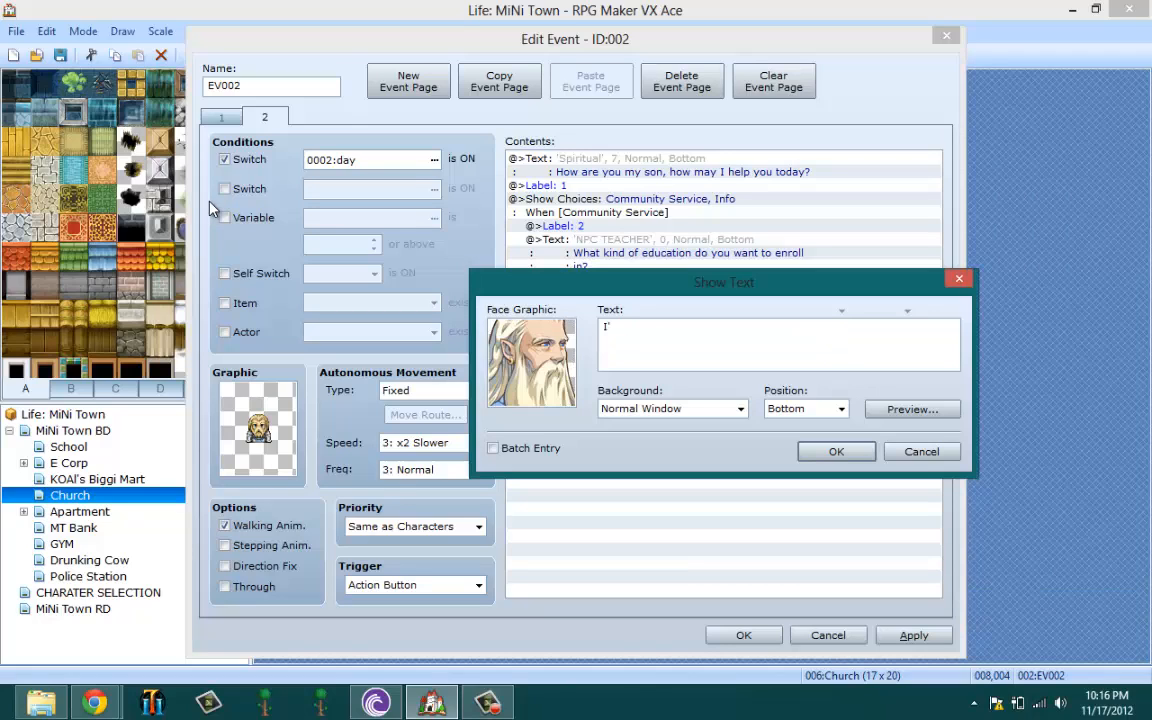
text('ll see what we have left)
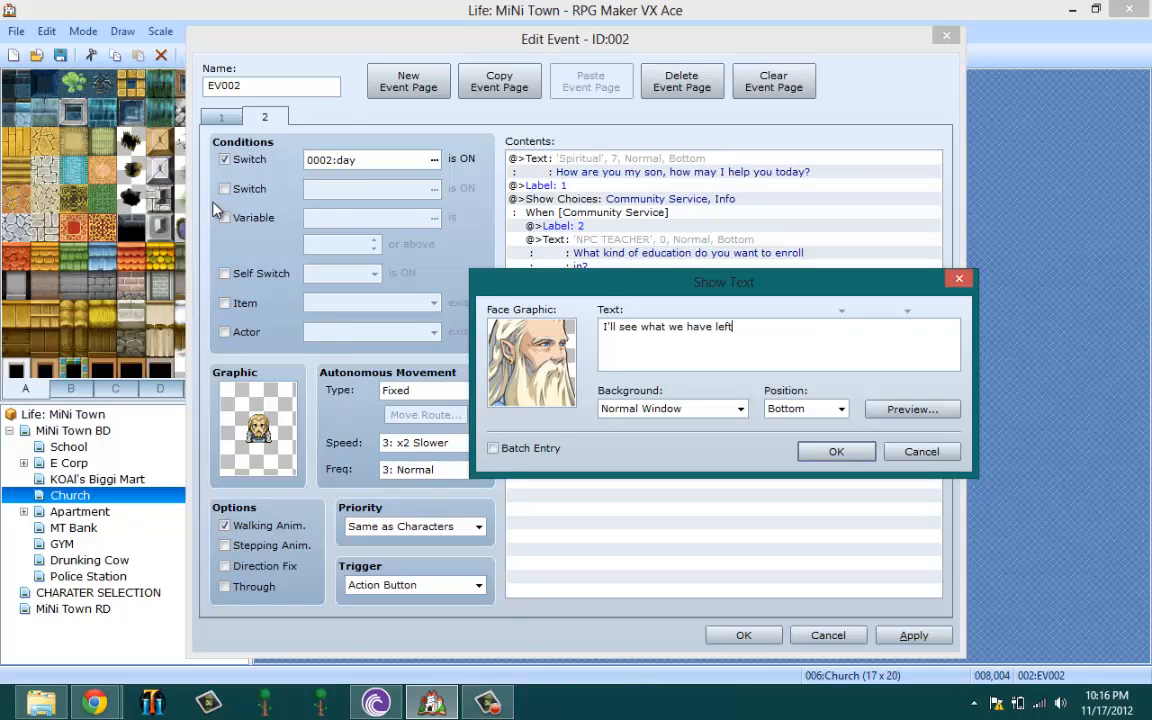
text( for you to do.)
click(836, 452)
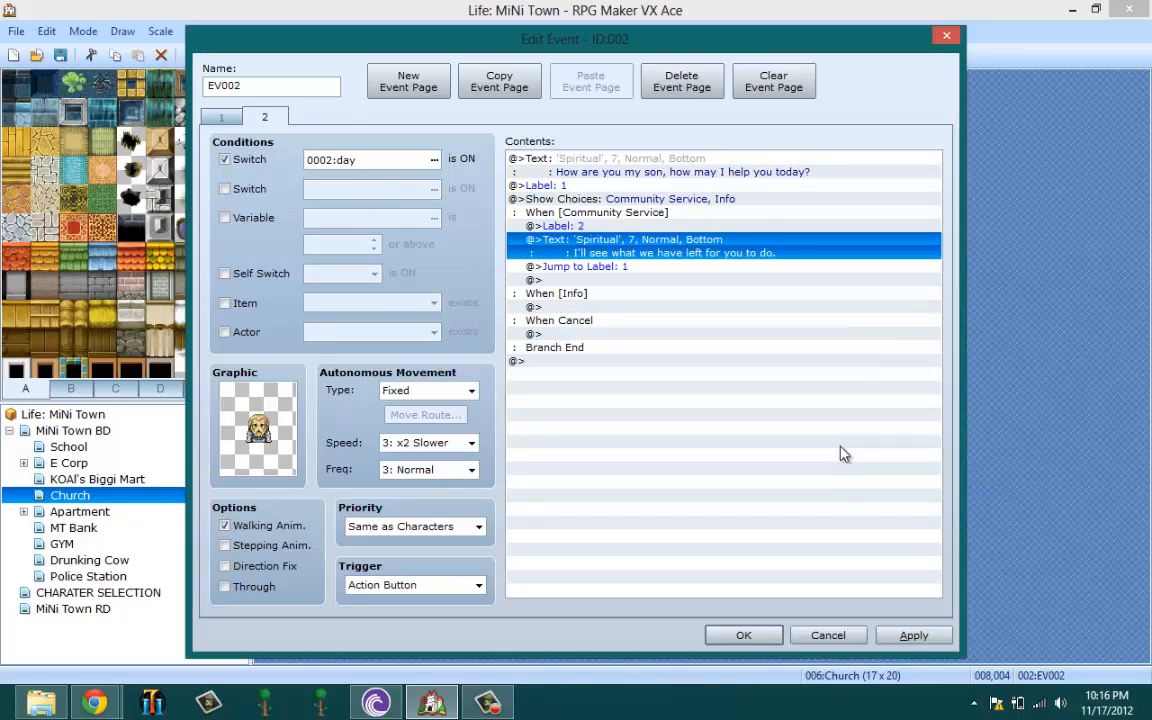
- Delete the Jump to Label 1 and Label 2 commands from the Community Service branch
click(596, 267)
right_click(596, 267)
click(640, 384)
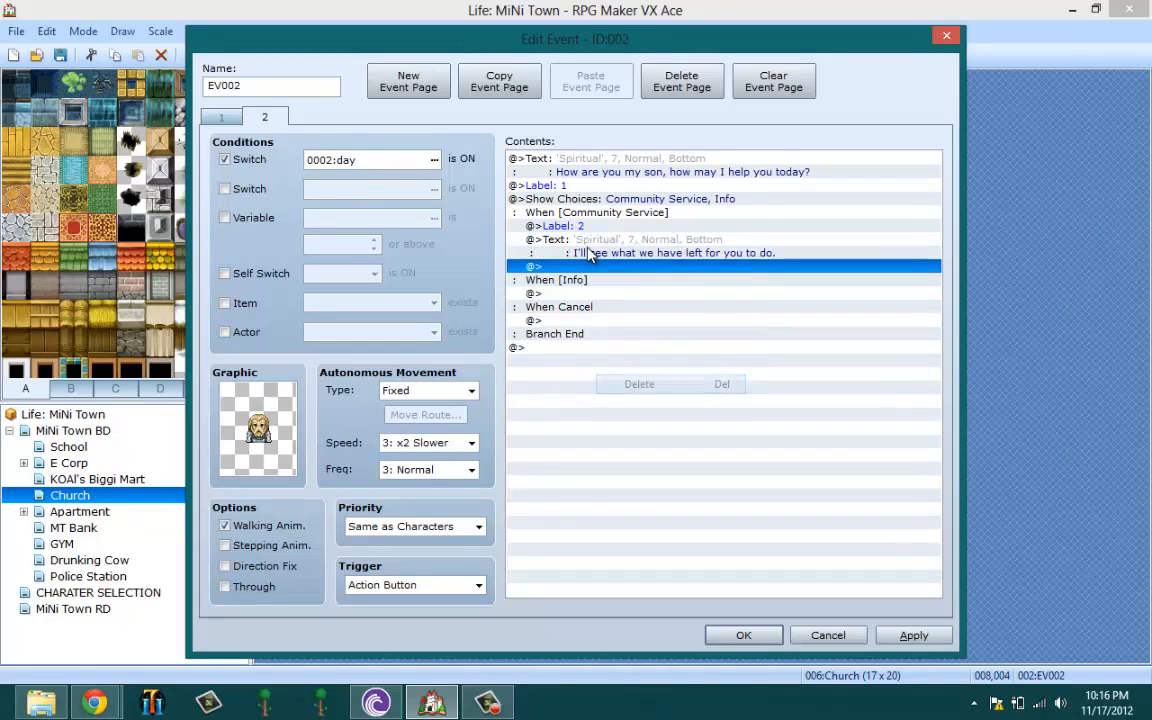
click(586, 214)
click(584, 228)
right_click(584, 240)
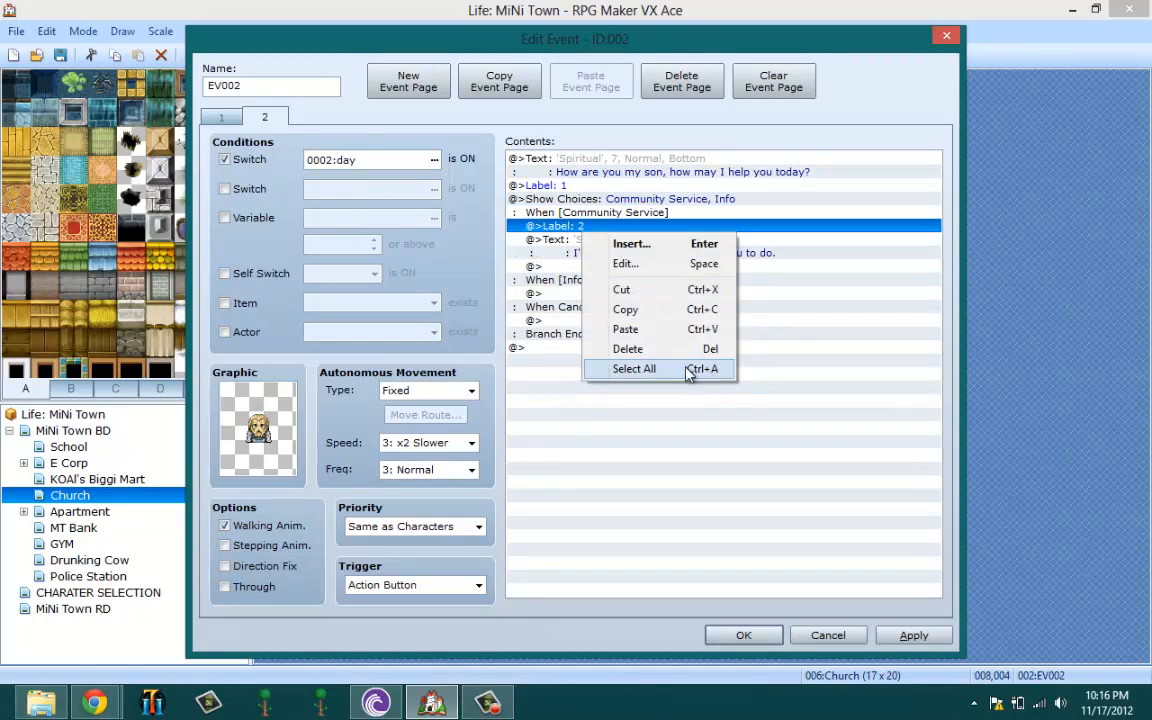
click(662, 350)
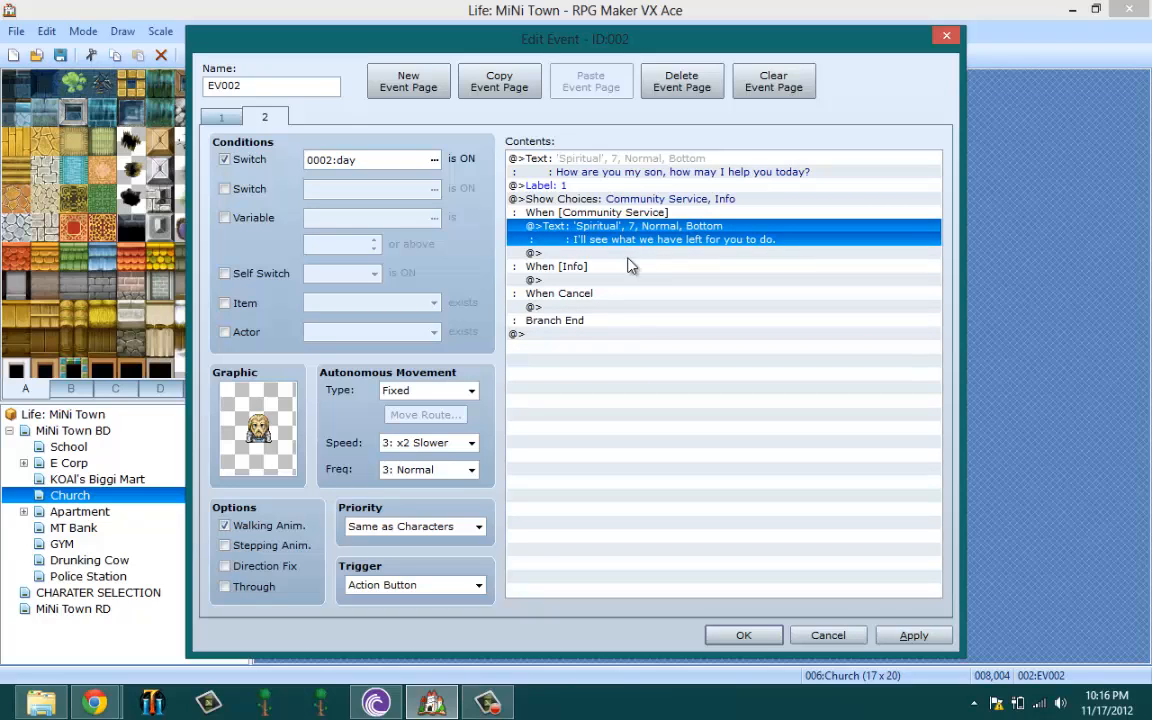
- Start a Conditional Branch below the Community Service message, using the variable 0003:MP as its condition
click(600, 253)
click(622, 227)
click(603, 255)
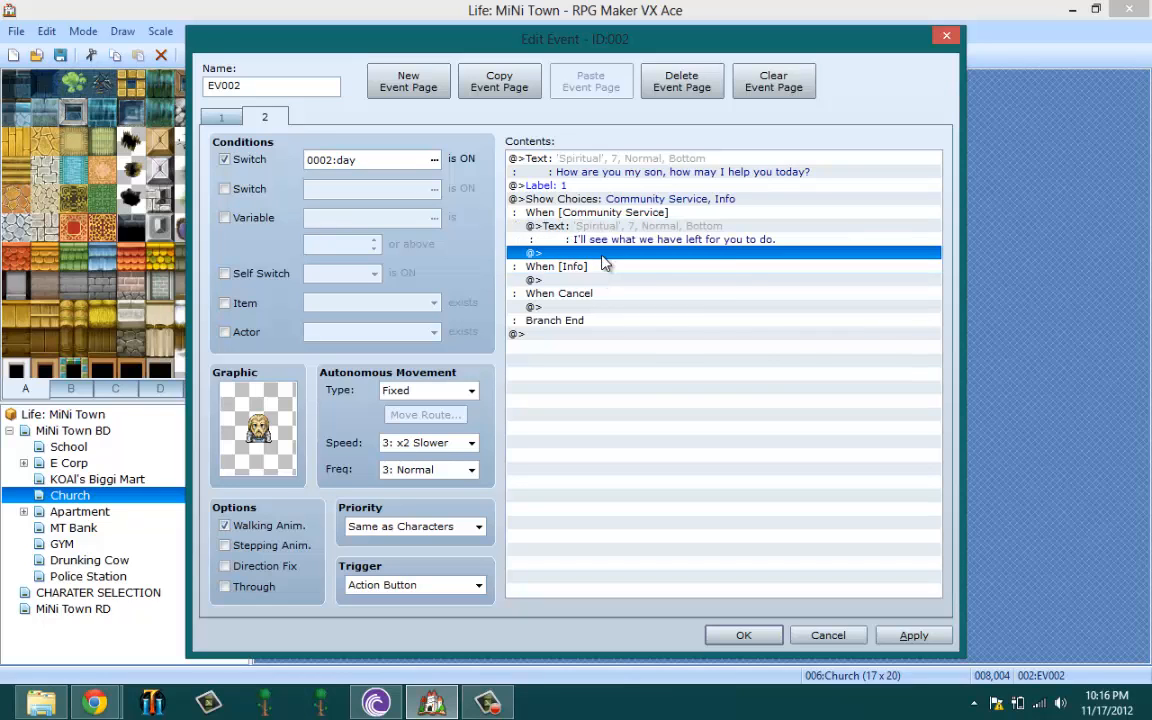
right_click(630, 257)
click(640, 266)
click(552, 139)
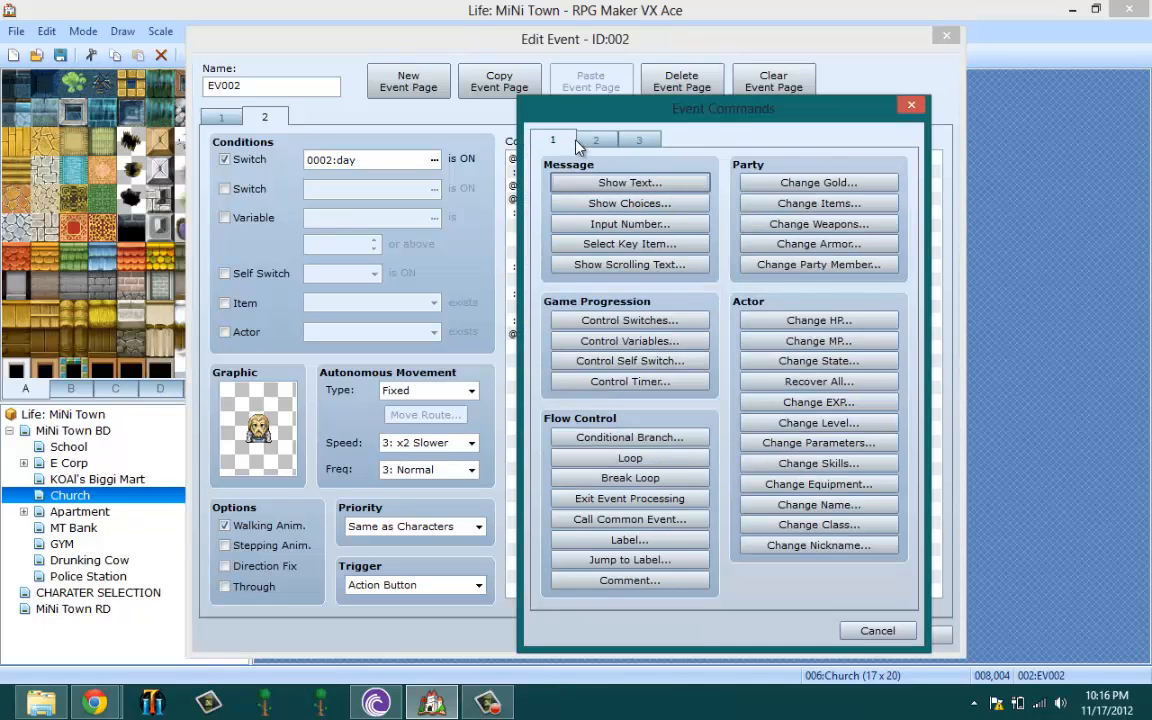
click(617, 437)
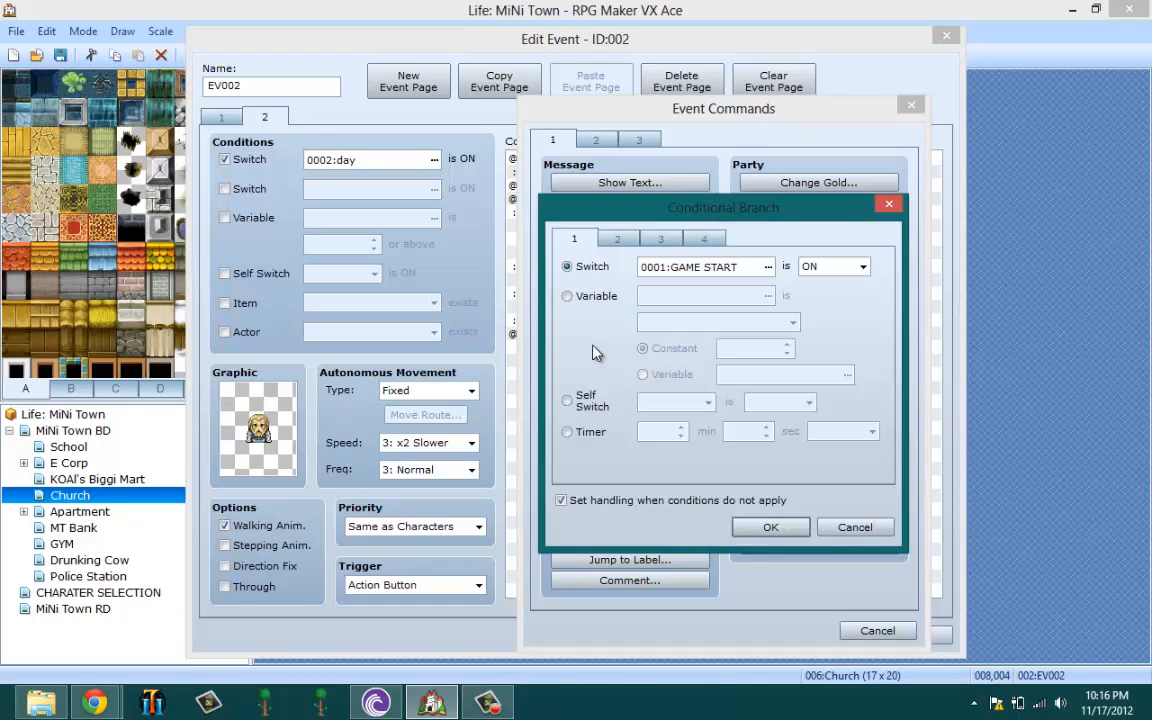
click(567, 296)
click(767, 296)
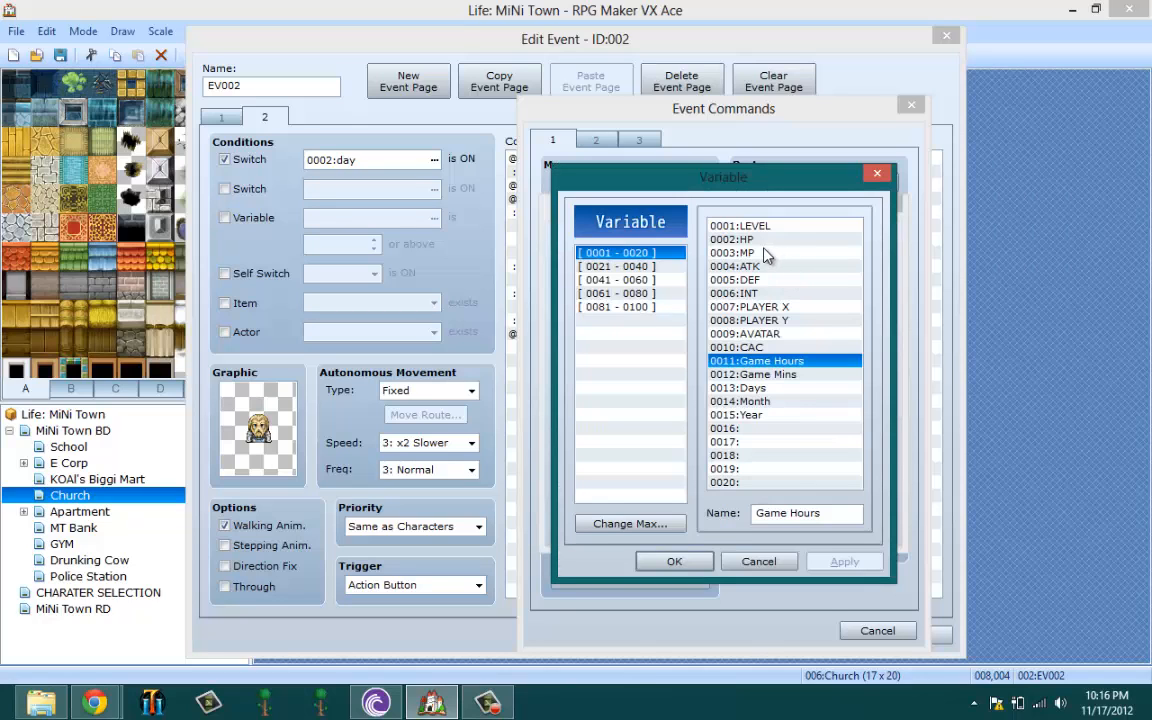
click(766, 253)
click(674, 561)
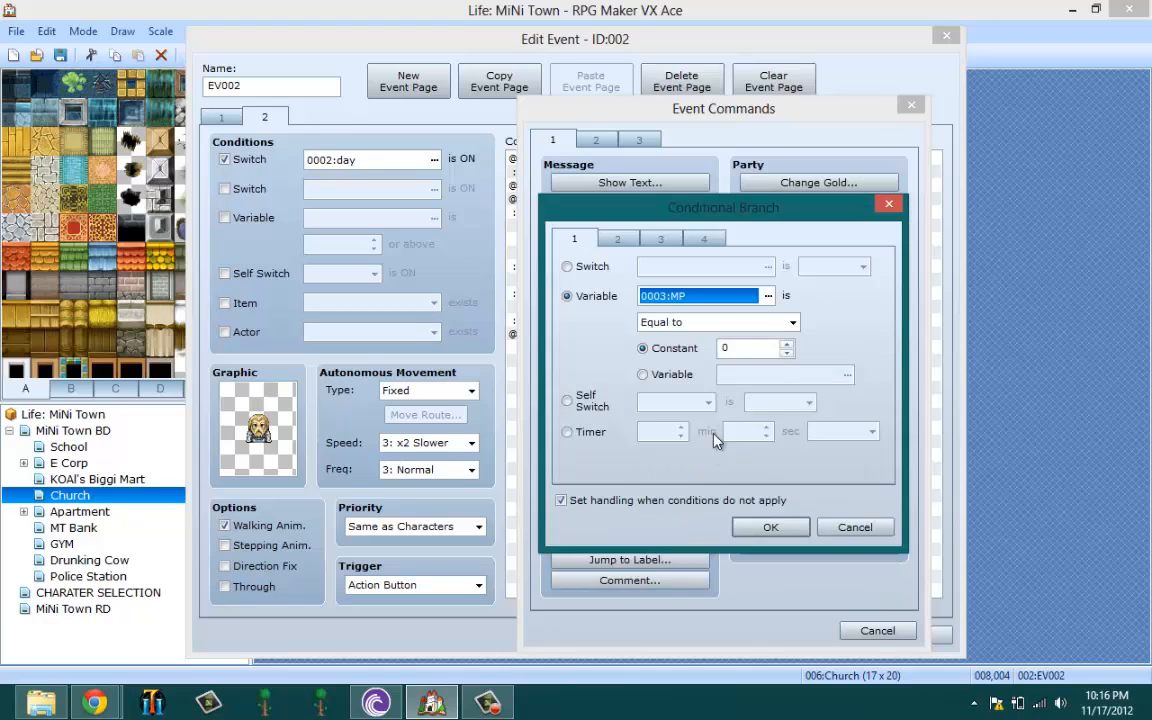
- Make the branch condition Greater than or Equal to the constant 20 and add it to the event
click(733, 347)
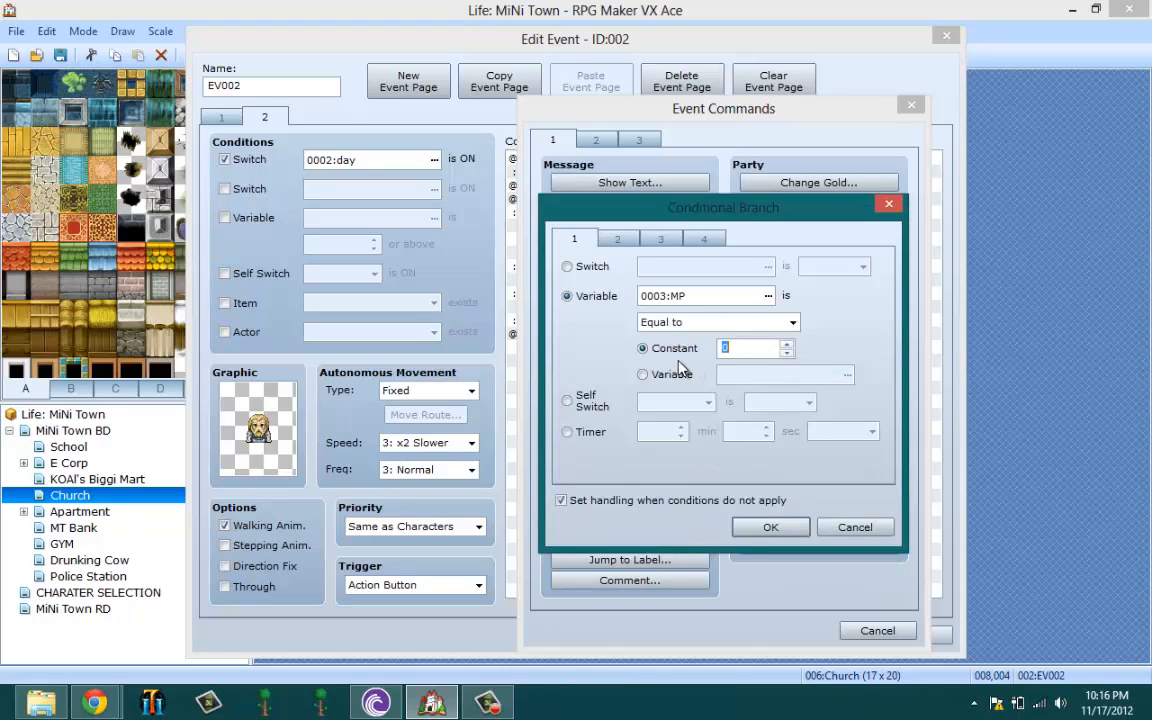
text(20)
click(495, 712)
click(1067, 618)
click(790, 323)
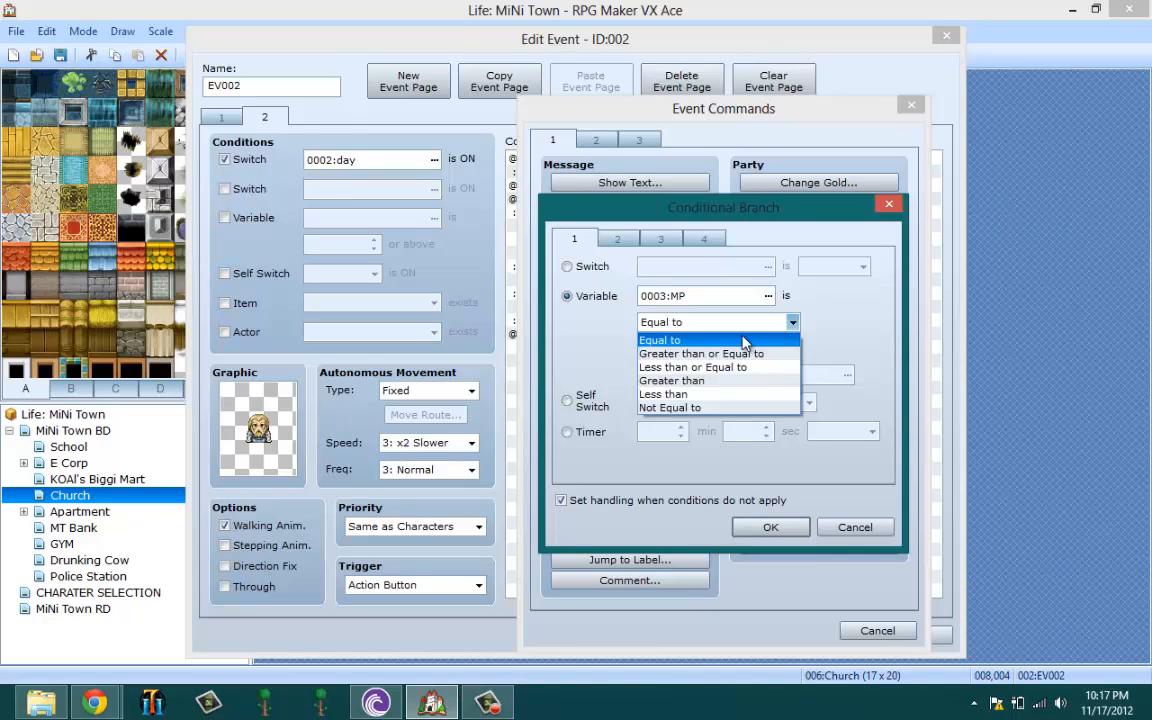
click(743, 354)
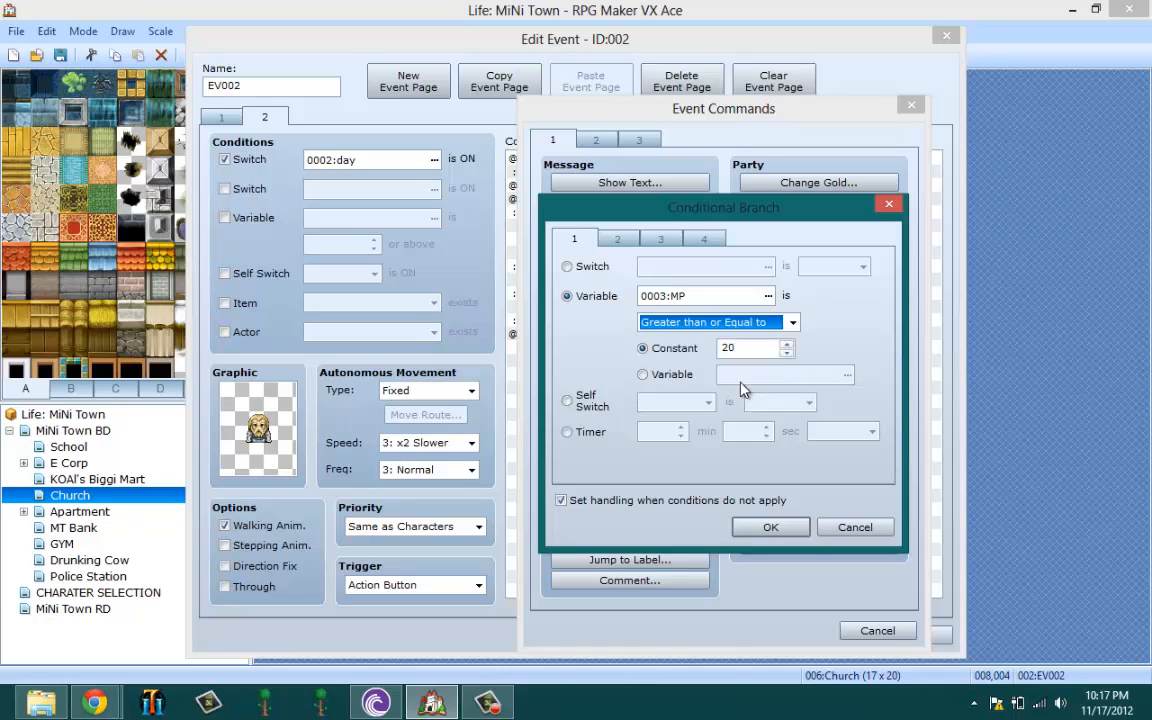
click(770, 527)
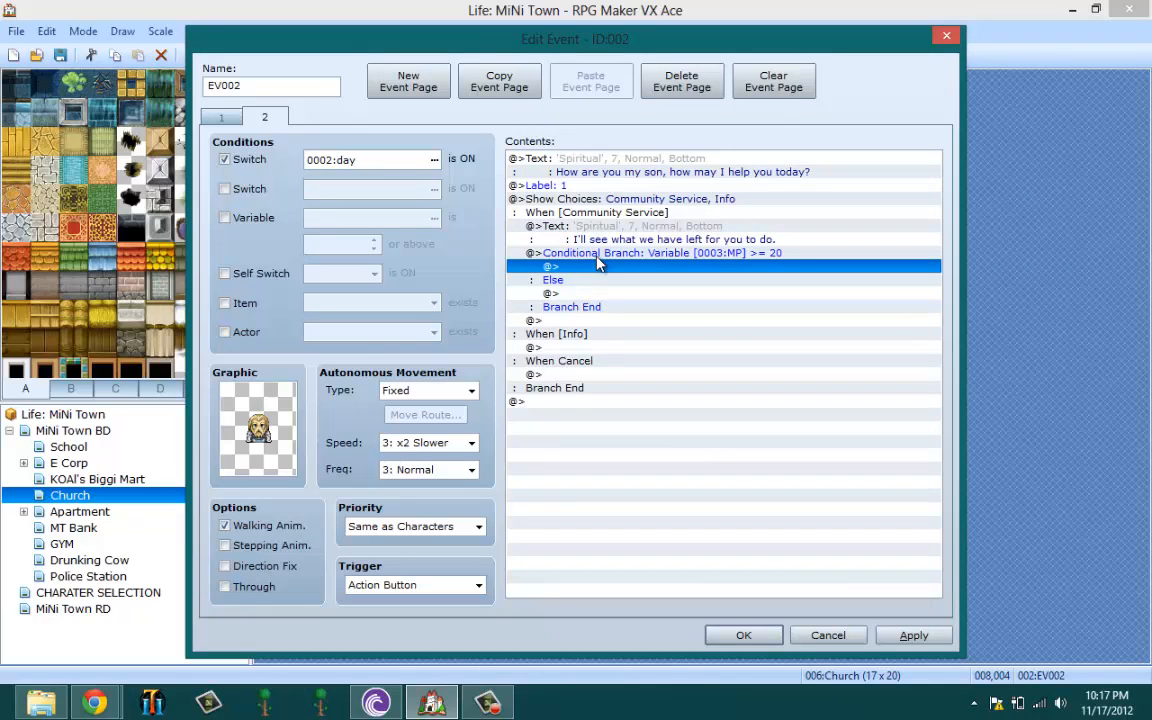
- Insert a Fadeout Screen command as the first command inside the MP conditional branch
right_click(606, 276)
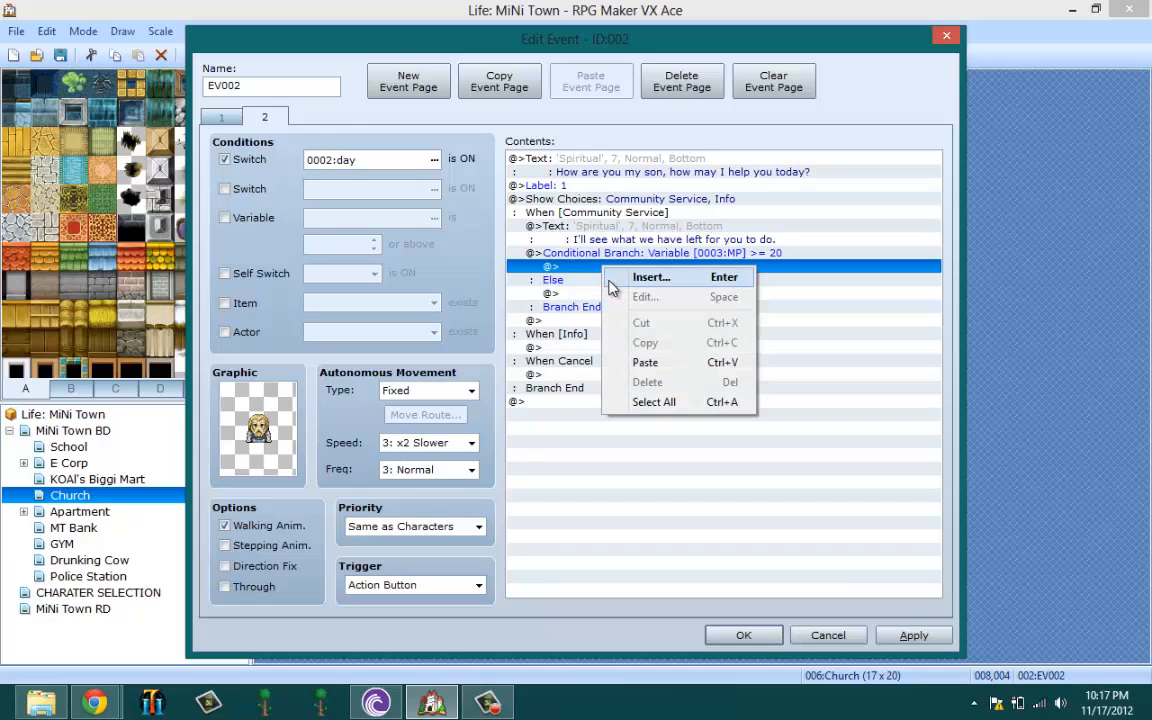
click(580, 268)
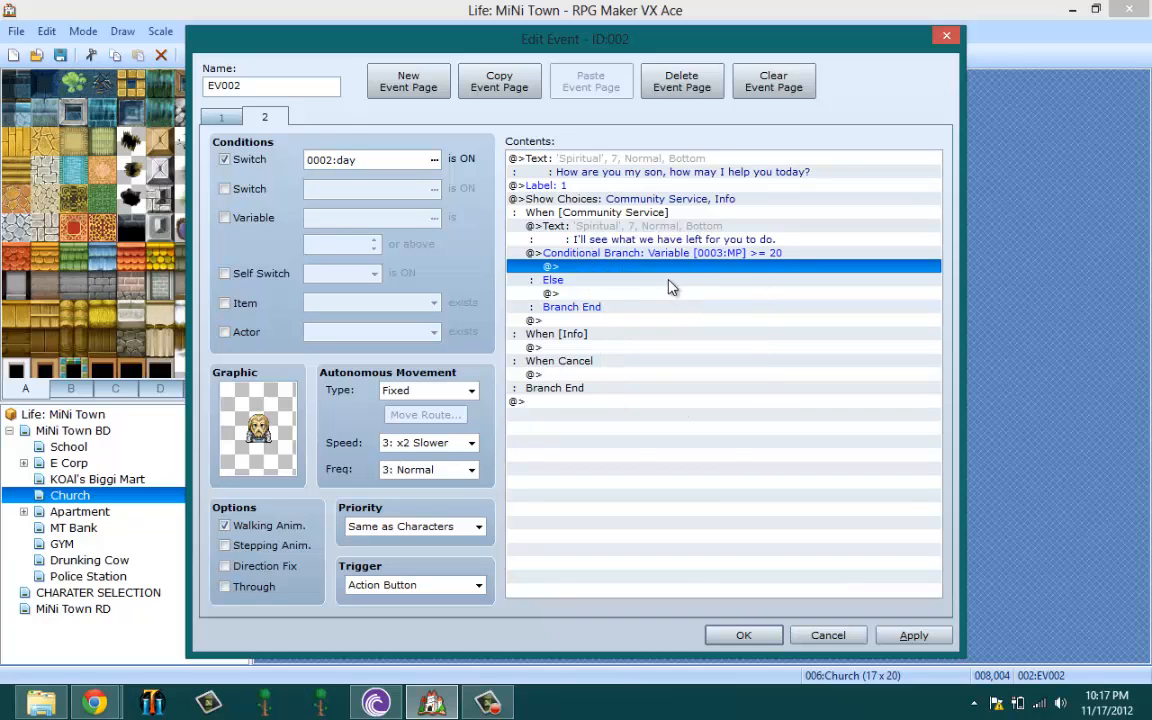
right_click(645, 270)
click(666, 281)
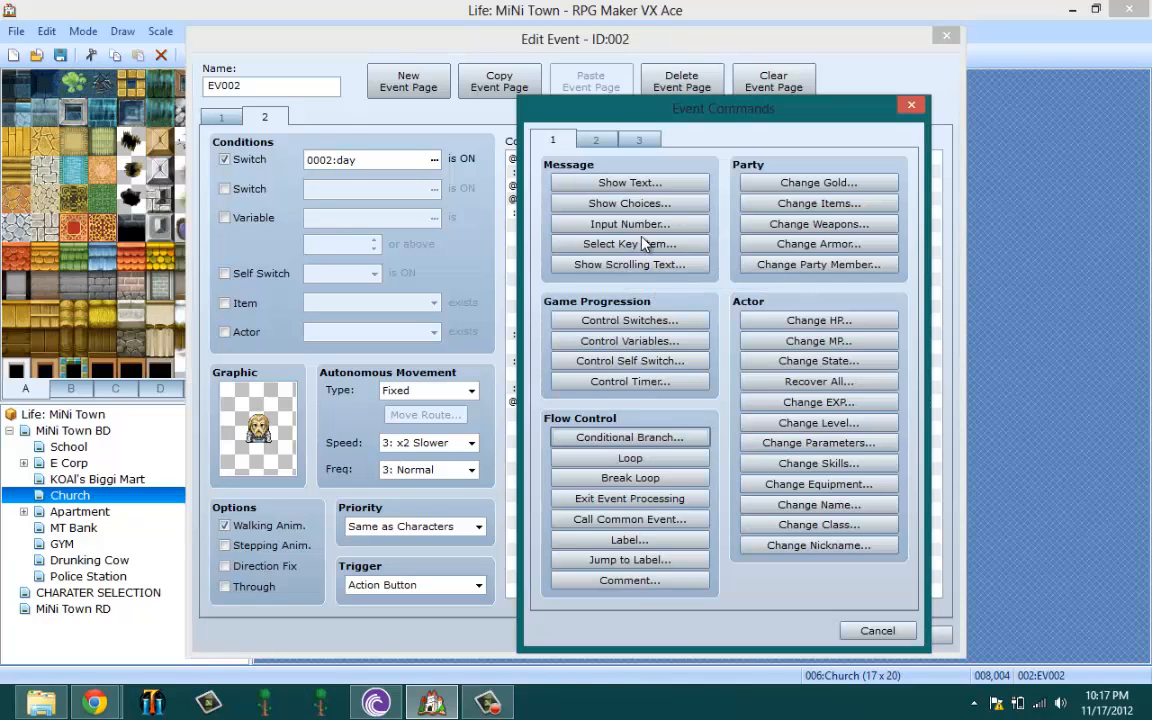
click(597, 140)
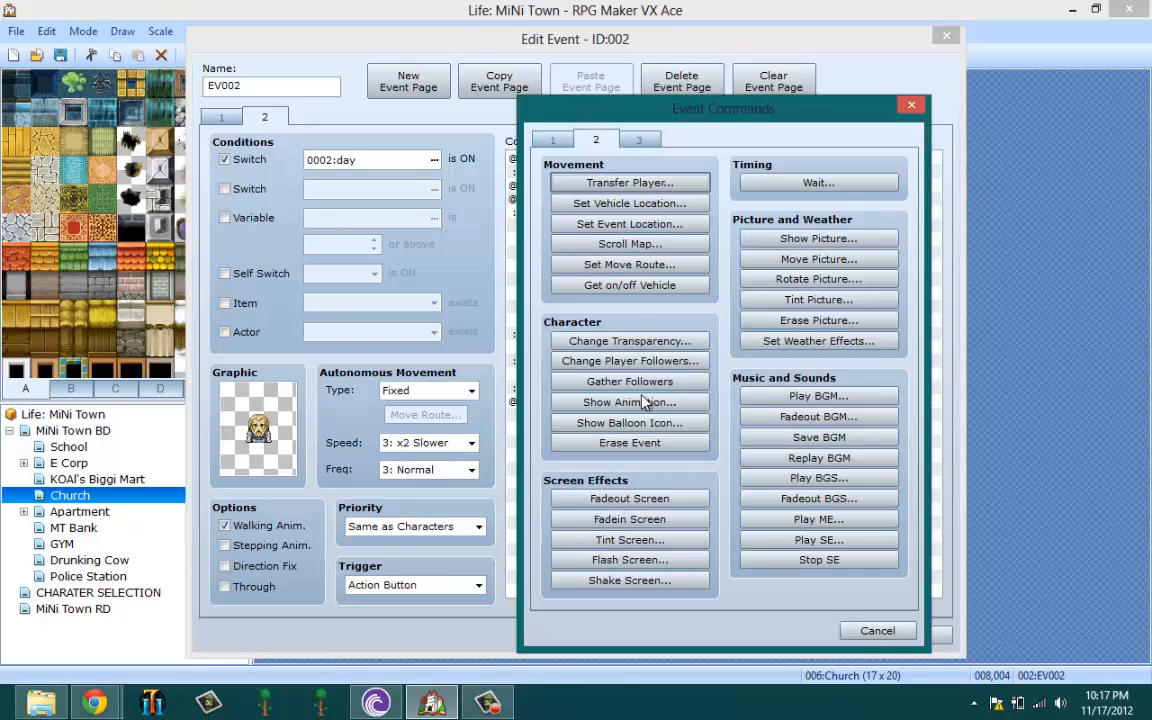
click(627, 504)
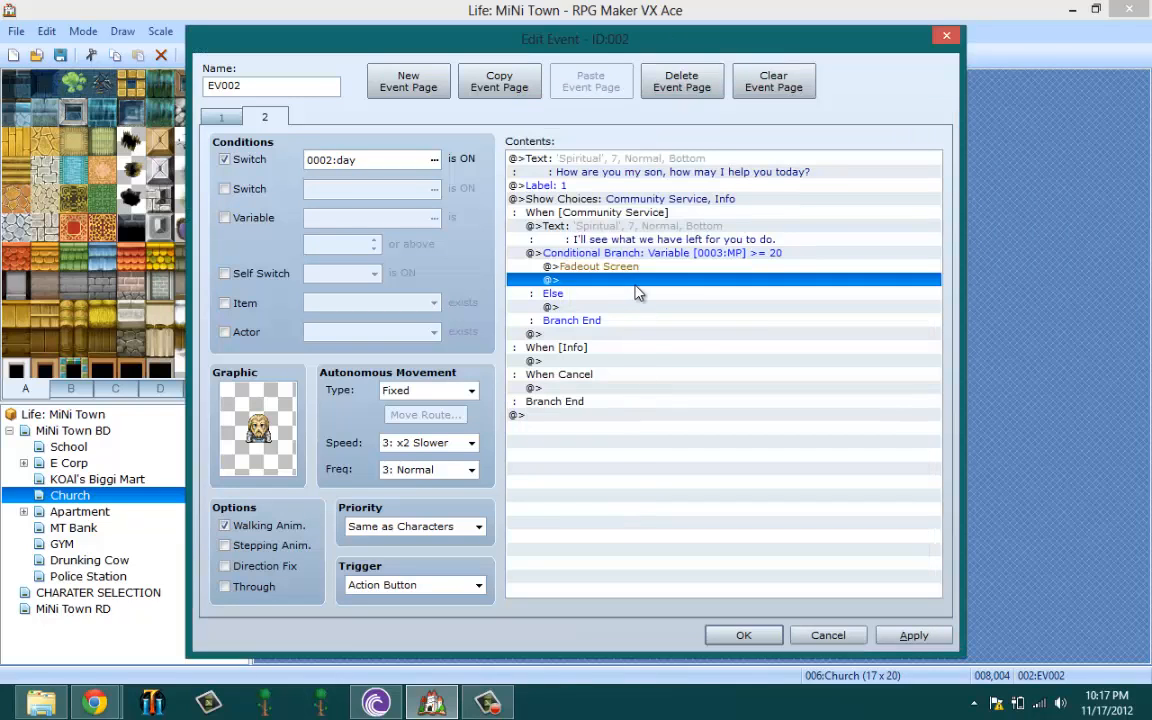
- Add a Wait command of 30 frames after the Fadeout Screen
right_click(652, 296)
click(680, 302)
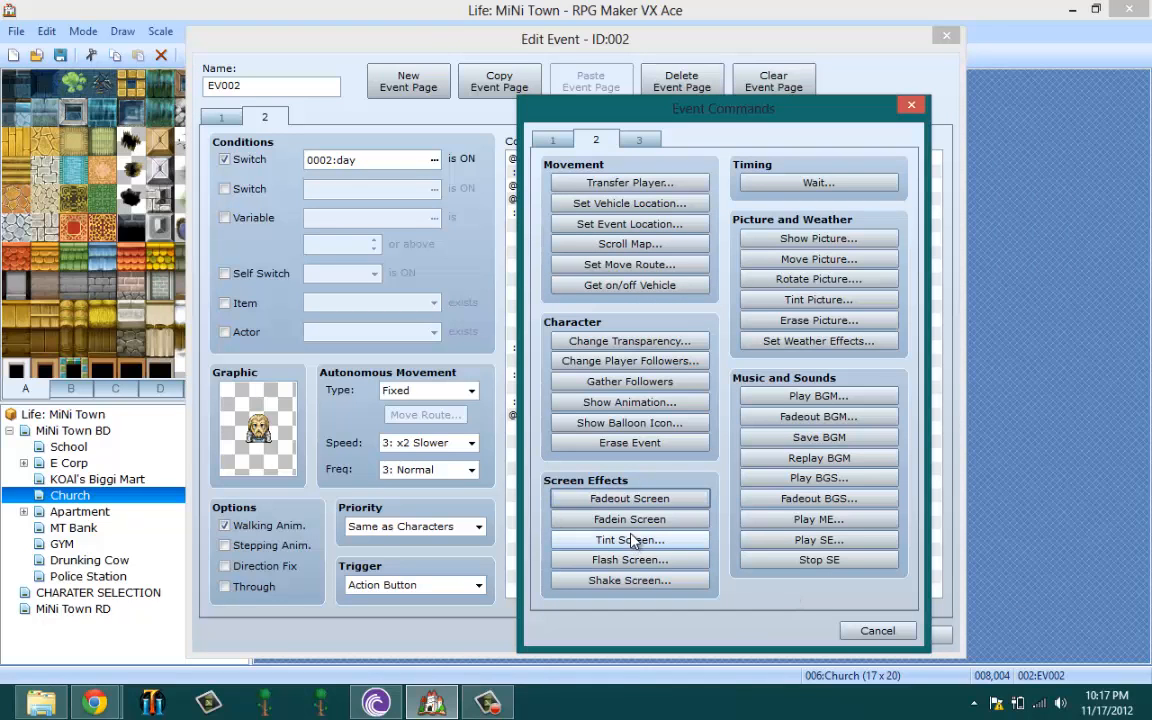
click(805, 182)
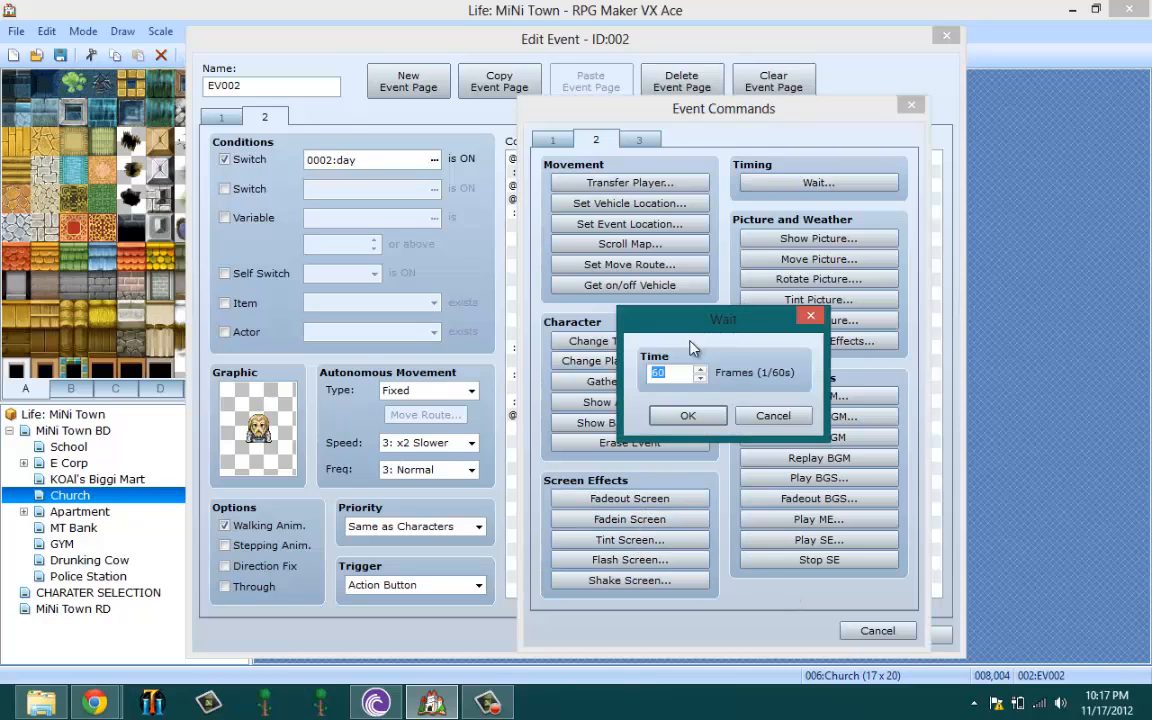
text(30)
click(676, 414)
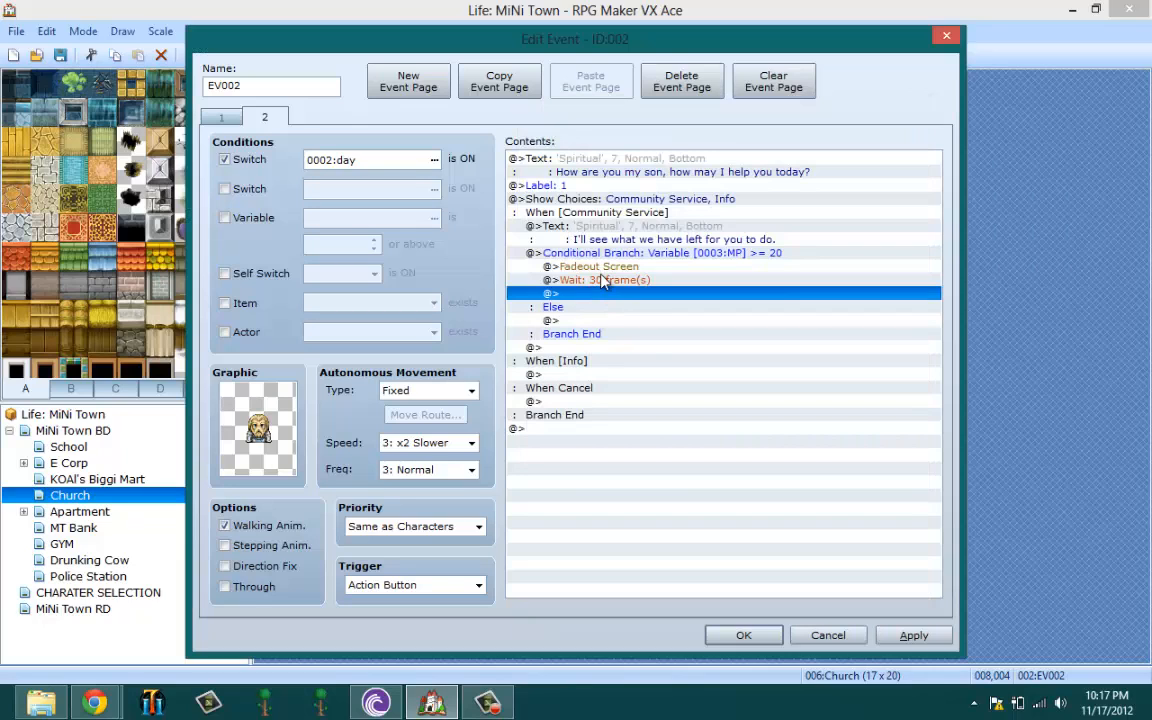
- Change the duration of the Wait command to 25 frames
right_click(602, 280)
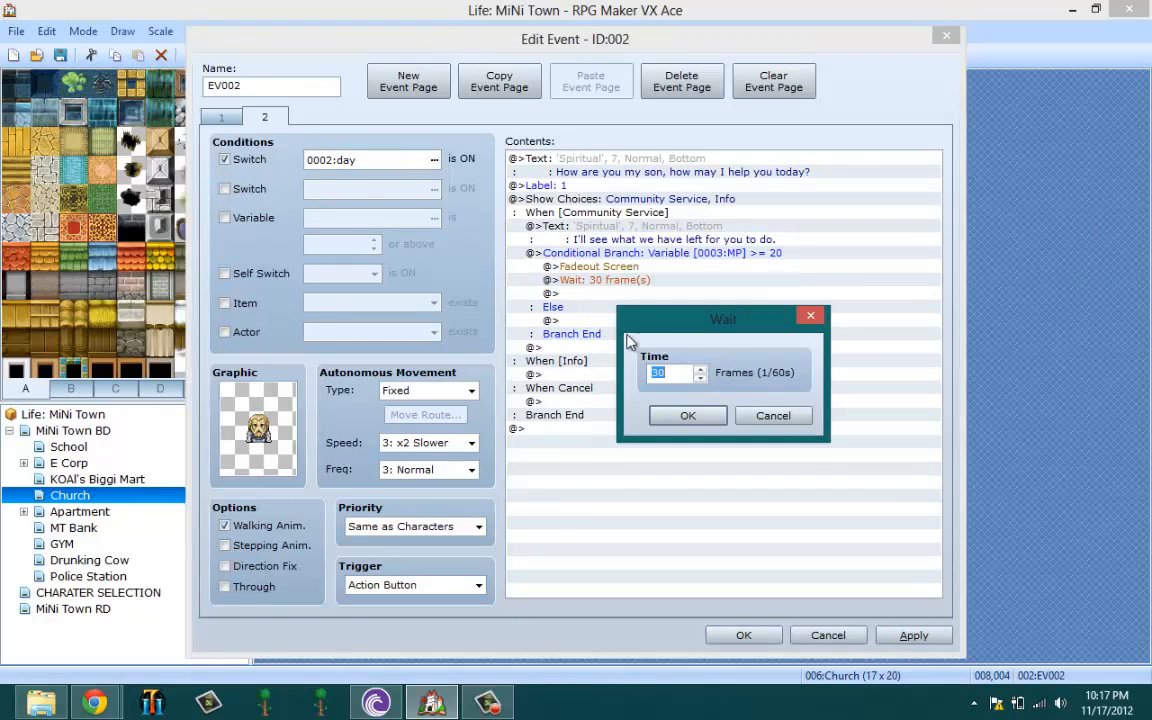
text(25)
click(686, 416)
- Paste the previously cut Public/Private choices block below the Wait command and review its contents
click(617, 294)
right_click(617, 296)
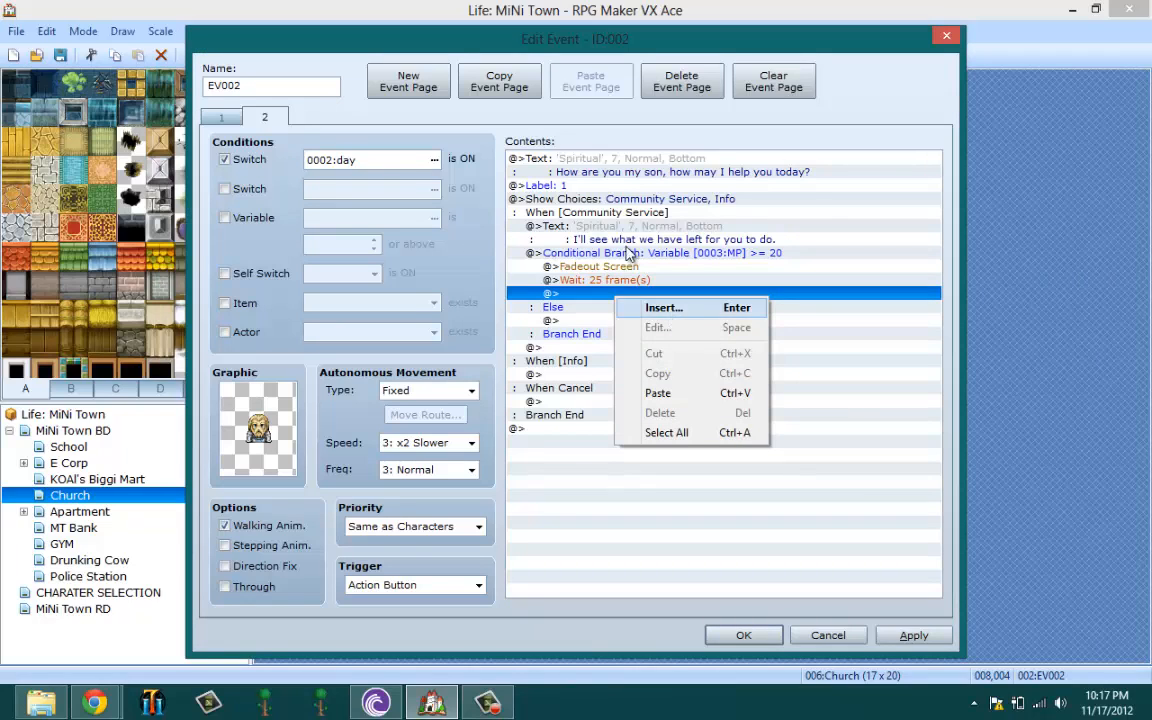
click(658, 393)
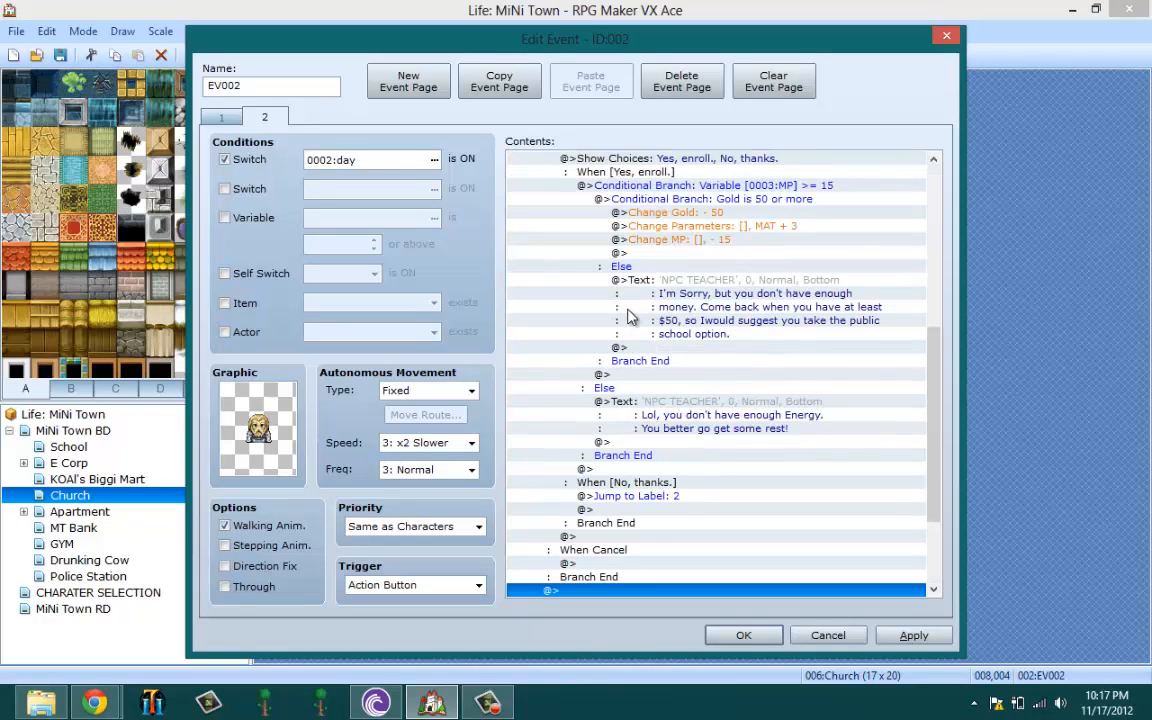
scroll(655, 290, up, 2)
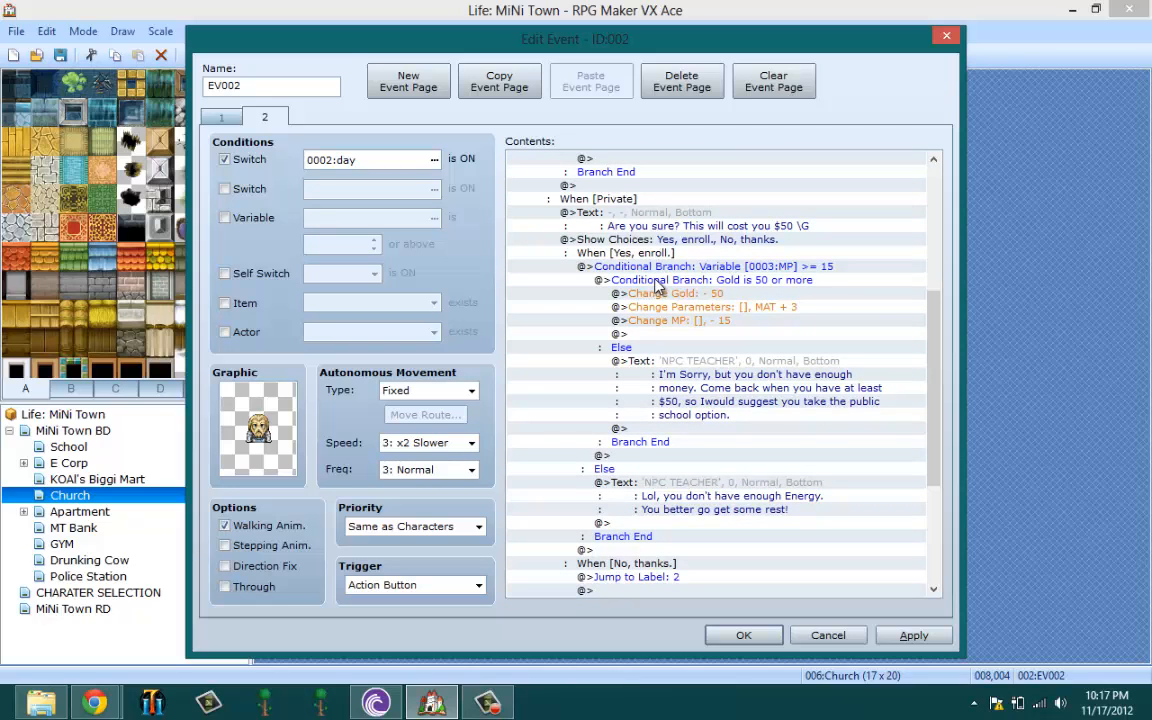
scroll(658, 287, up, 6)
scroll(658, 287, up, 1)
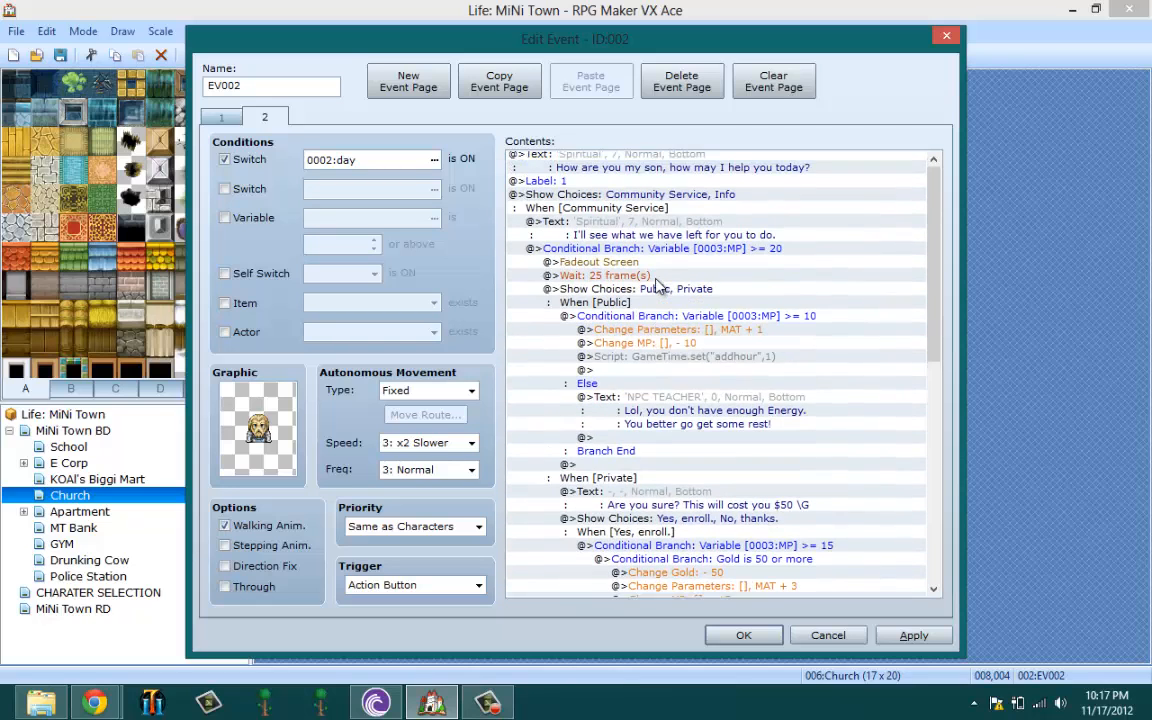
scroll(658, 287, up, 1)
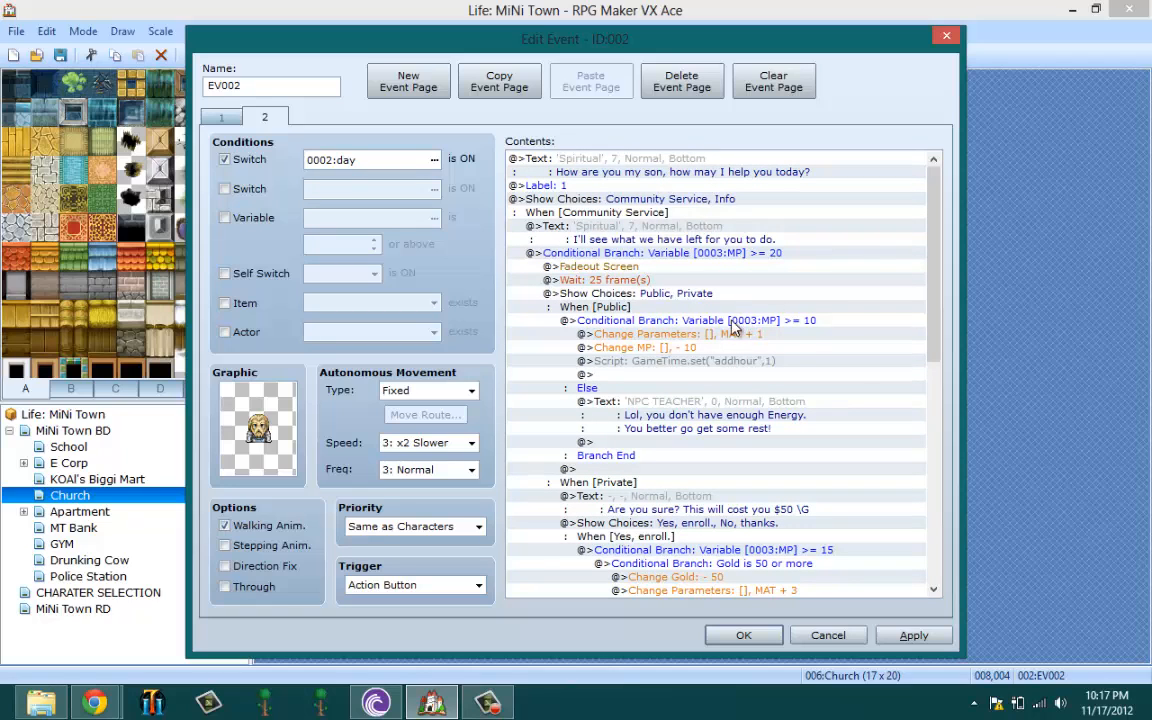
- Cut the pasted Public/Private choices block back out of the MP conditional branch
click(659, 255)
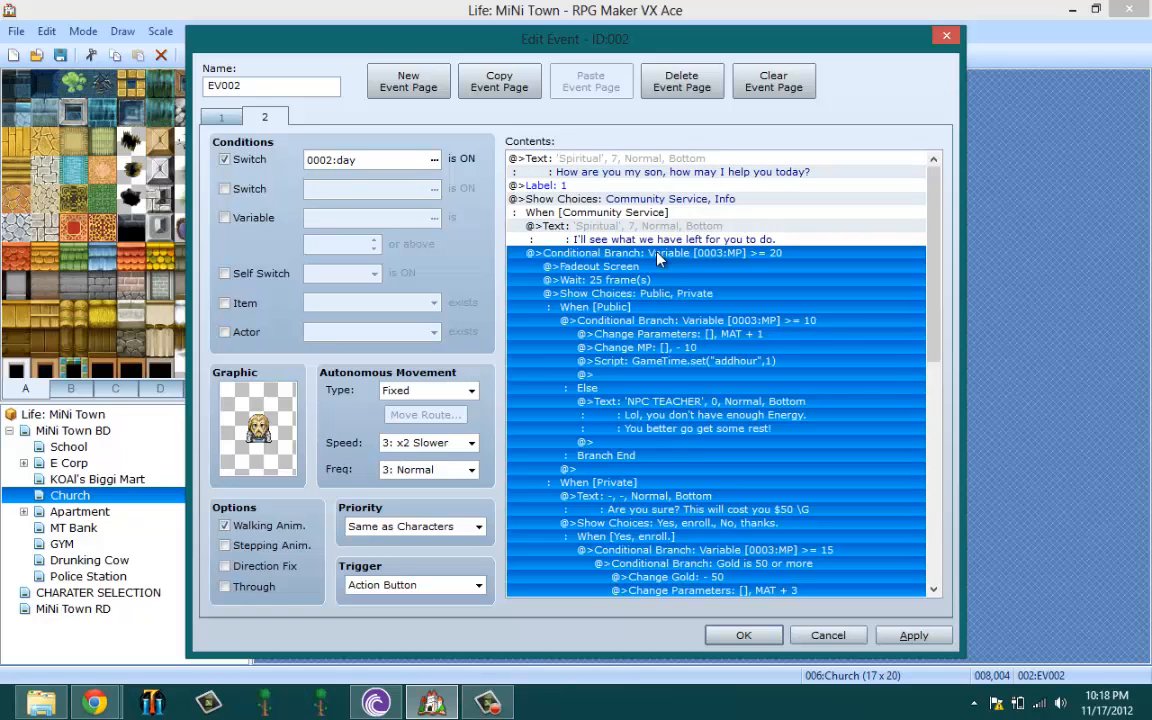
click(648, 282)
click(648, 294)
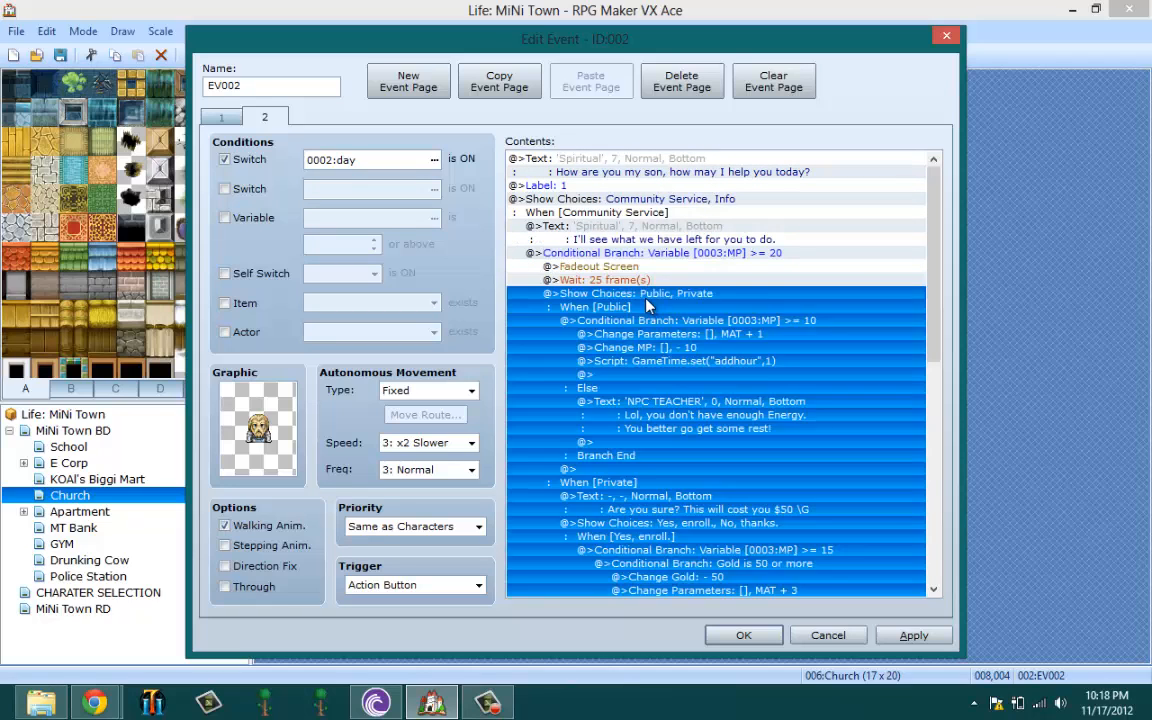
right_click(648, 308)
click(683, 361)
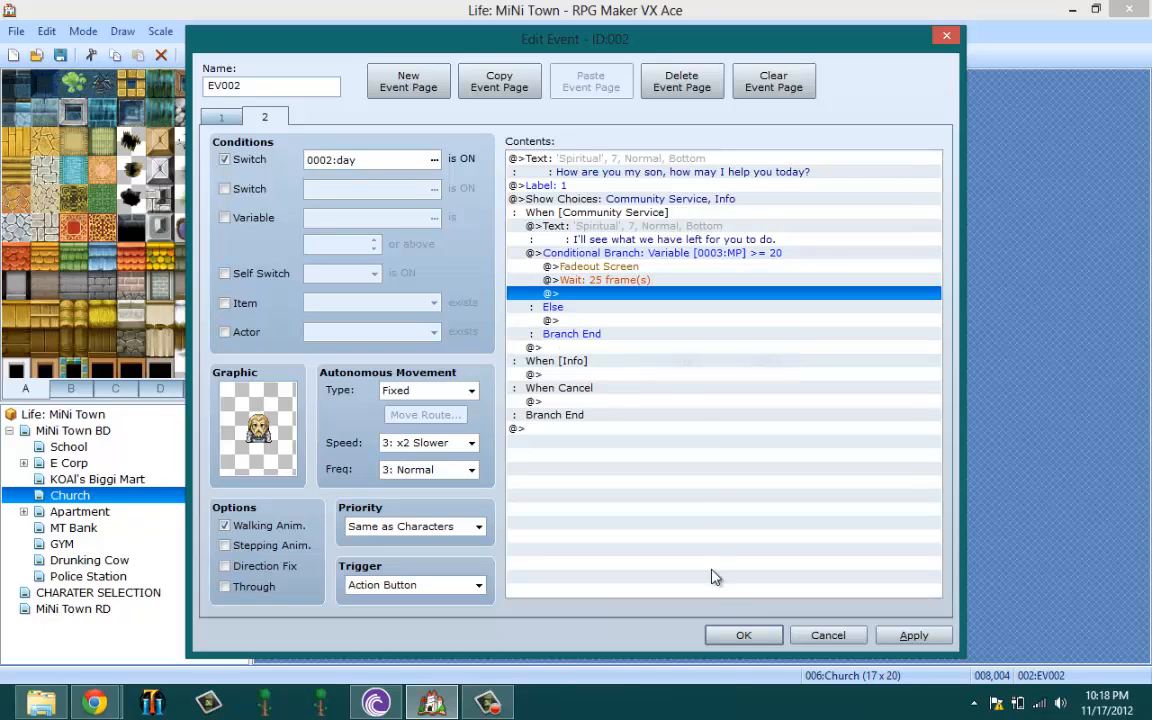
- Save the priest event and copy the GameTime.set("addhour",1) script command from the Public branch of the School teacher event
click(740, 634)
click(76, 447)
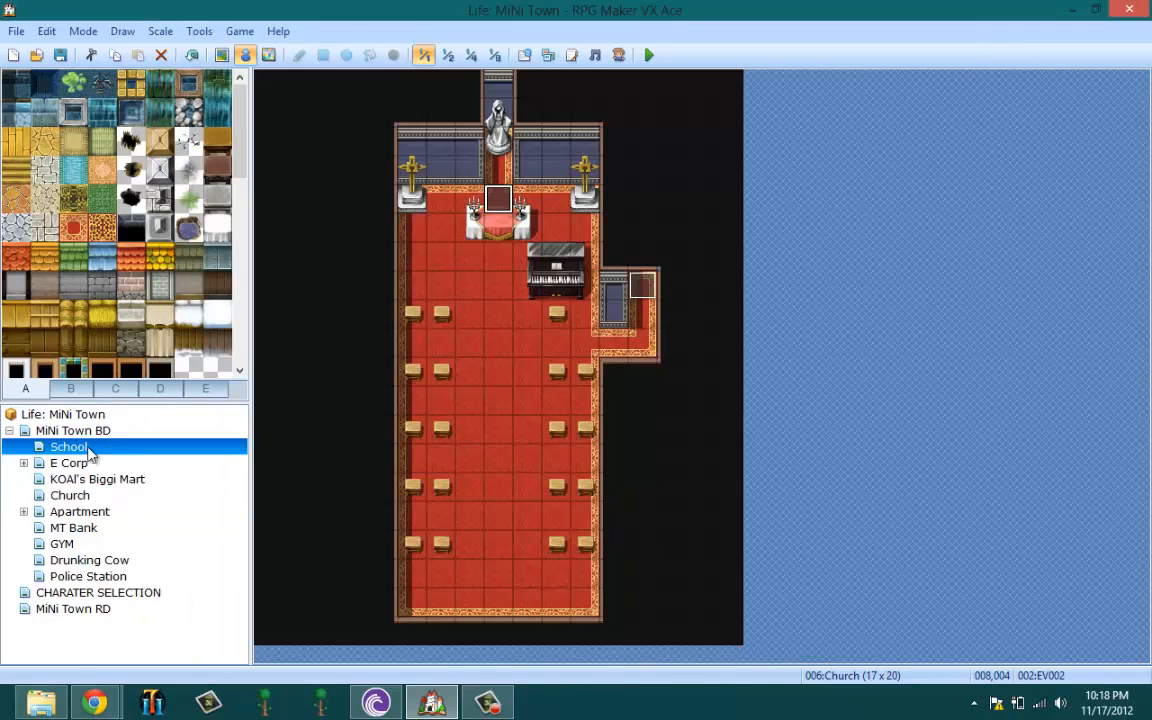
double_click(472, 262)
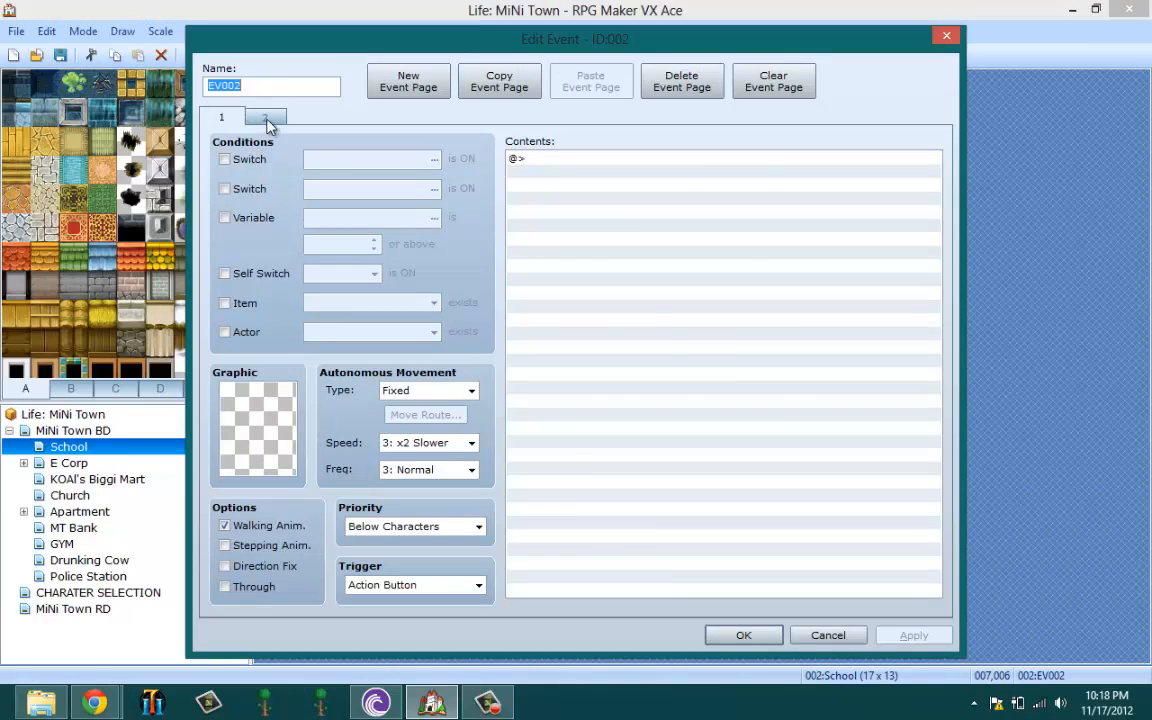
click(264, 117)
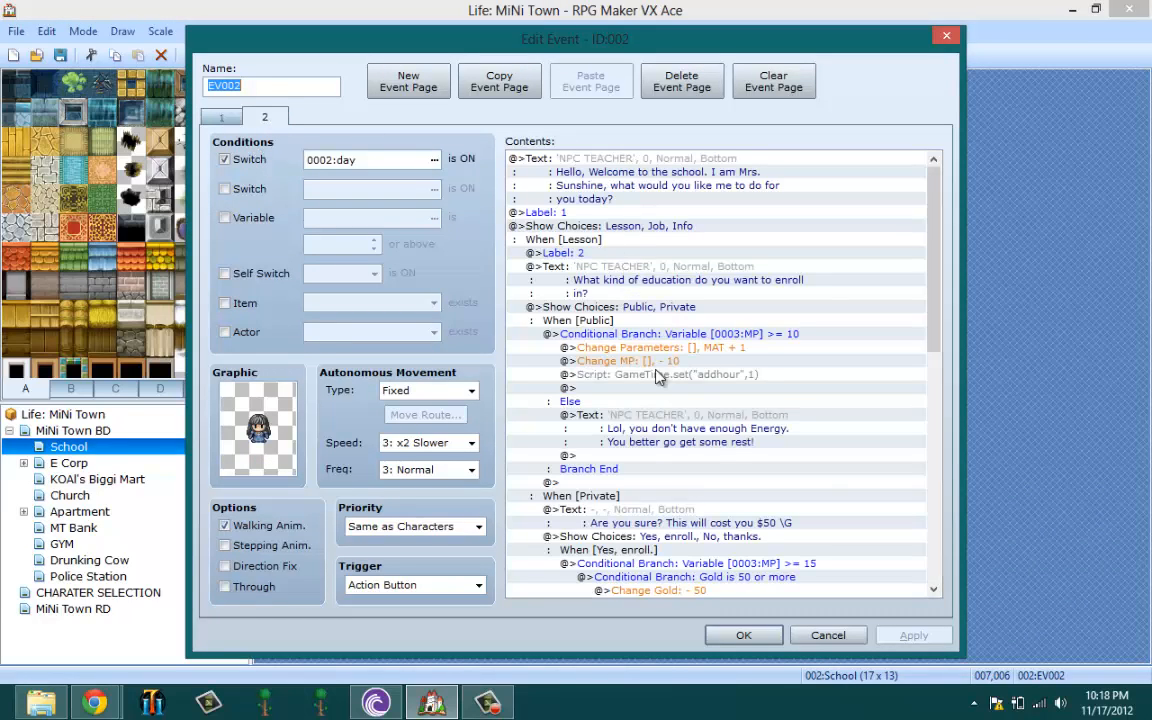
click(660, 375)
right_click(659, 380)
click(708, 459)
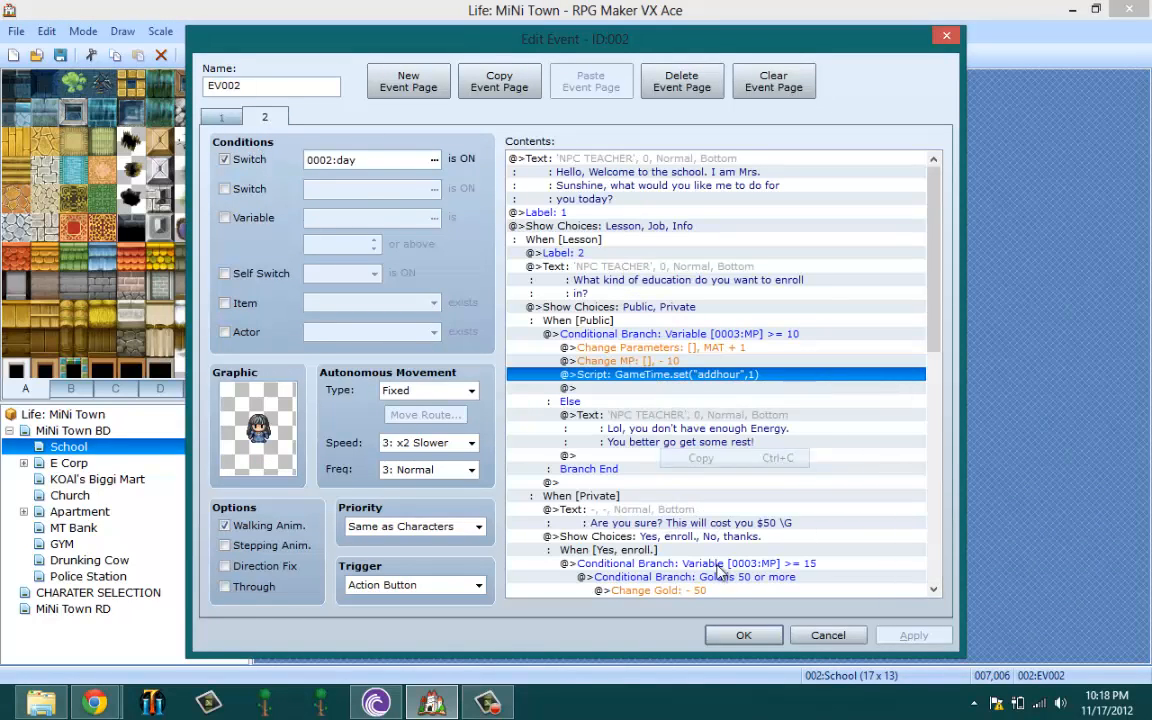
click(749, 637)
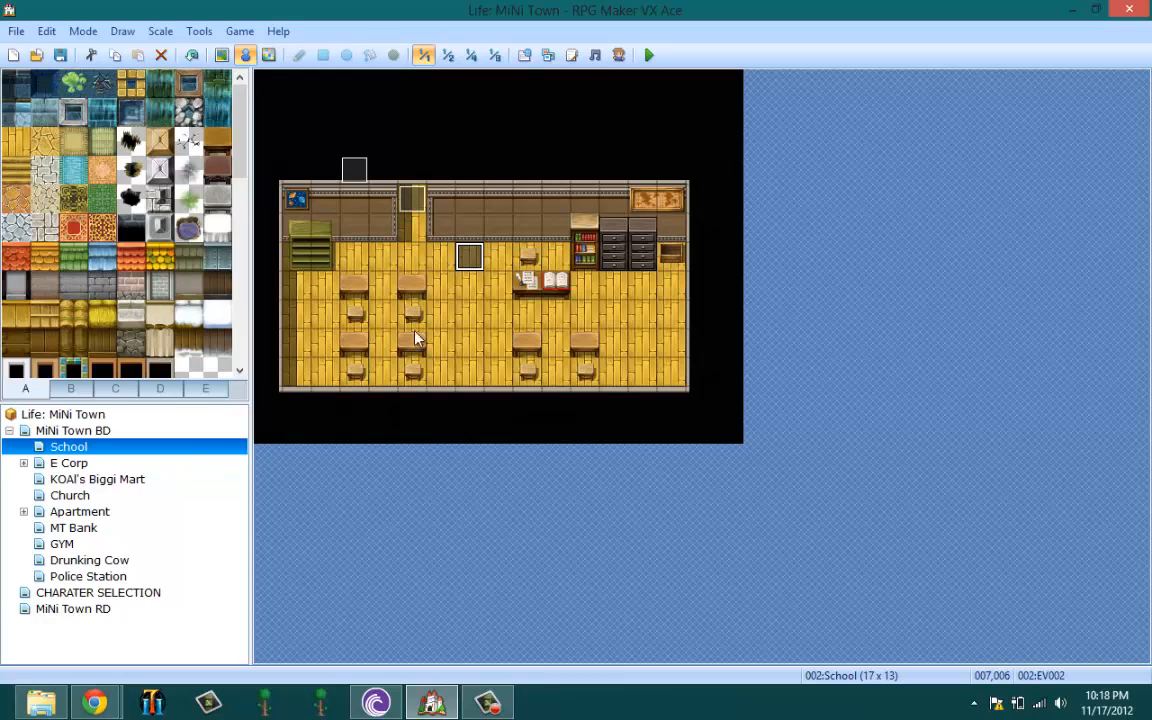
- Paste the copied GameTime.set("addhour",1) script command below the Wait command on page 2 of the Church priest event
click(70, 495)
right_click(490, 205)
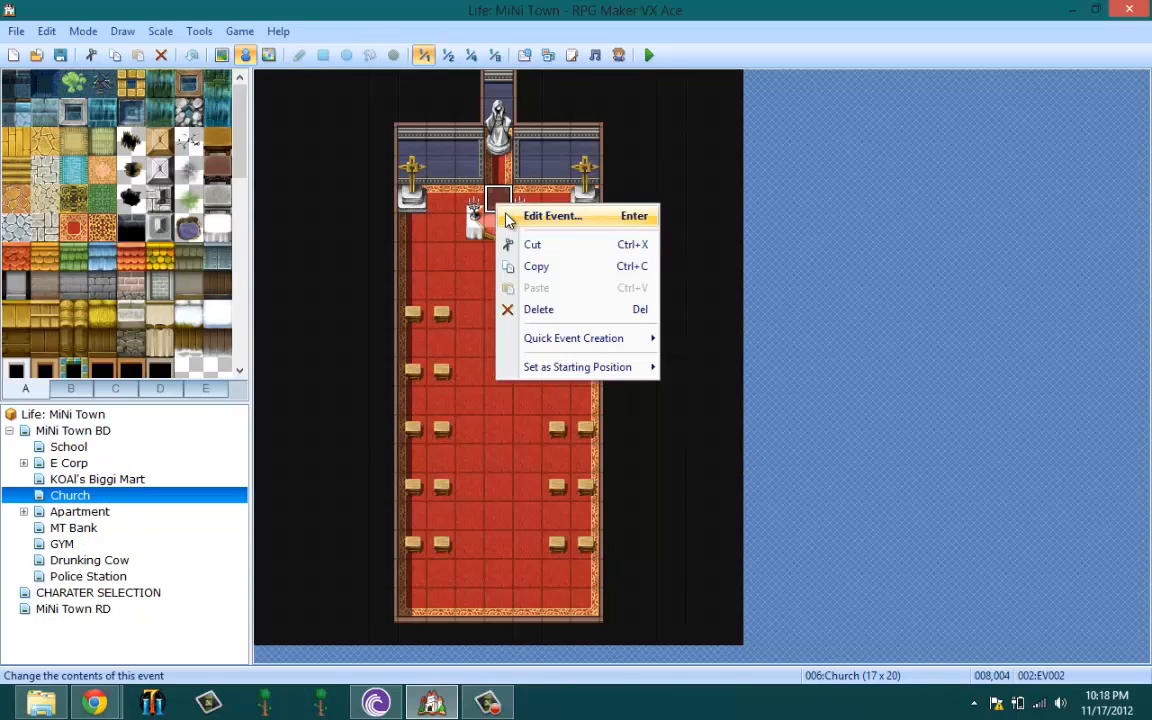
click(345, 160)
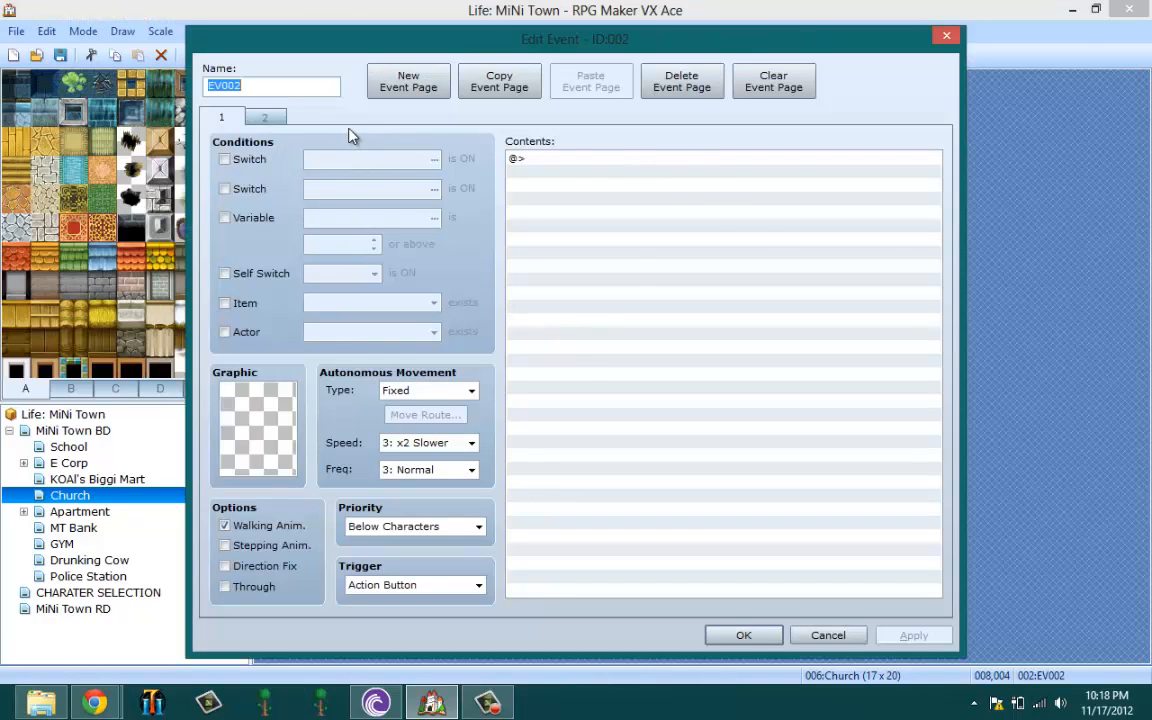
click(265, 117)
click(618, 309)
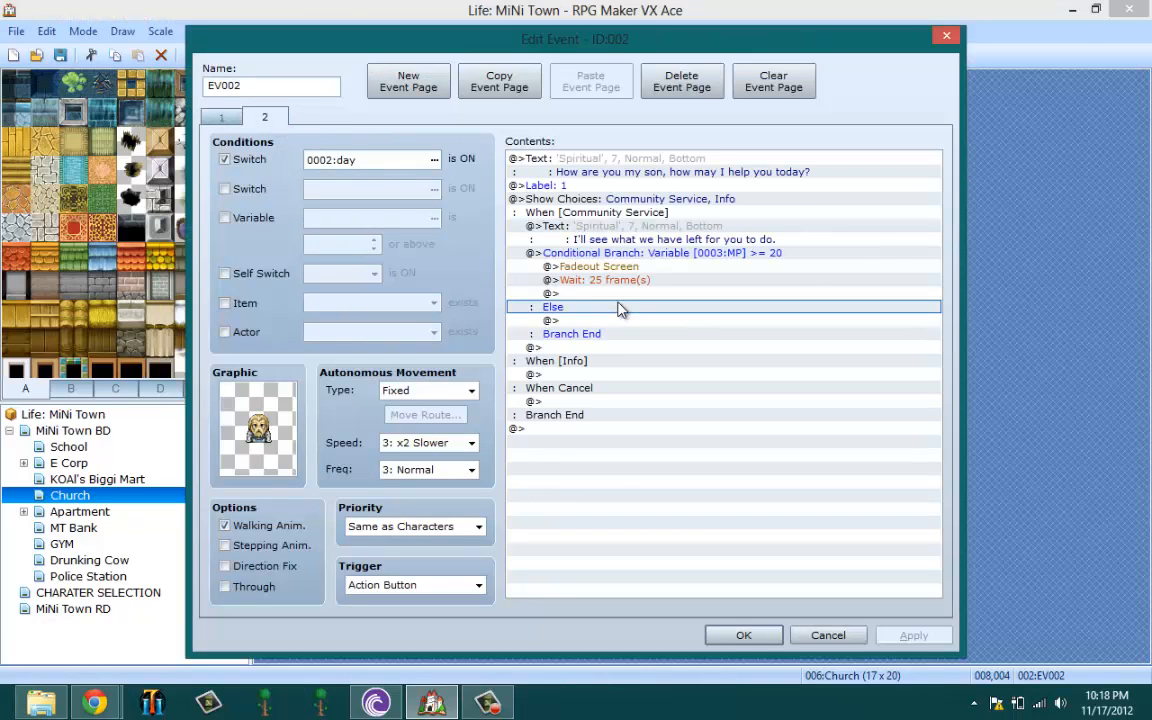
click(618, 294)
right_click(618, 295)
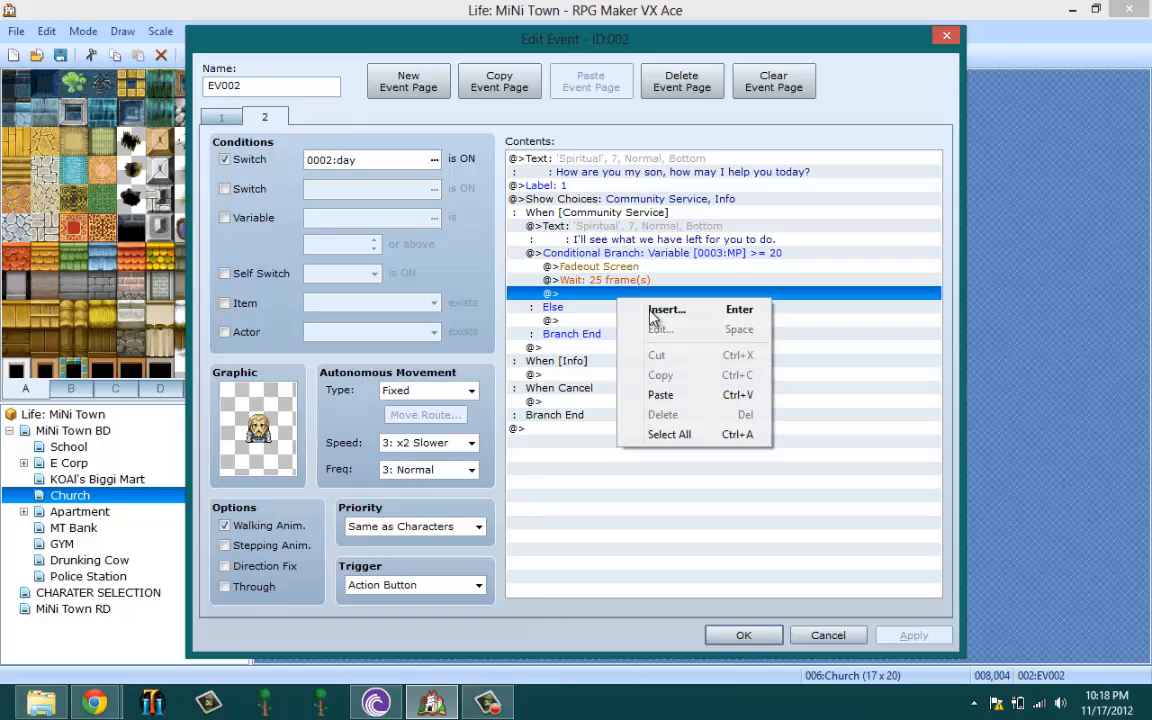
click(664, 393)
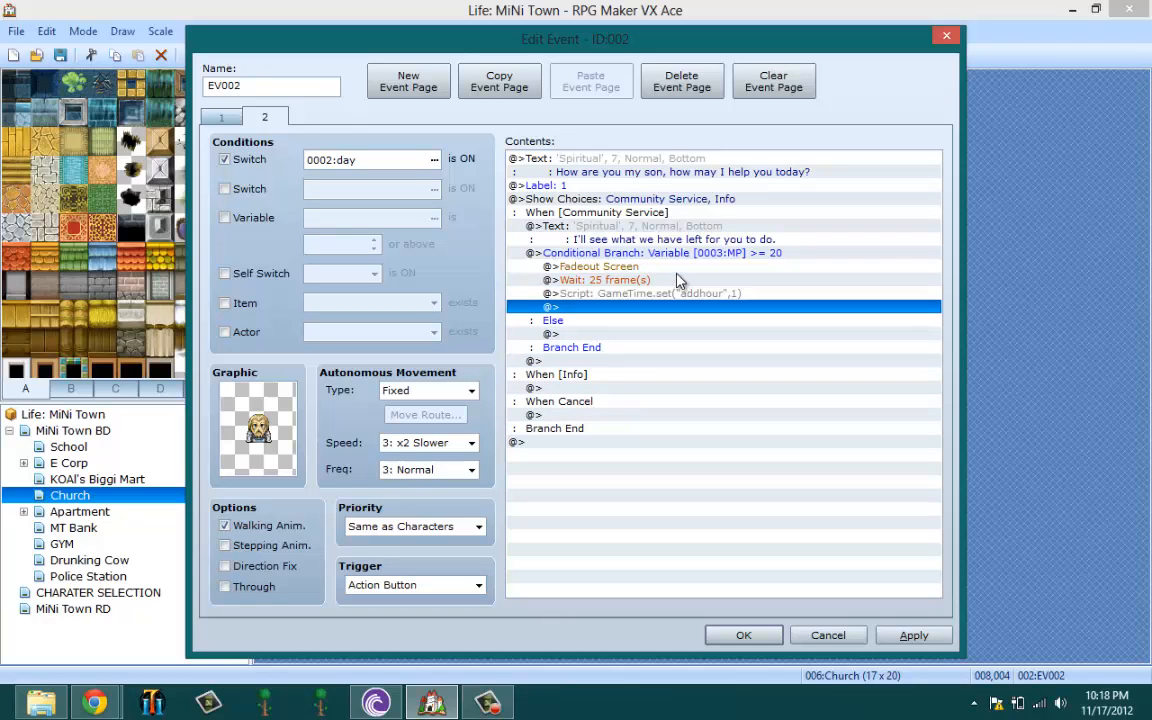
- Change the pasted script command to GameTime.set("addhour",3)
click(650, 296)
right_click(664, 297)
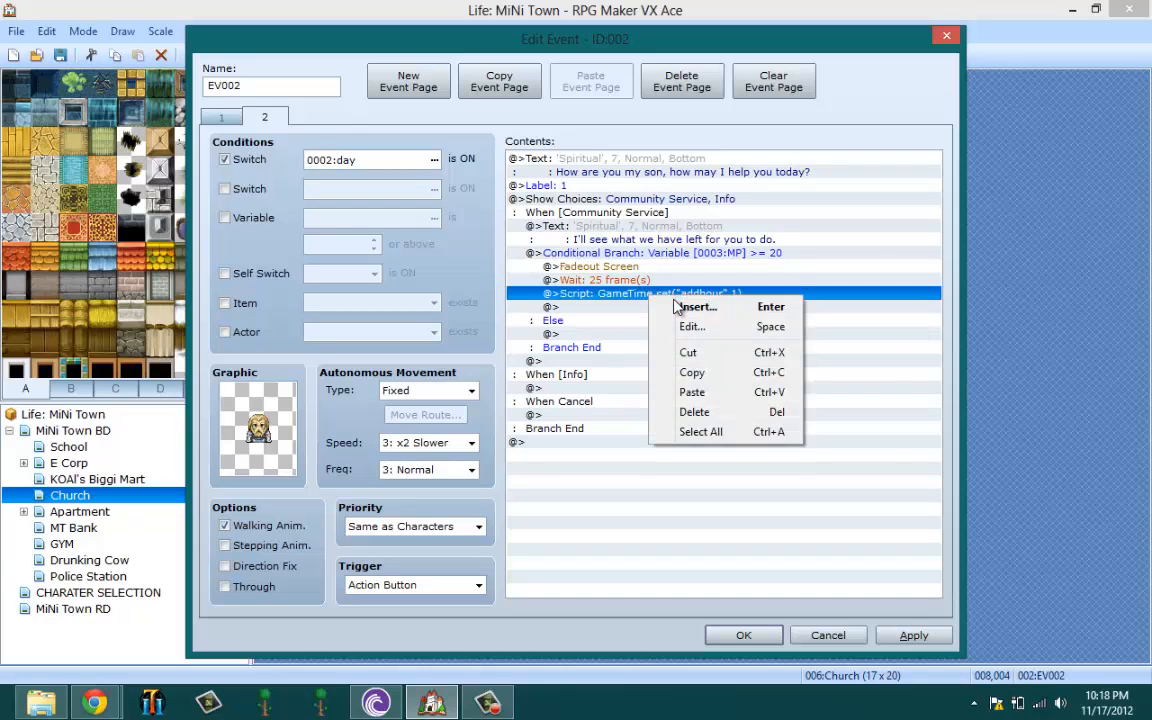
click(675, 321)
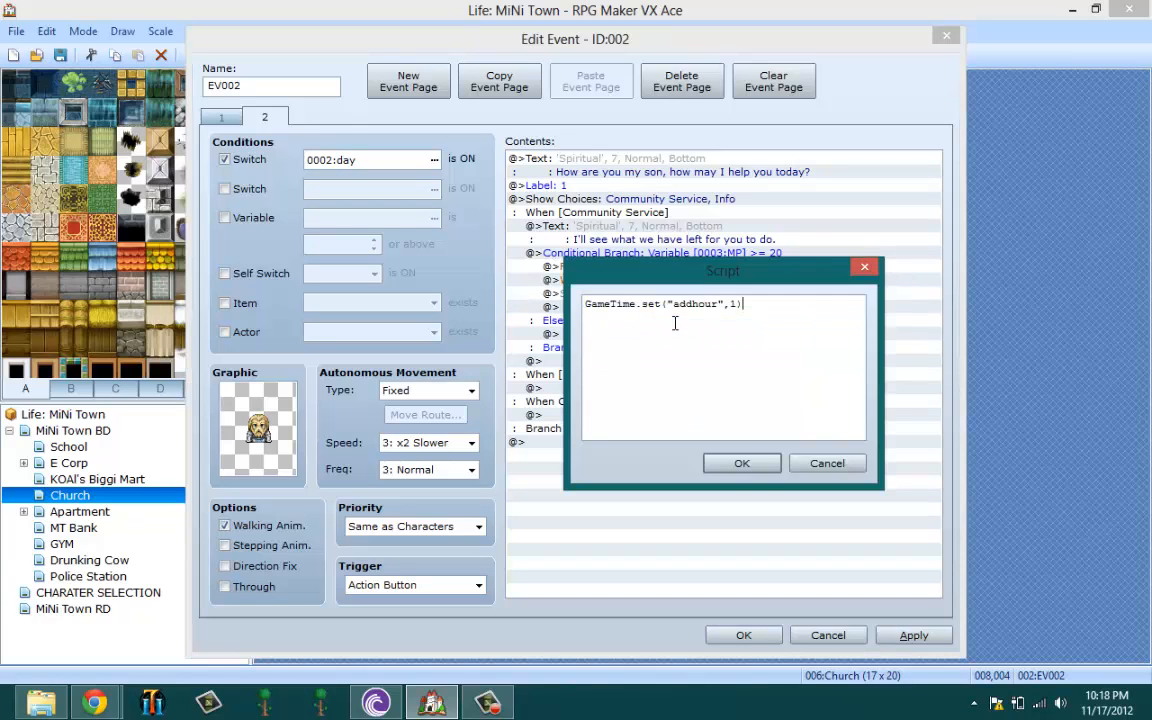
double_click(734, 303)
text(3)
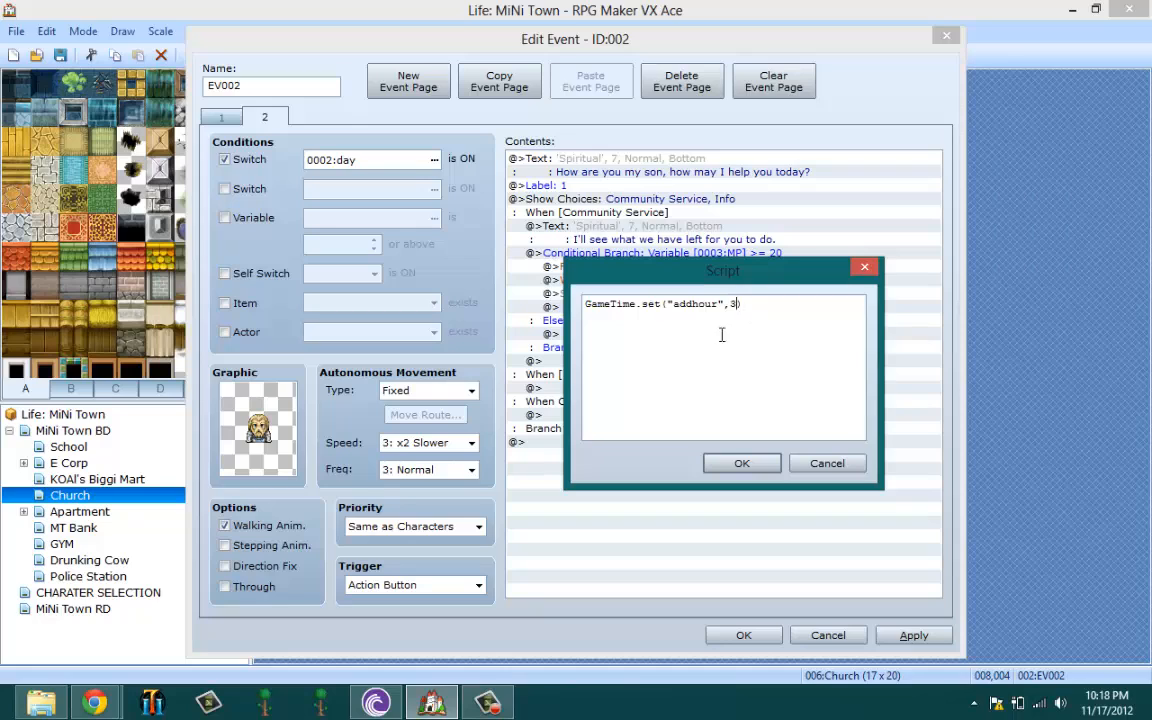
click(742, 465)
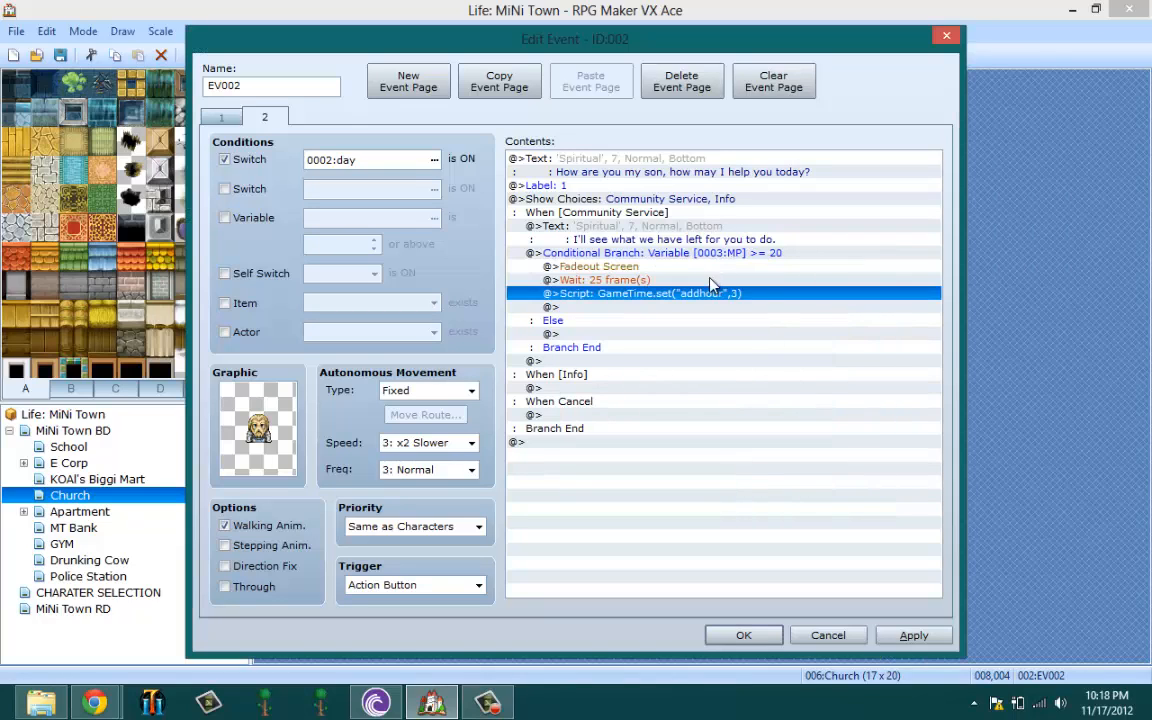
click(784, 244)
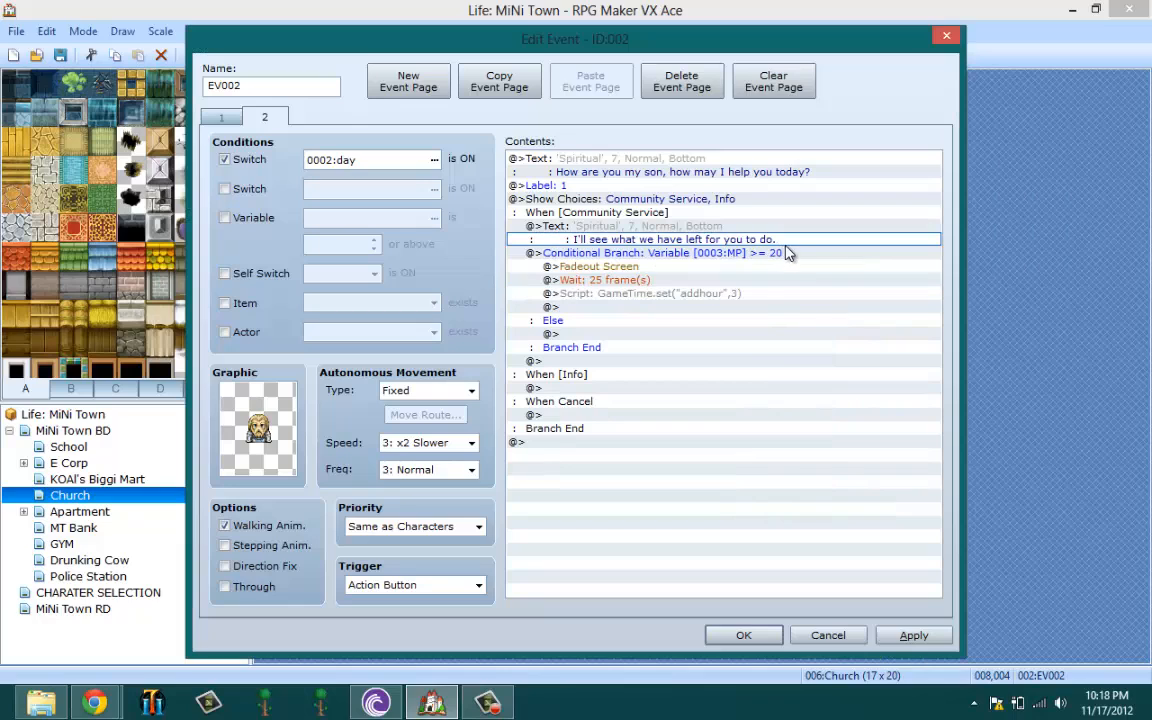
click(733, 296)
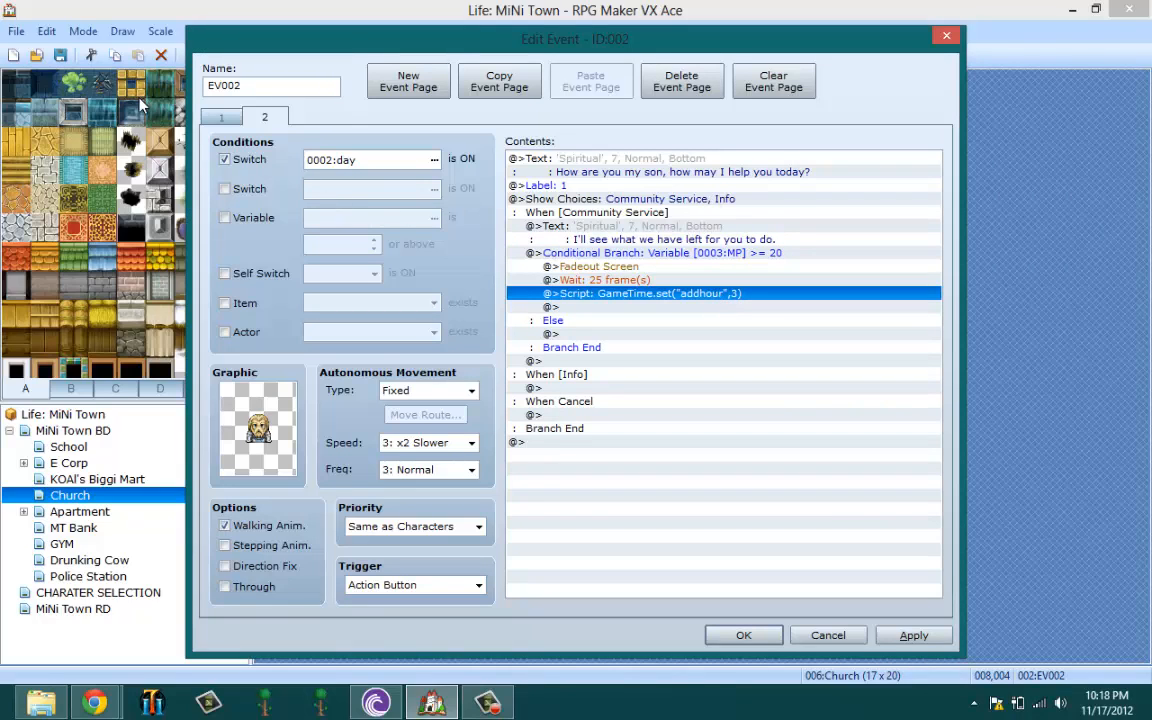
- Add a Change MP command below the script that decreases actor 001's MP by a constant 20, and apply the event changes
click(637, 282)
right_click(649, 308)
click(671, 325)
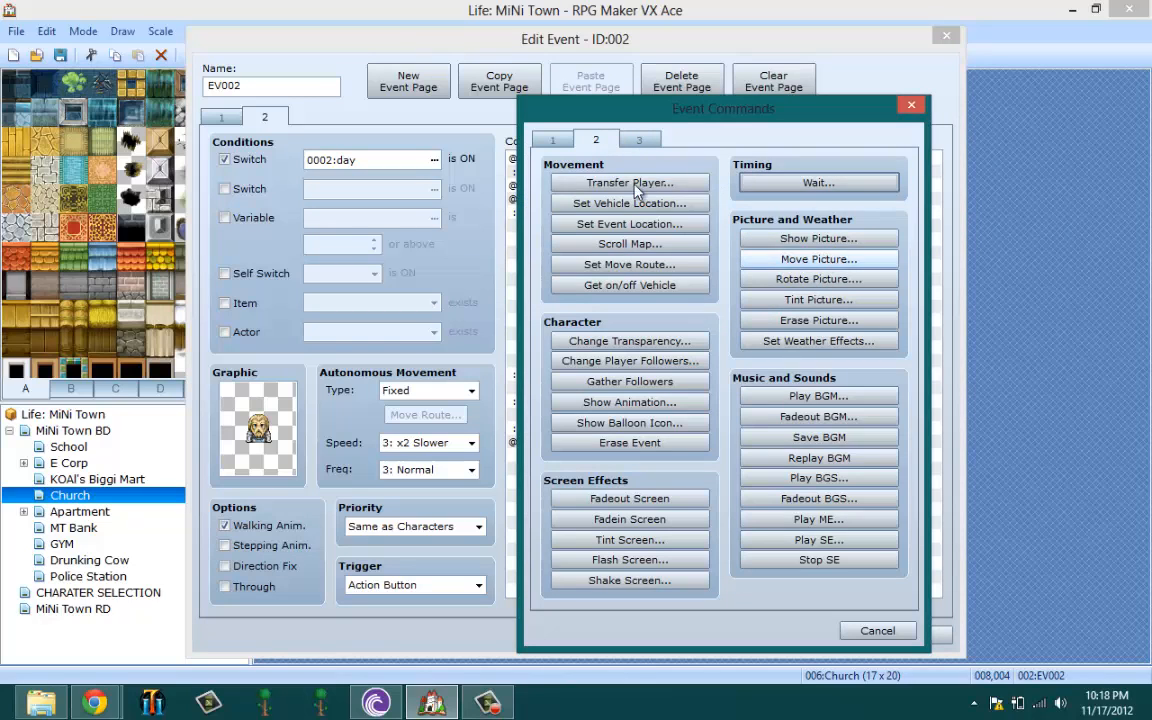
click(551, 143)
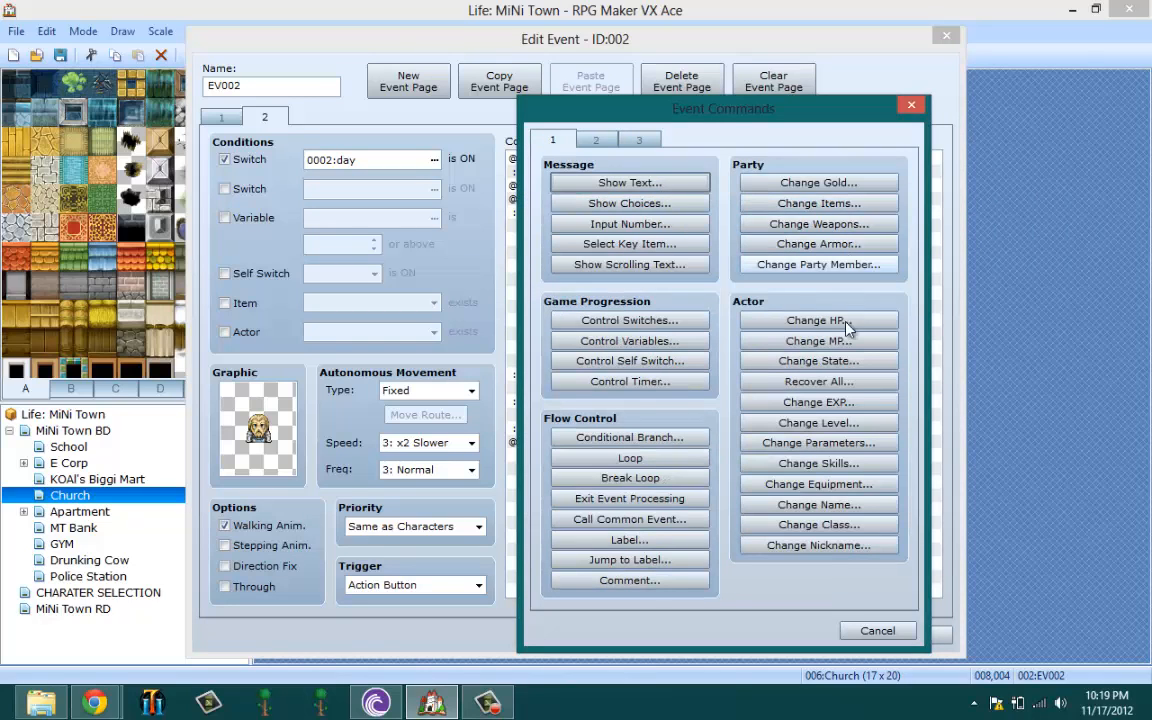
click(826, 342)
click(703, 373)
double_click(720, 429)
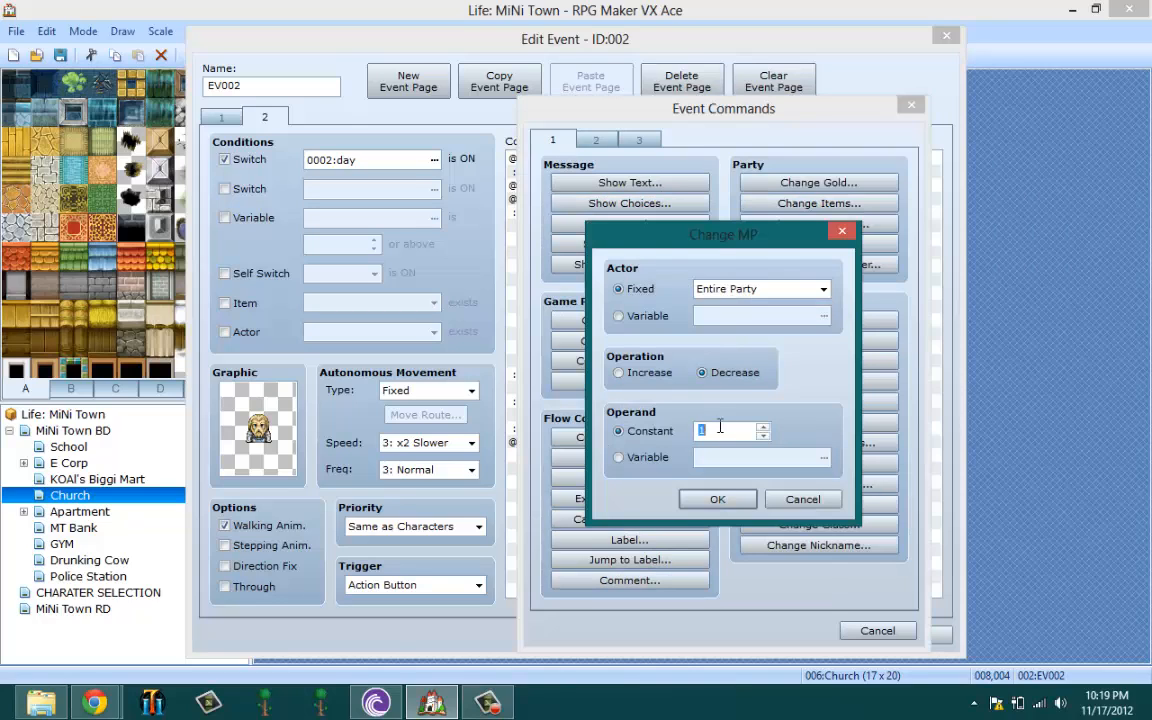
text(20)
click(755, 288)
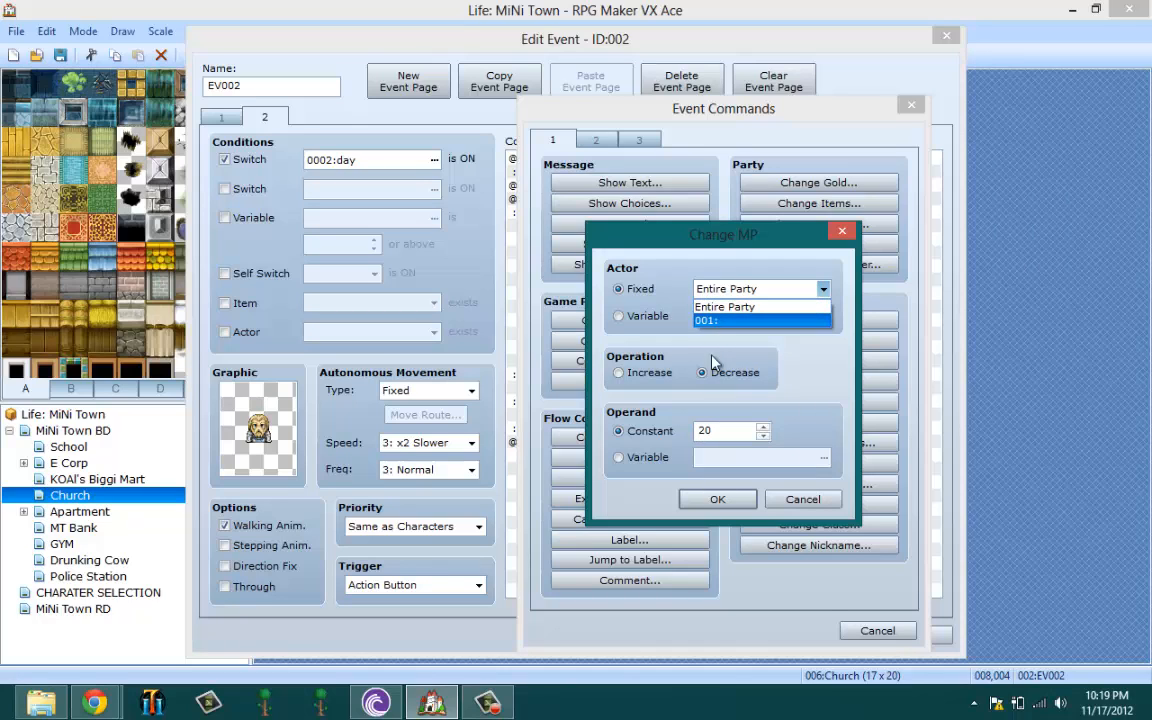
click(710, 321)
click(712, 499)
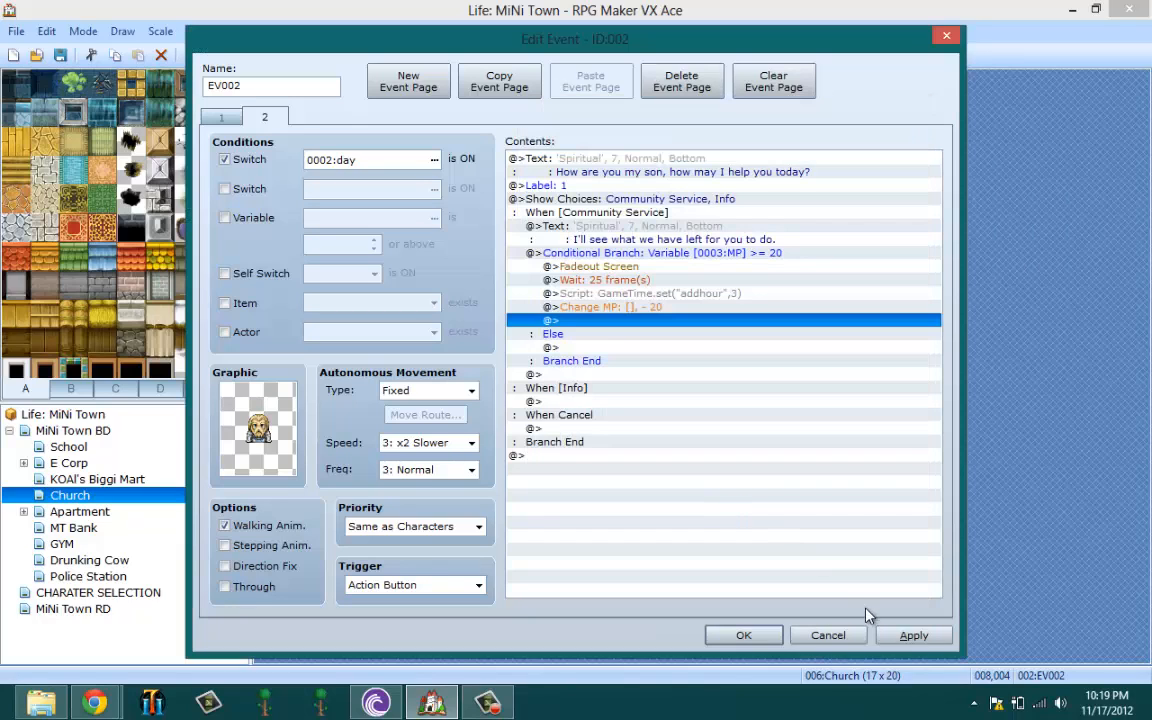
click(913, 635)
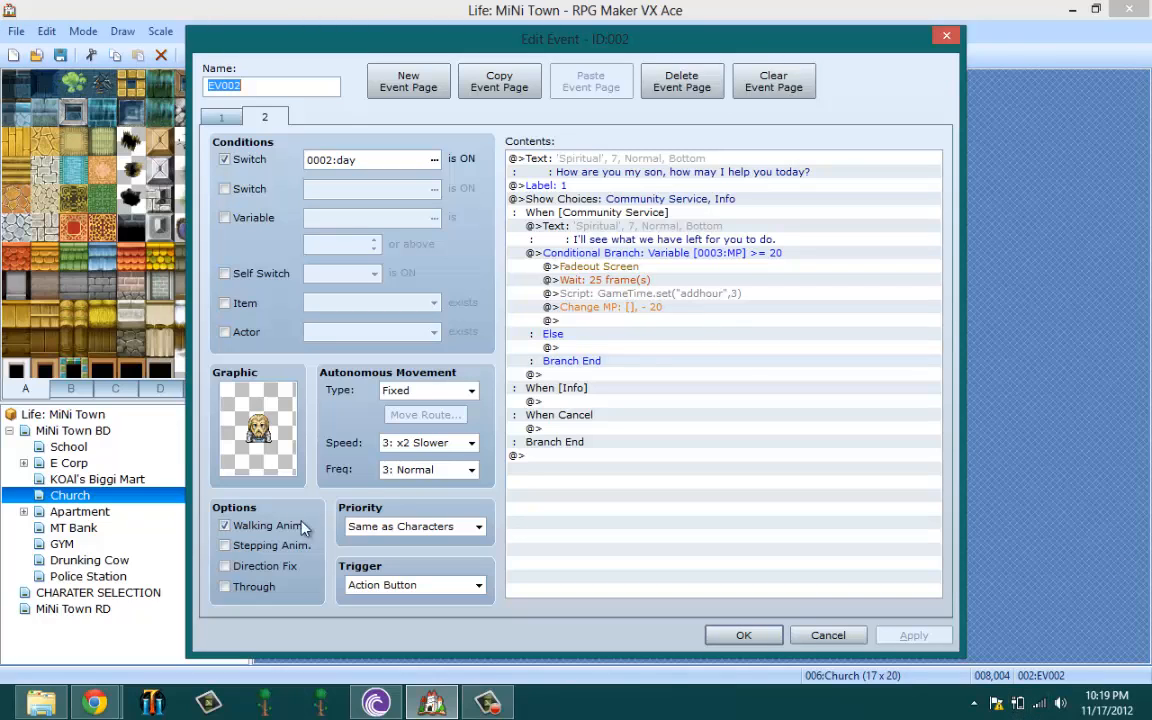
- Copy the priest's opening greeting text and paste it into the When [Info] branch
click(650, 361)
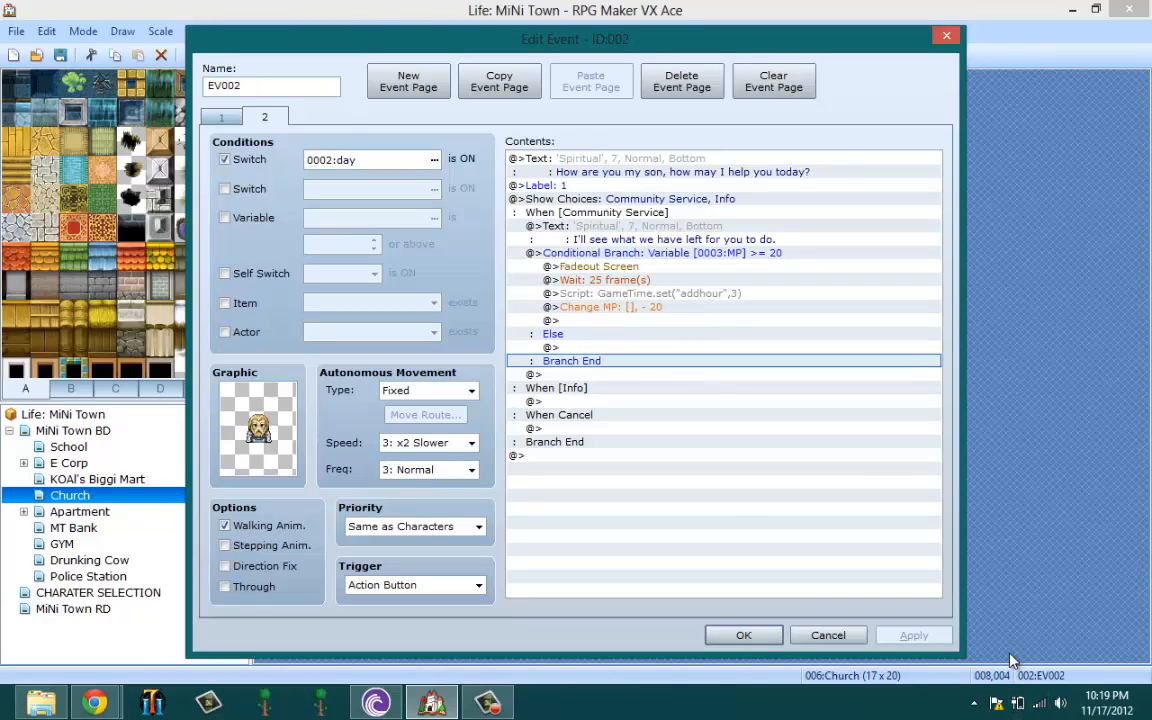
click(563, 336)
click(550, 347)
click(601, 171)
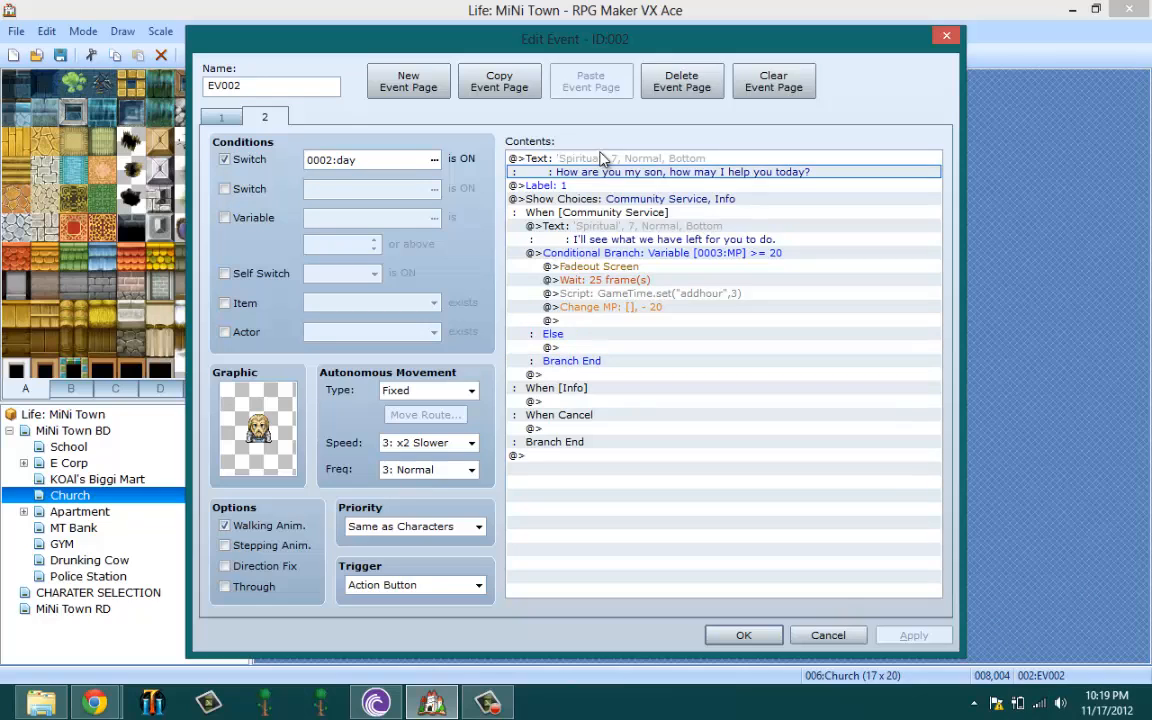
click(601, 158)
right_click(612, 158)
click(638, 228)
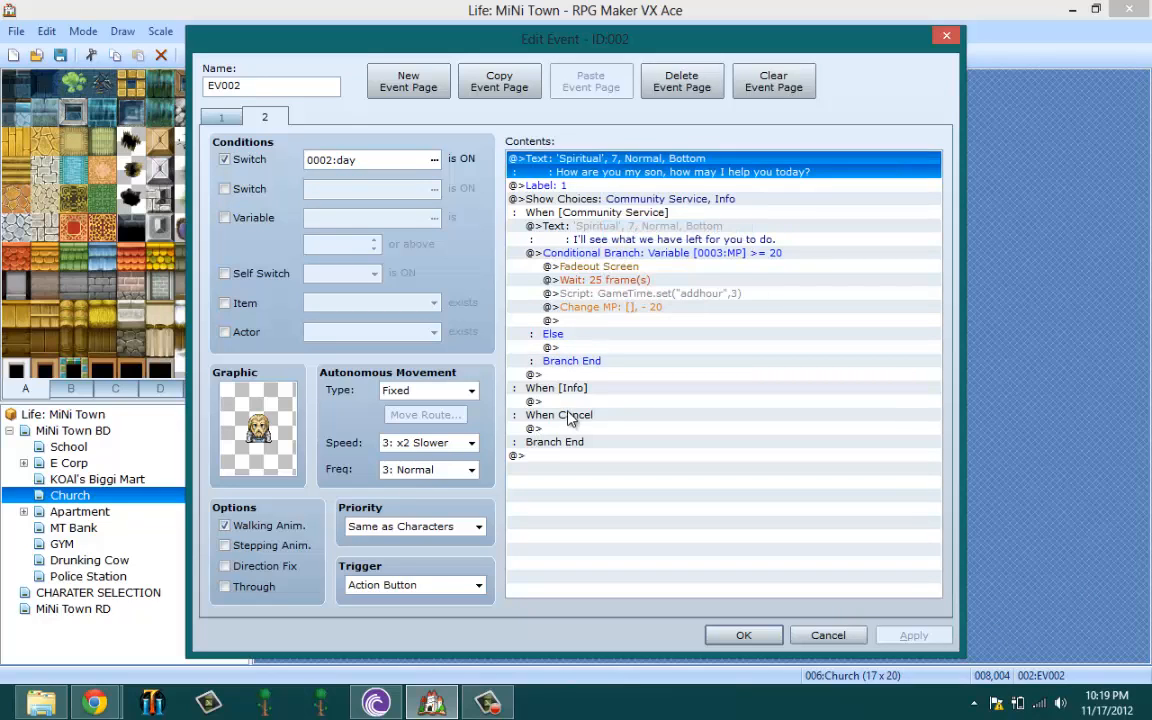
click(565, 401)
right_click(588, 470)
click(575, 571)
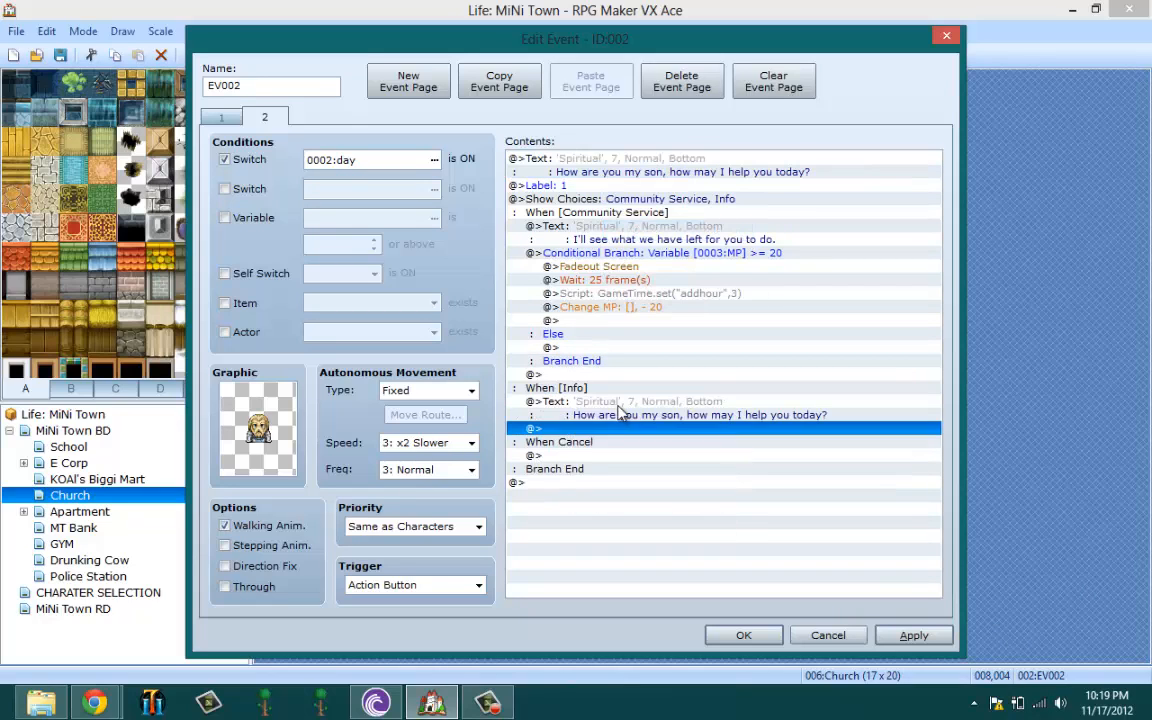
- Change the pasted Info text to "sorry my son, you do not? have the energy!" and save the priest event
click(600, 410)
right_click(618, 468)
click(660, 501)
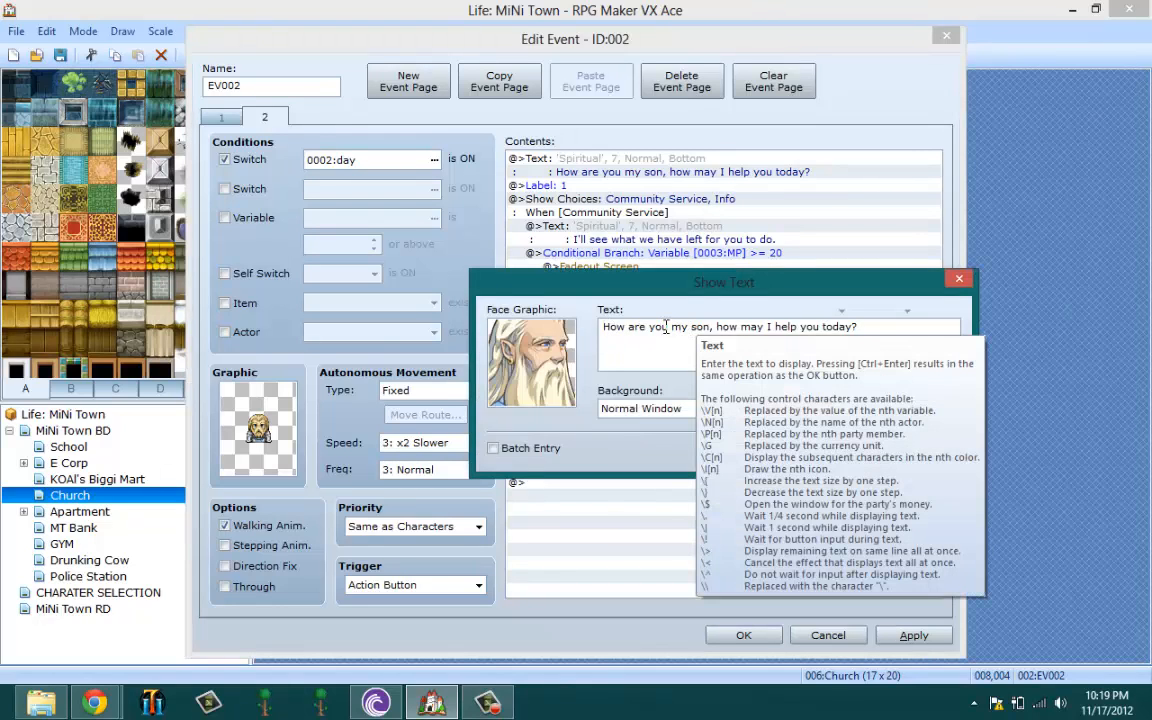
drag(668, 326, 372, 331)
text(sorry)
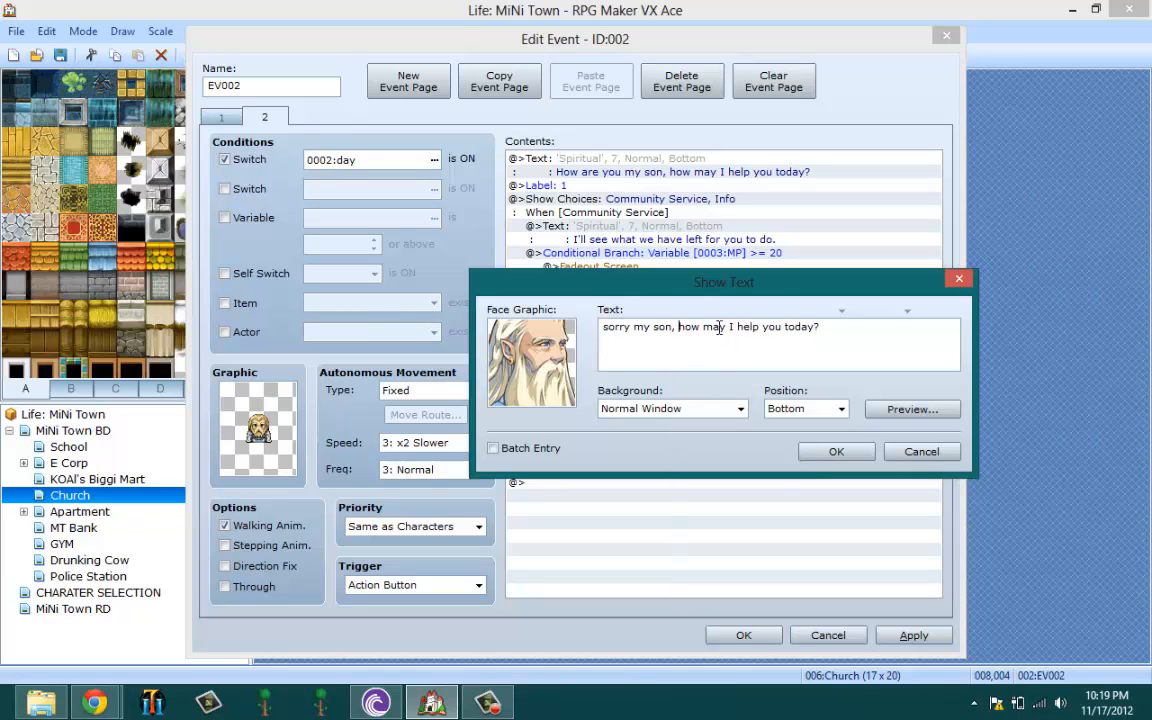
drag(679, 327, 819, 327)
key(BackSpace)
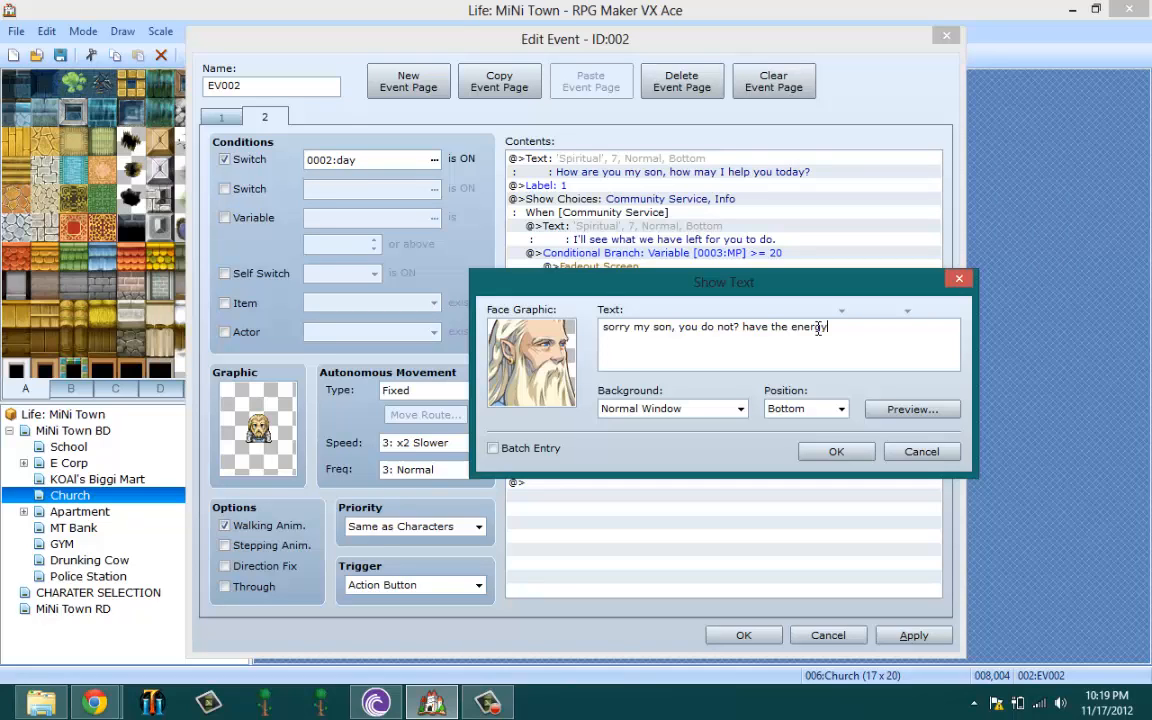
text(!)
click(838, 451)
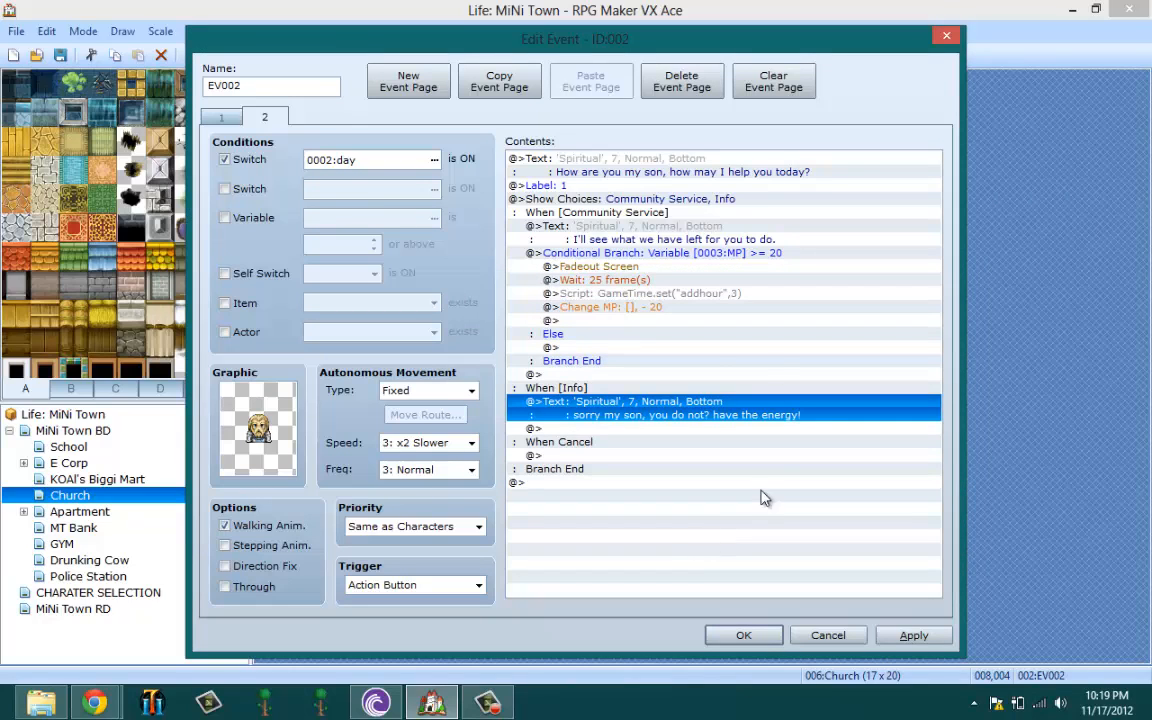
click(912, 635)
click(746, 635)
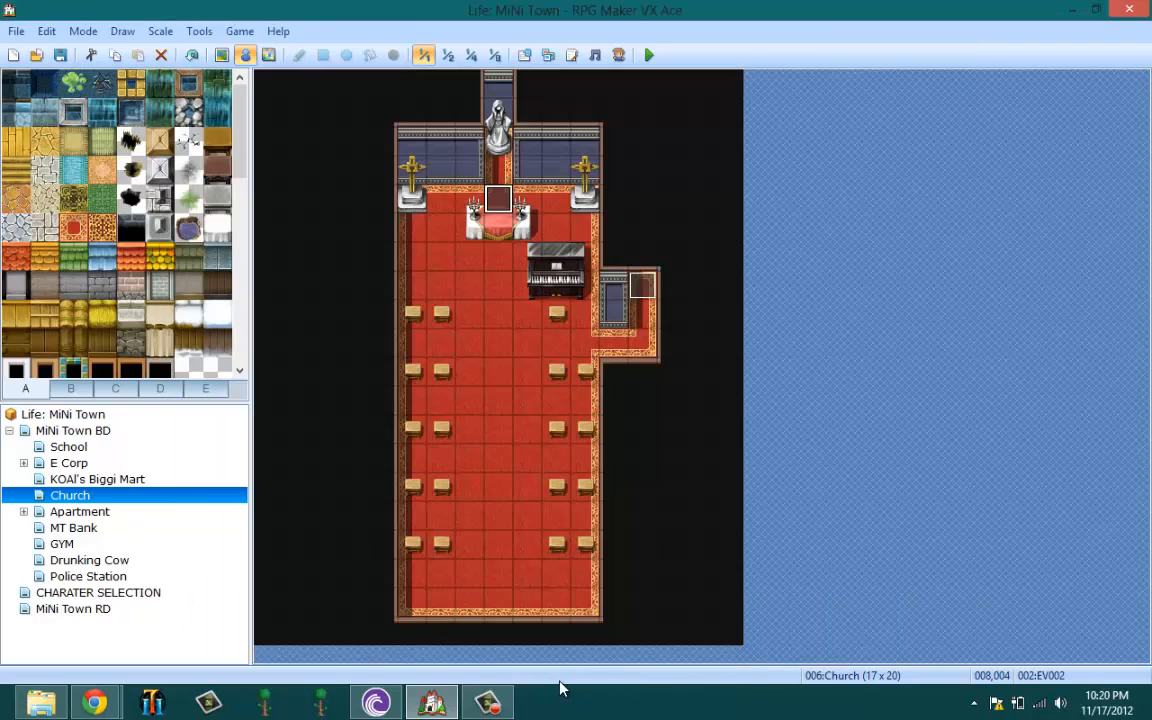
click(500, 702)
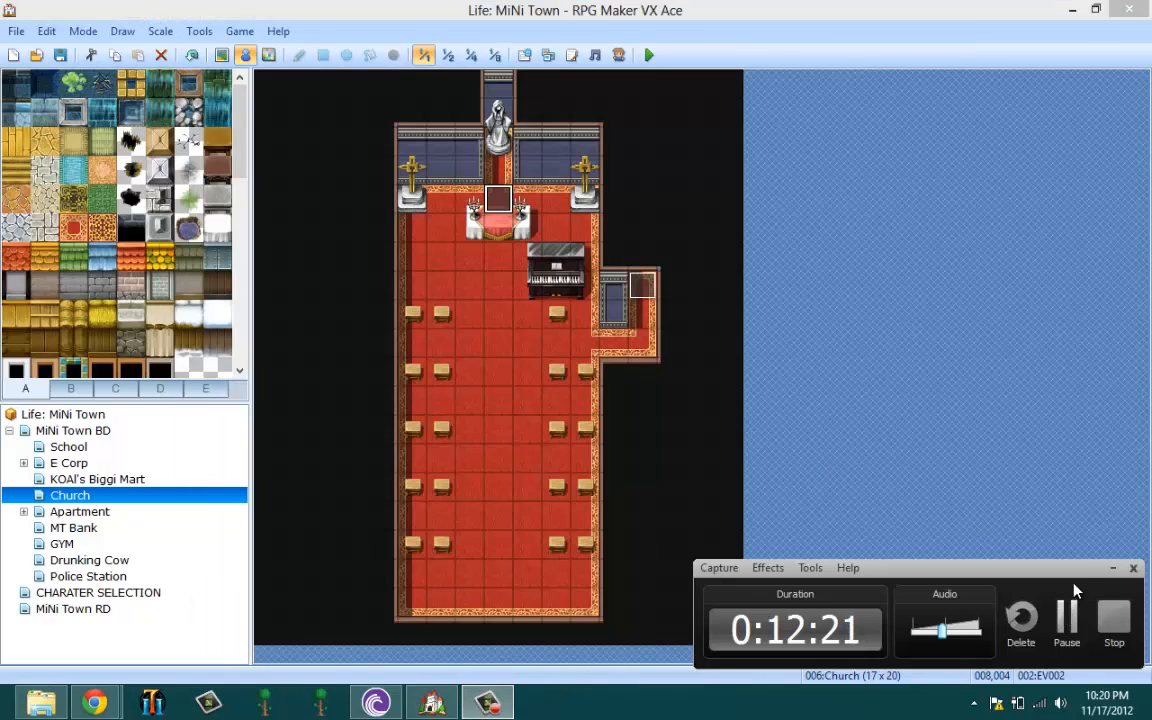
click(1116, 568)
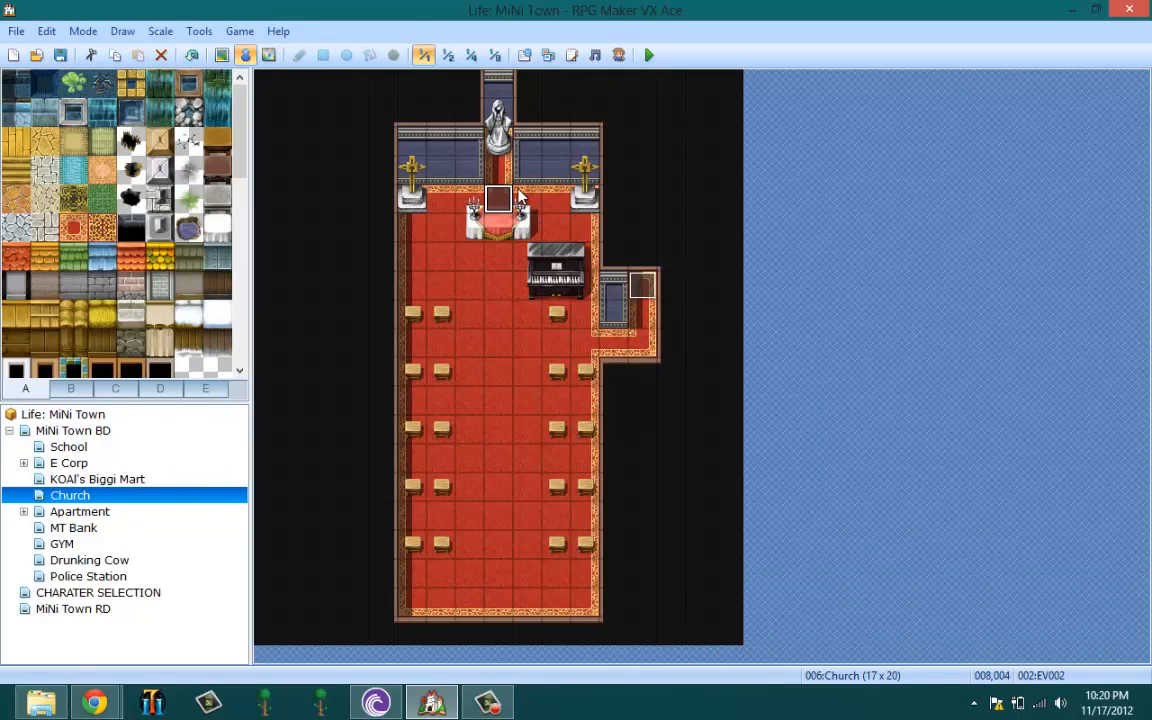
- Start a playtest, saving the project changes, and load the File 1 saved game
click(648, 55)
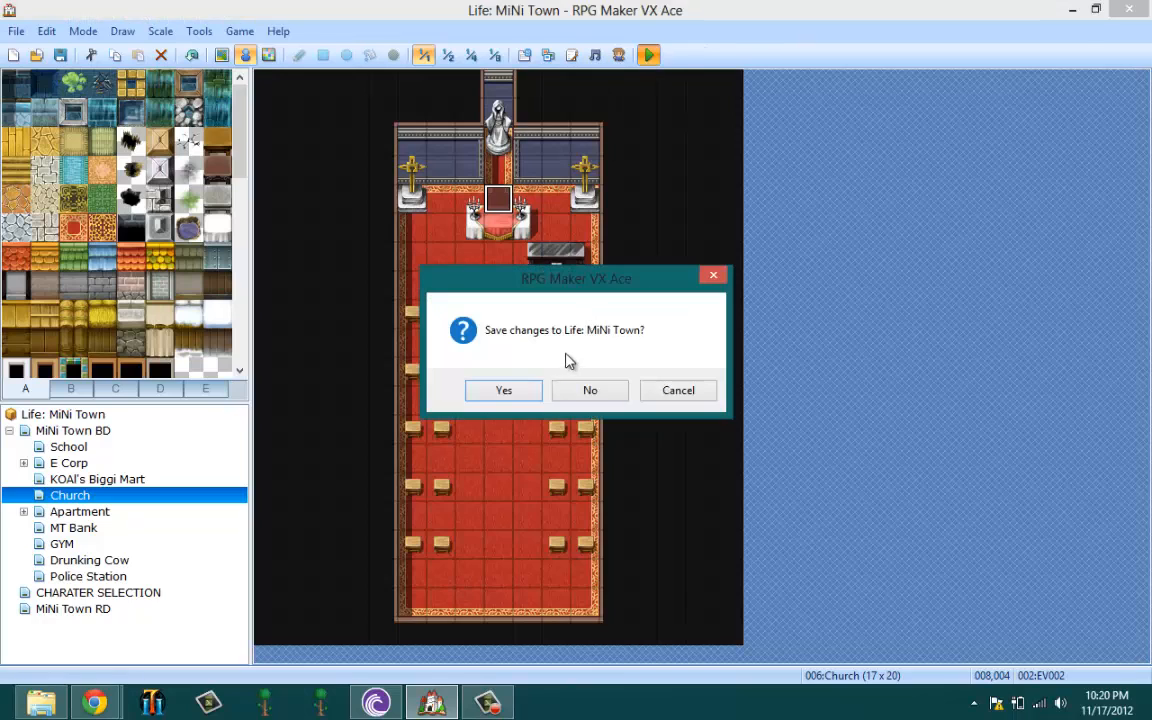
click(505, 391)
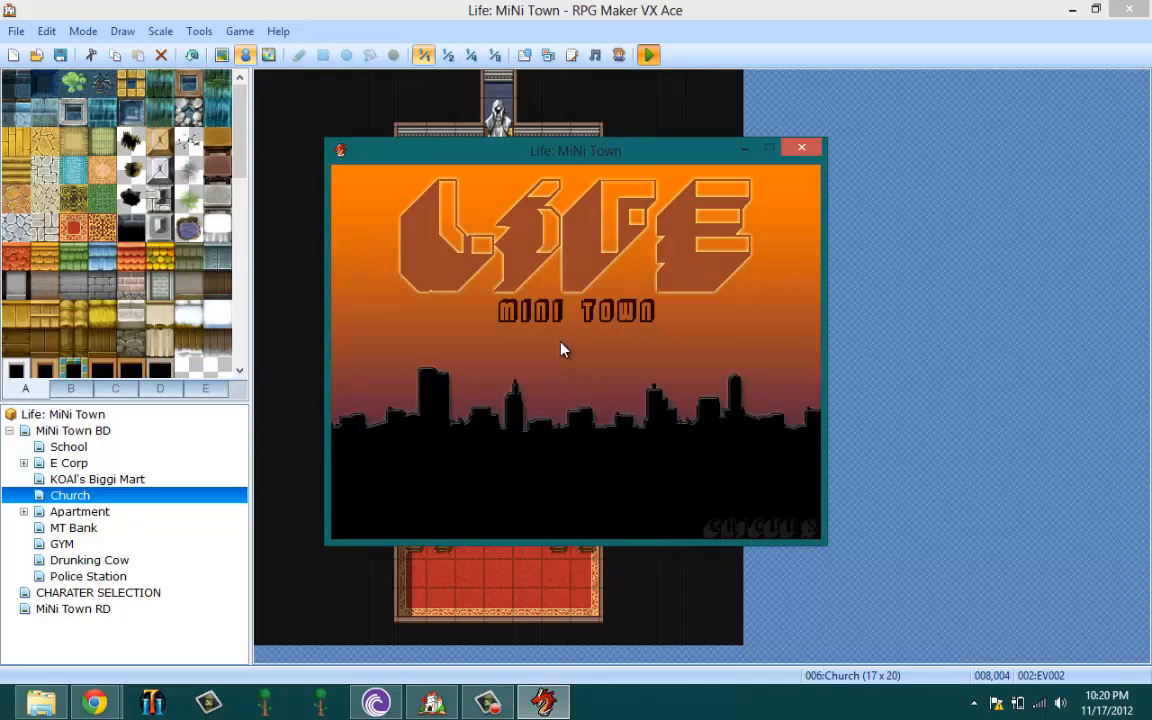
key(Return)
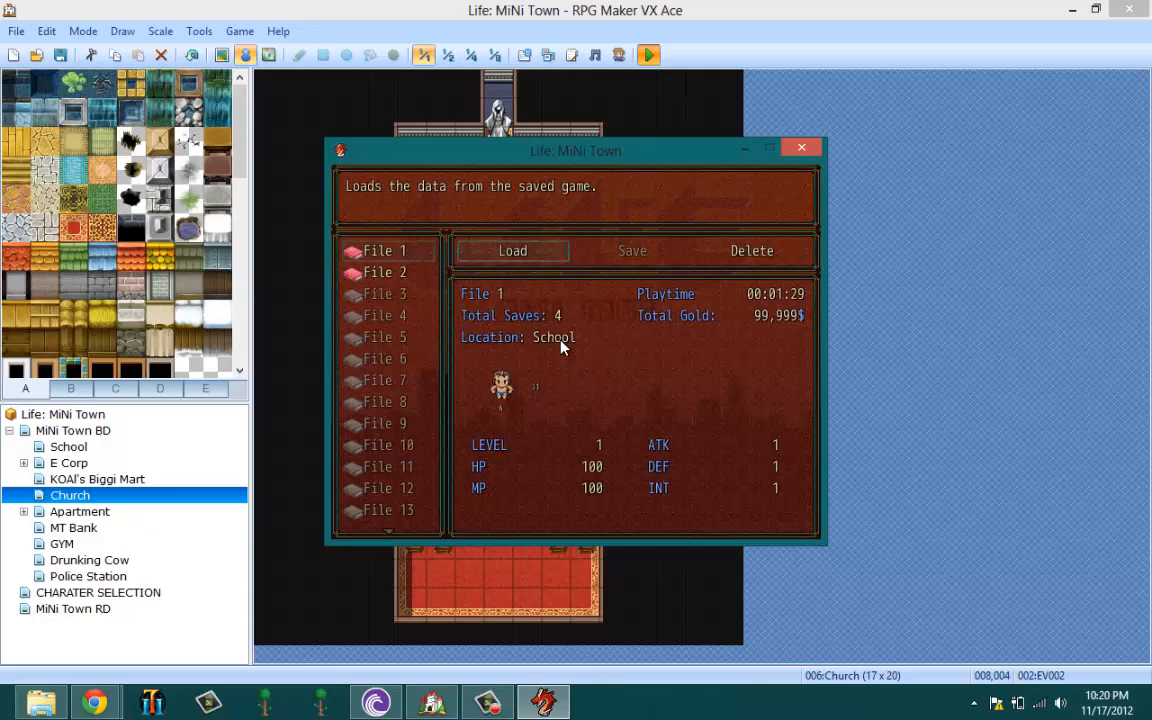
key(Return)
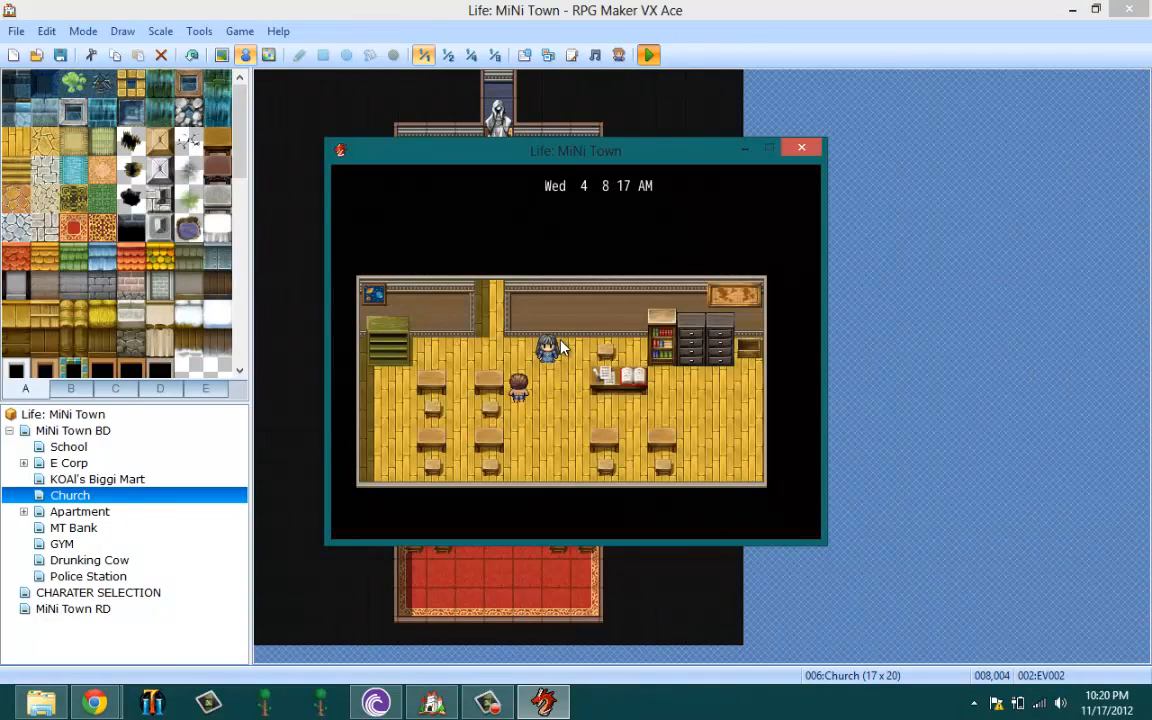
- Walk the character around the School classroom and exit through the upper doorway to the town map
key(Up)
key(Left)
key(Up)
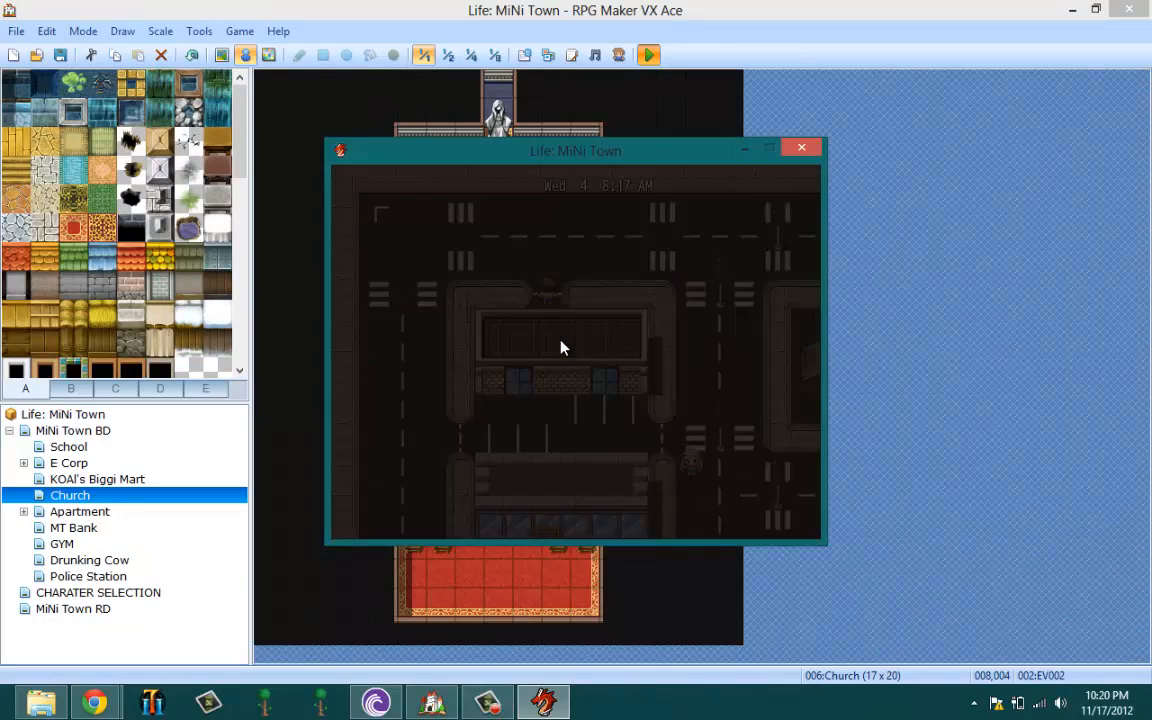
key(Down)
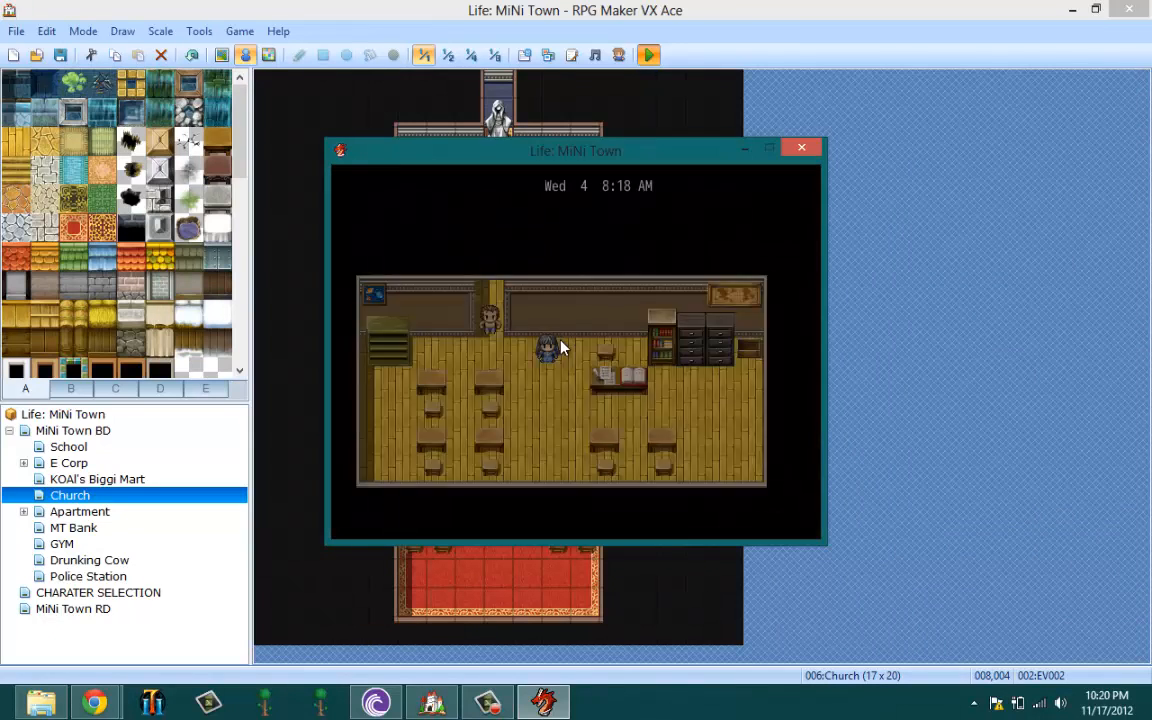
key(Down)
key(Right)
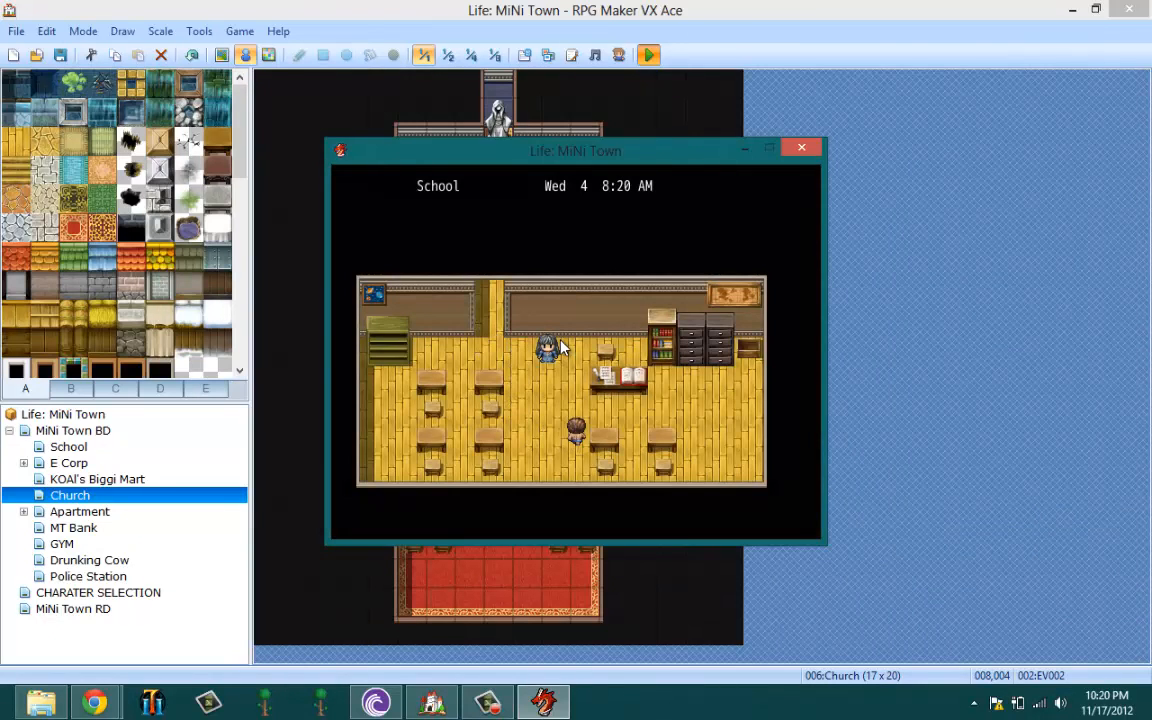
key(Up)
key(Left)
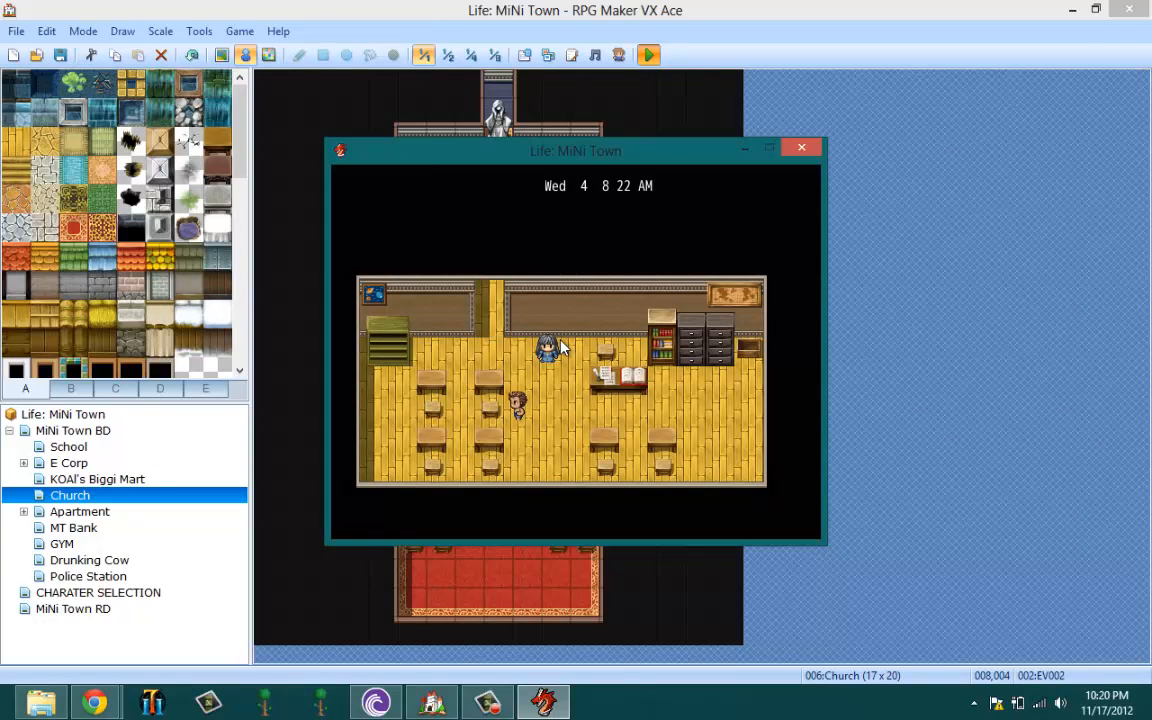
key(Up)
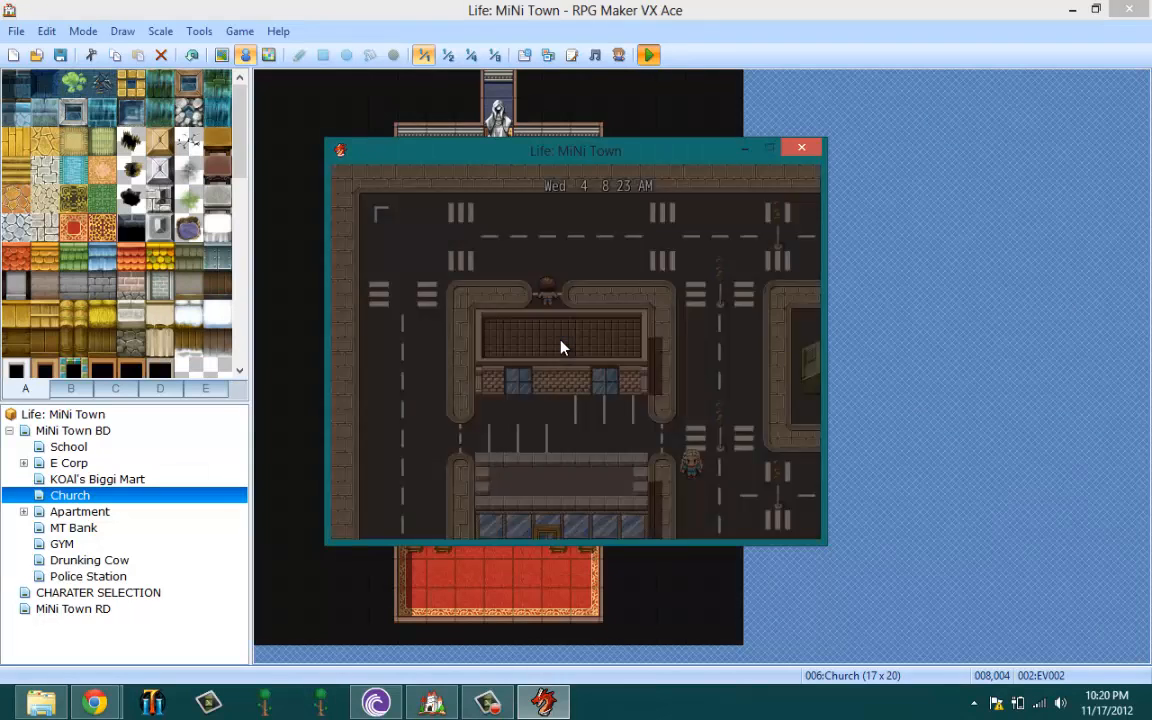
- Walk the character through the streets of MiNi Town BD to the church building and enter it
key(Left)
key(Down)
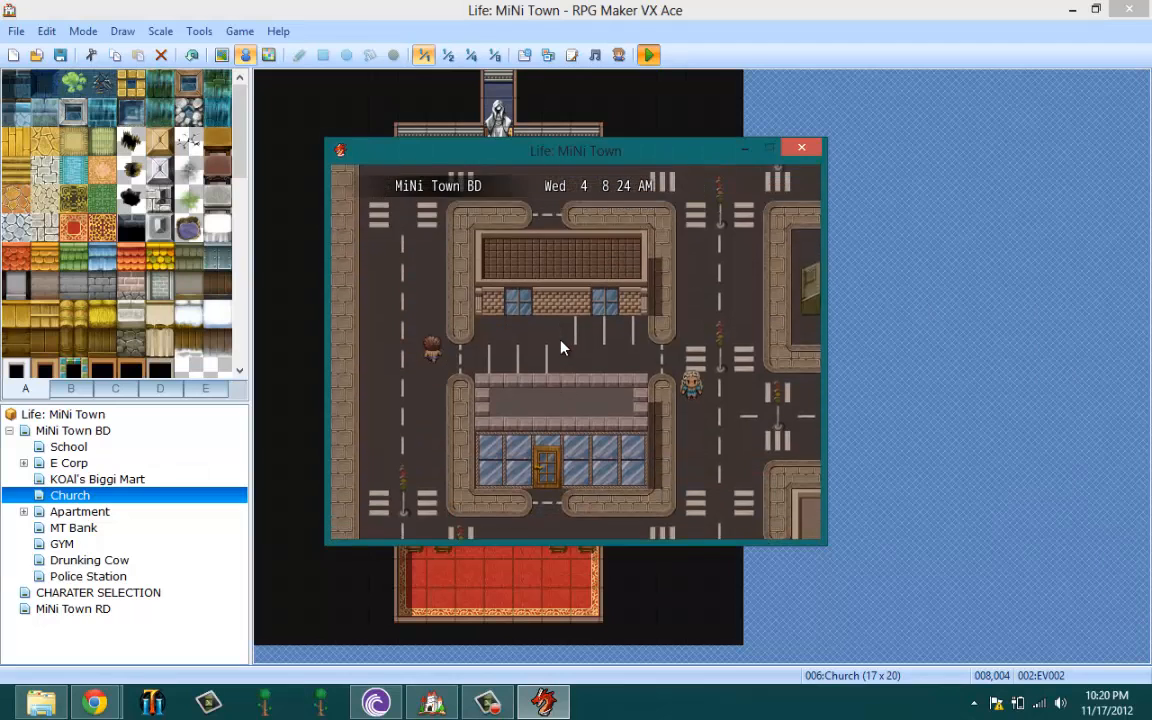
key(Up)
key(Right)
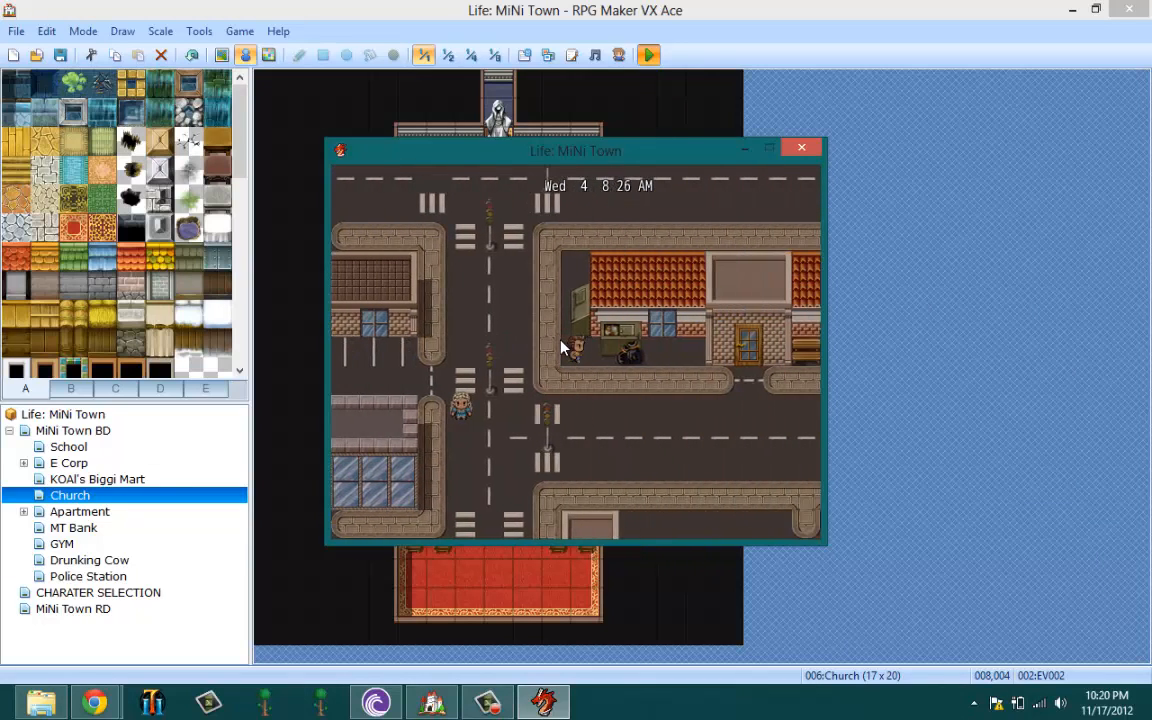
key(Down)
key(Right)
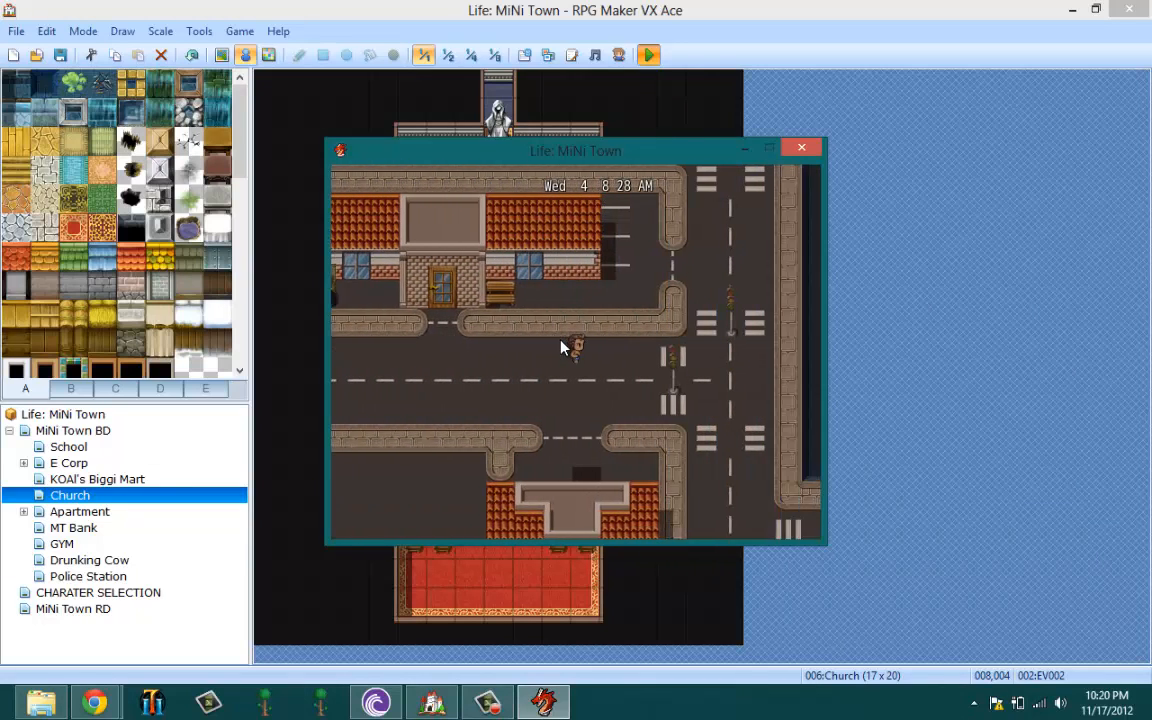
key(Right)
key(Down)
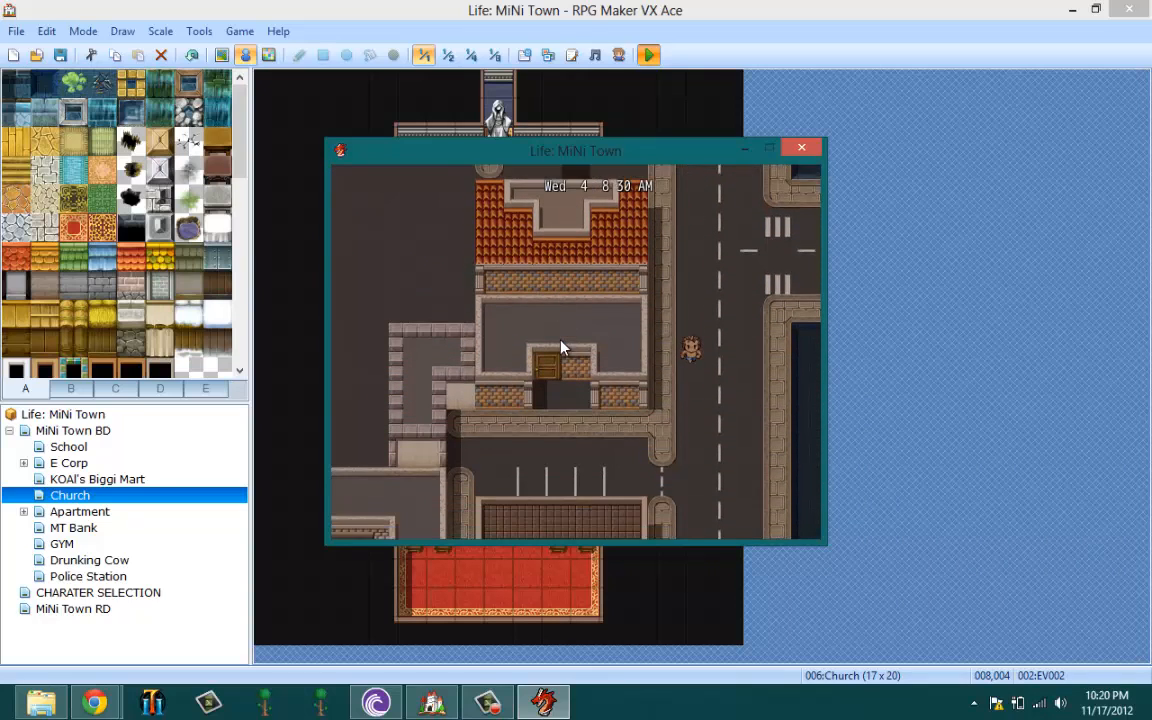
key(Down)
key(Left)
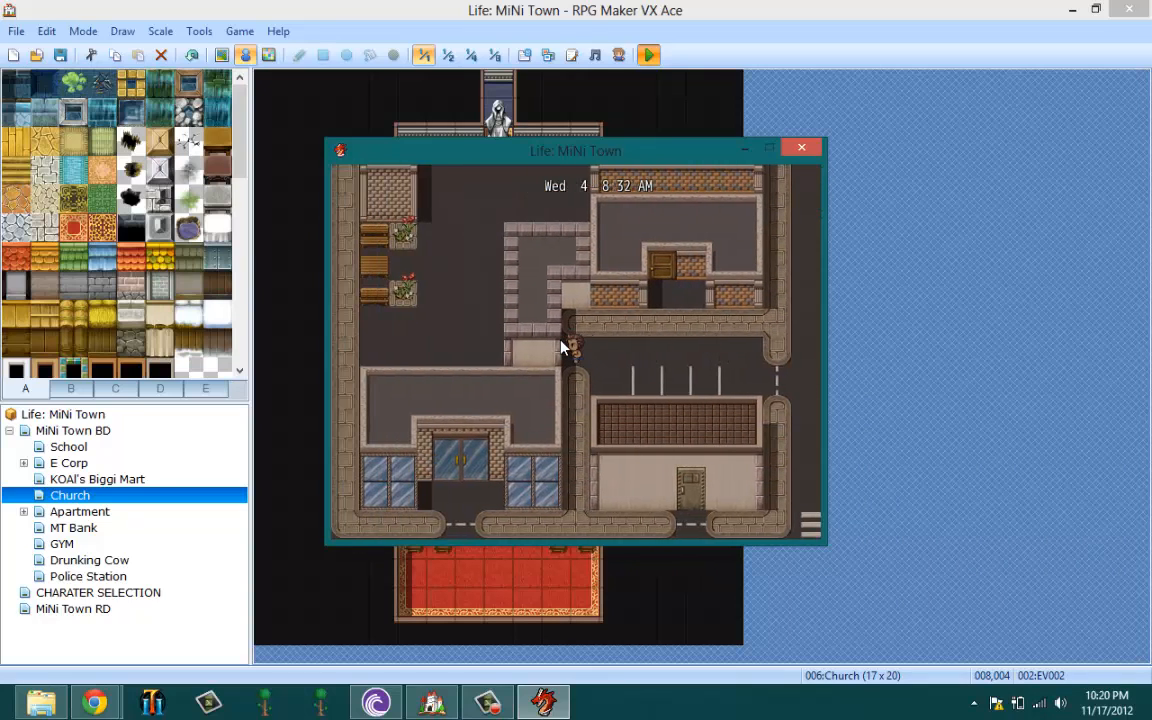
key(Up)
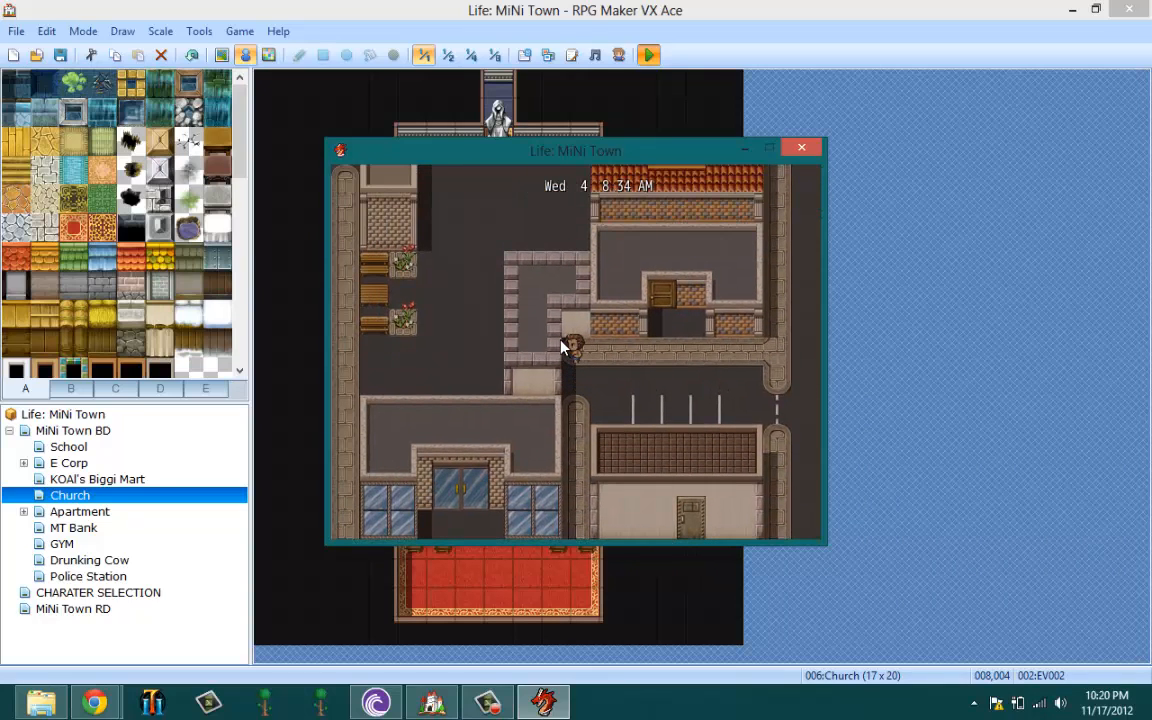
key(Right)
key(Up)
key(Up)
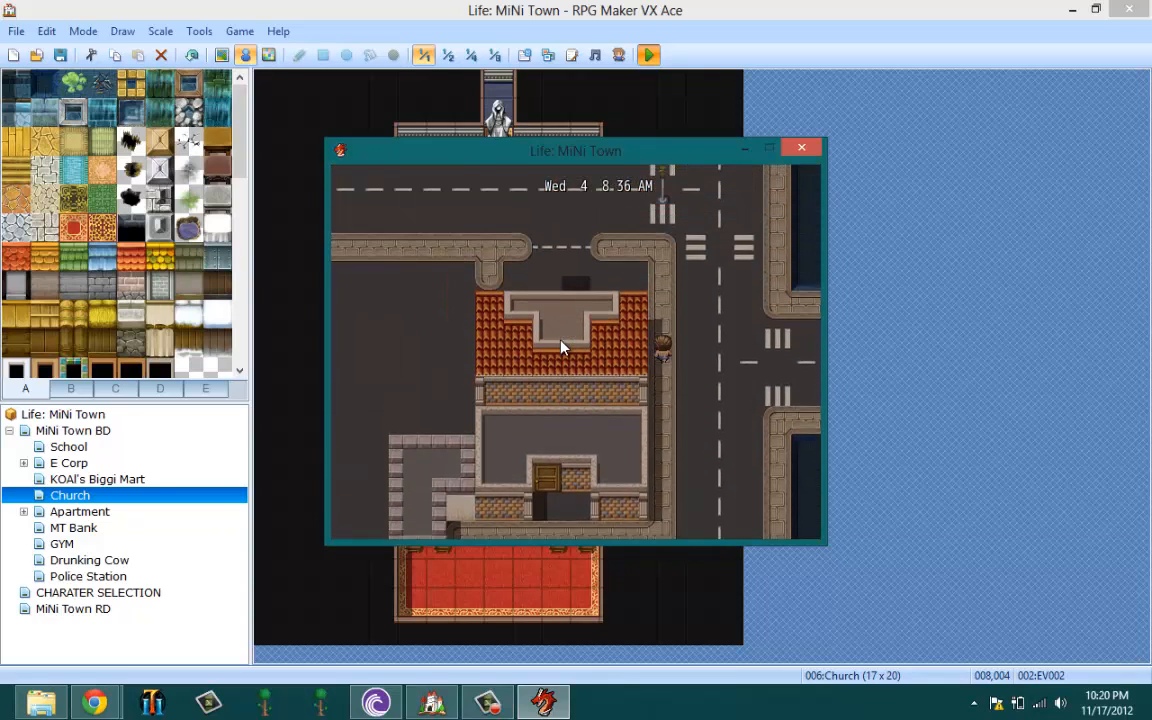
key(Left)
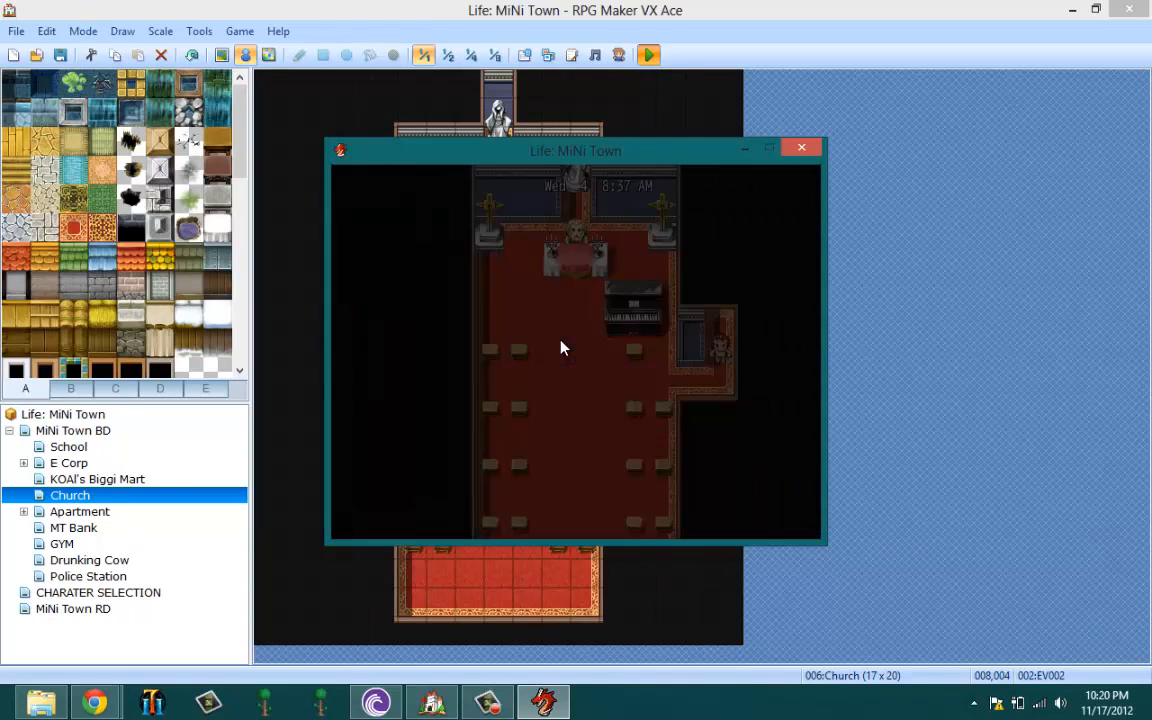
- Walk the character up to the priest behind the church altar and talk to him
key(Down)
key(Left)
key(Left)
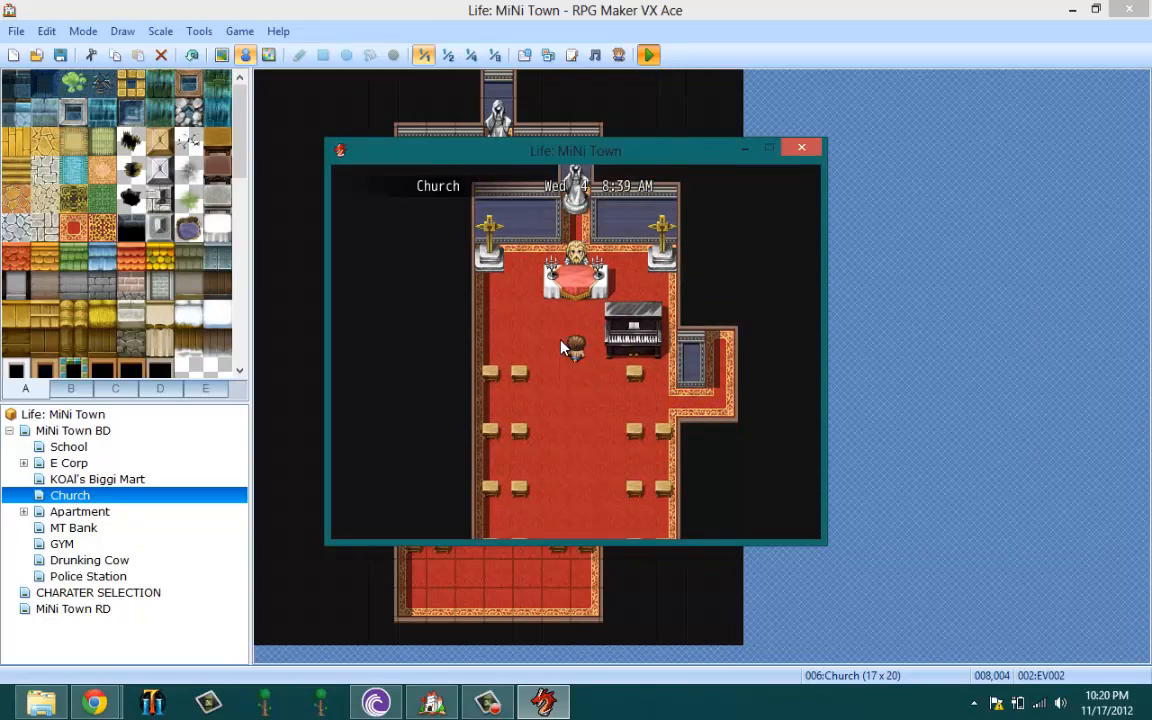
key(Up)
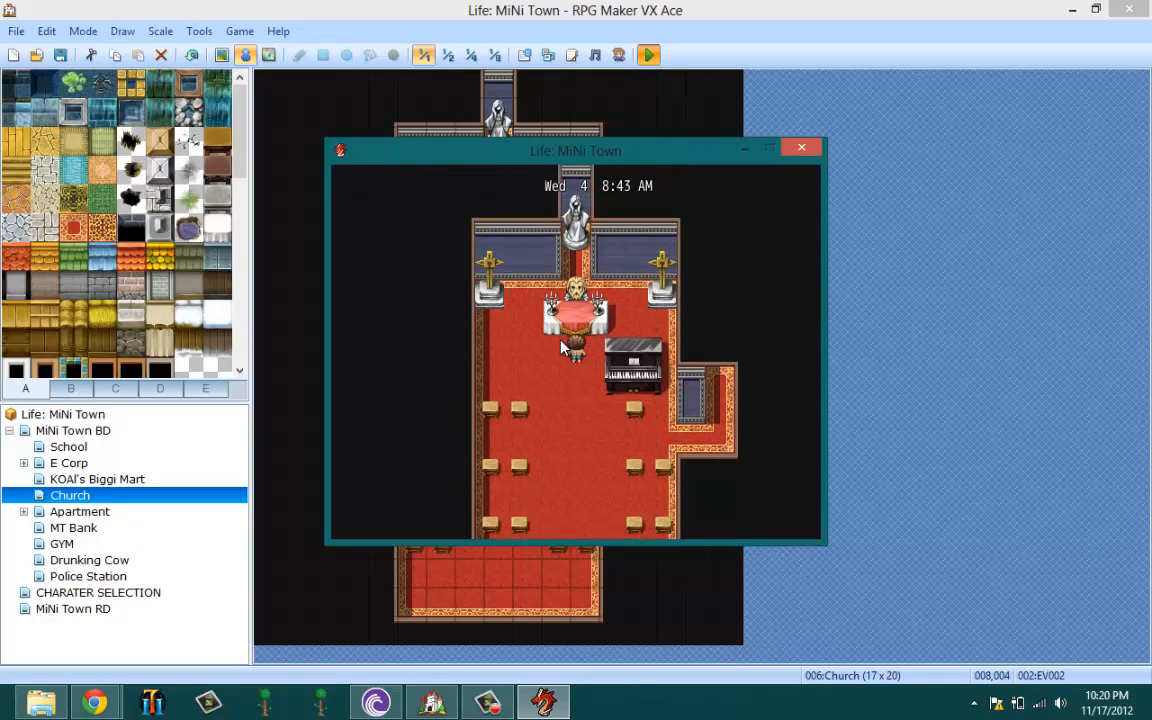
key(Left)
key(Up)
key(Return)
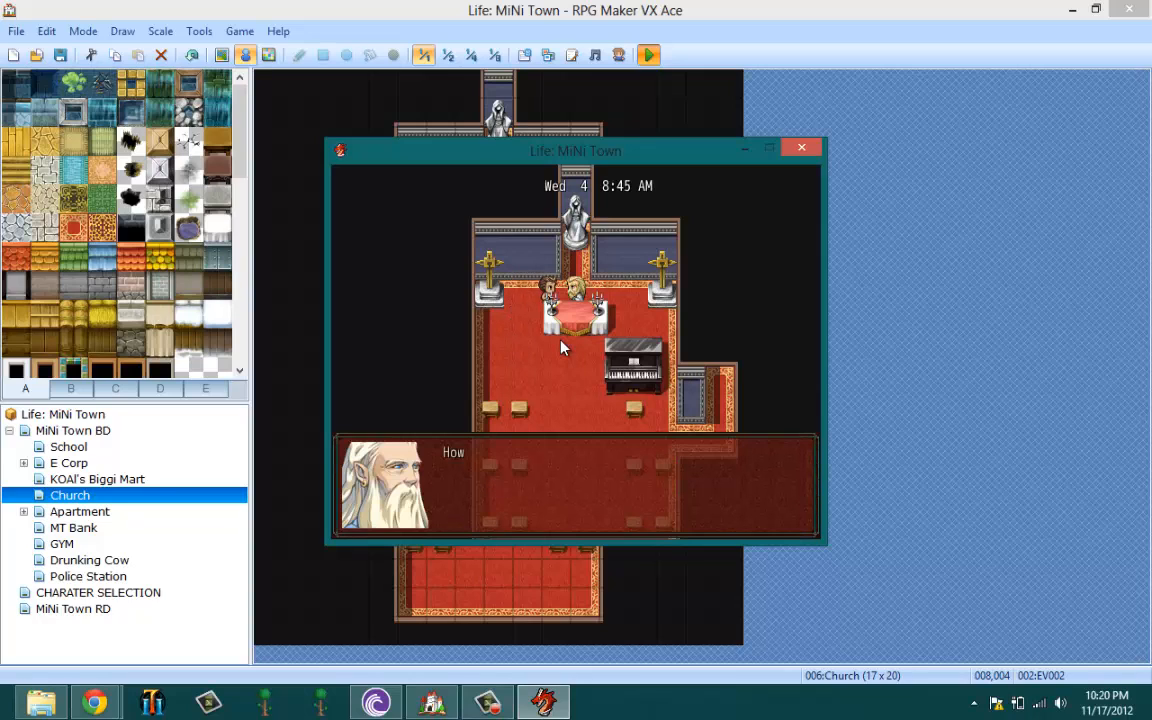
- Choose Community Service, continue past the priest's reply to test the fadeout, and close the playtest
key(Return)
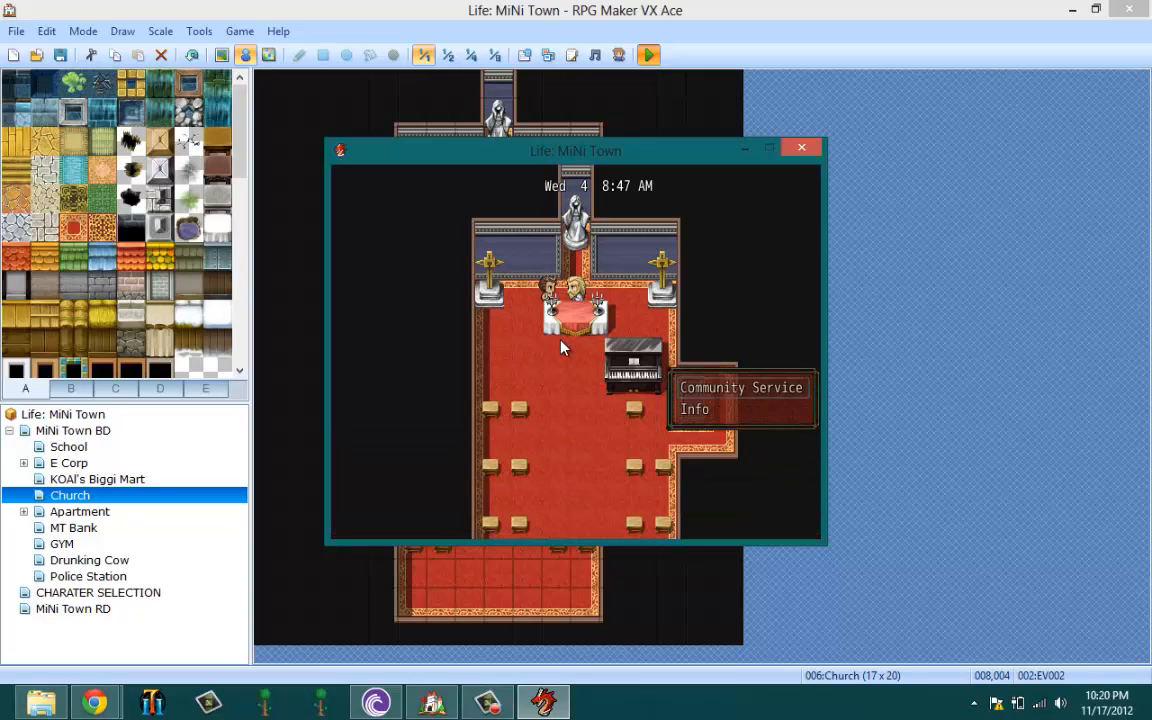
key(Return)
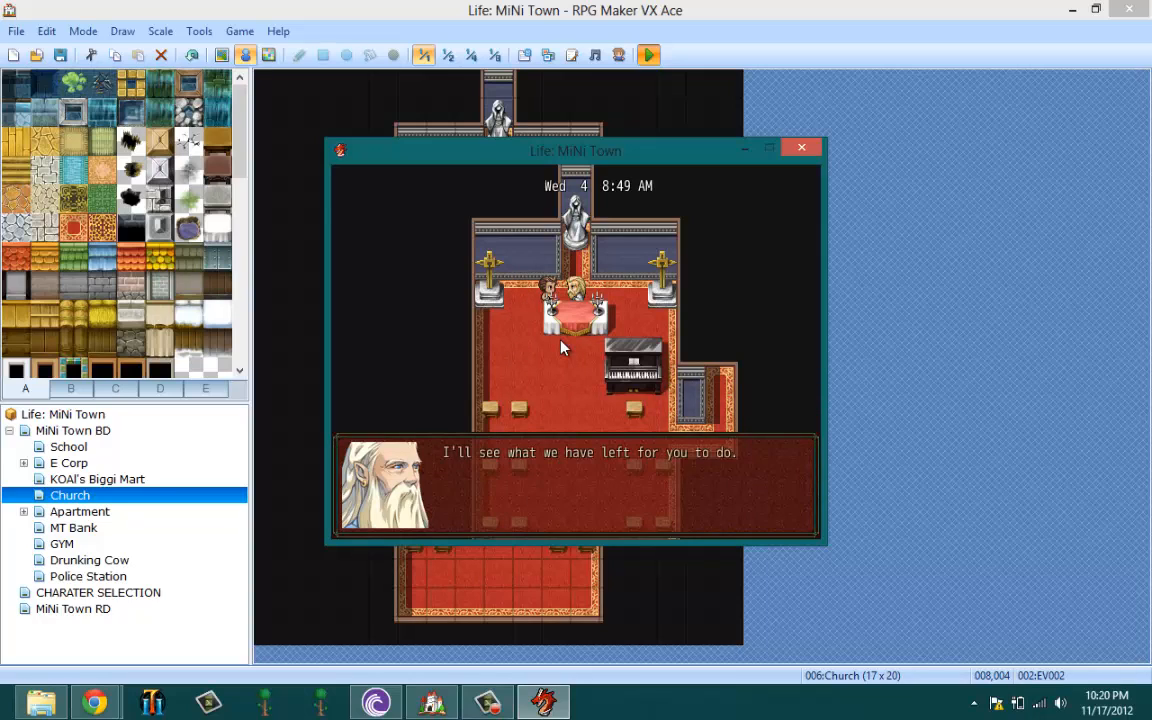
key(Return)
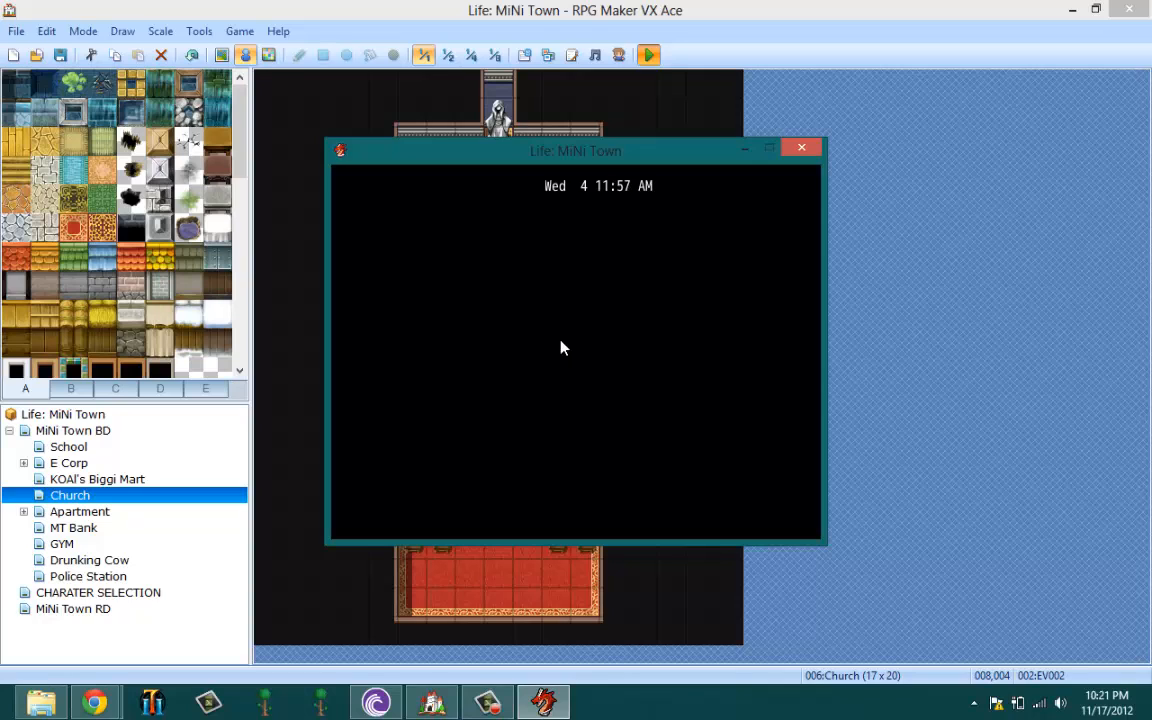
click(801, 147)
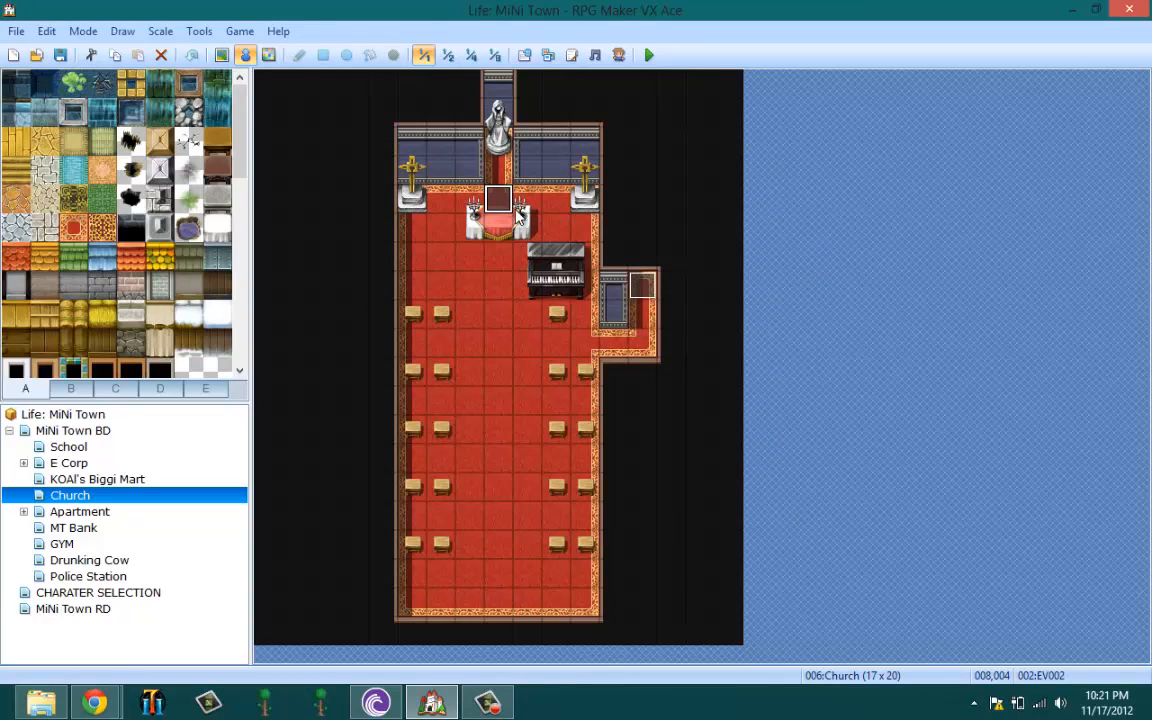
- Insert a Fadein Screen command below Change MP on page 2 of the priest event, and save the event
right_click(506, 196)
click(530, 198)
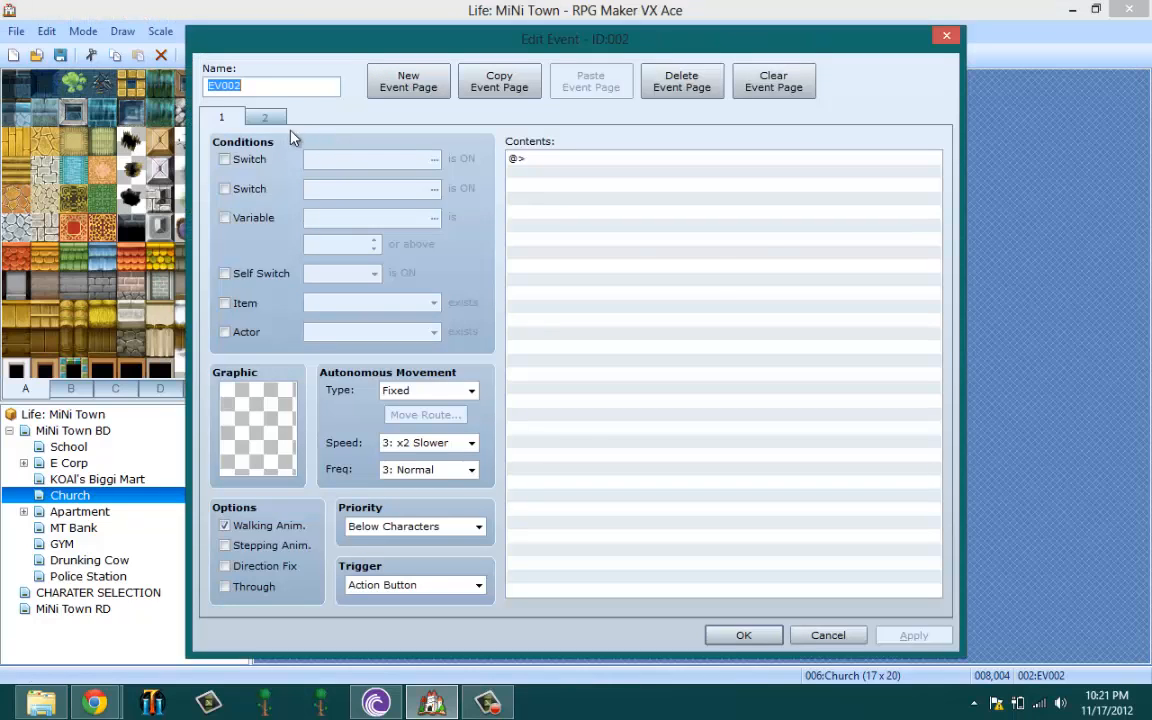
click(265, 120)
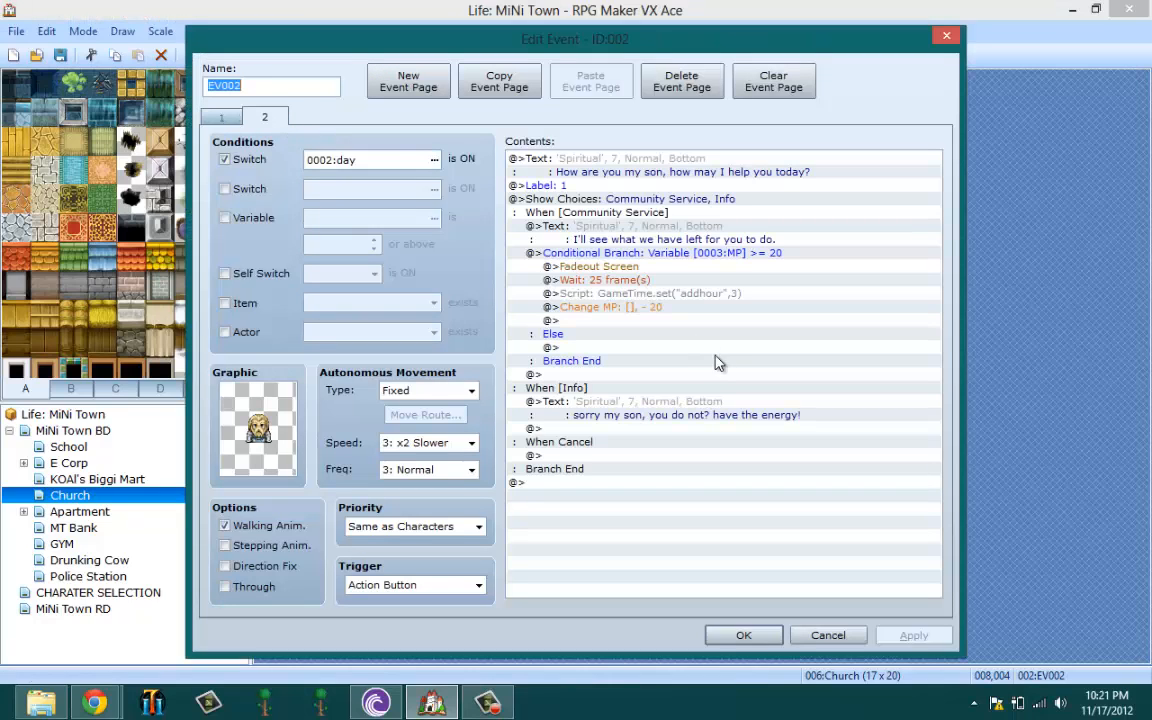
click(620, 320)
right_click(568, 320)
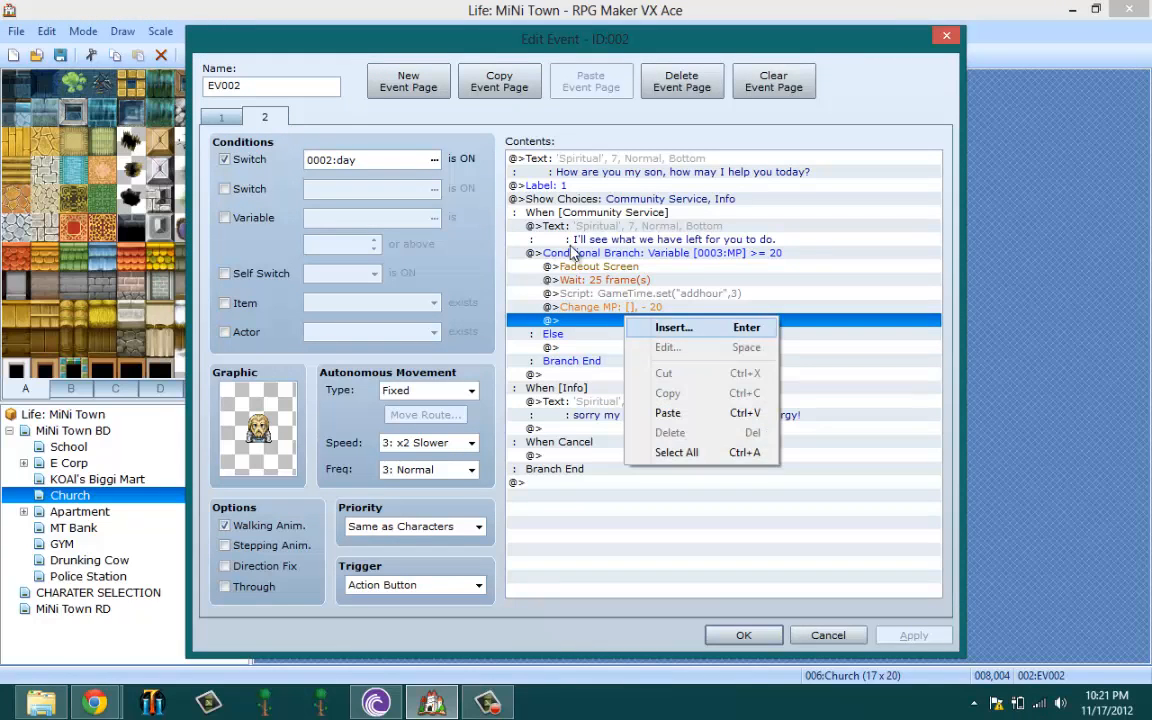
click(600, 330)
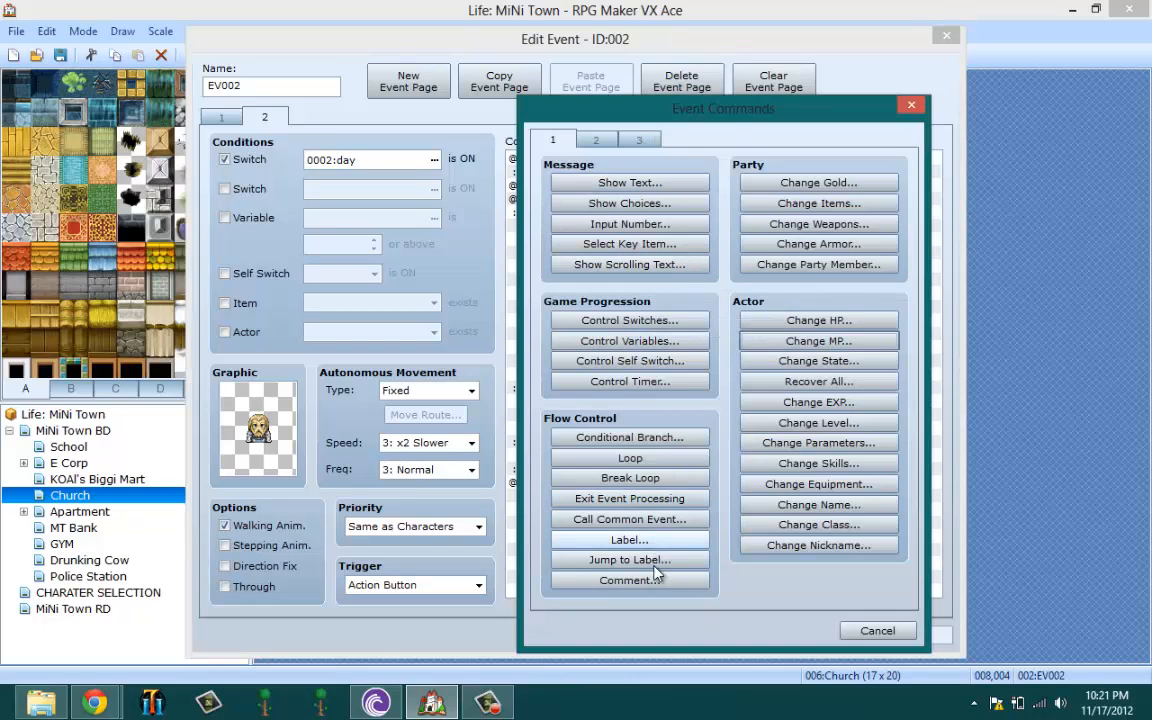
click(592, 138)
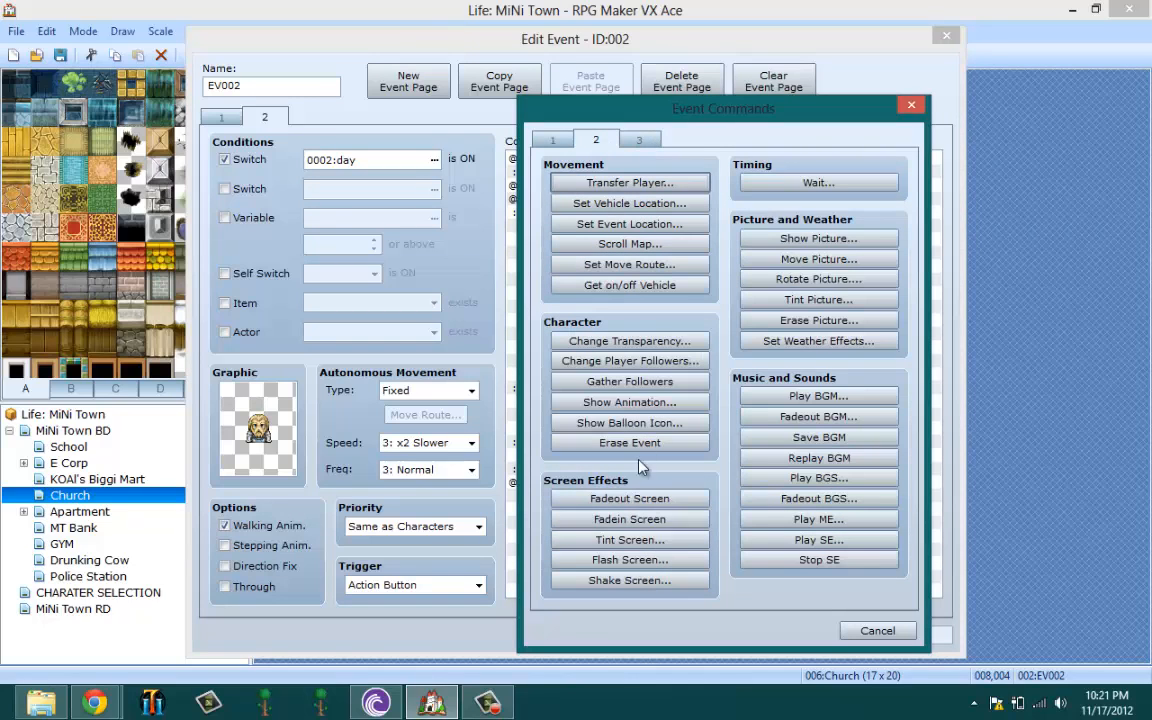
click(629, 519)
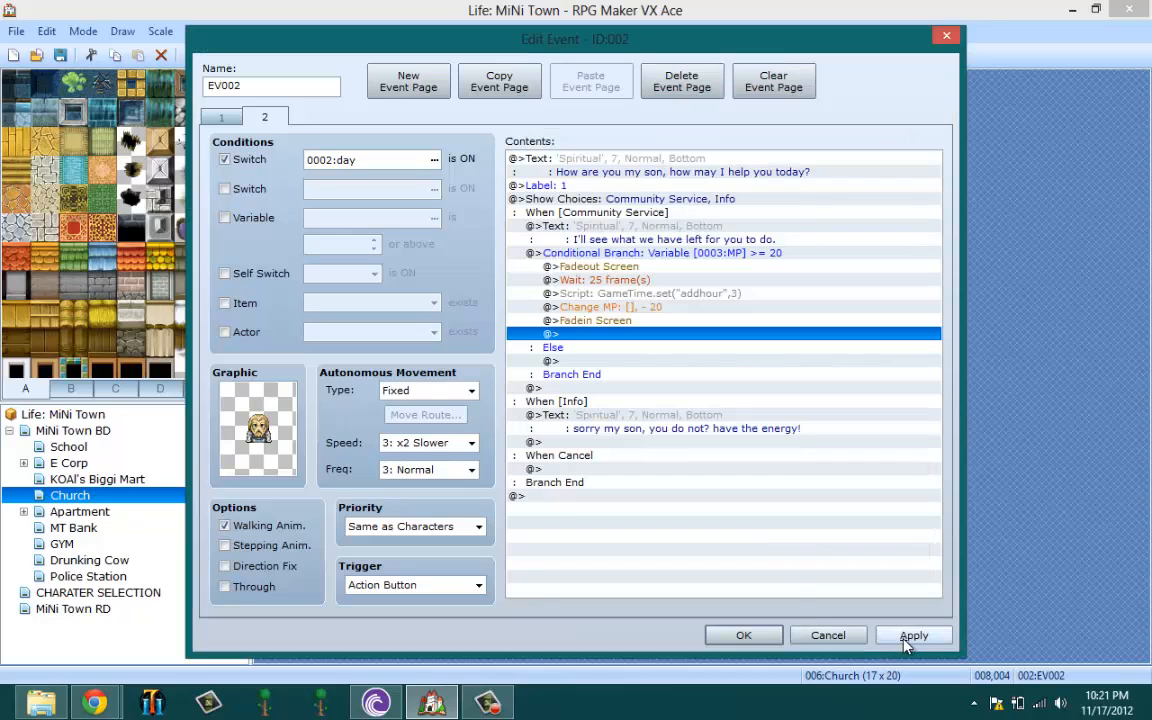
click(910, 635)
click(757, 635)
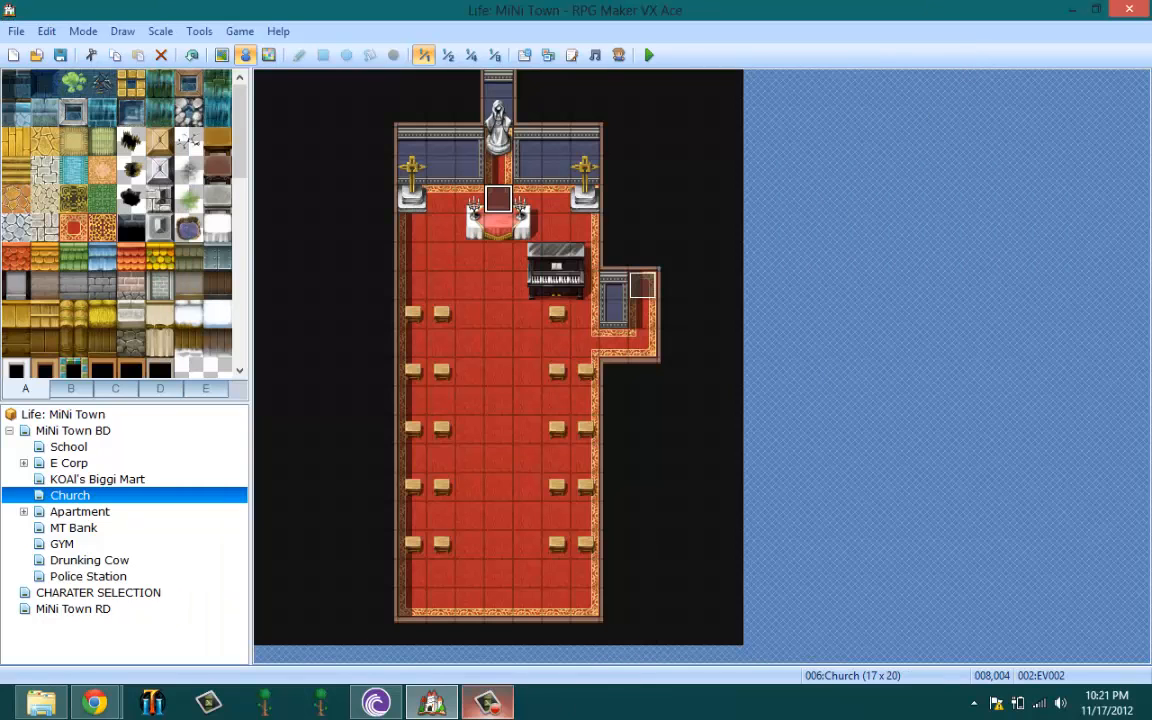
click(490, 703)
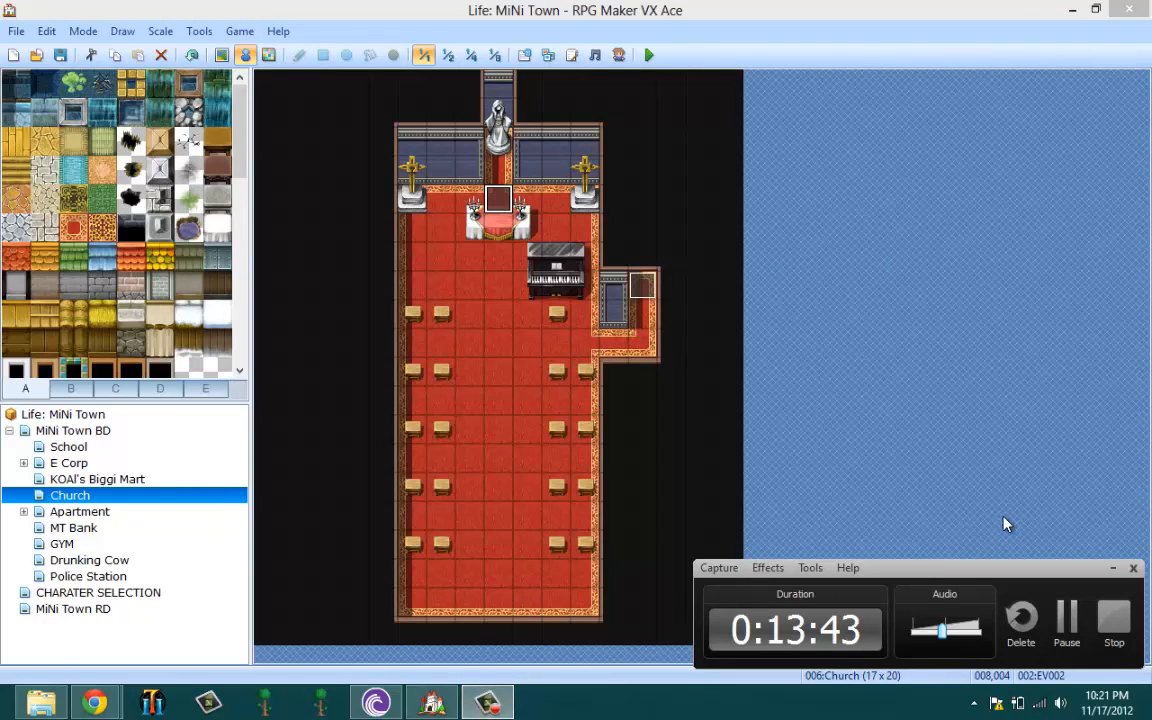
click(1118, 628)
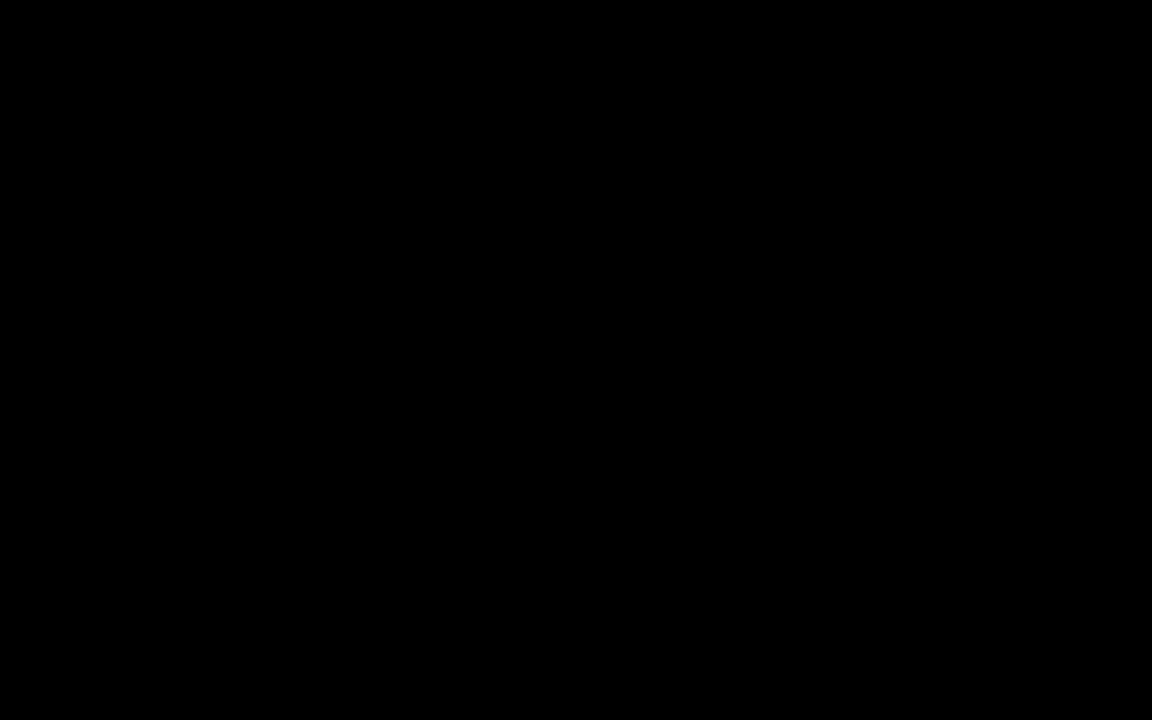